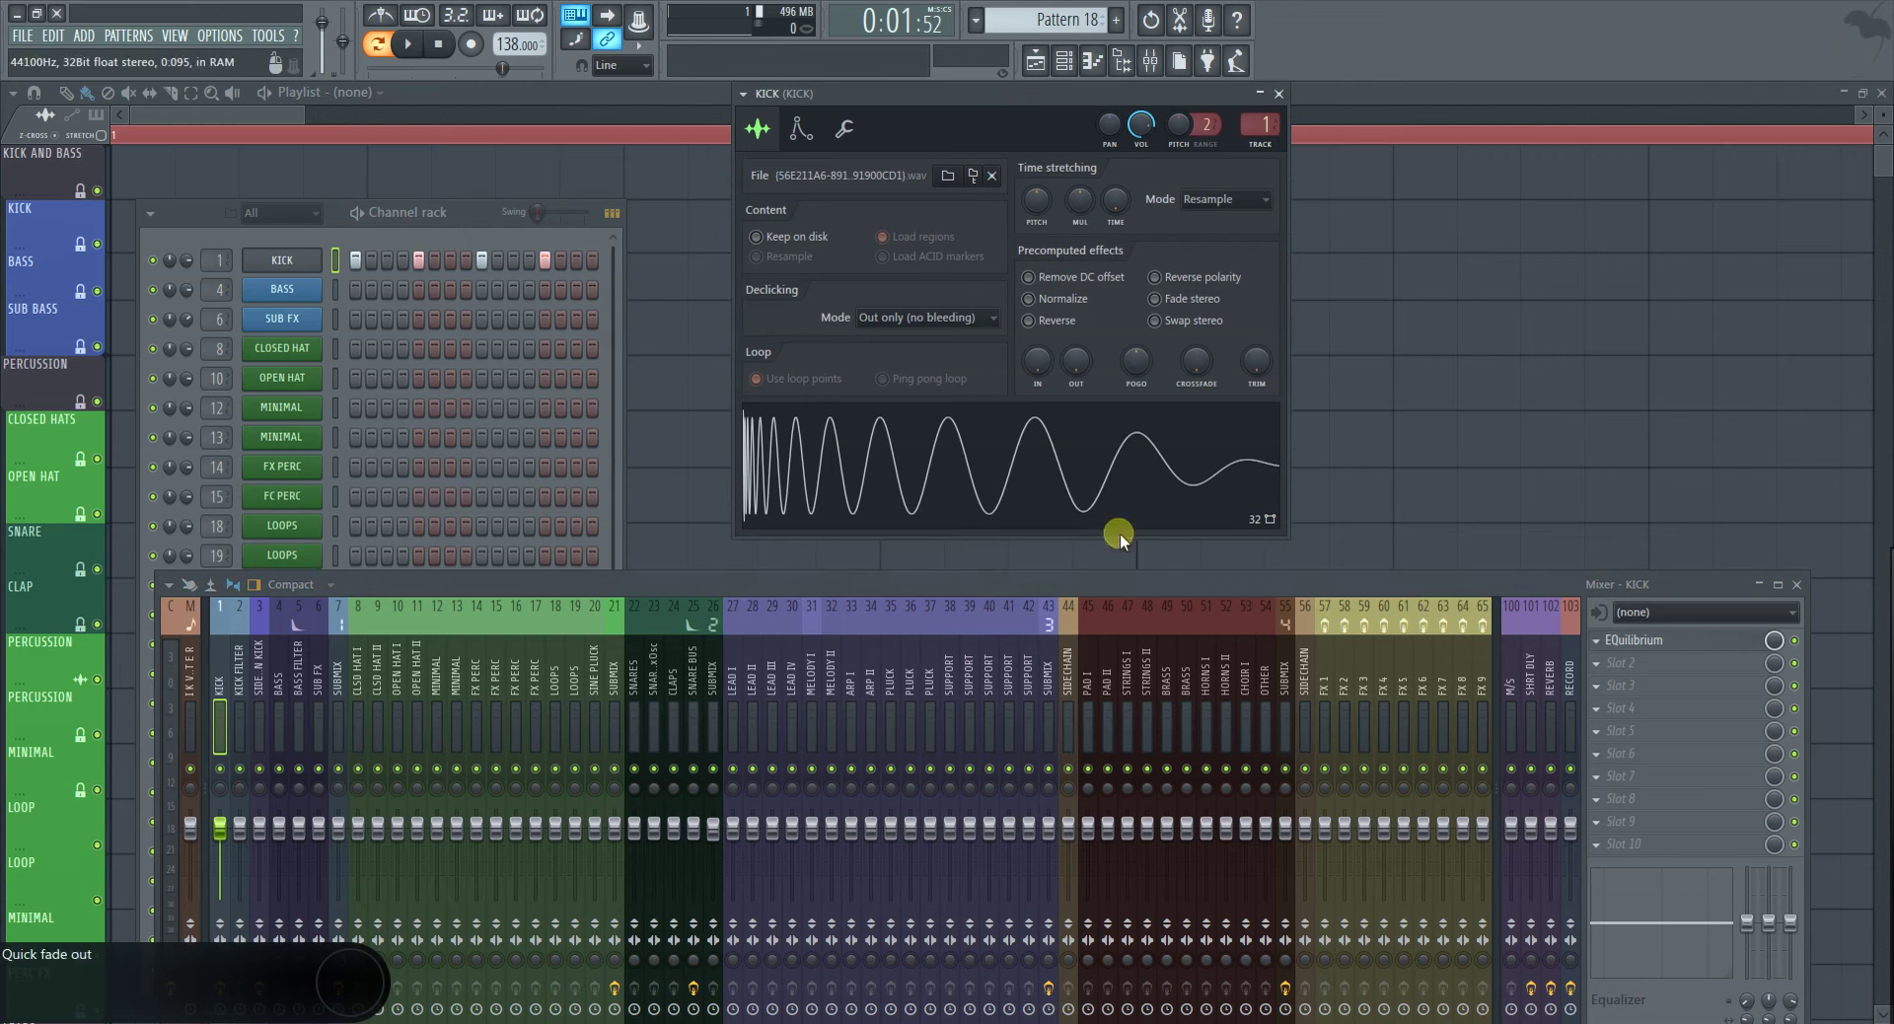
# Inspect the kick's EQuilibrium equalizer curve, and consult the note frequency chart in Windows Photo Viewer before returning to the project
pyautogui.moveTo(1055, 588); pyautogui.dragTo(1054, 571)
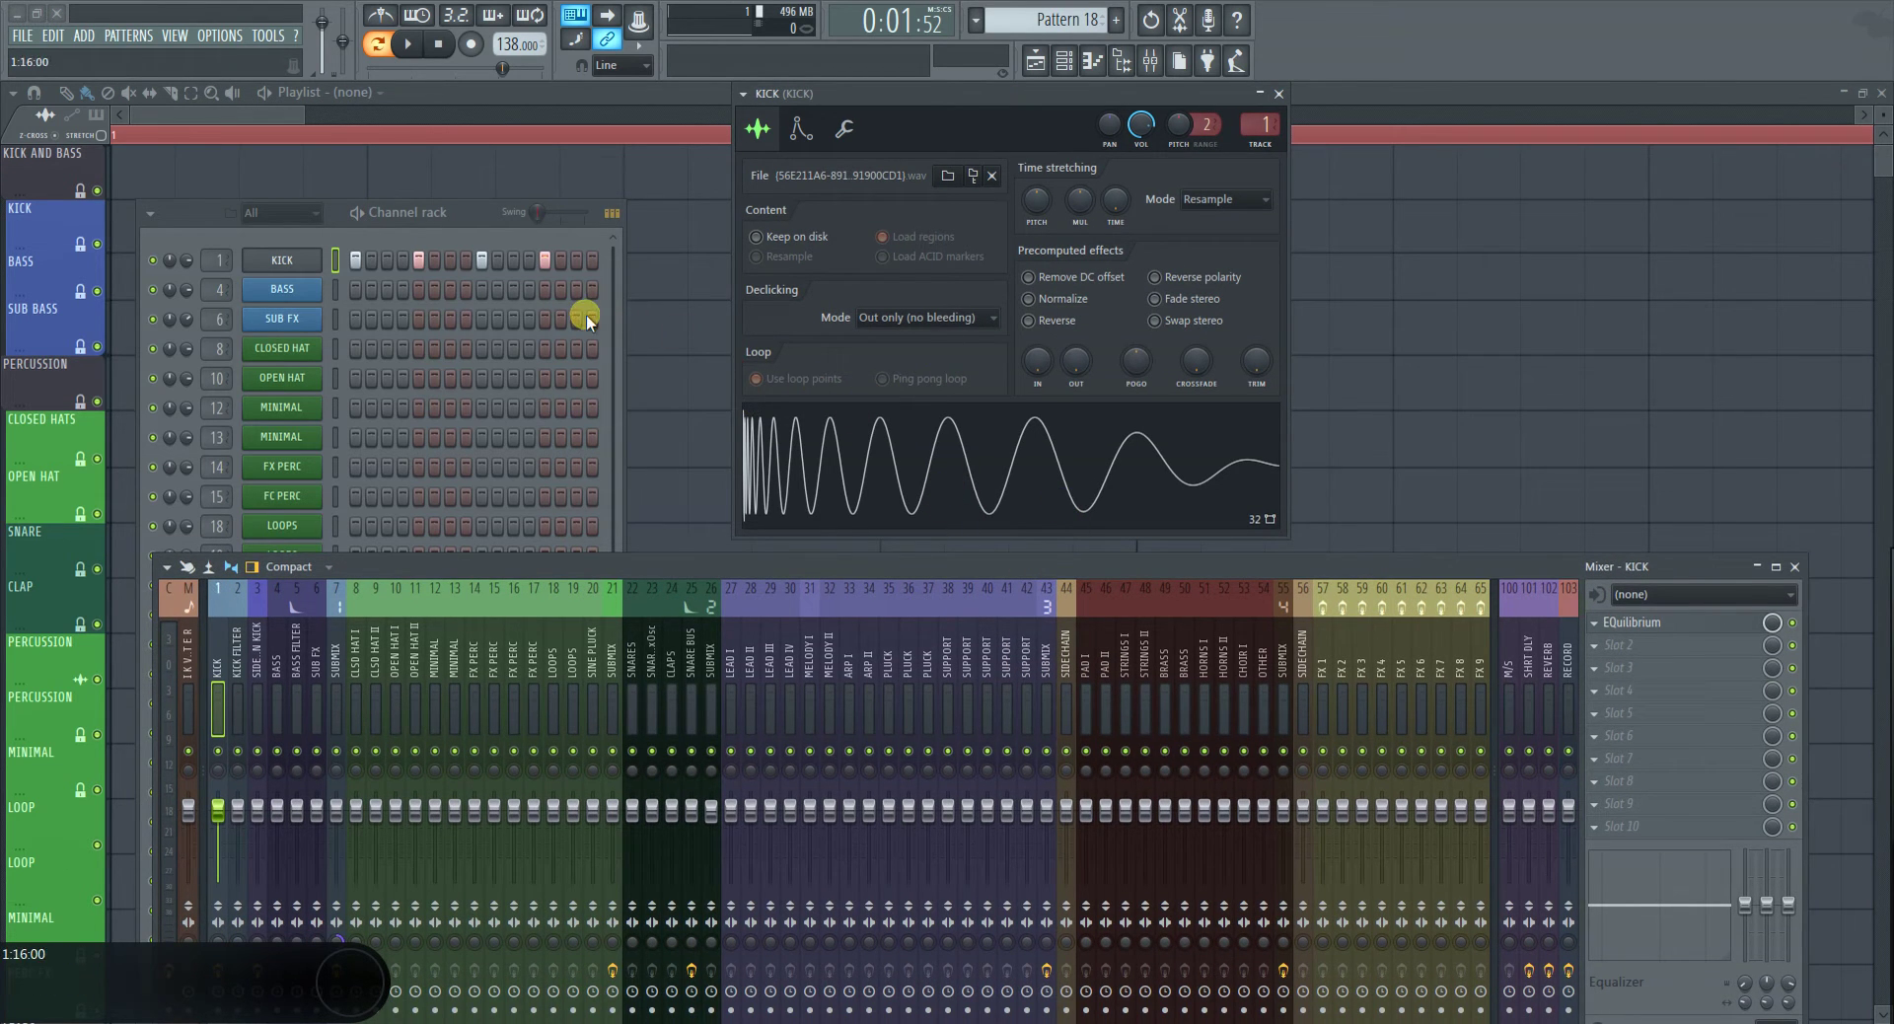
pyautogui.click(1637, 622)
pyautogui.click(943, 415)
pyautogui.click(933, 468)
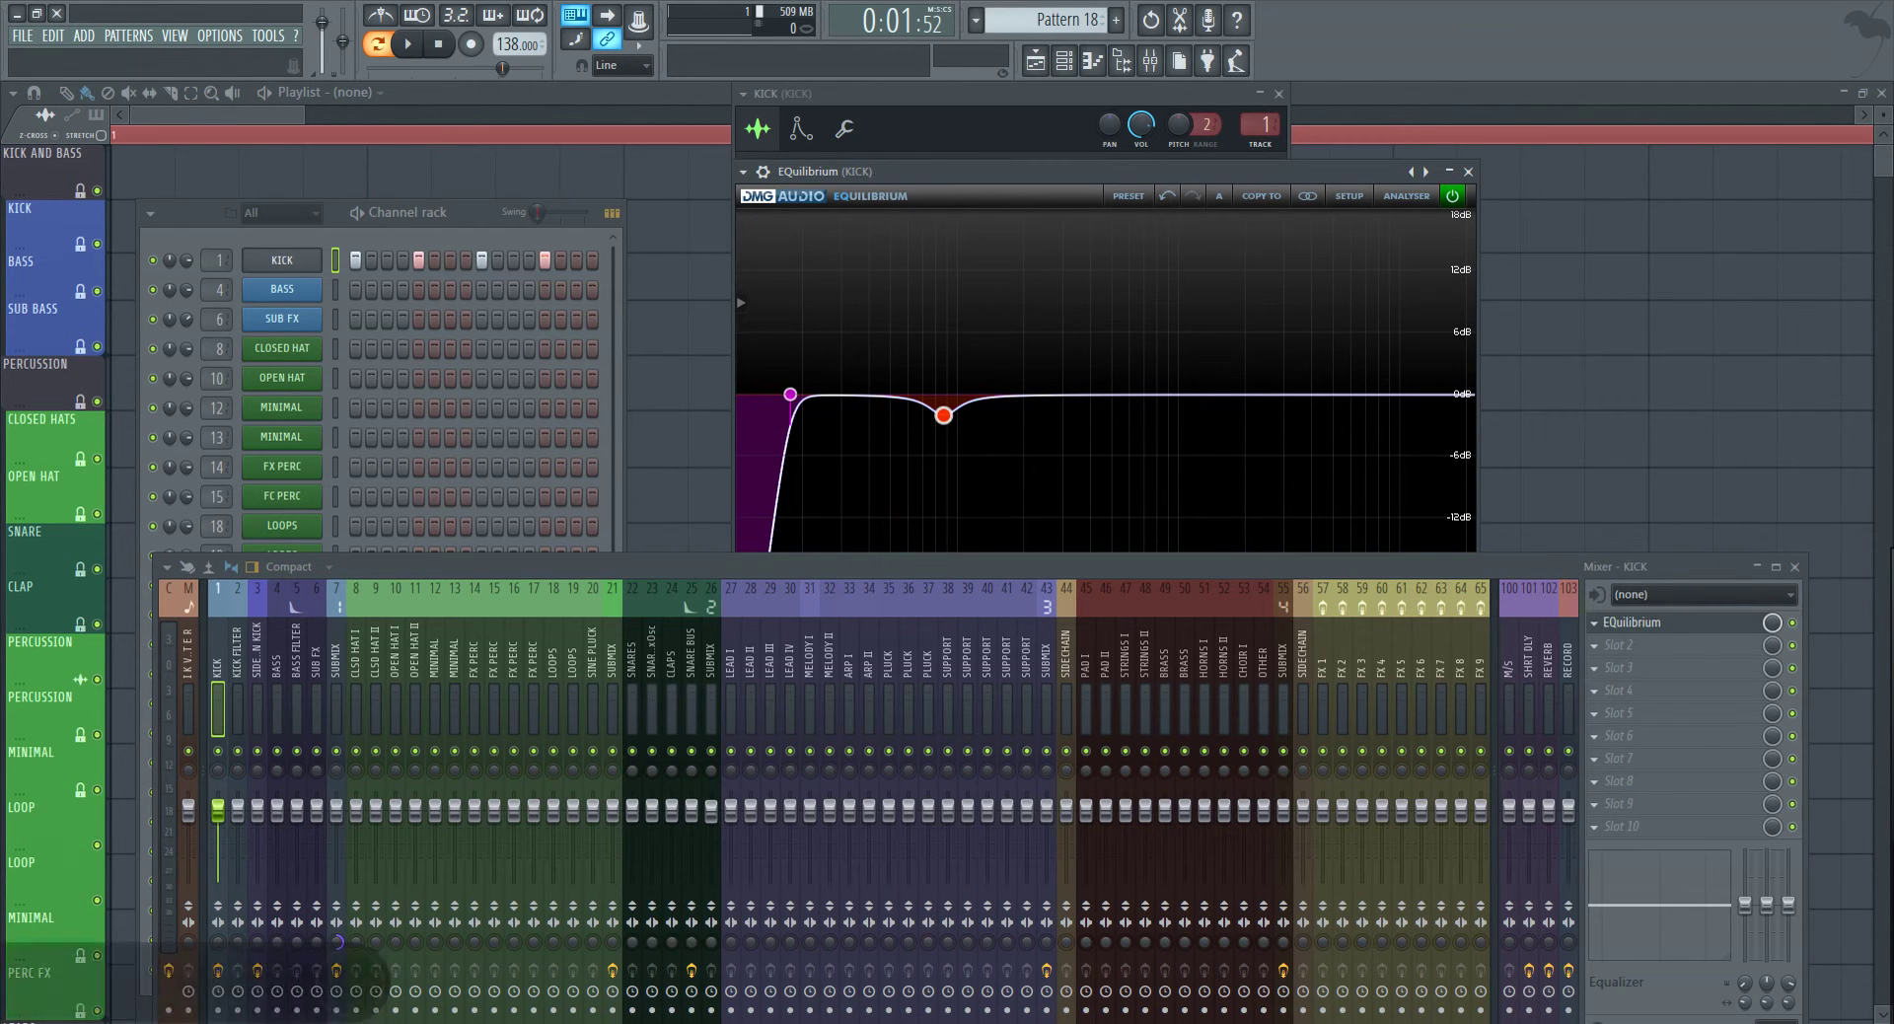
pyautogui.hotkey('alt', 'Tab')
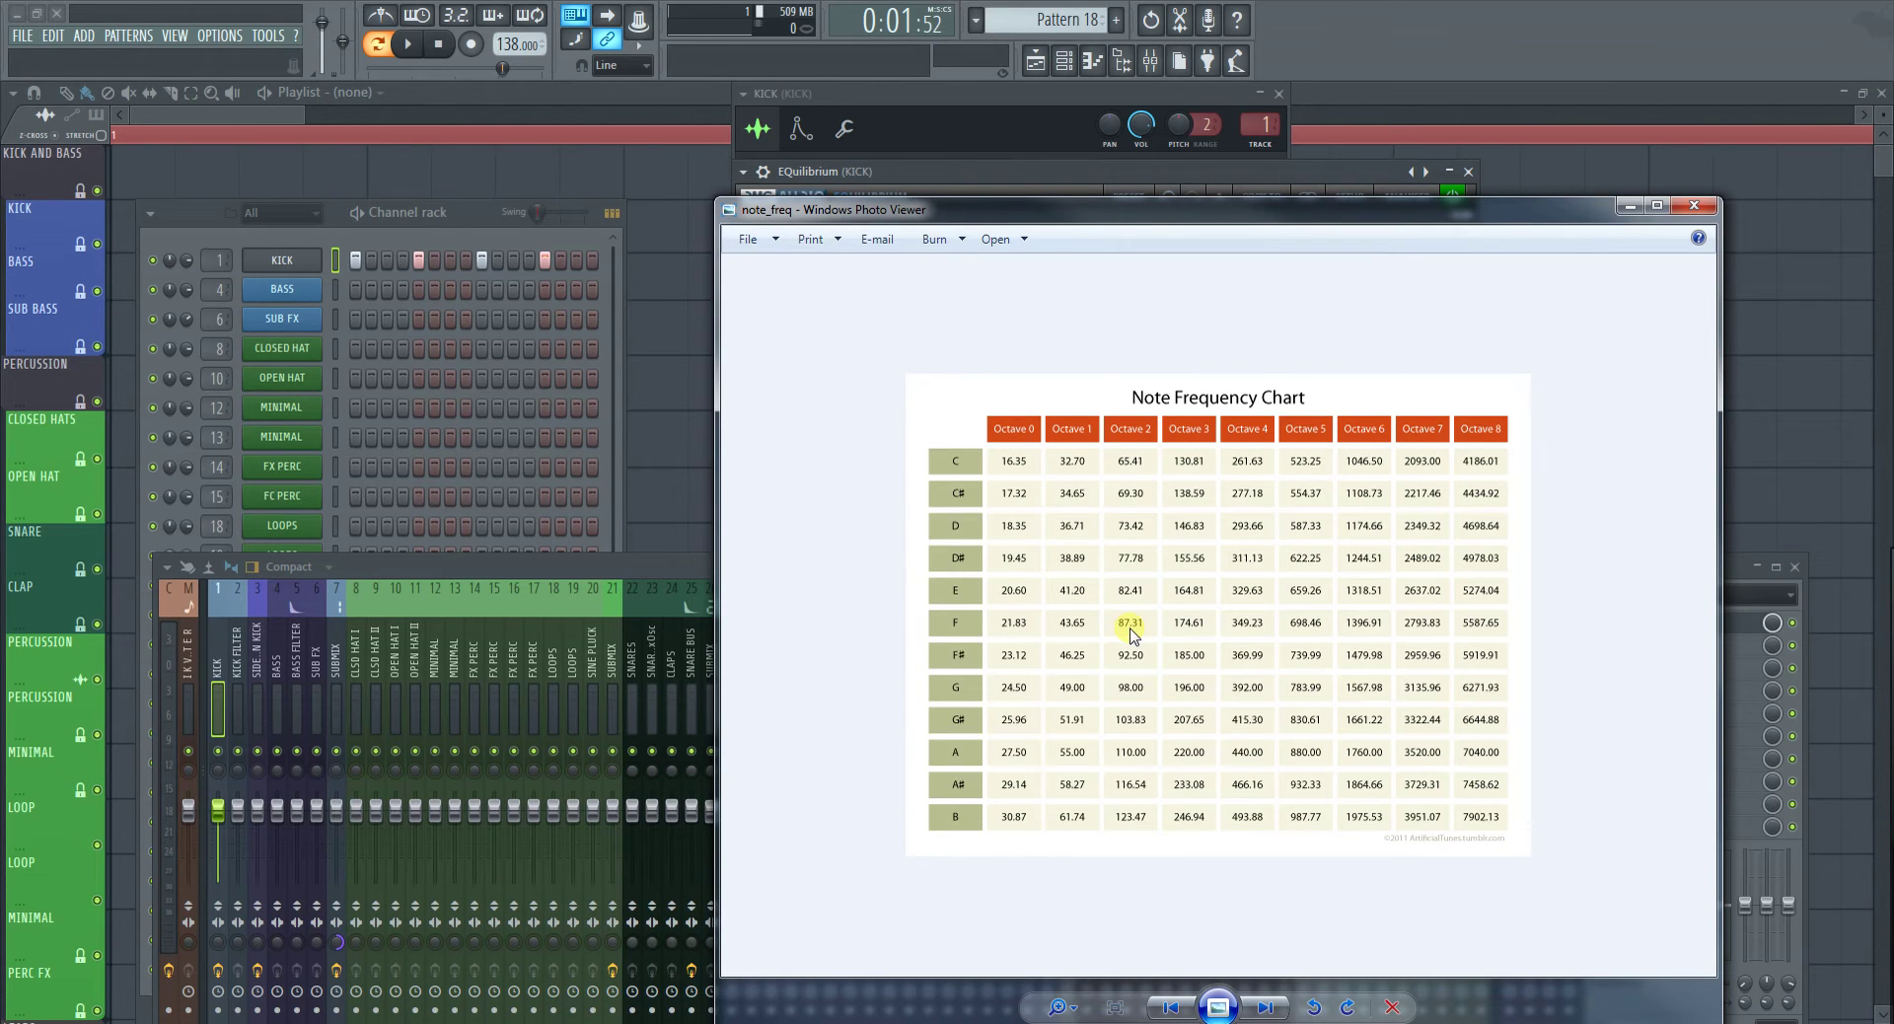
pyautogui.click(1630, 205)
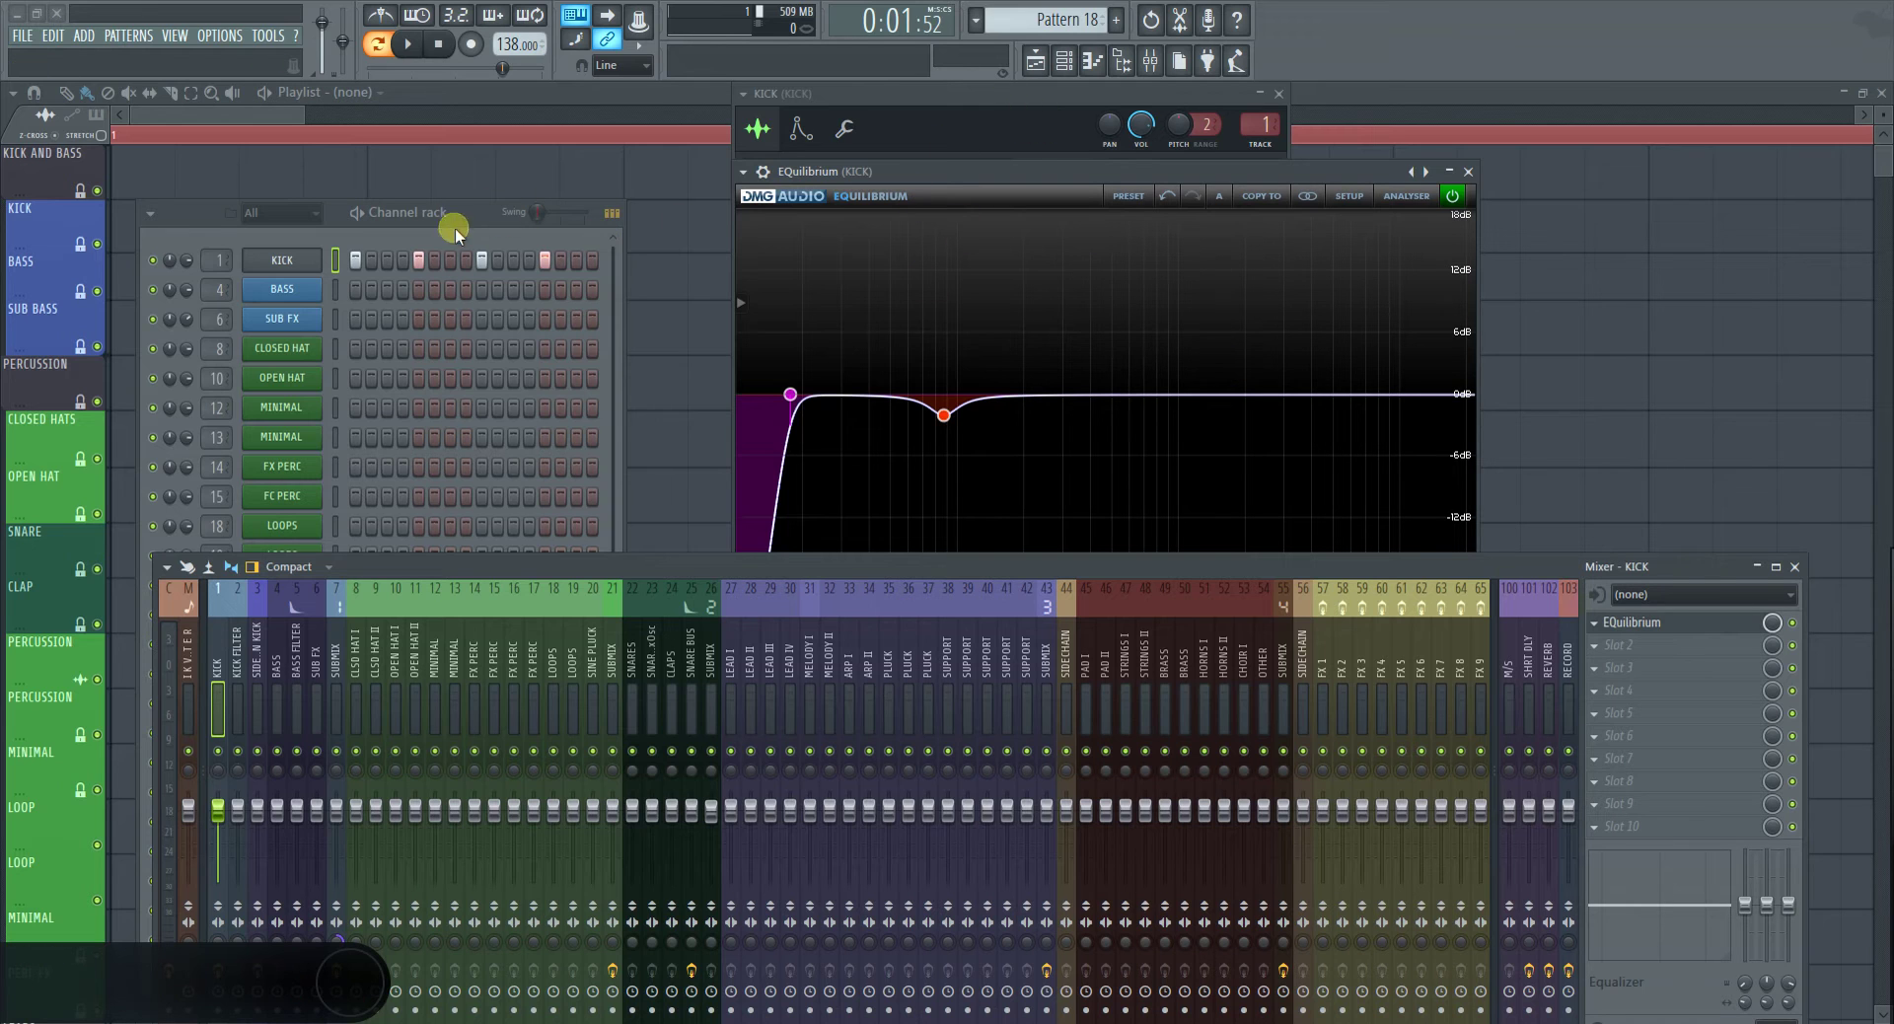
# Open the KICK channel's sampler and preview its sample
pyautogui.click(281, 263)
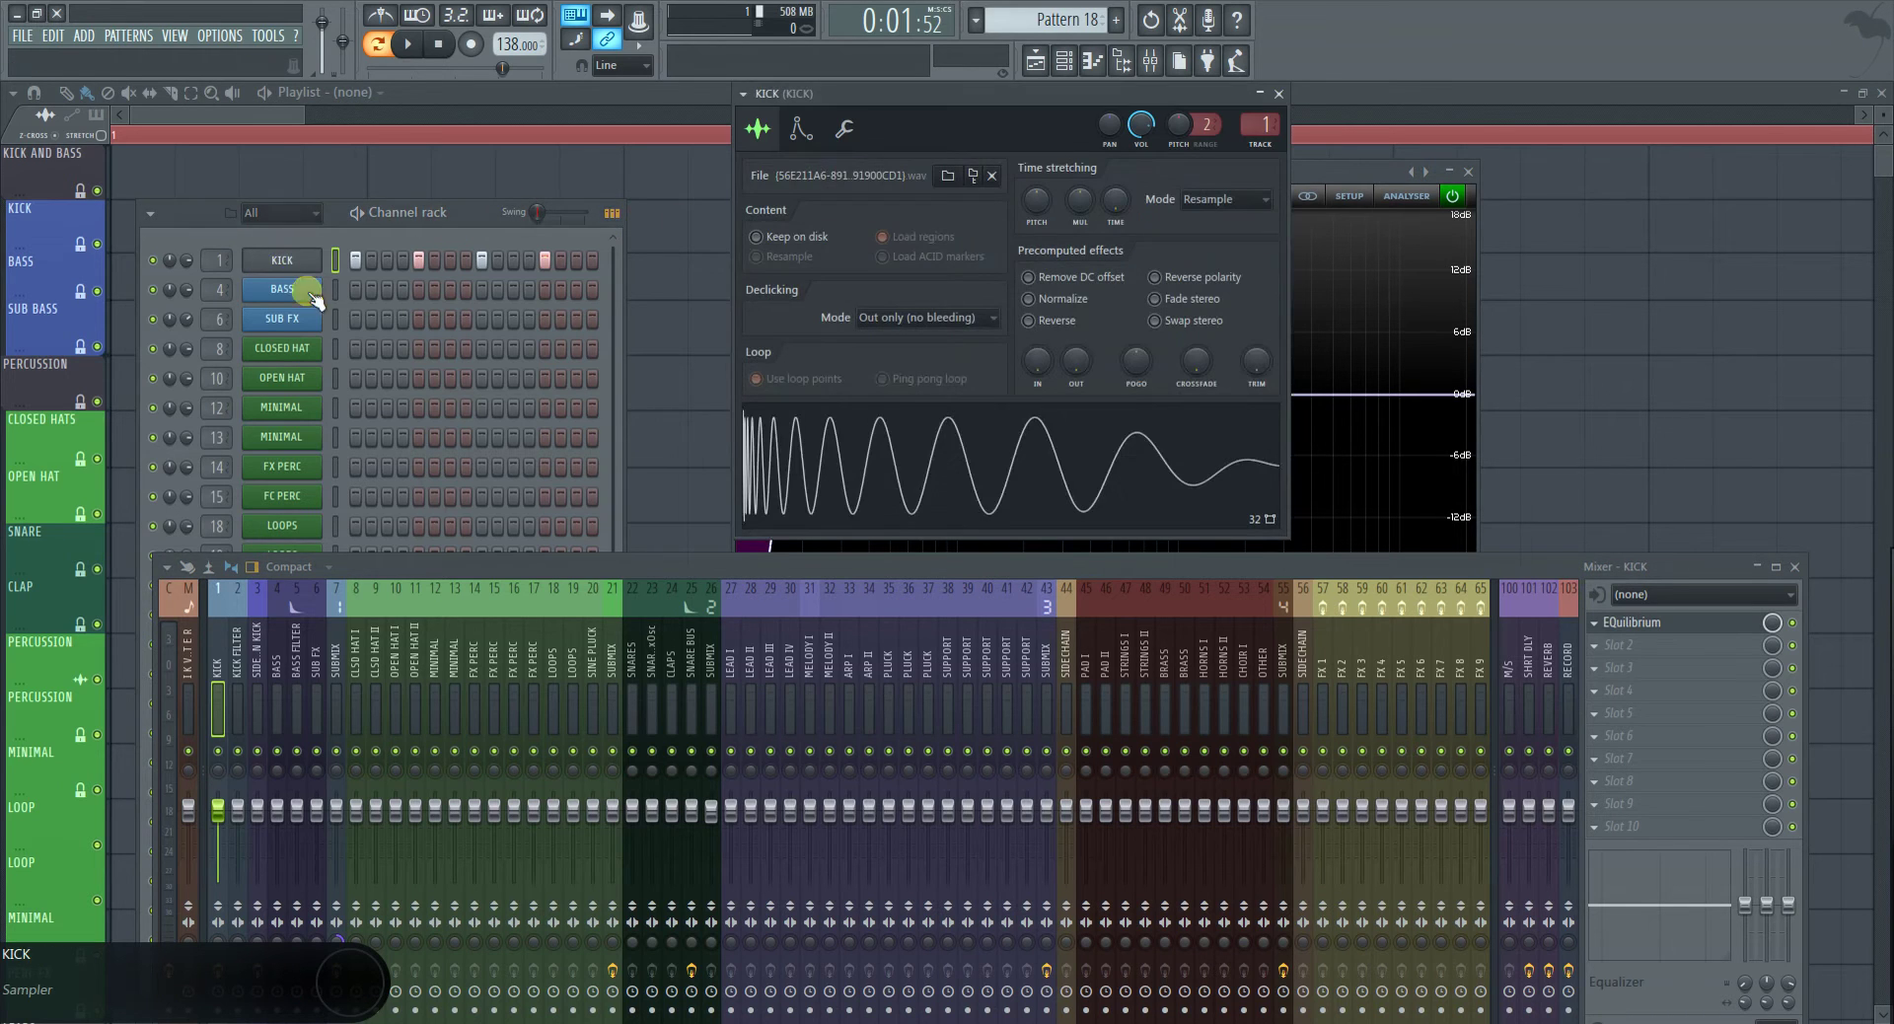
pyautogui.click(912, 504)
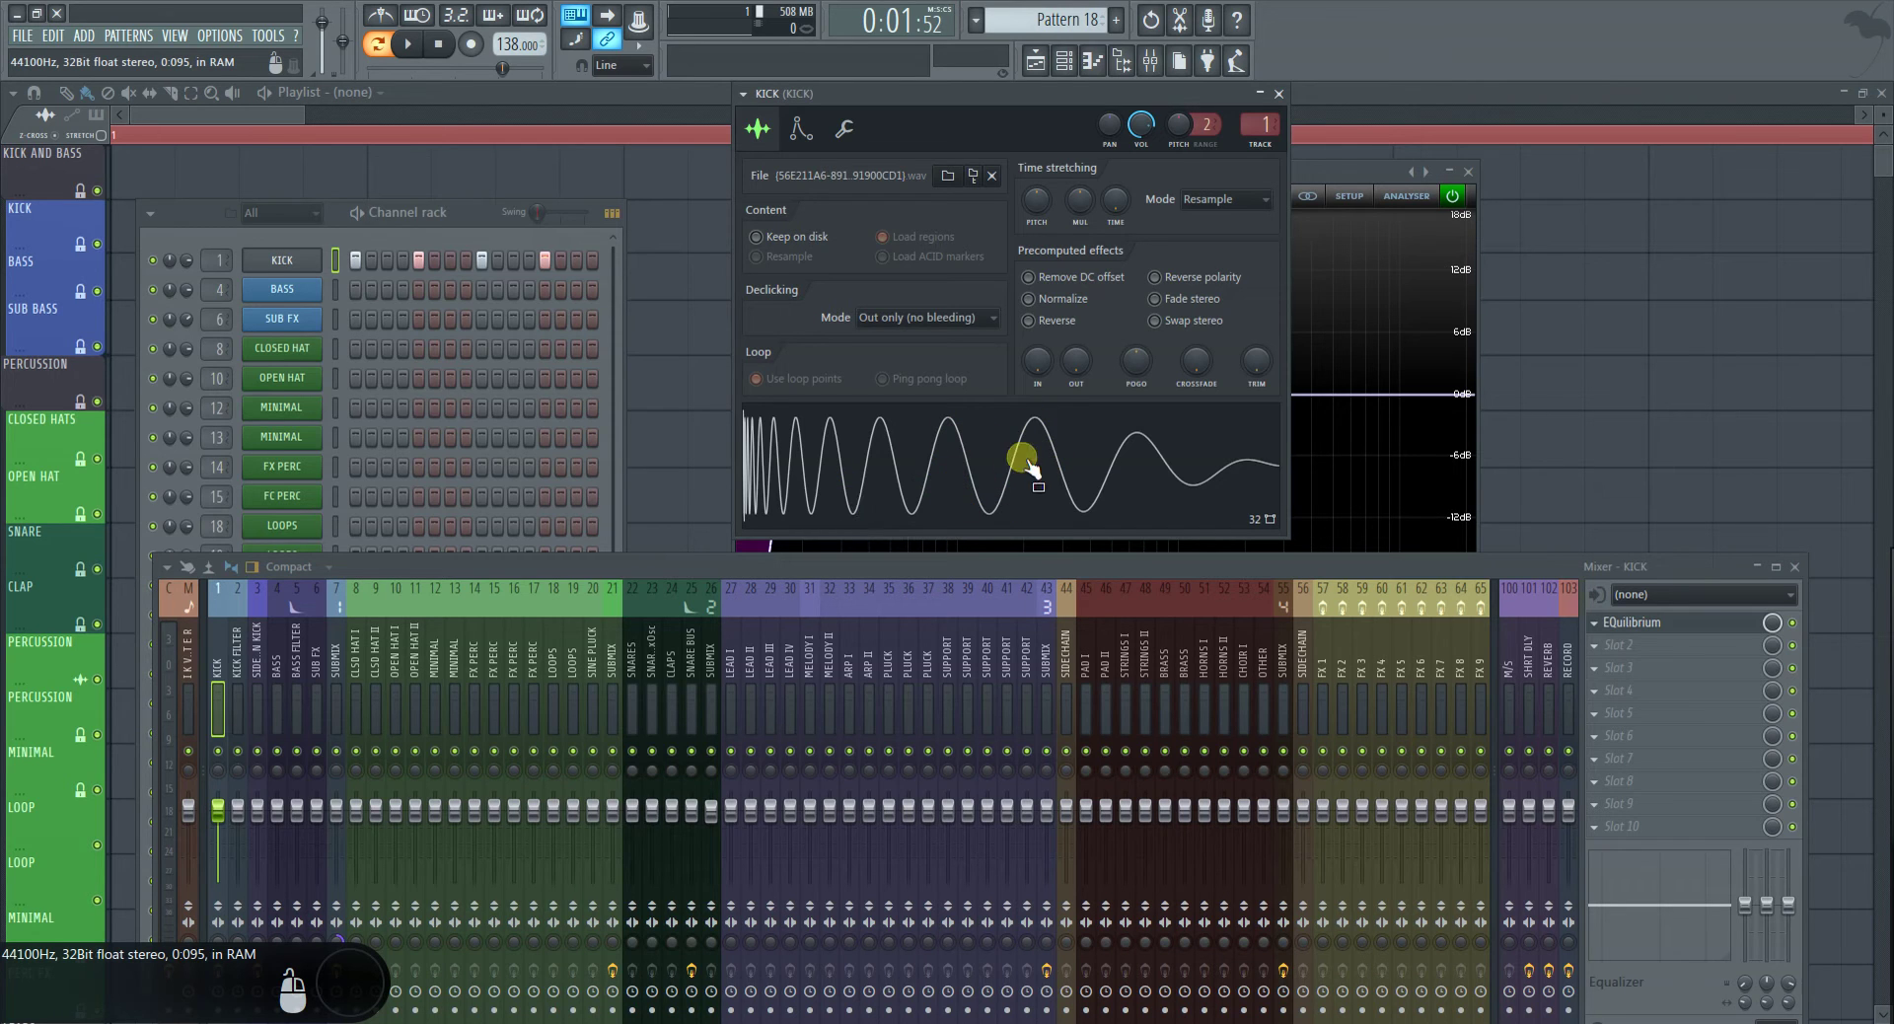
# Replace the BASS channel's sampler with the Sylenth [32bit] synthesizer
pyautogui.rightClick(316, 289)
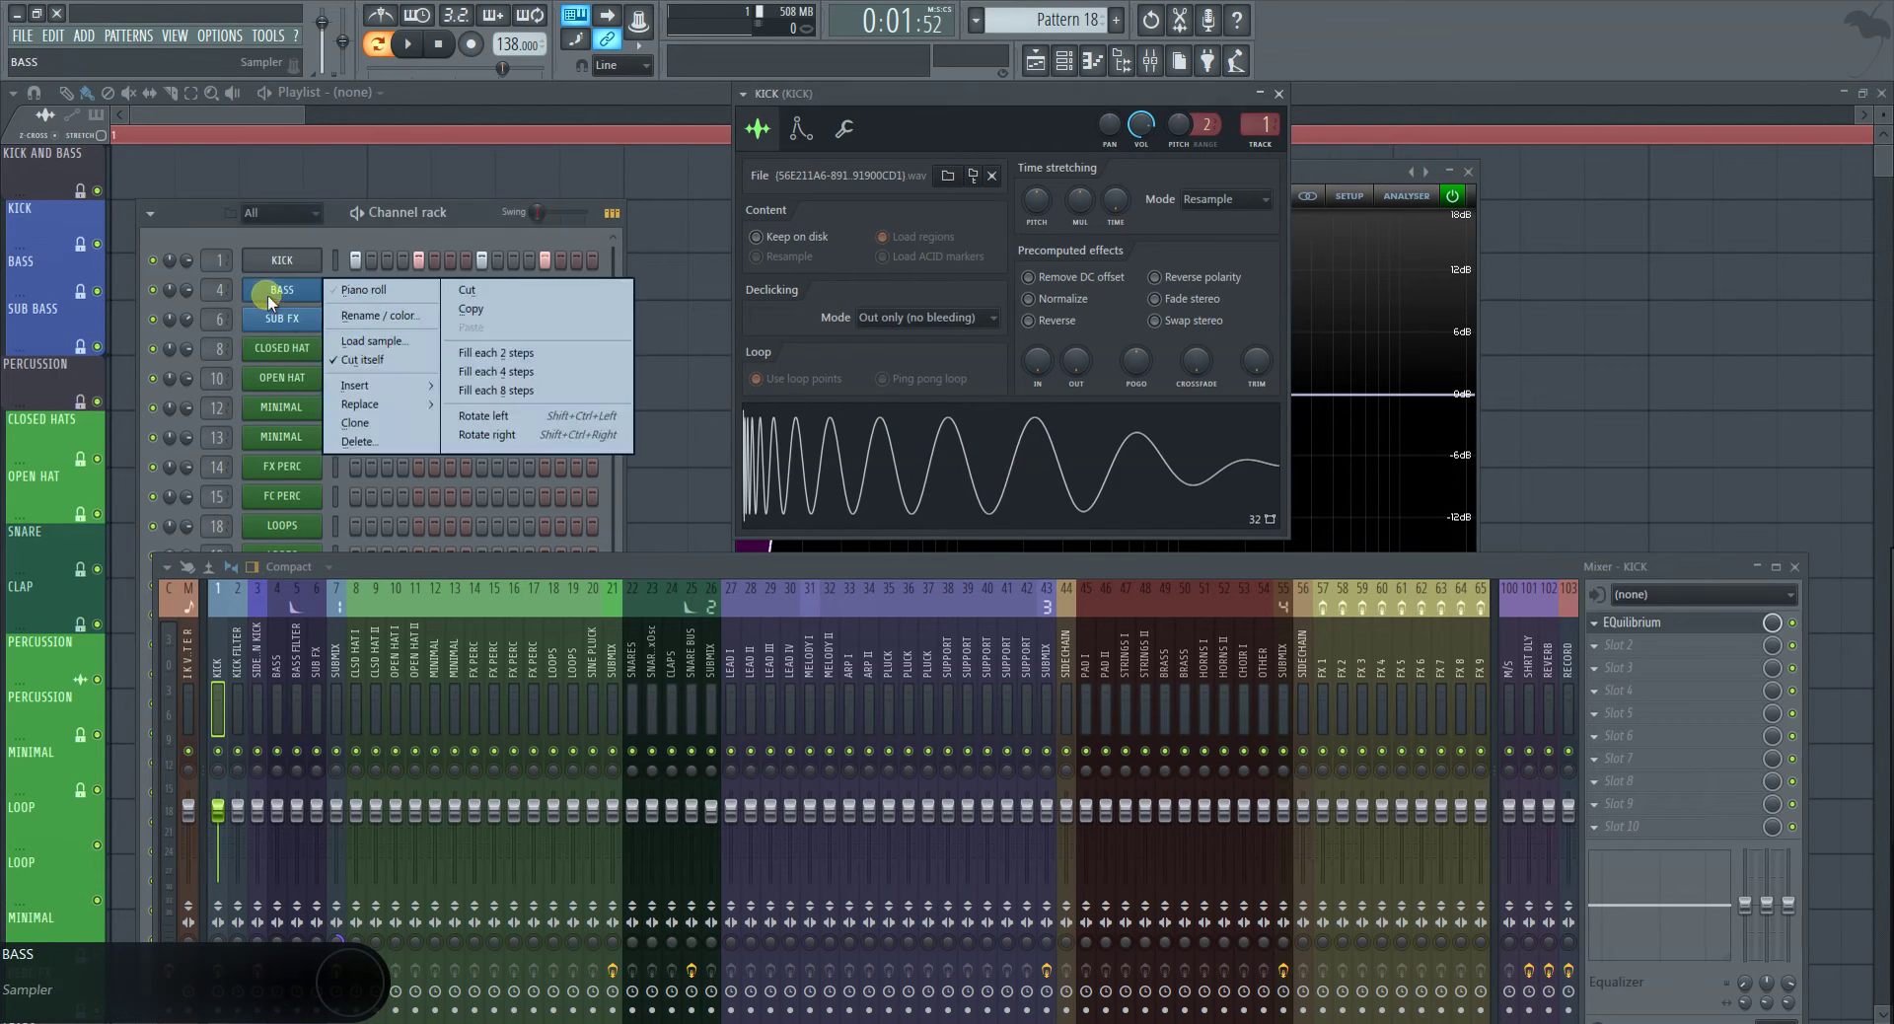
pyautogui.moveTo(365, 404)
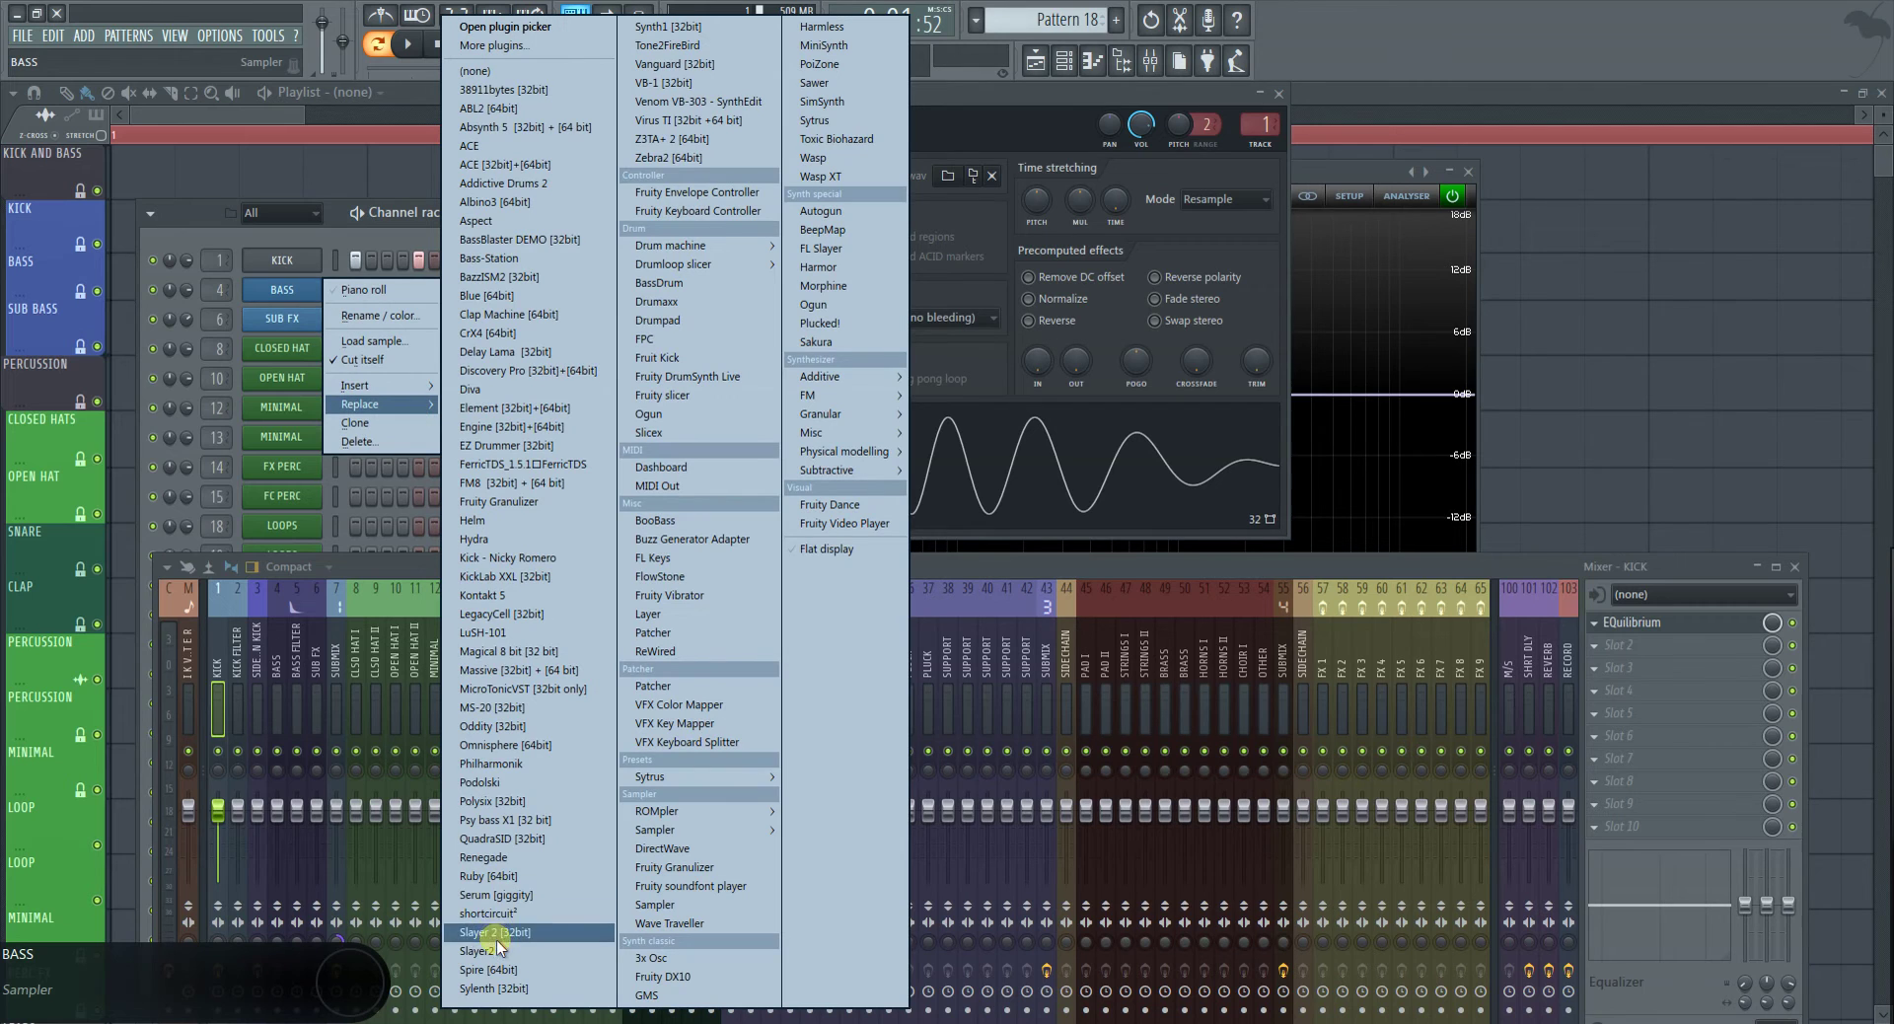
pyautogui.click(493, 989)
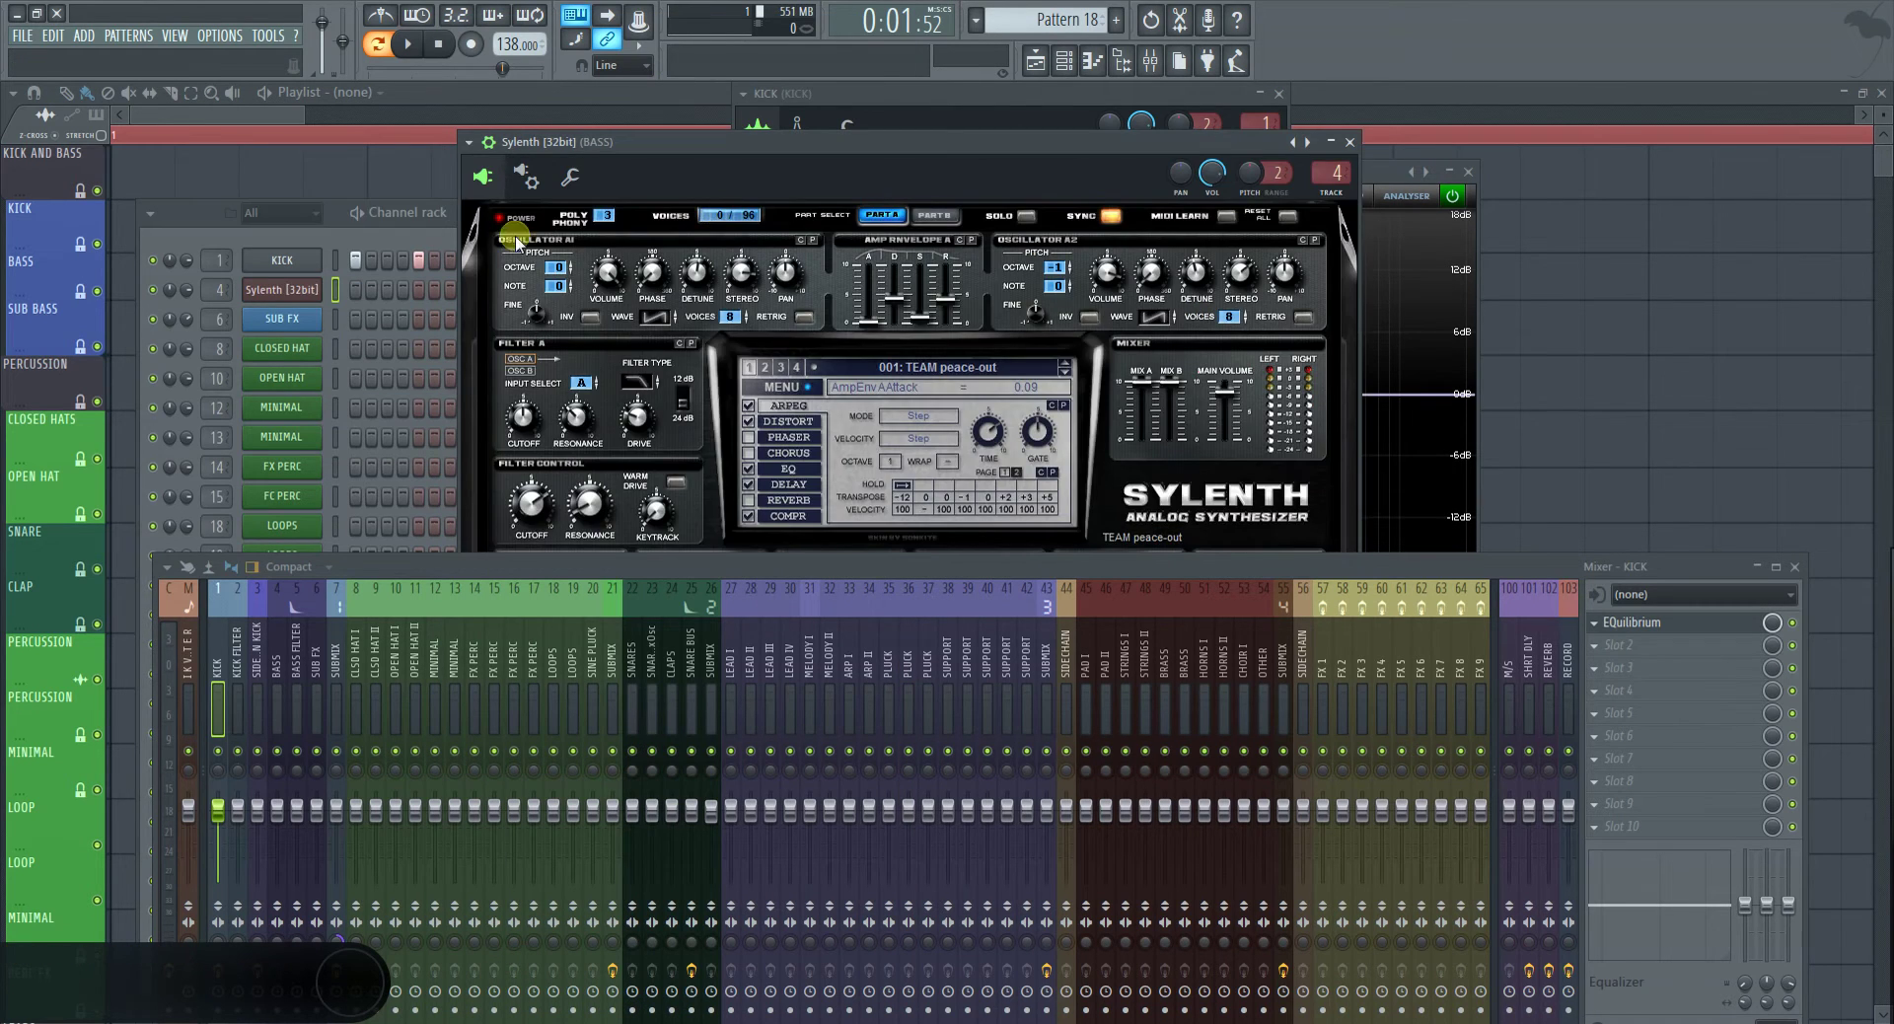
# Fill steps 2 to 16 of the Sylenth channel and open its pattern in the piano roll
pyautogui.click(318, 241)
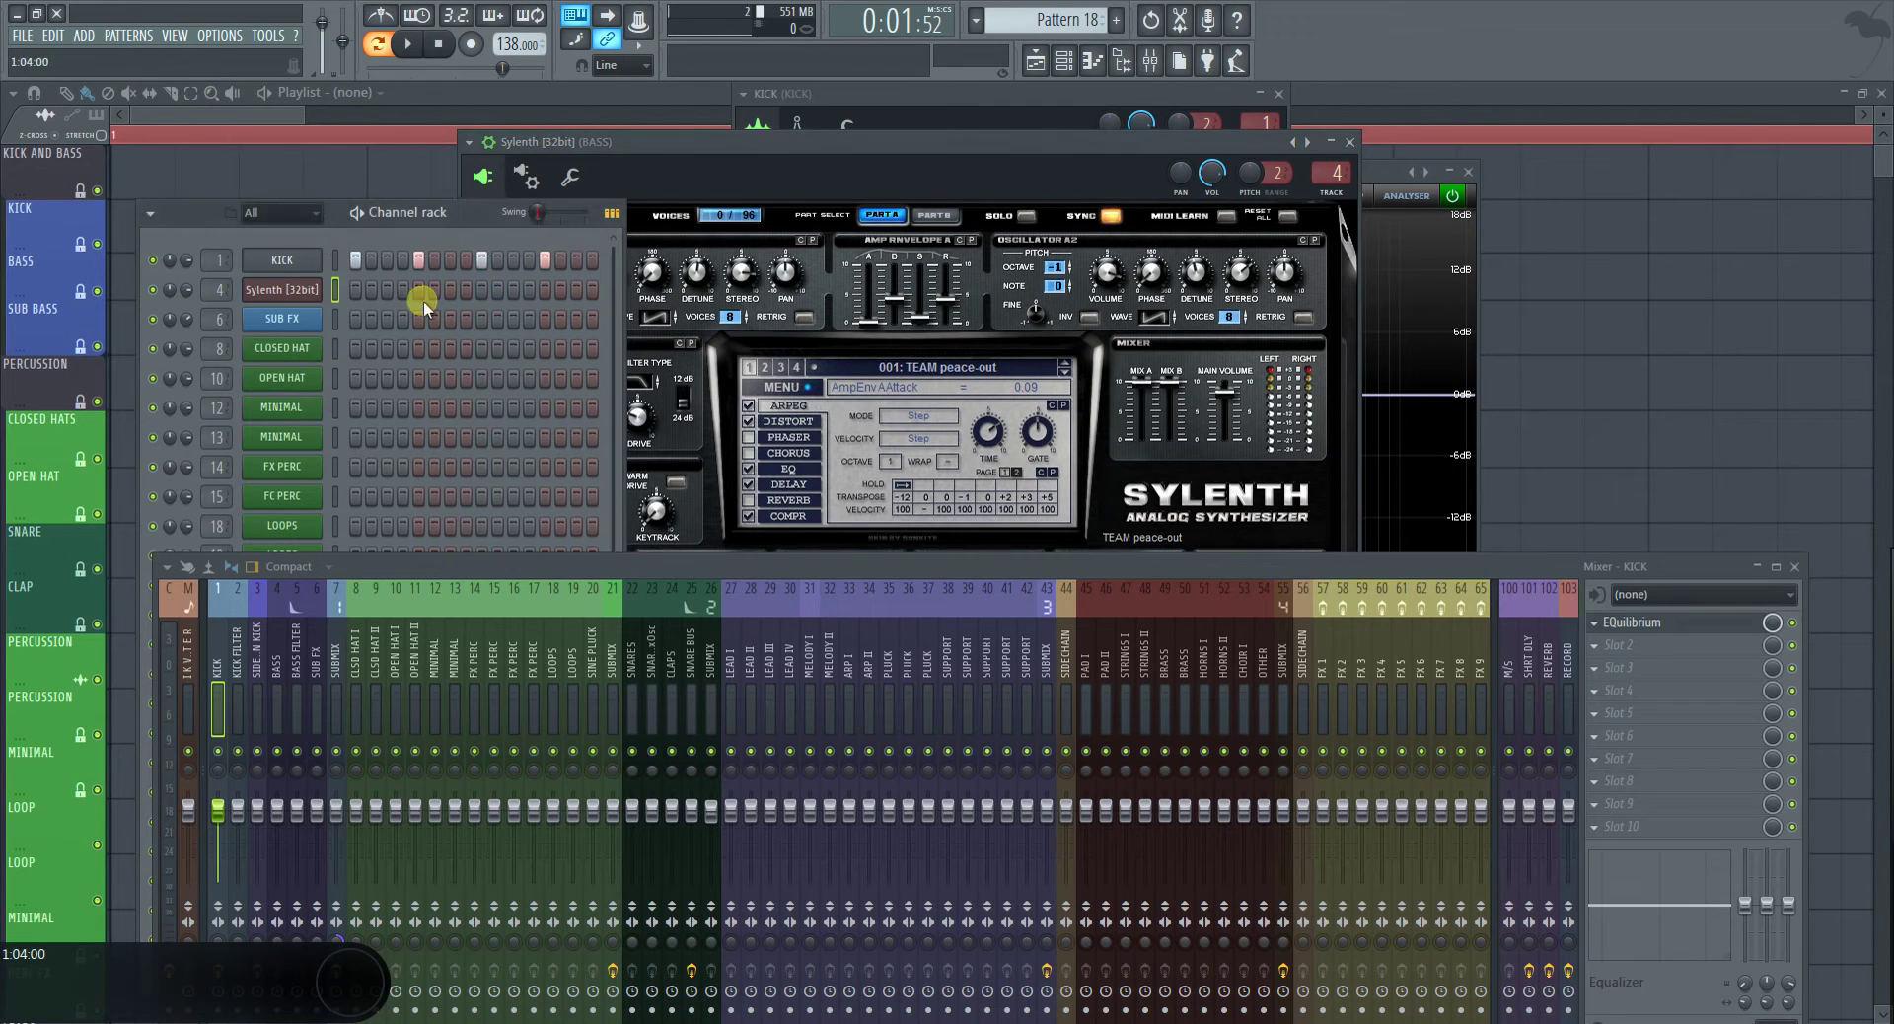
pyautogui.moveTo(370, 291); pyautogui.dragTo(898, 246)
pyautogui.rightClick(298, 290)
pyautogui.click(372, 287)
pyautogui.scroll(10, 226, 367)
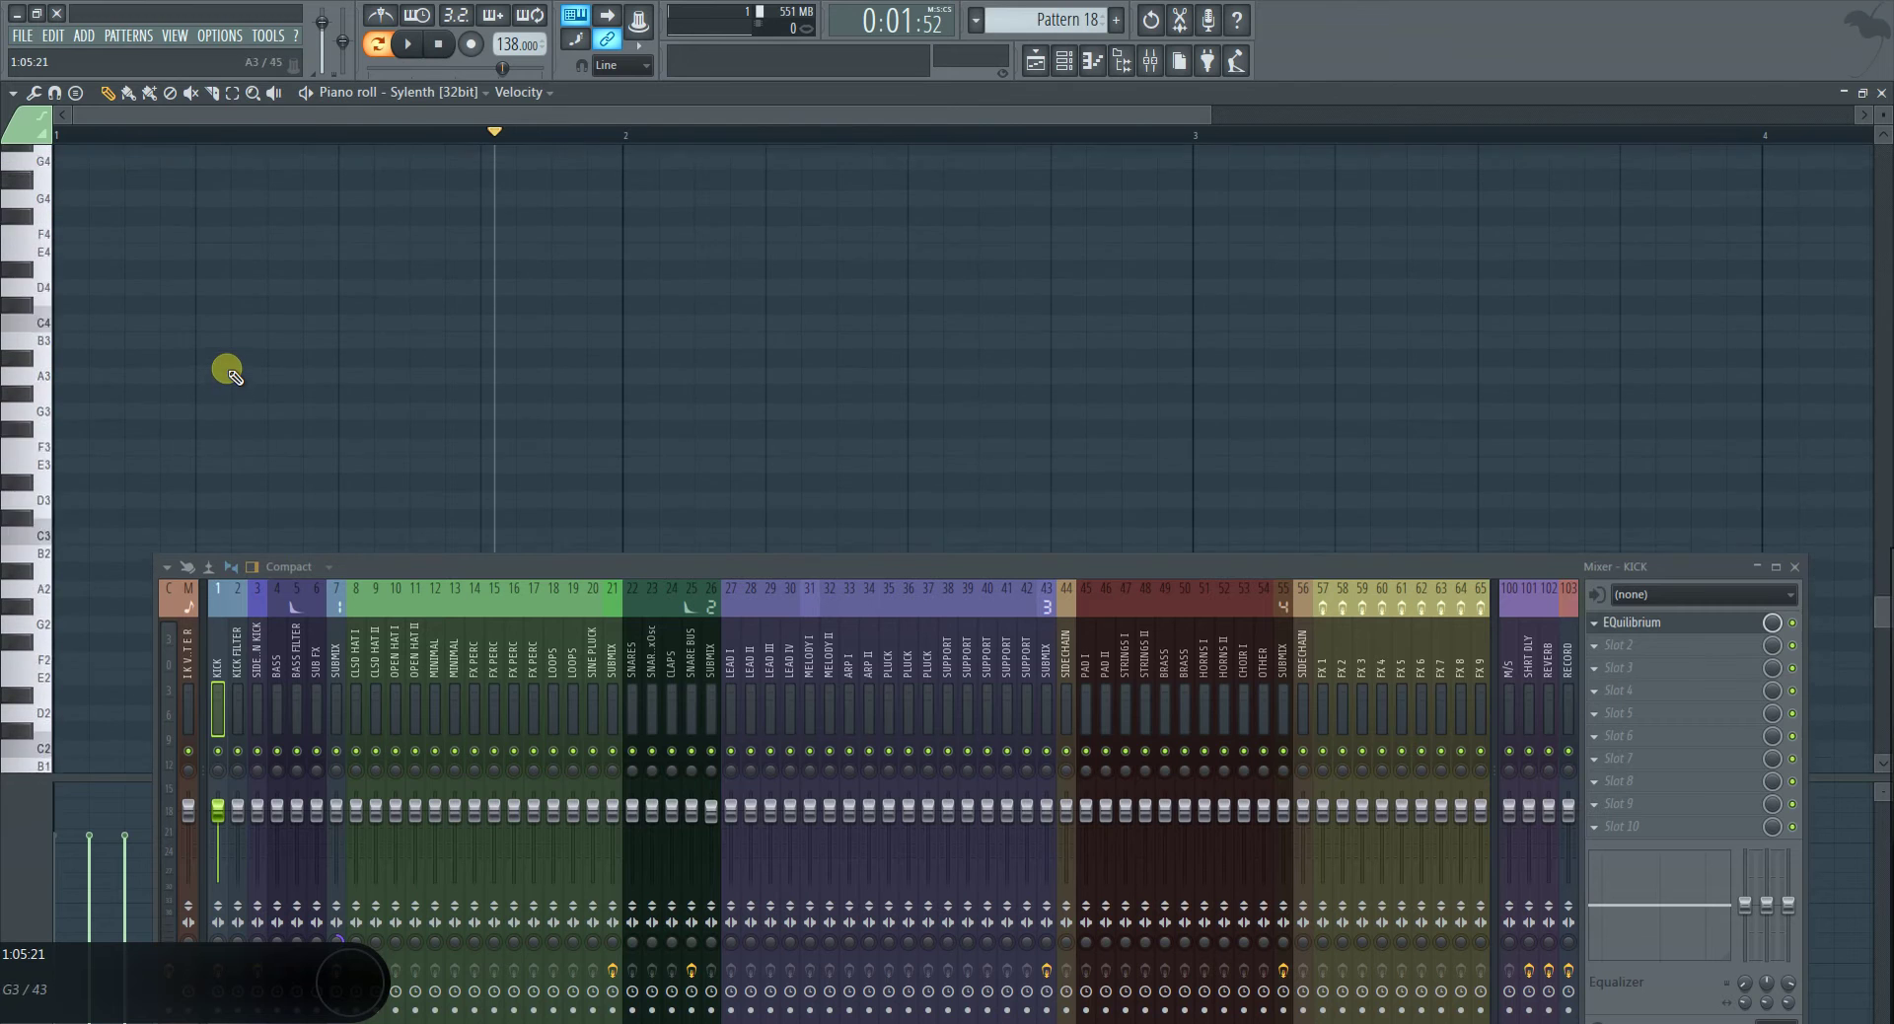
# Delete the C5 notes on steps 5, 9 and 13, and lengthen all remaining notes so each fills most of its step
pyautogui.rightClick(196, 394)
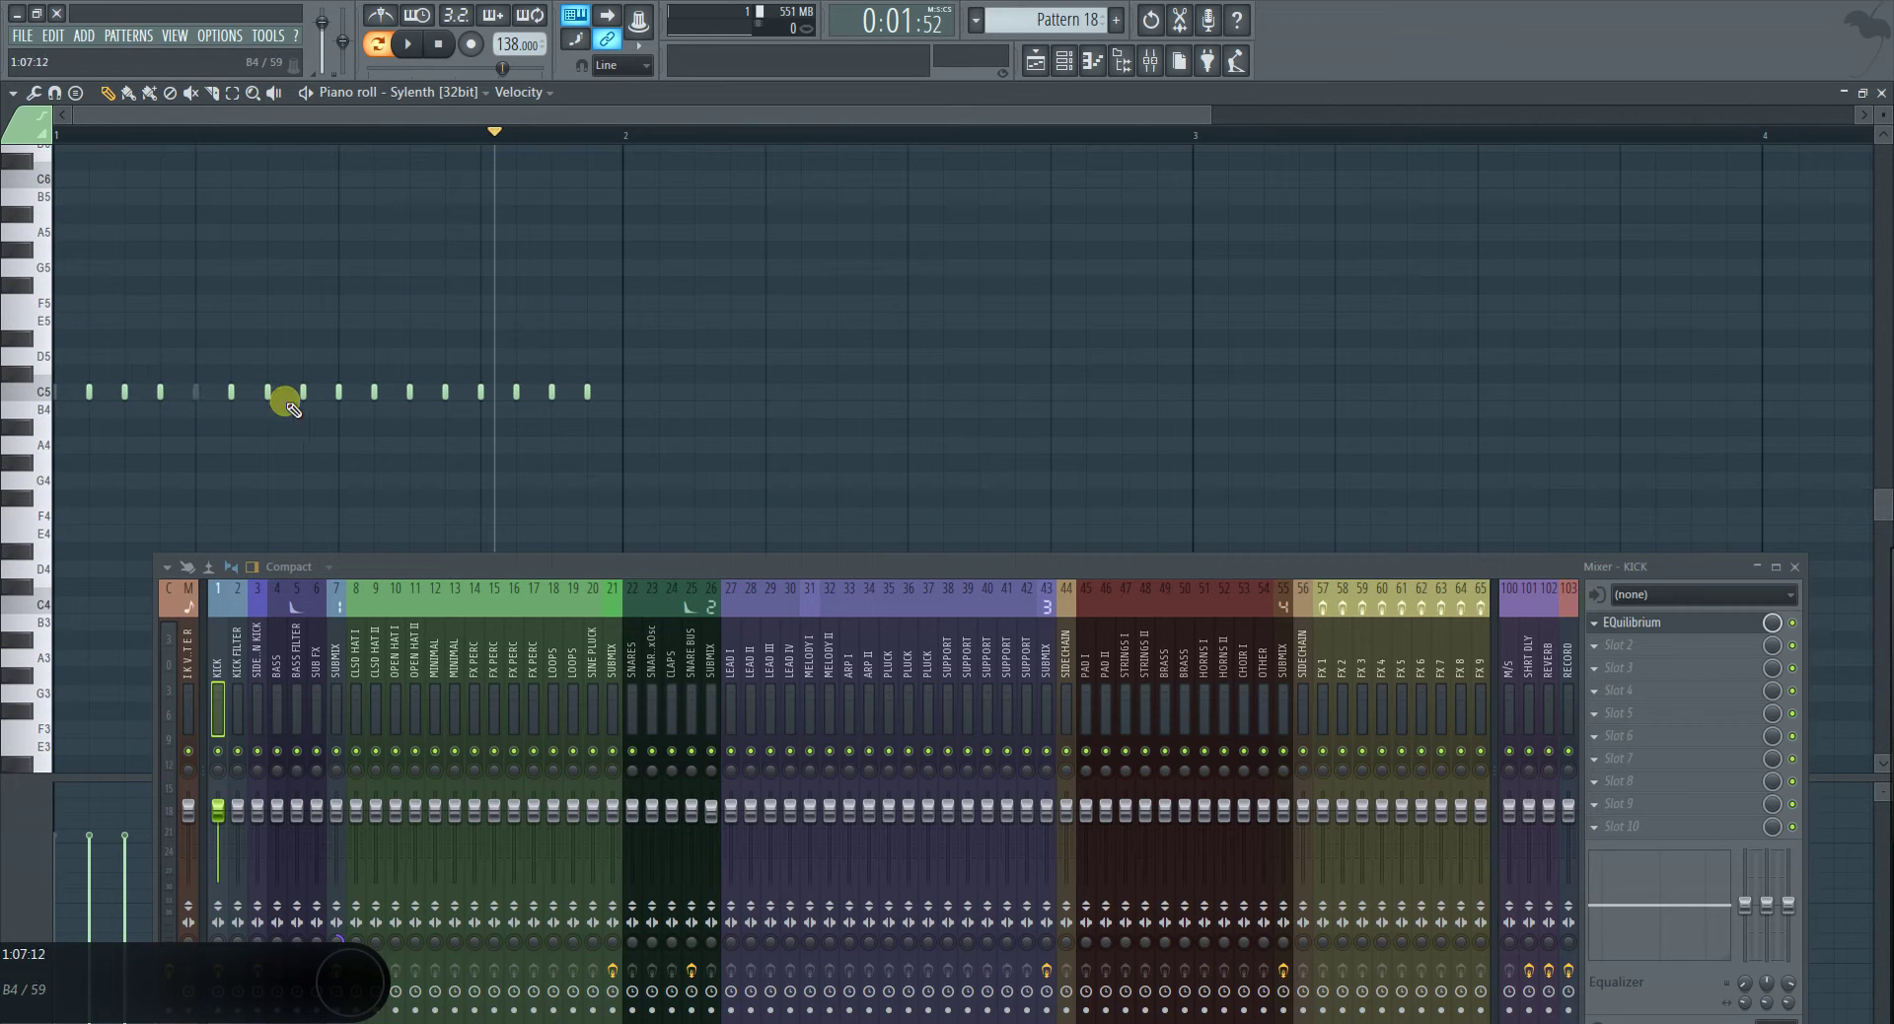
pyautogui.rightClick(337, 393)
pyautogui.rightClick(479, 392)
pyautogui.hotkey('ctrl', 'a')
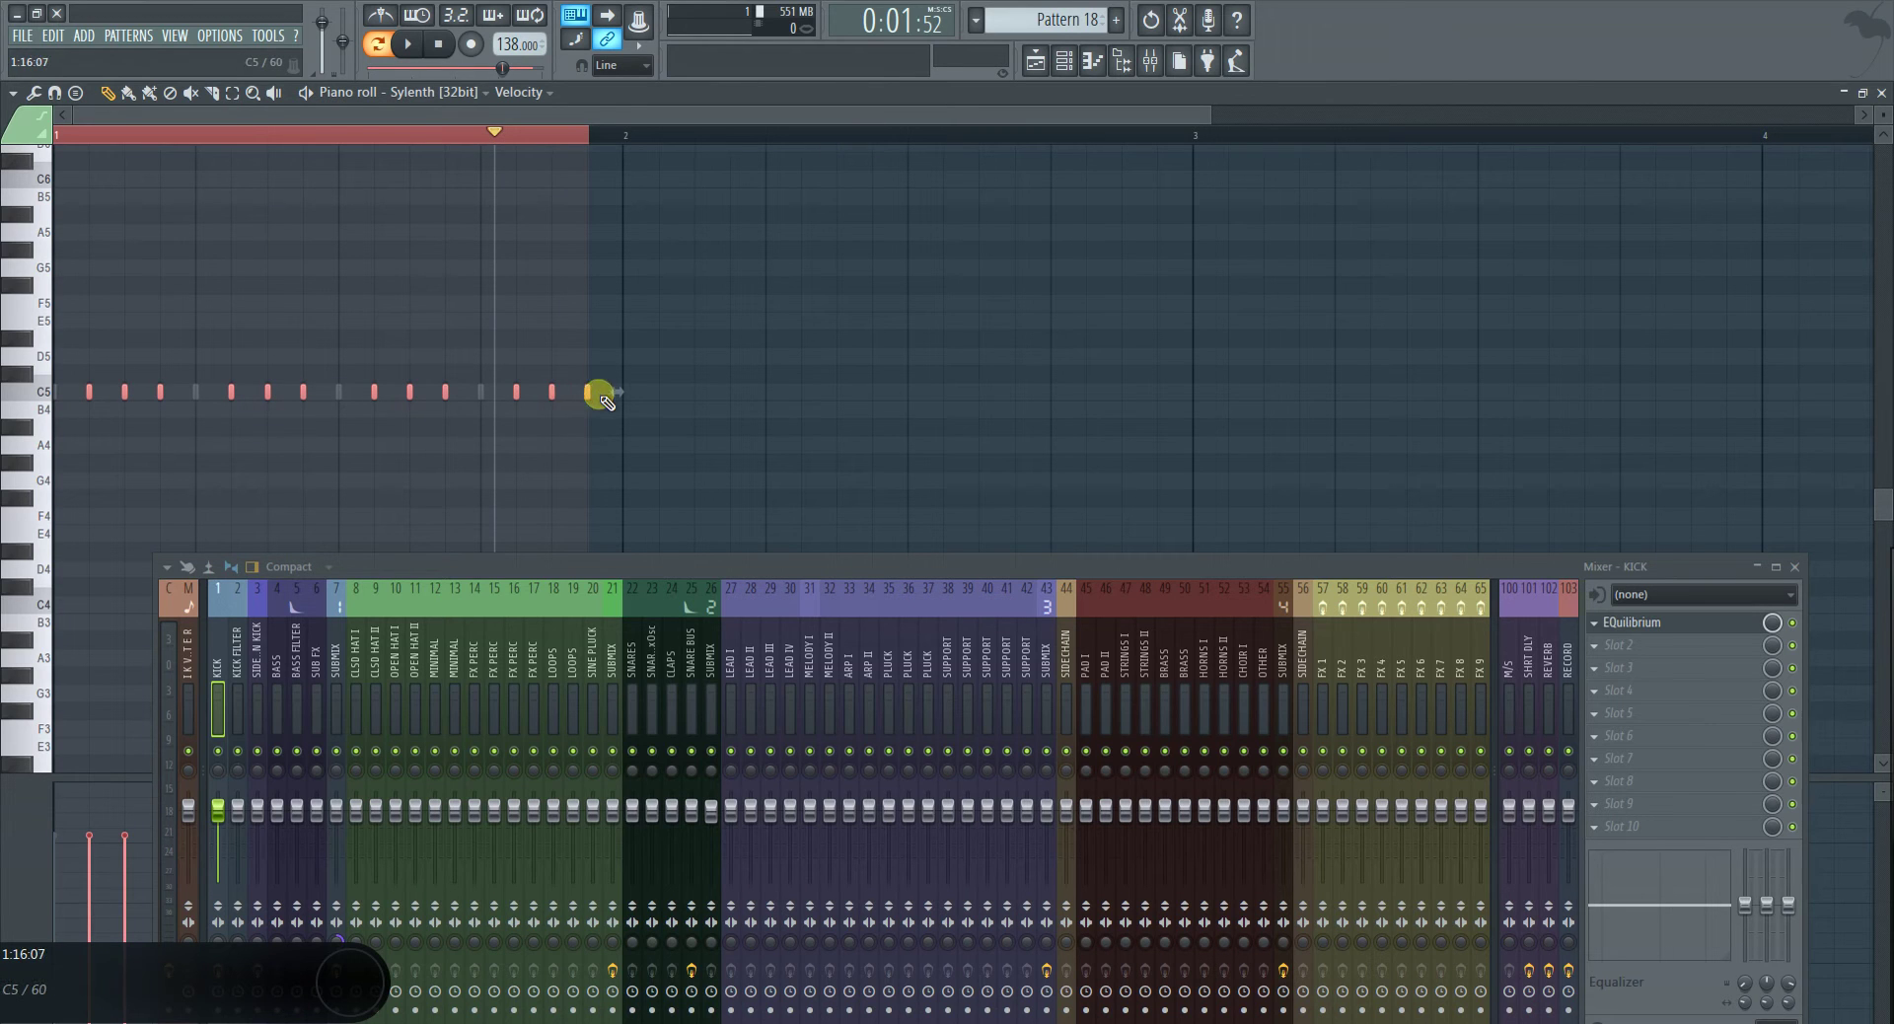
pyautogui.moveTo(592, 395); pyautogui.dragTo(619, 405)
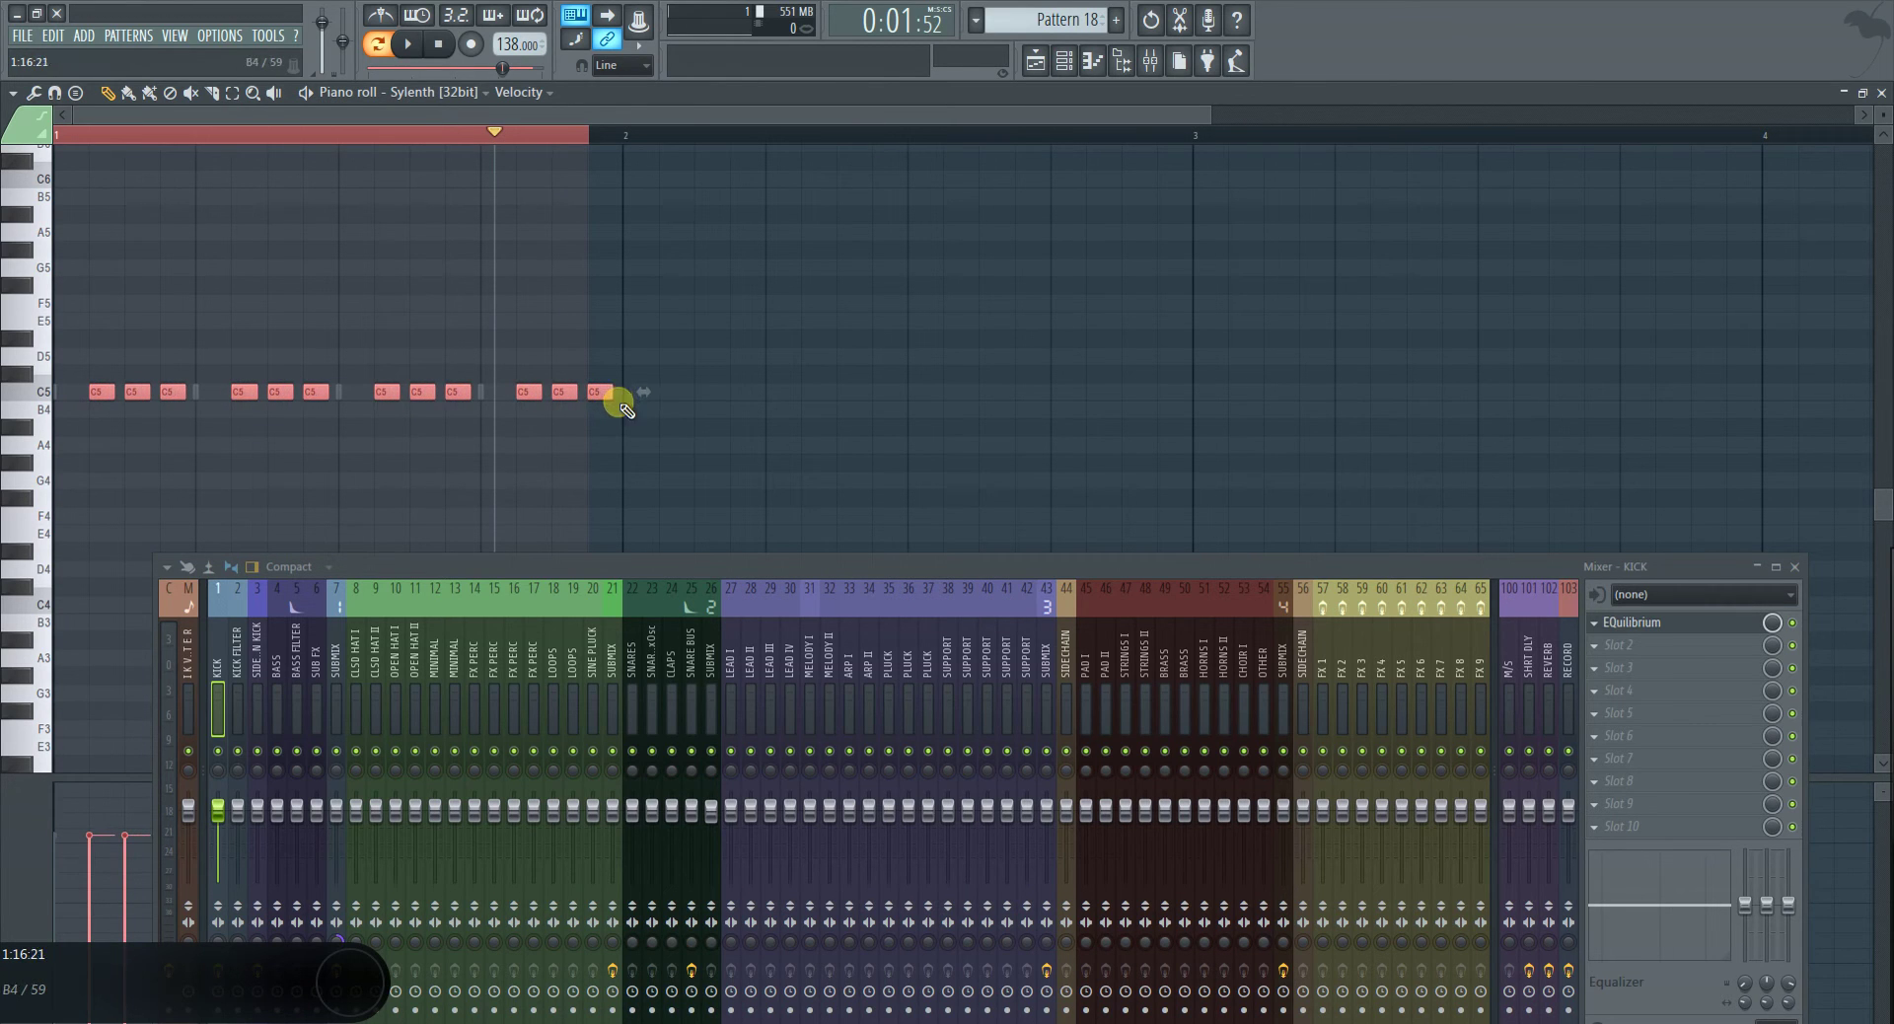
# Transpose all bass notes down two octaves to C3 and on down to F#2, and close the piano roll
pyautogui.hotkey('ctrl', 'Down')
pyautogui.hotkey('ctrl', 'Down')
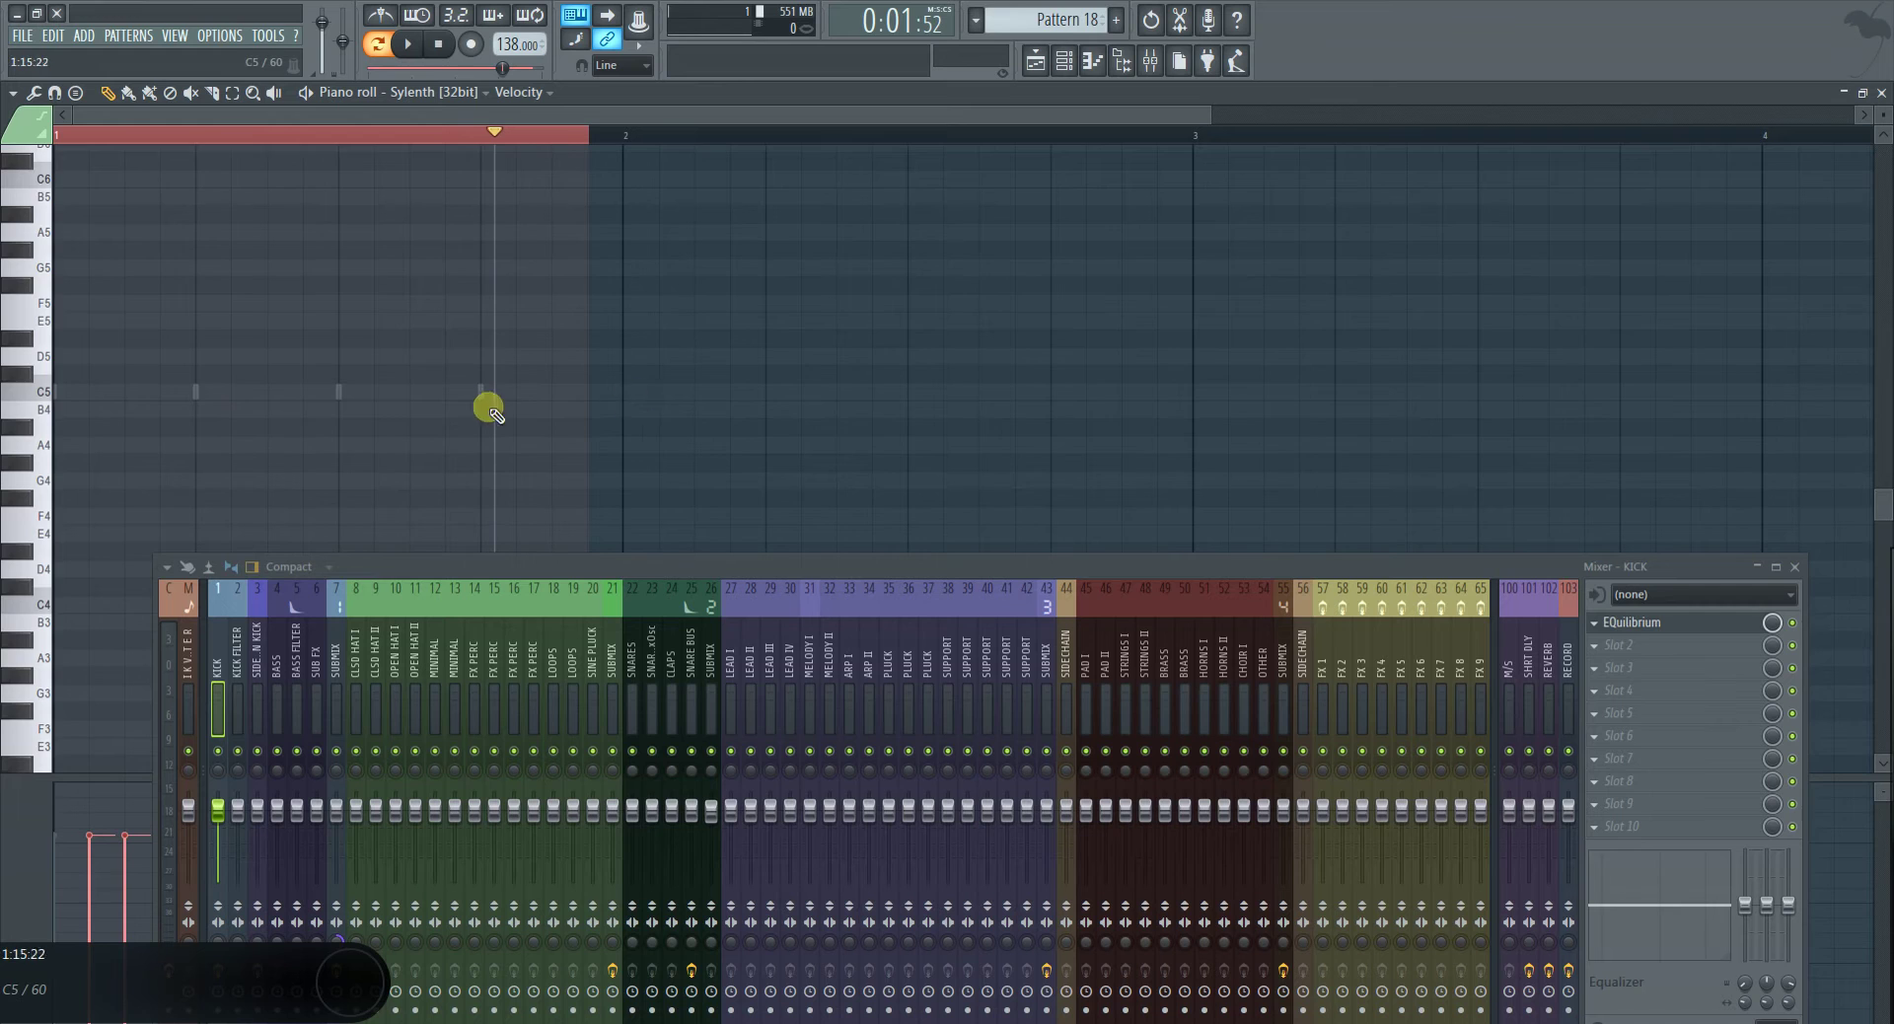
pyautogui.scroll(-6, 469, 389)
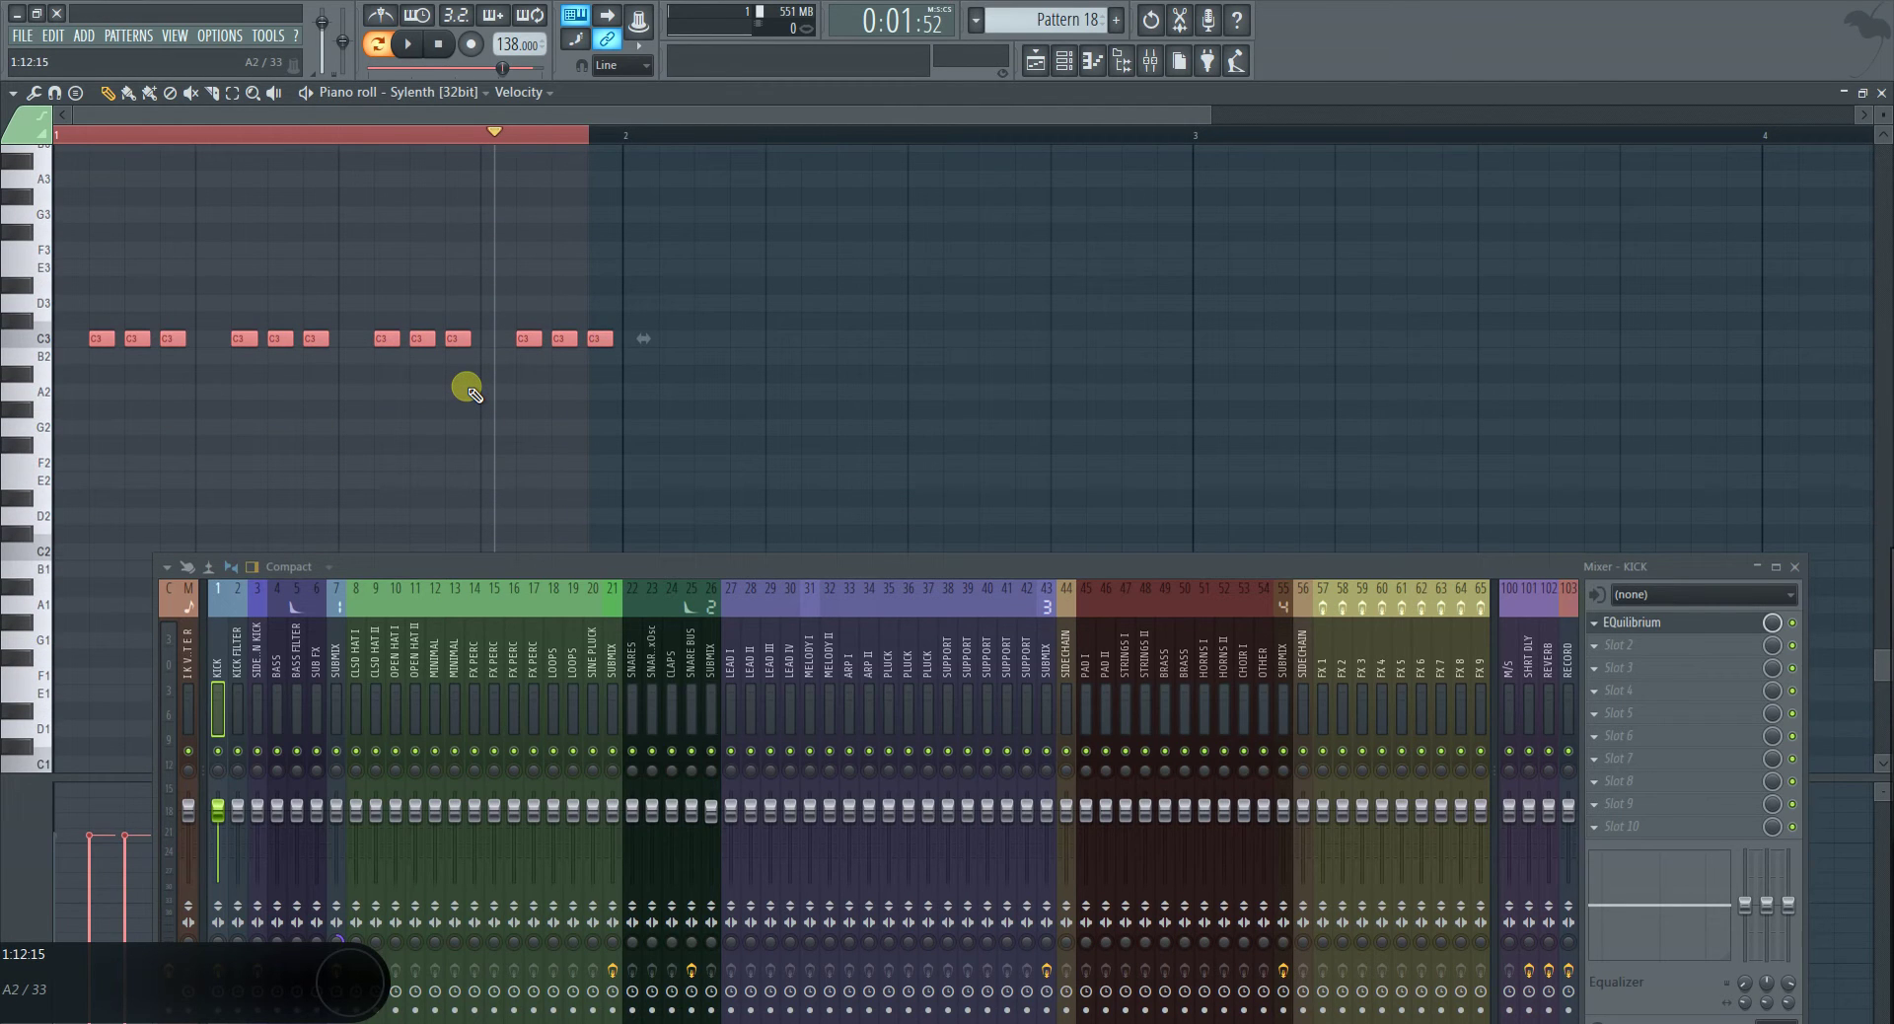
pyautogui.press('Down')
pyautogui.press('Down')
pyautogui.press('Down')
pyautogui.press('Down')
pyautogui.press('Down')
pyautogui.press('Down')
pyautogui.press('Down')
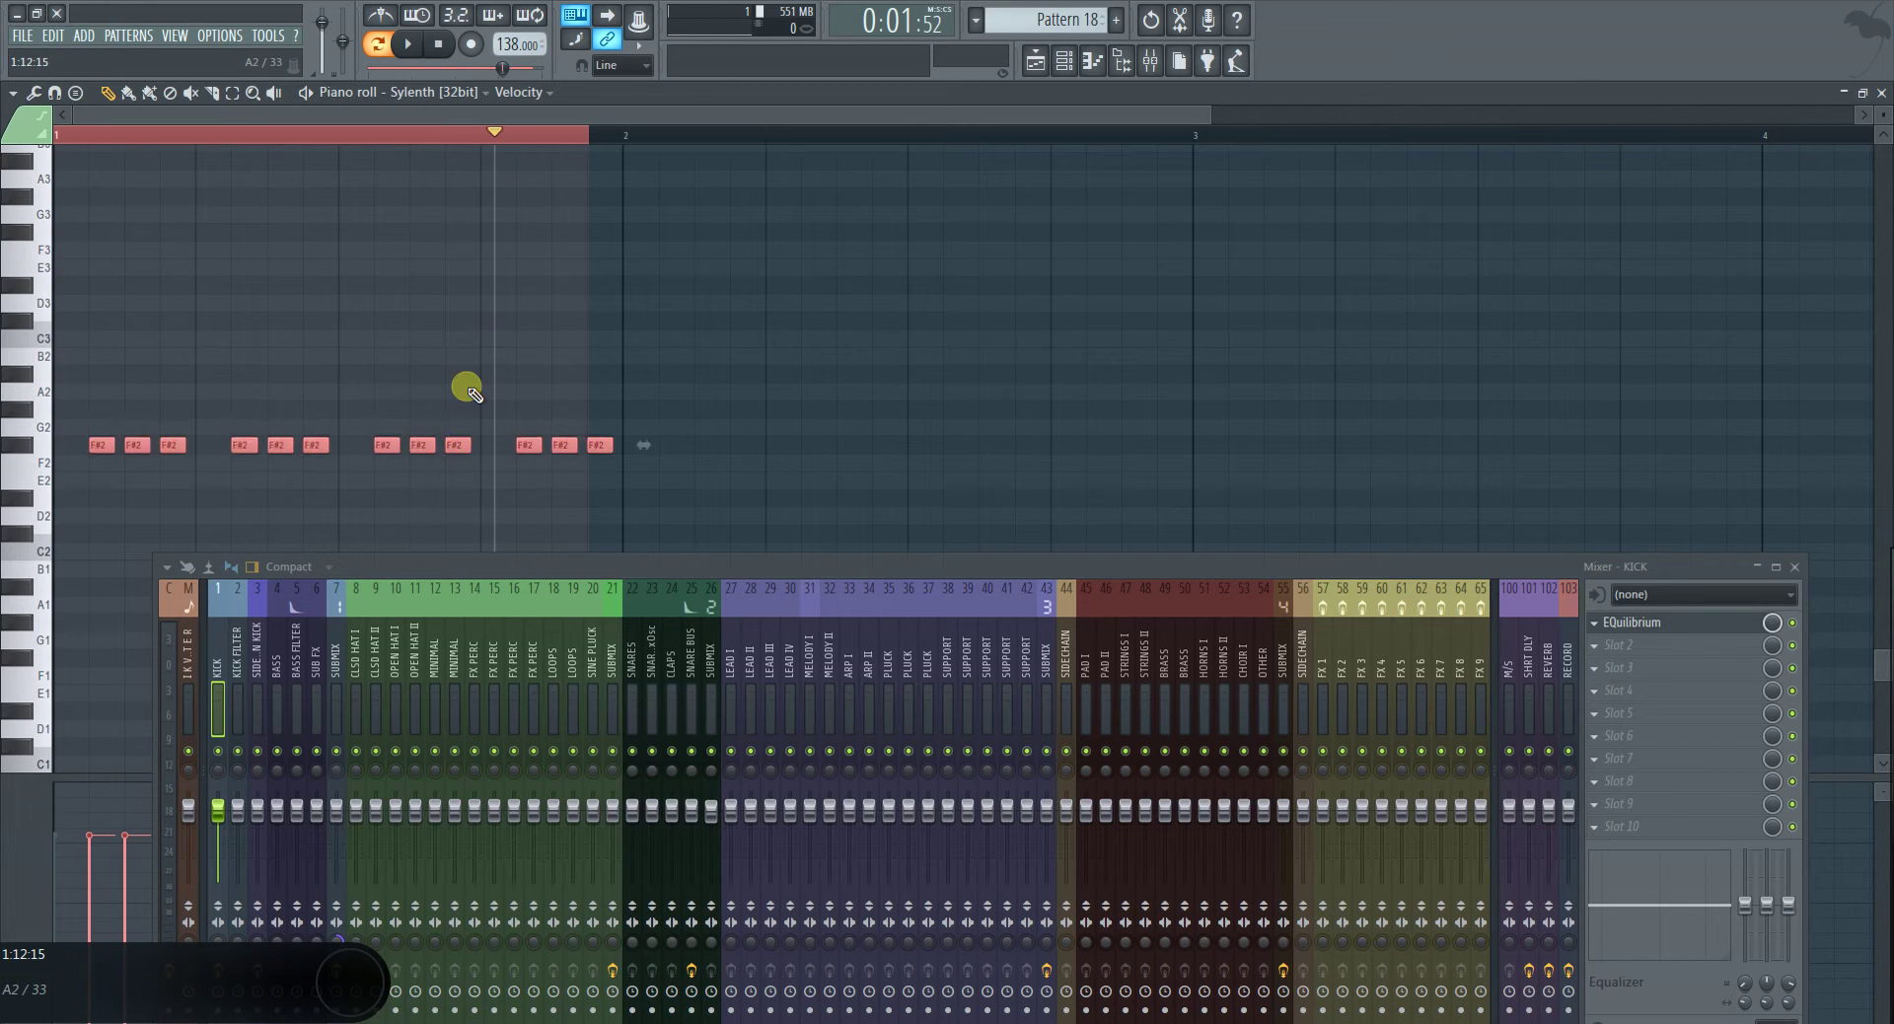
pyautogui.click(1880, 92)
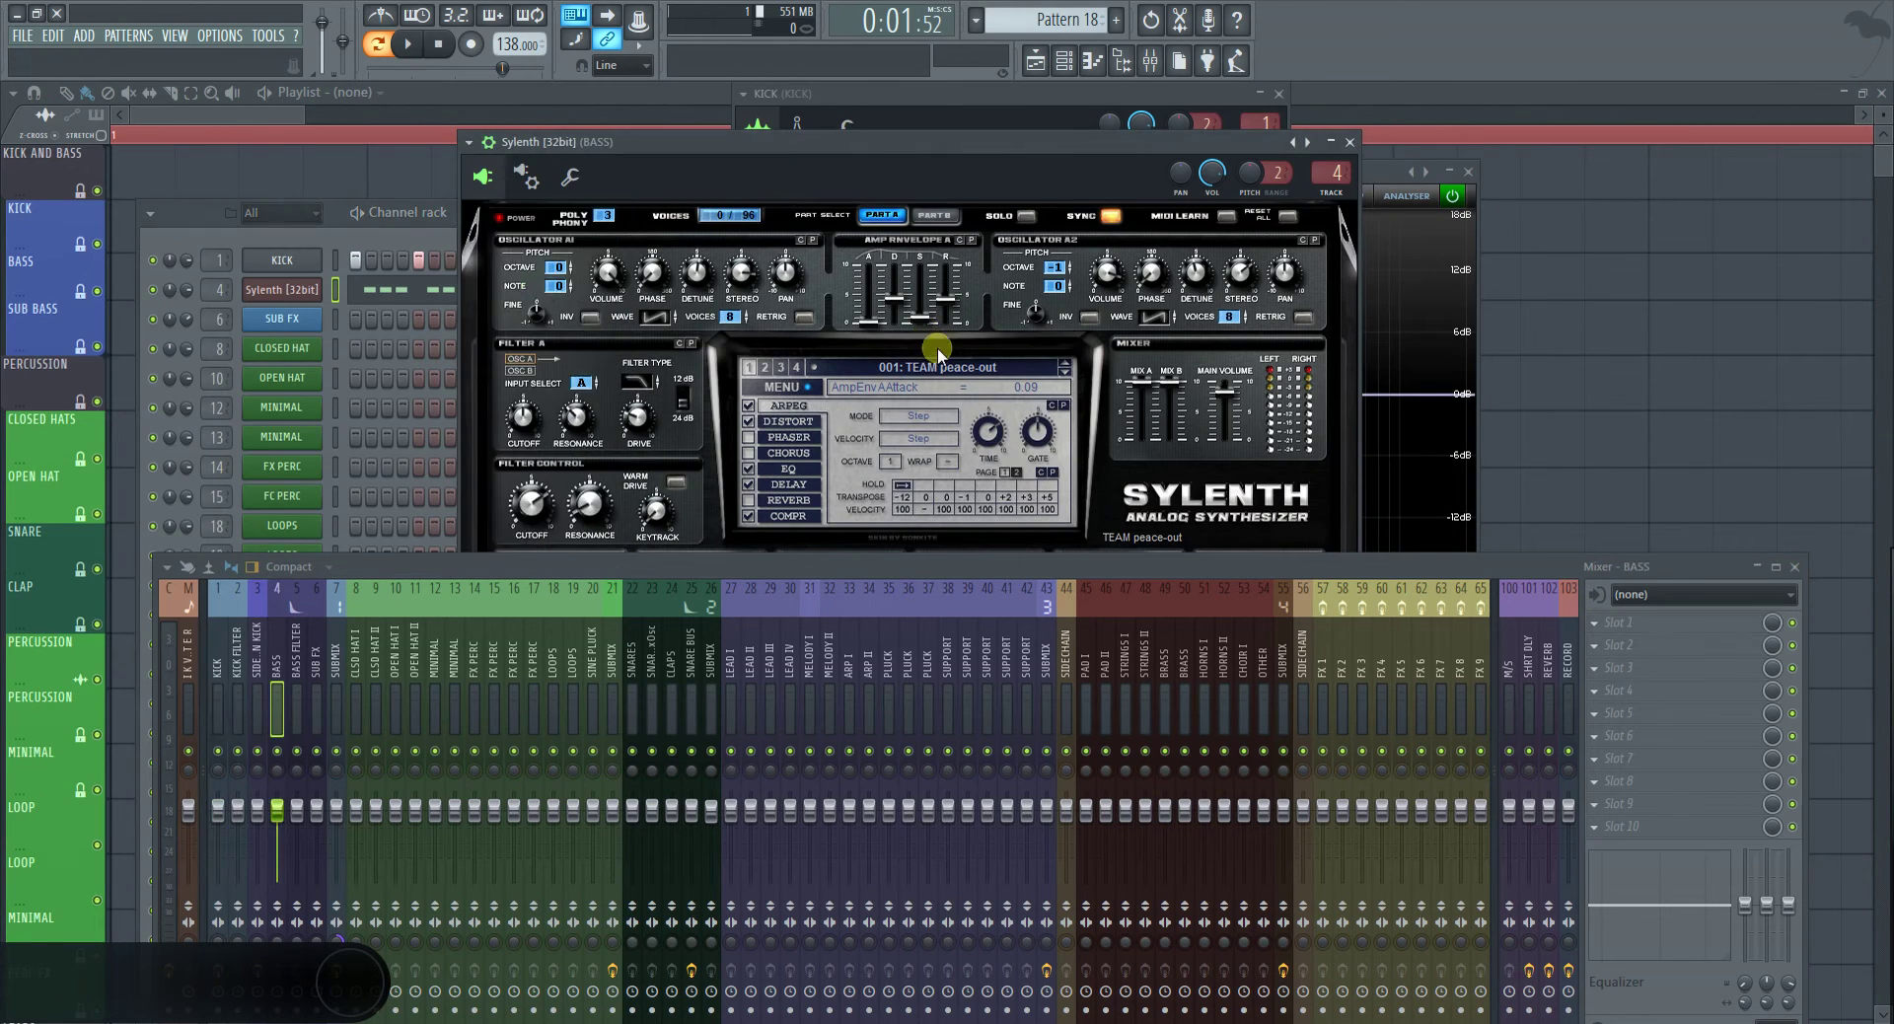
# Load the Bass beethoven preset into Sylenth and arrange the synth and mixer windows so the whole synth is visible
pyautogui.click(472, 143)
pyautogui.moveTo(612, 200)
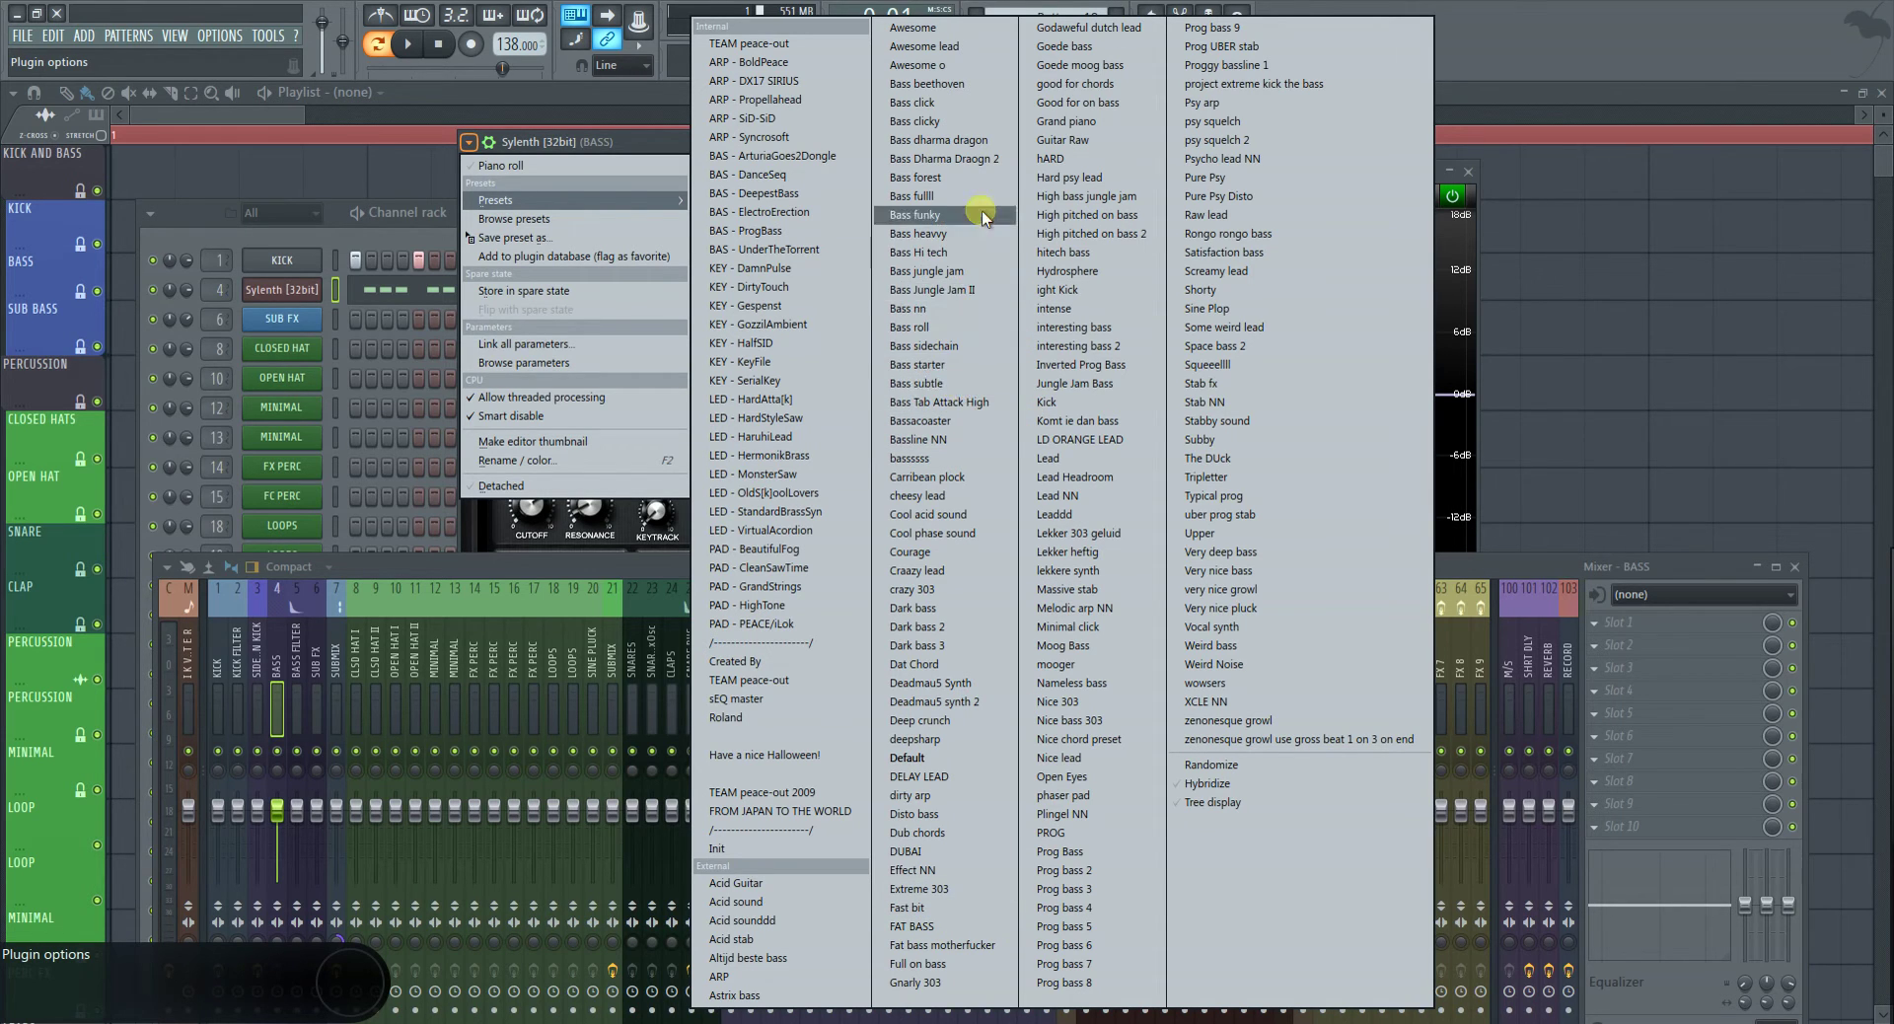
pyautogui.click(944, 84)
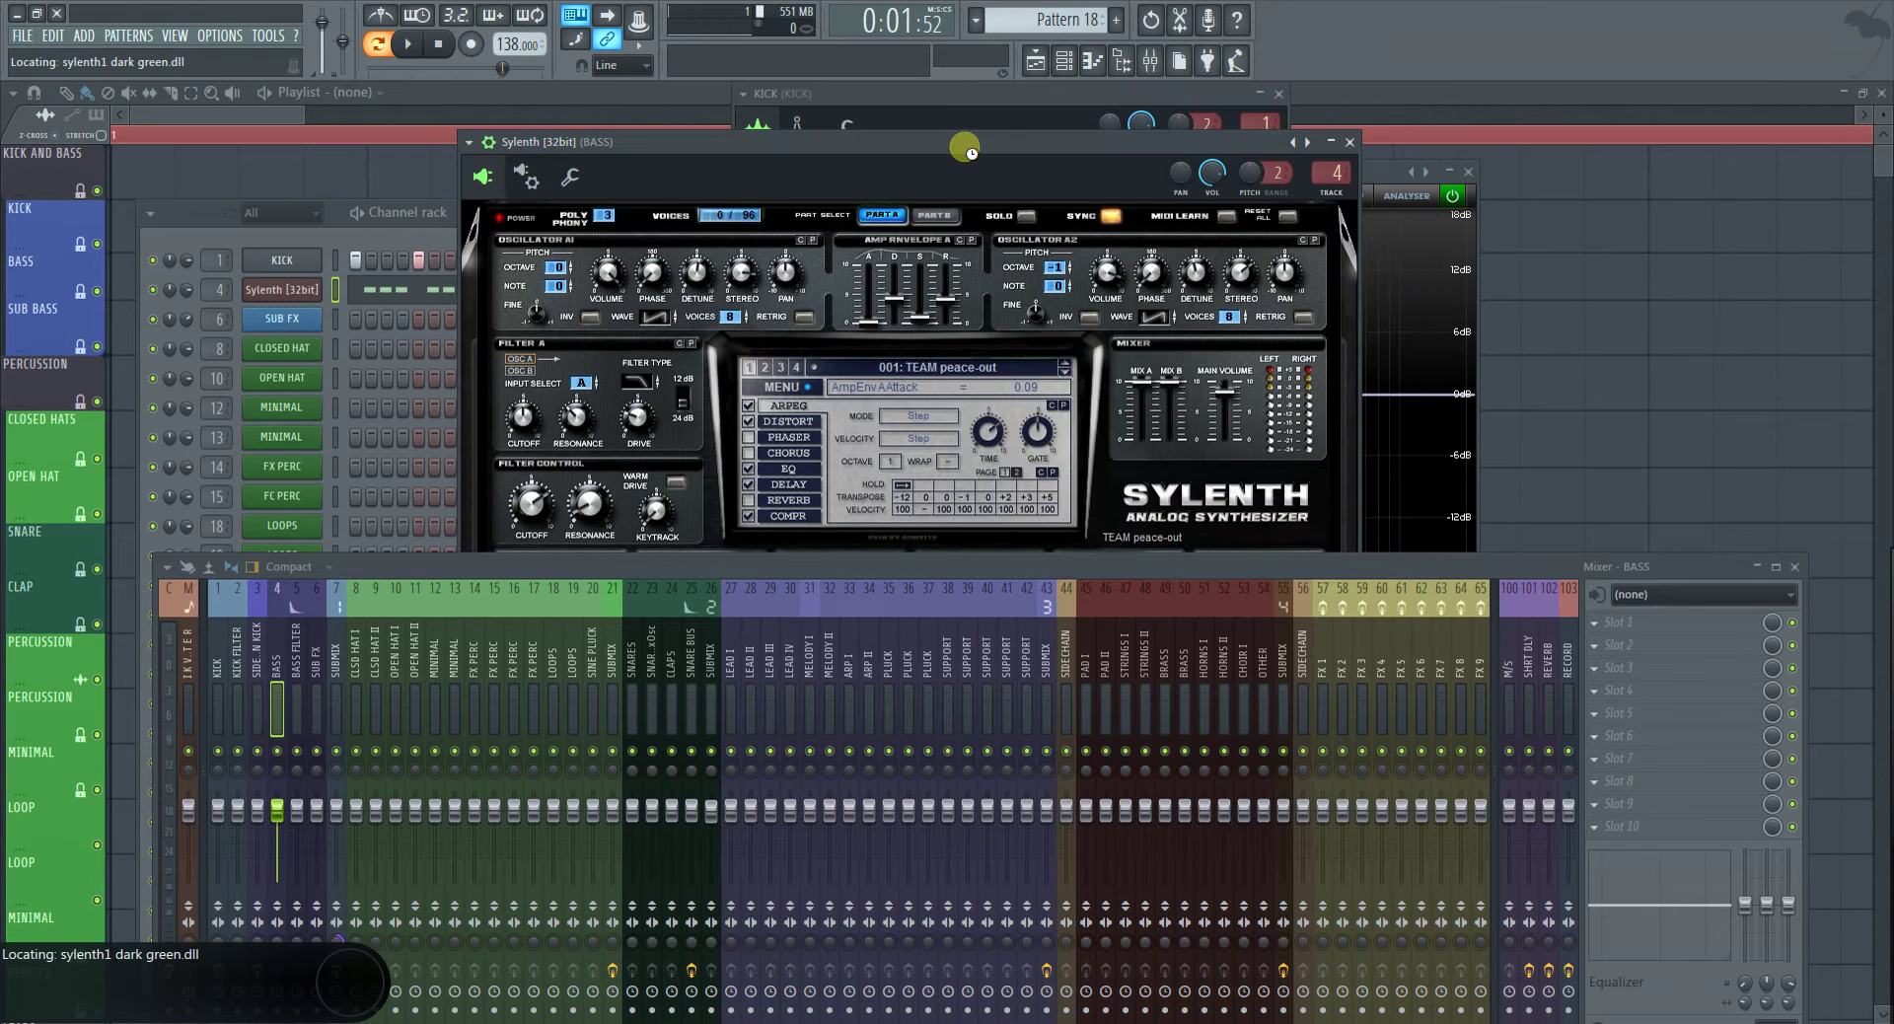
pyautogui.moveTo(944, 136); pyautogui.dragTo(1081, 98)
pyautogui.moveTo(1413, 568); pyautogui.dragTo(1446, 737)
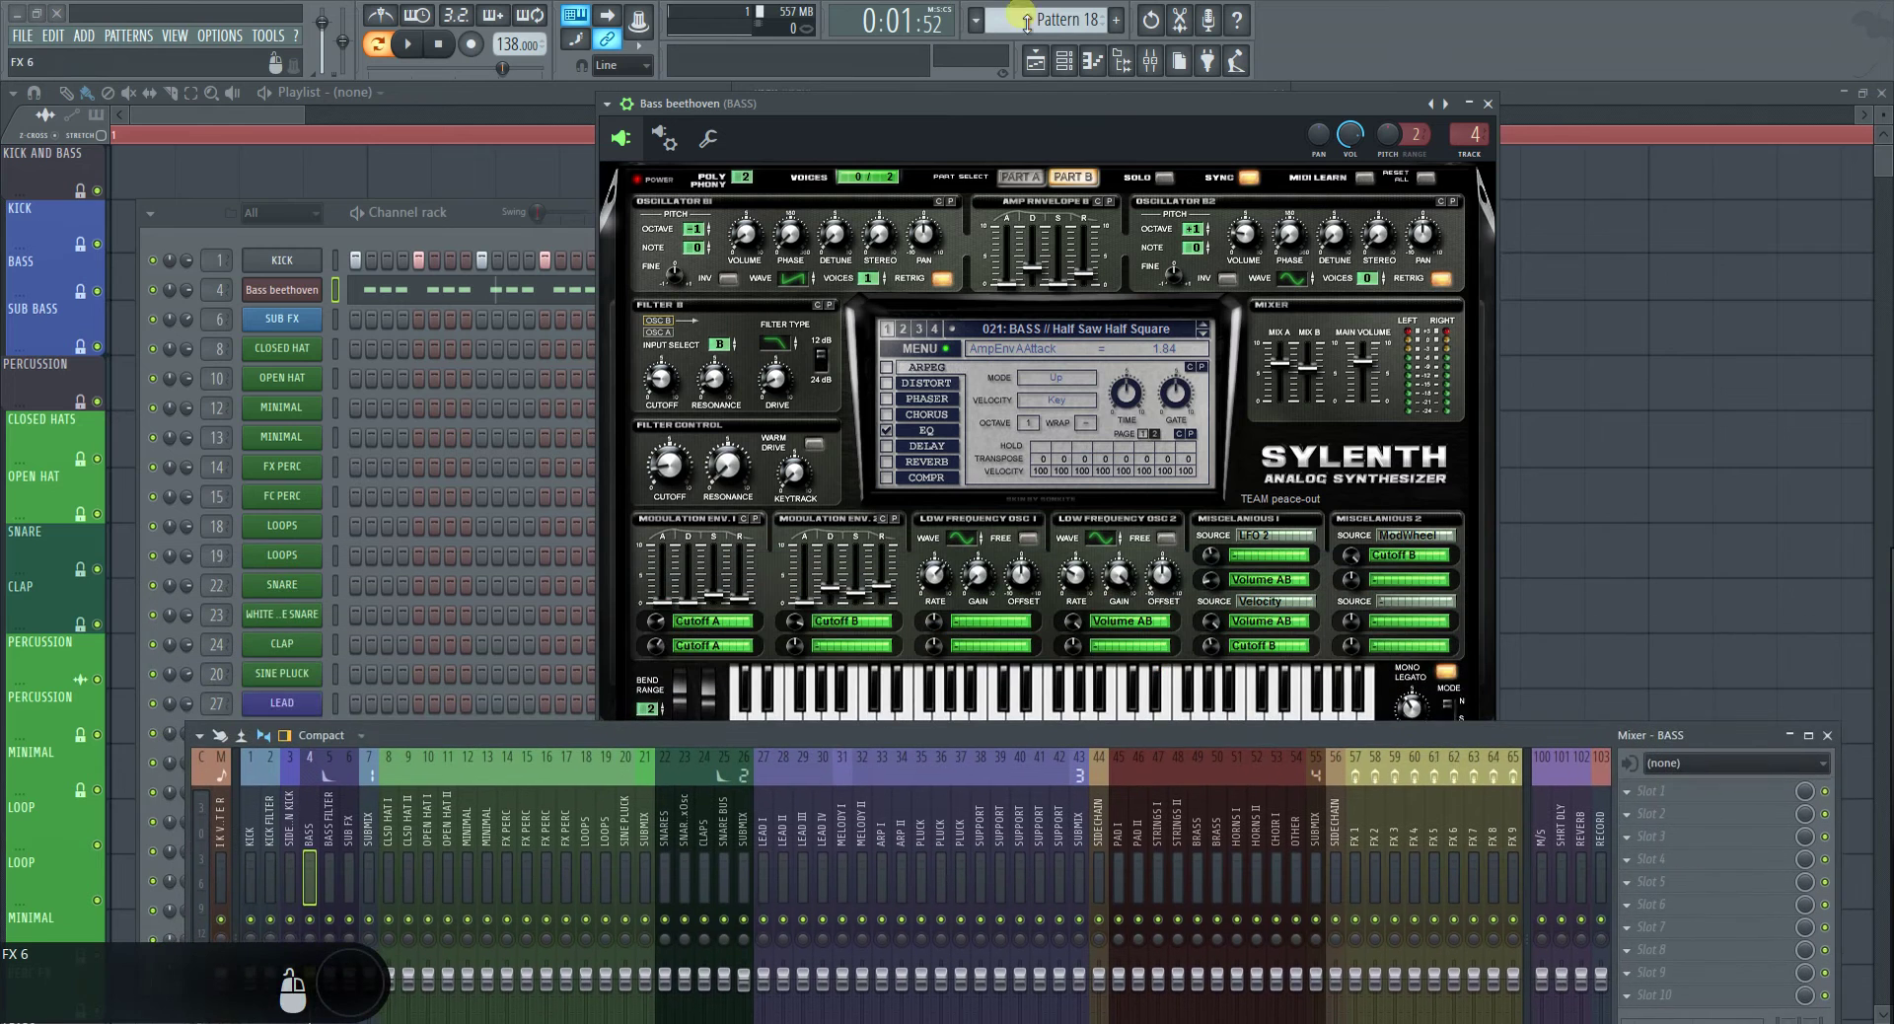
pyautogui.moveTo(1016, 104); pyautogui.dragTo(1014, 94)
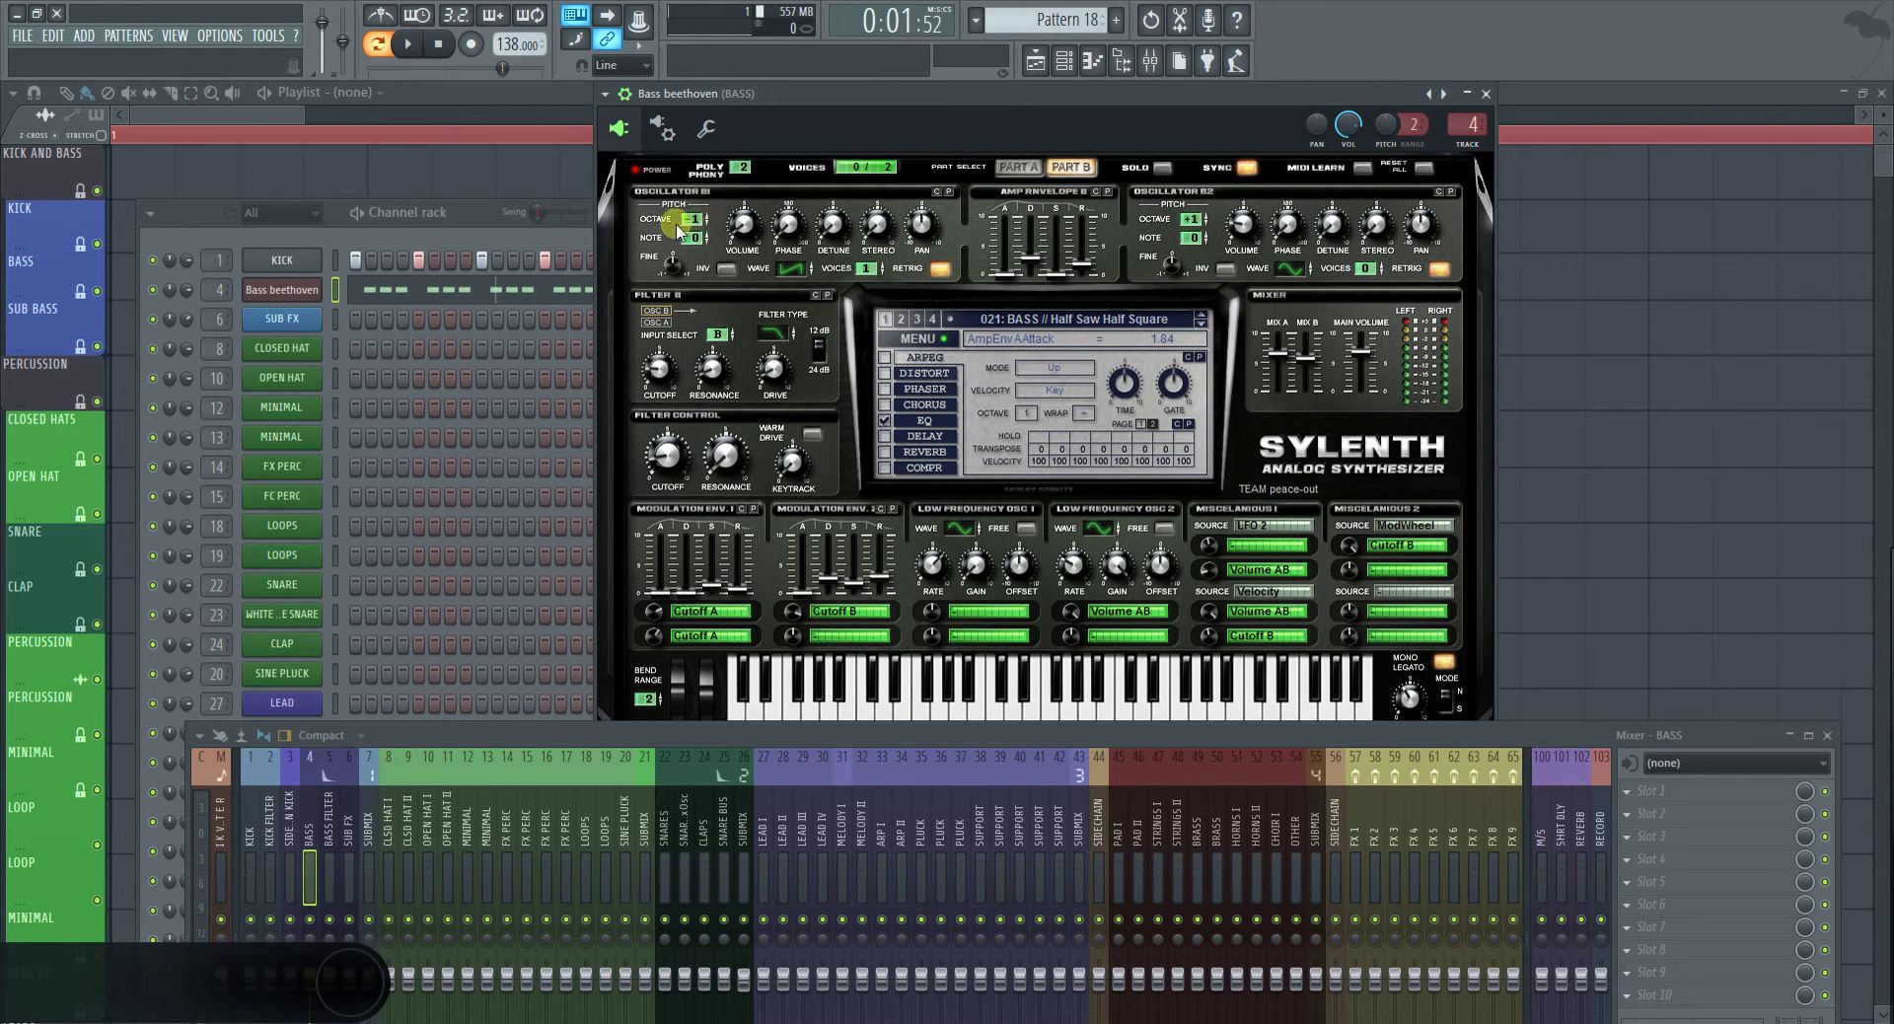
# Set oscillator B1's octave to 0 and compare the Part A oscillator settings with Part B
pyautogui.moveTo(697, 223); pyautogui.dragTo(694, 213)
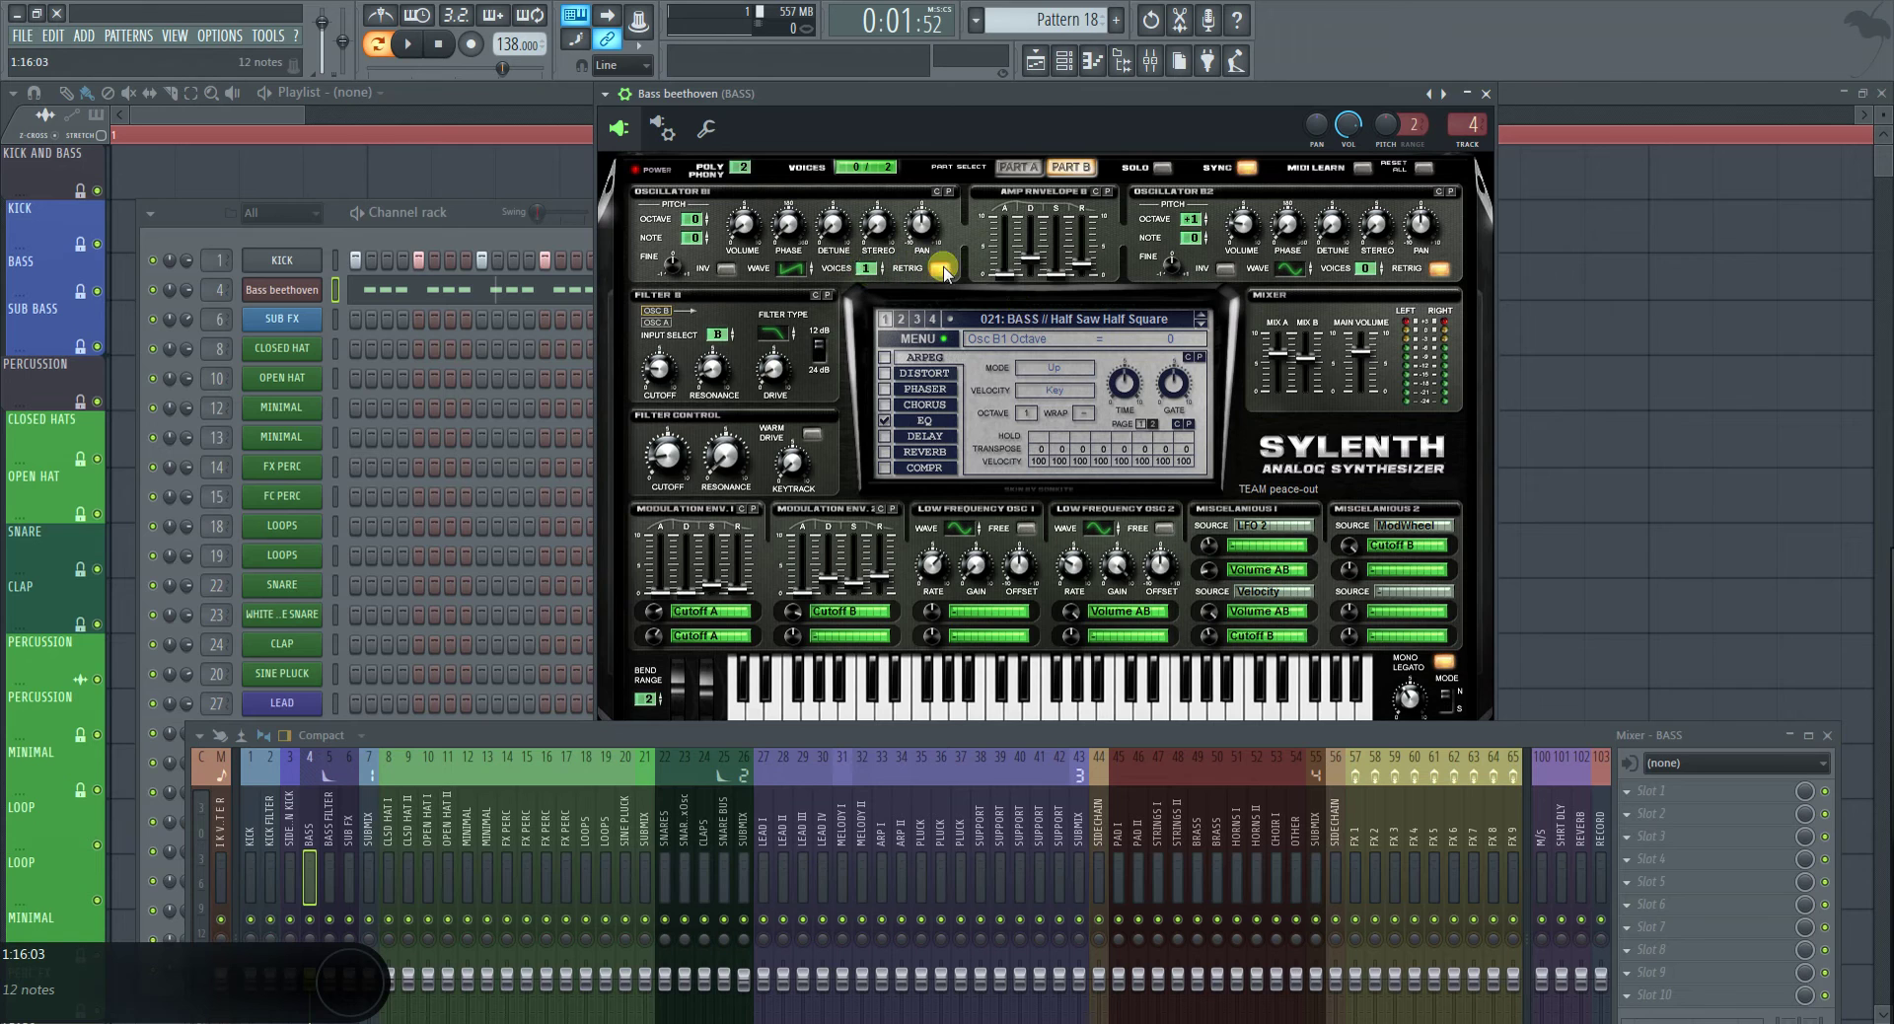
pyautogui.click(736, 231)
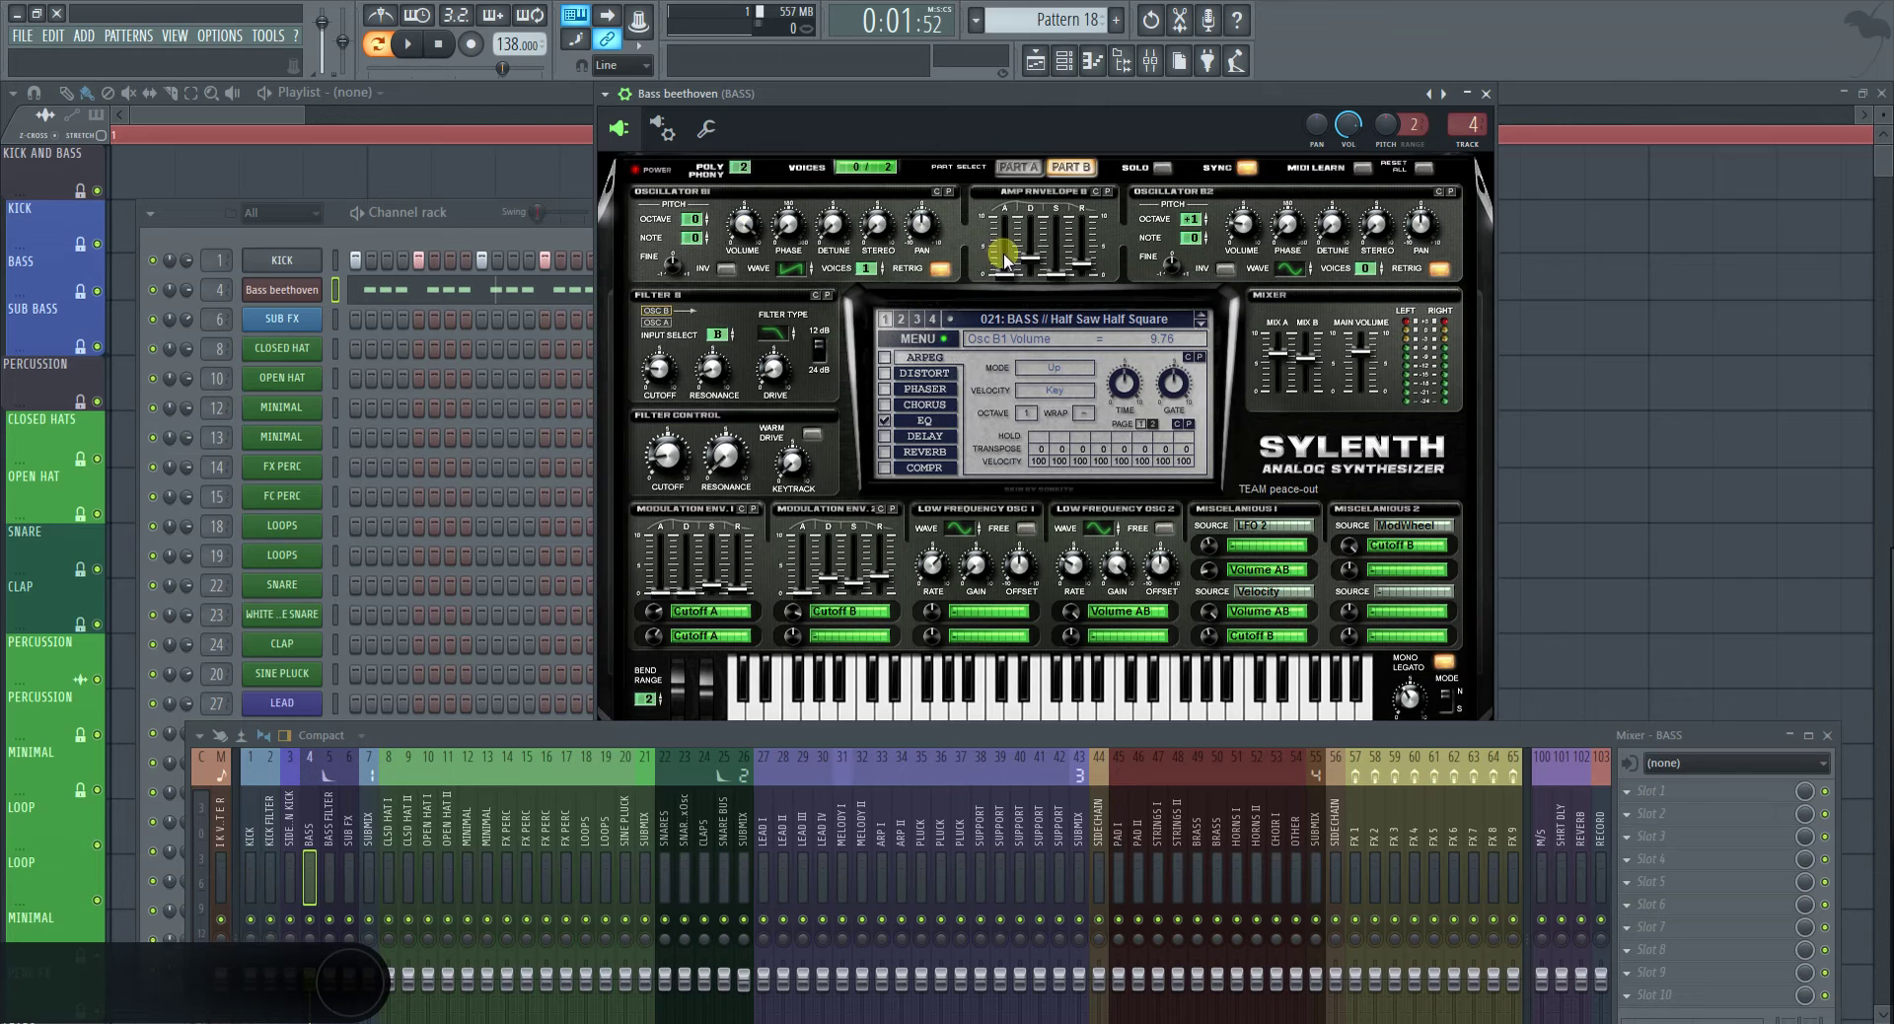
pyautogui.click(1026, 168)
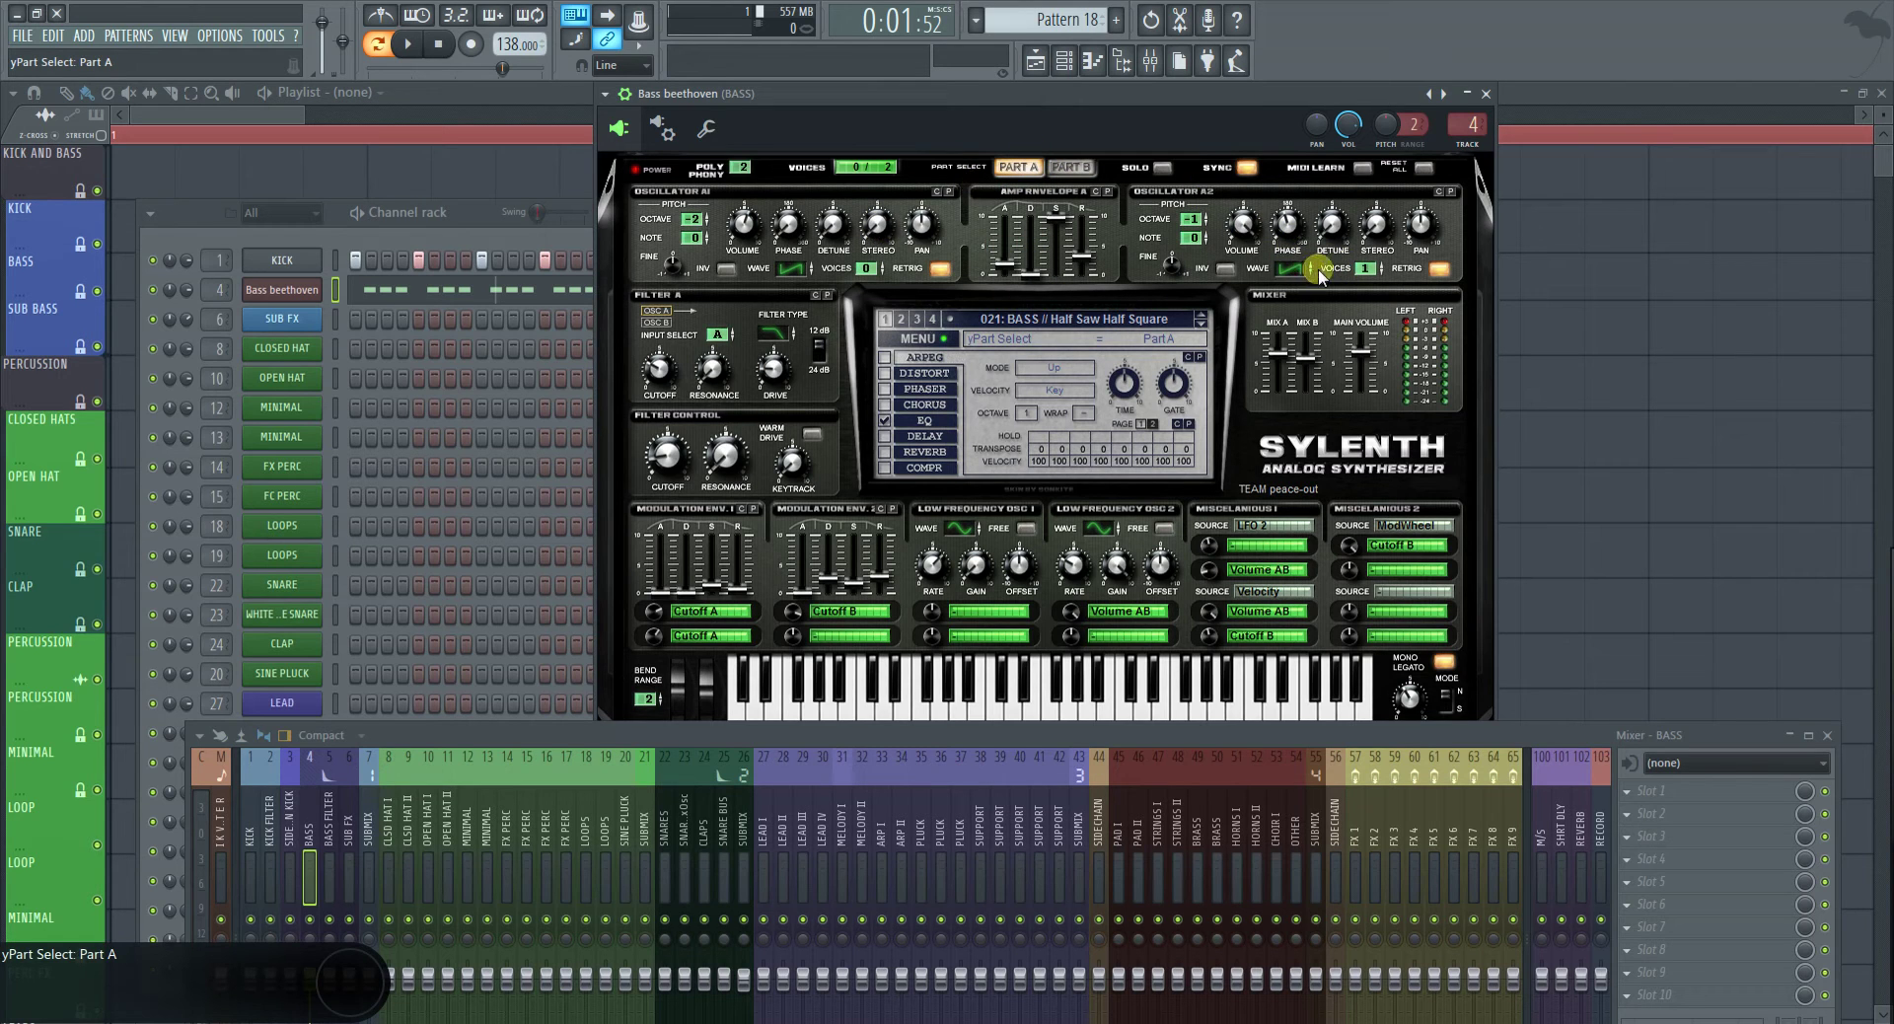
pyautogui.click(1070, 167)
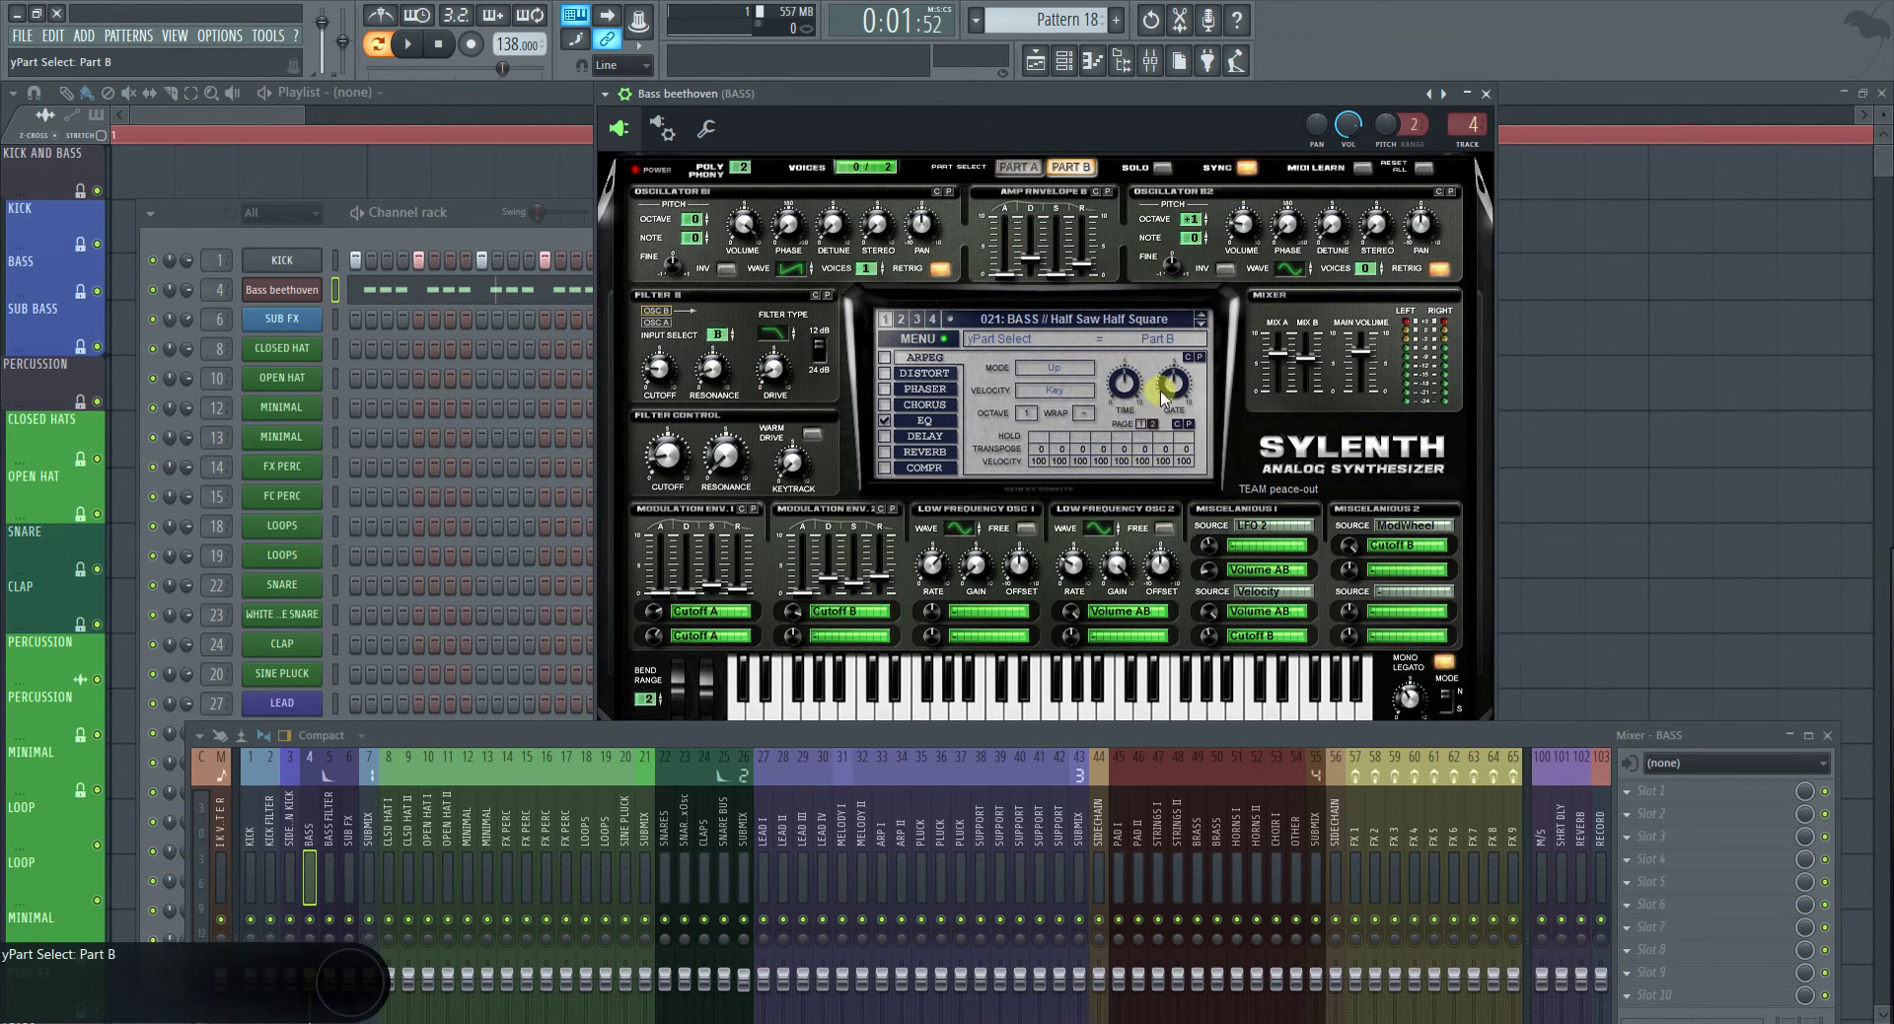
# Set Sylenth's EQ bass frequency to 173.47 Hz and compare it with the note frequency chart
pyautogui.click(926, 422)
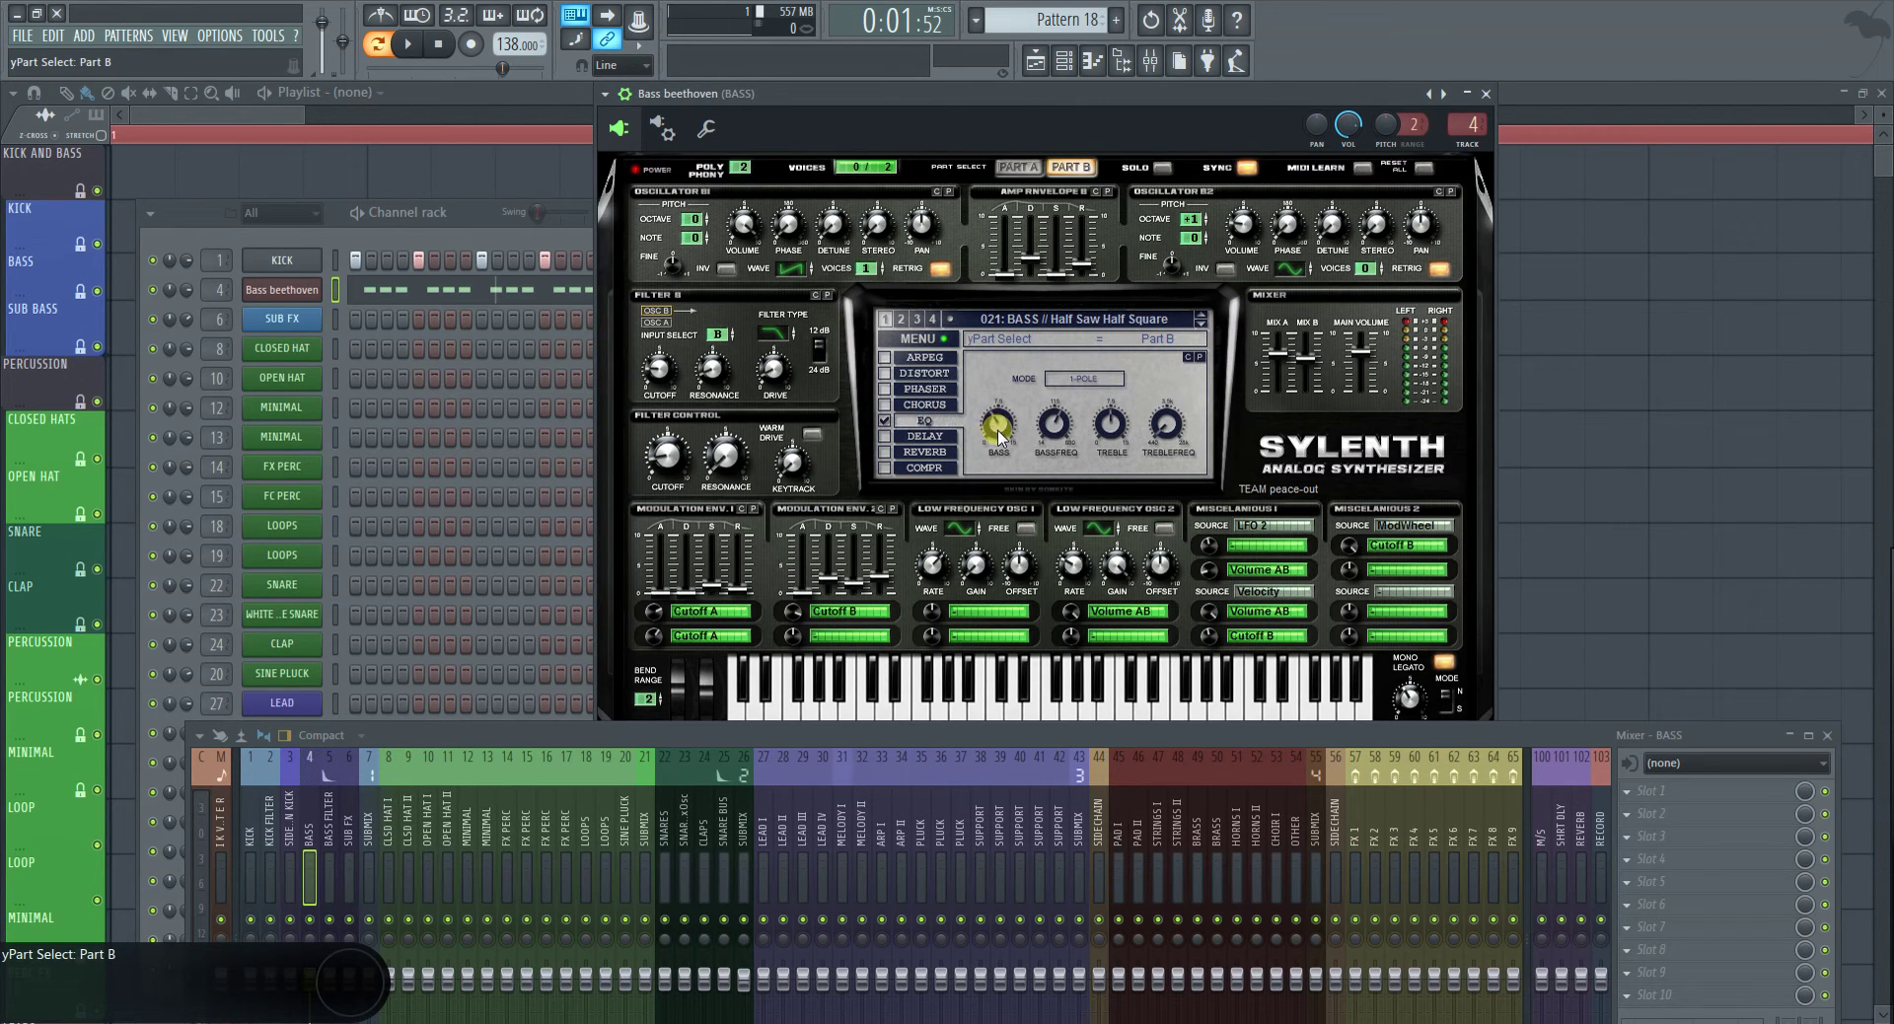
pyautogui.moveTo(1055, 430); pyautogui.dragTo(1061, 426)
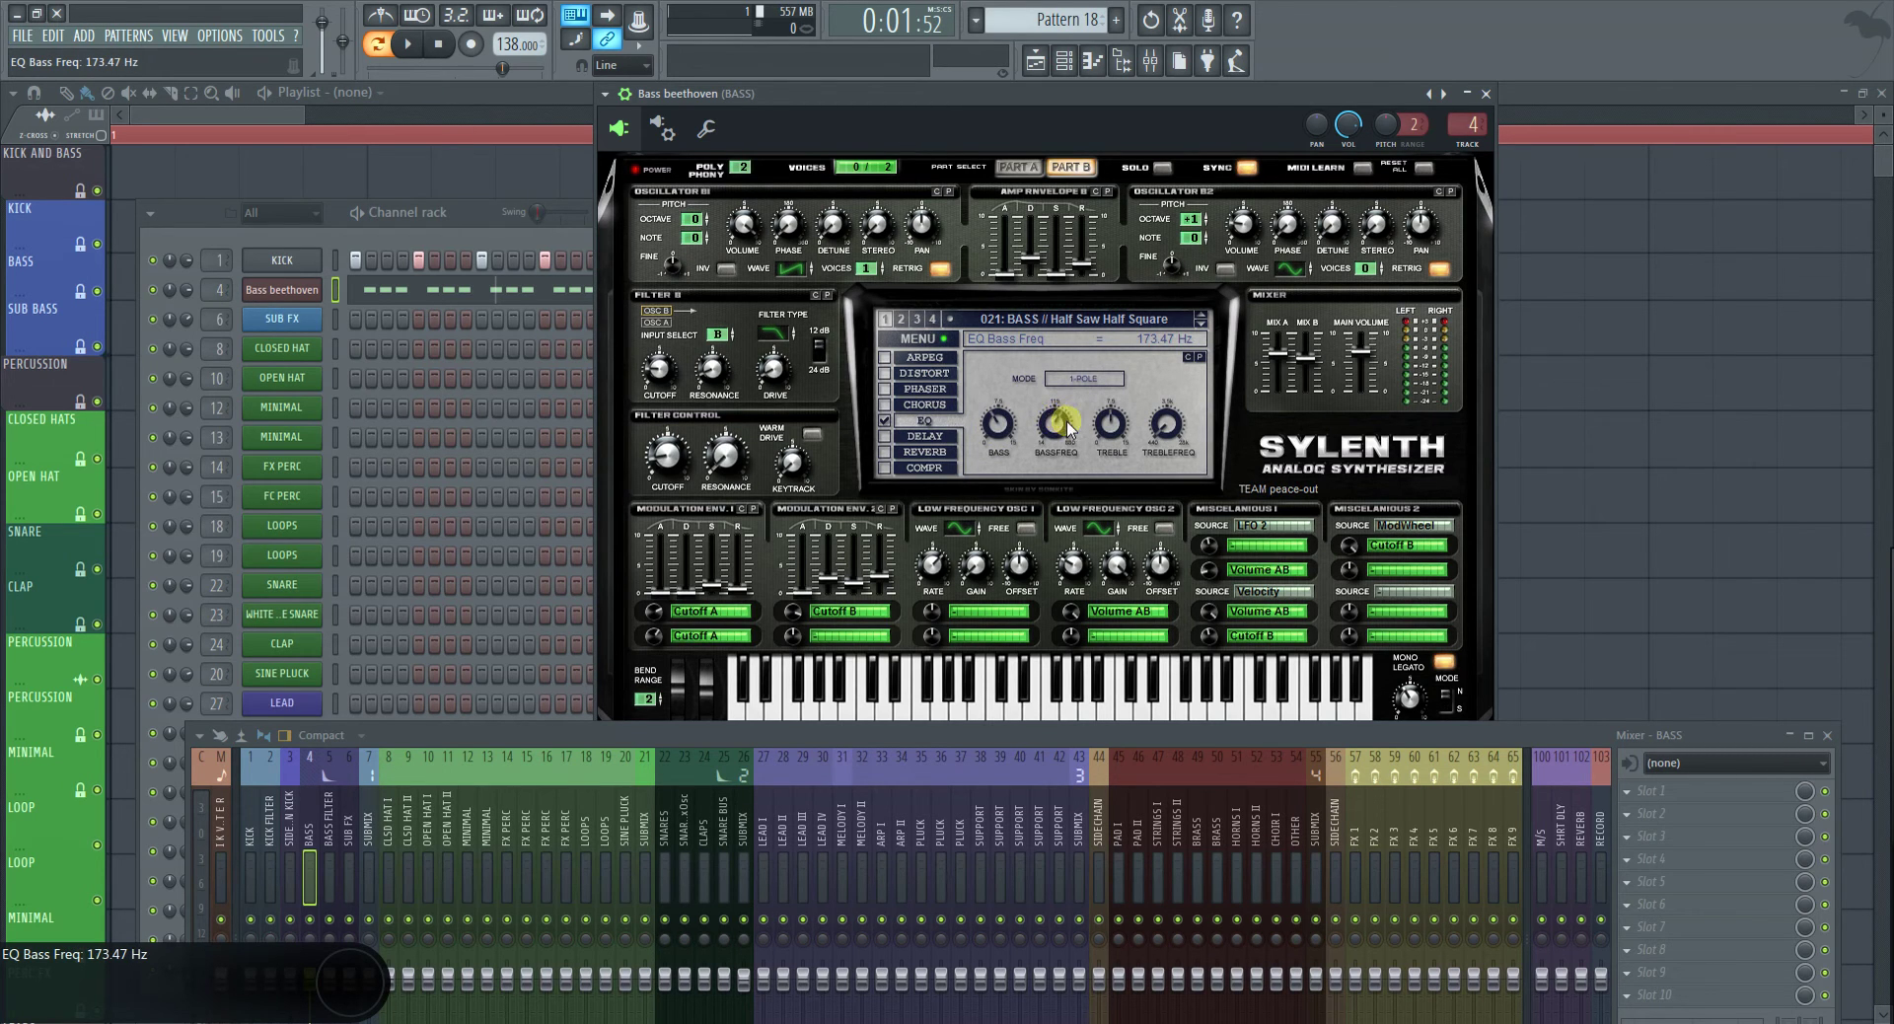
pyautogui.click(376, 1023)
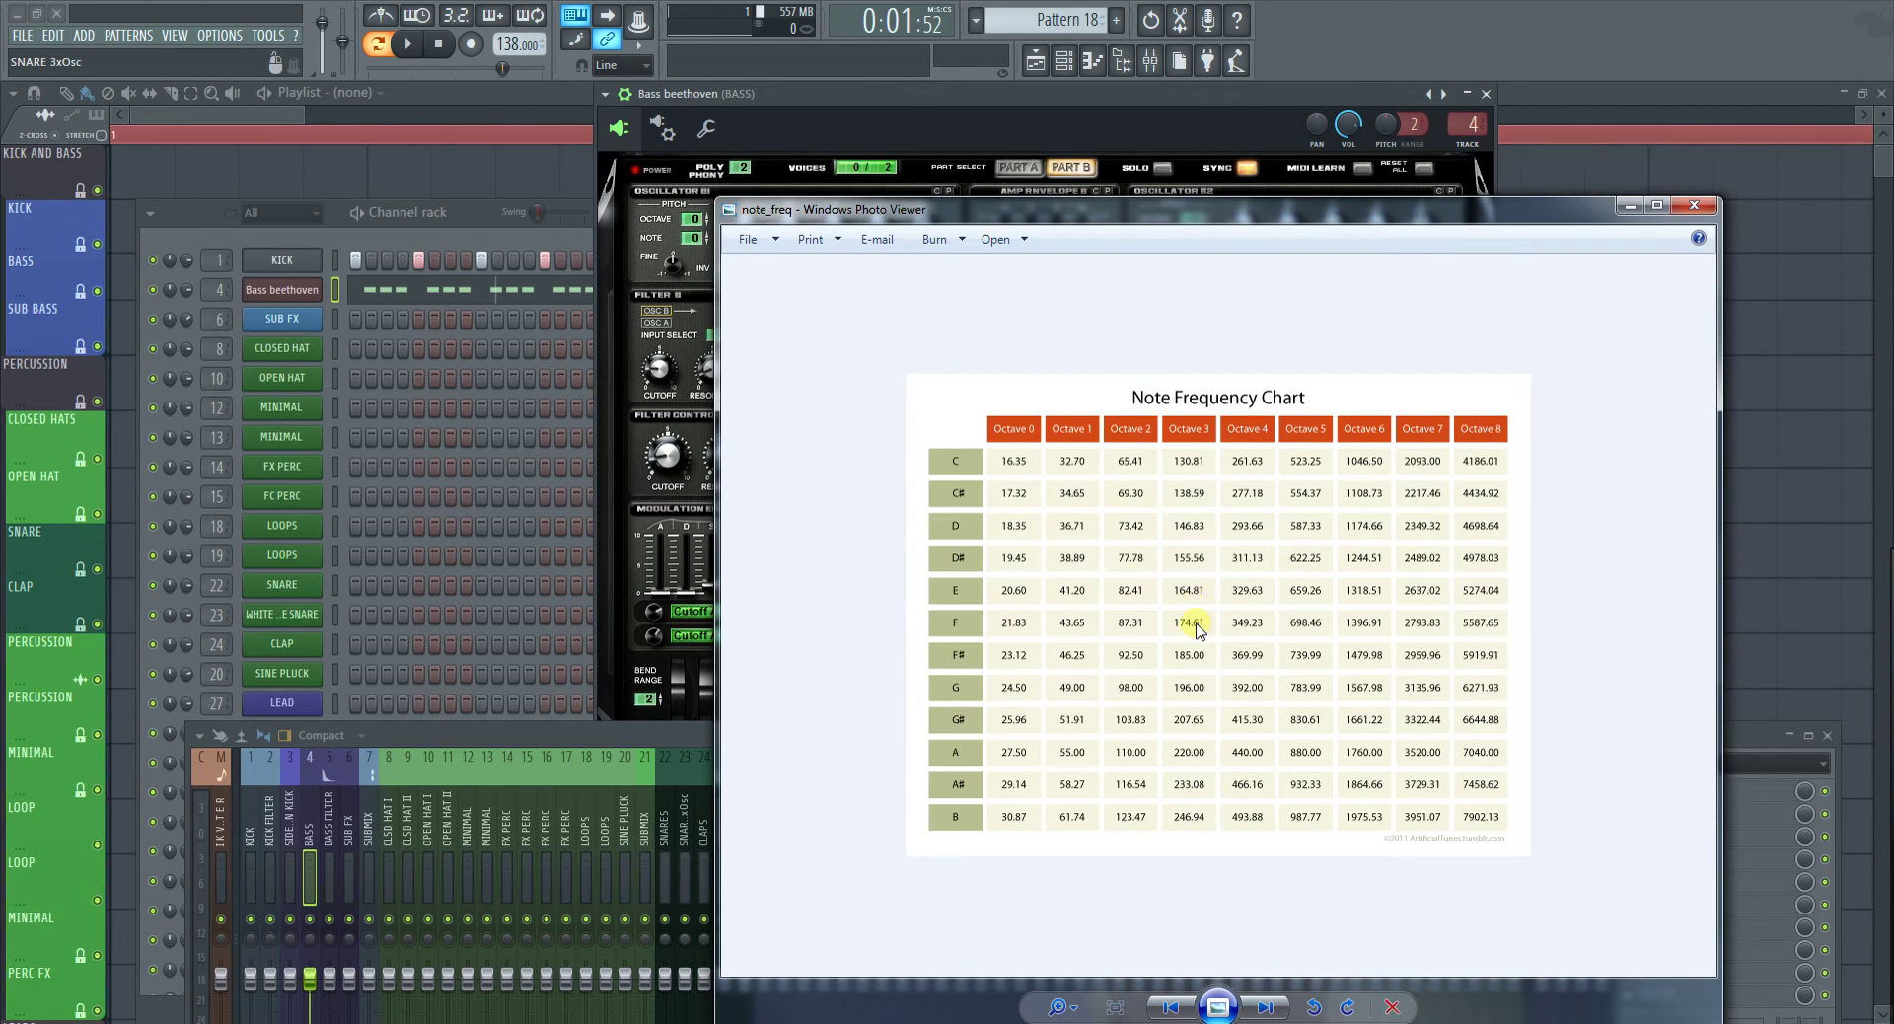
pyautogui.click(1028, 103)
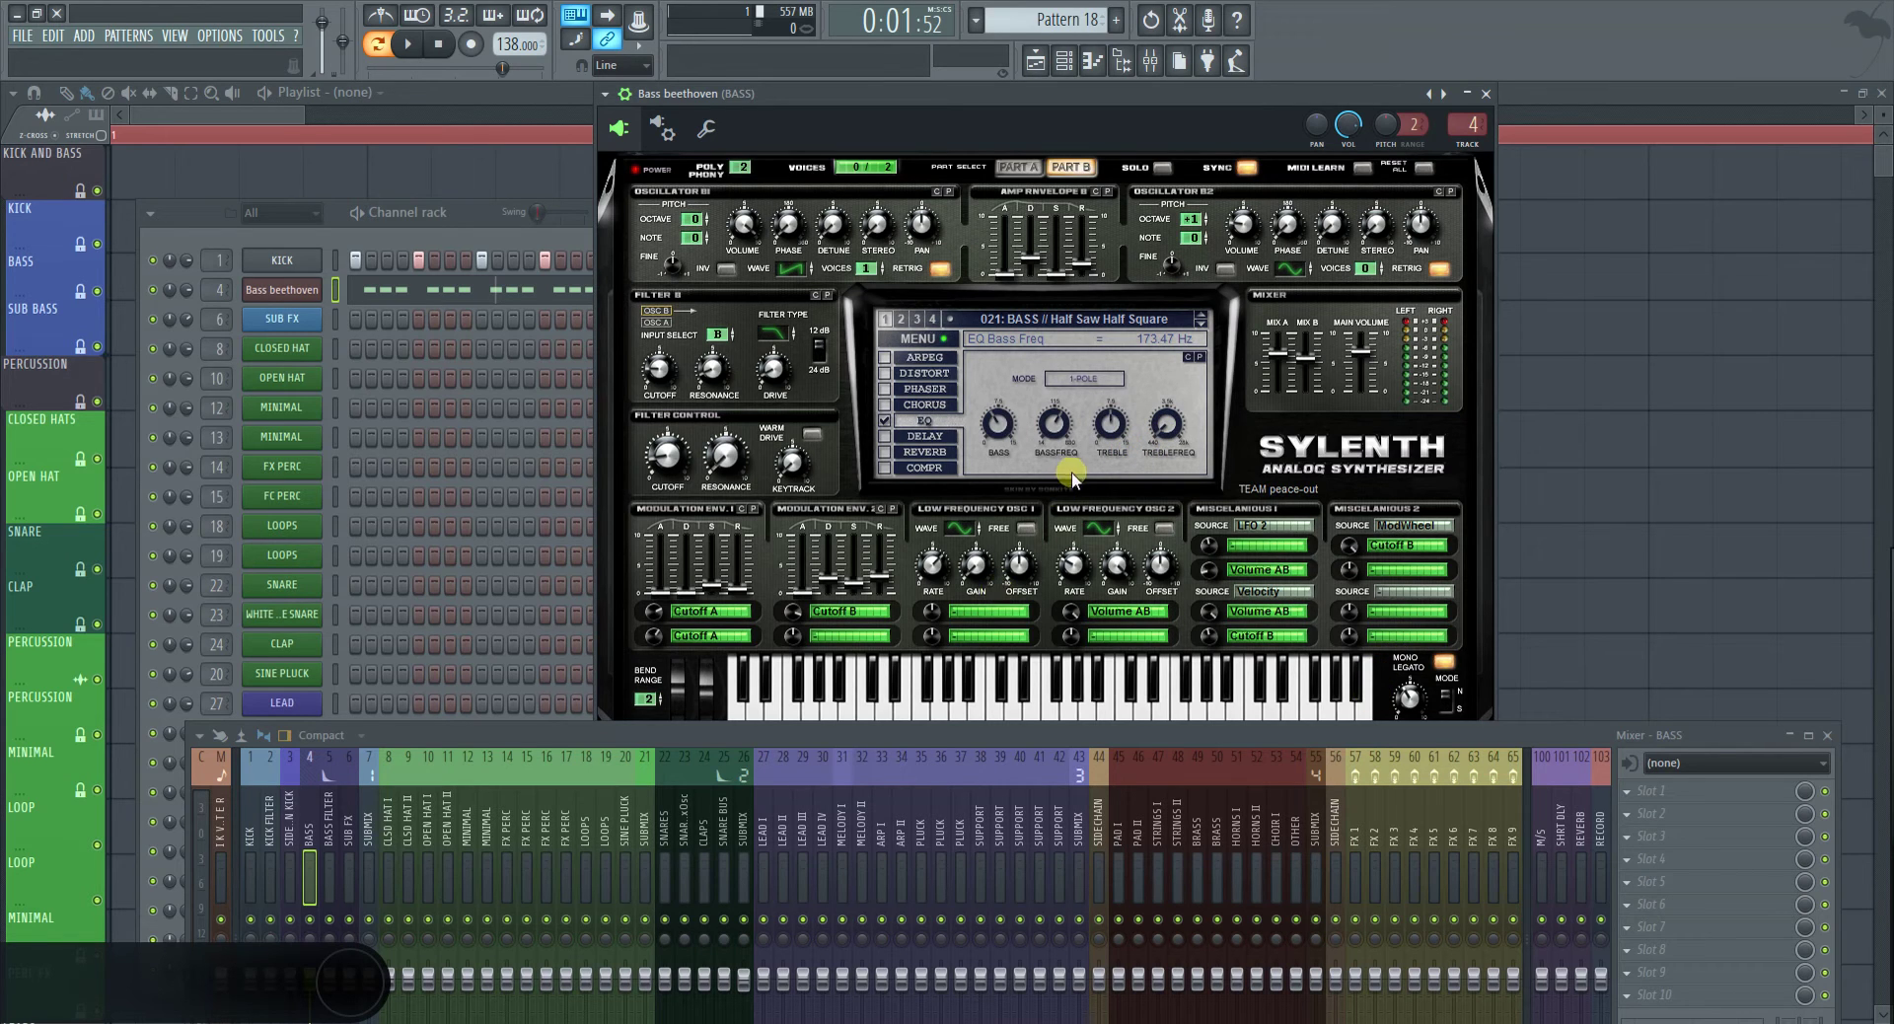
# Enable Sylenth's compressor with a 4.03:1 ratio and adjust its release, collapsing the synth window's wrapper toolbar
pyautogui.click(887, 468)
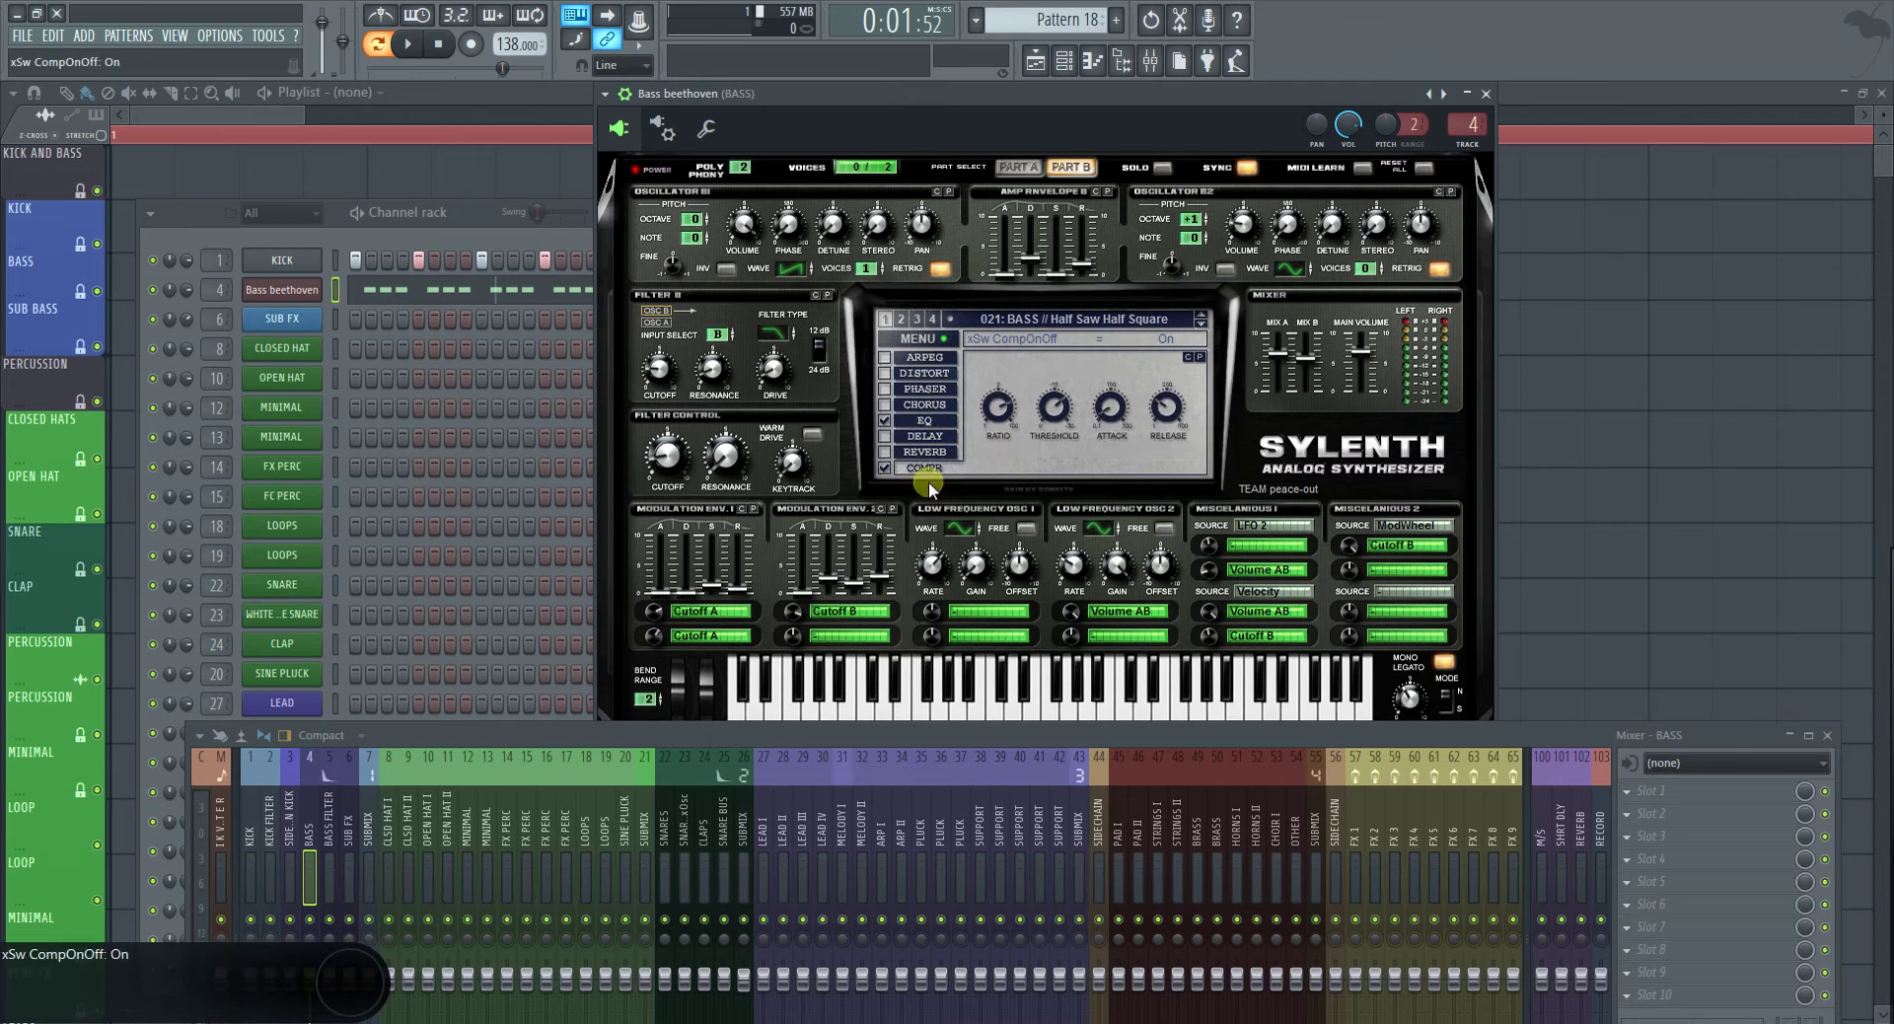
pyautogui.click(998, 412)
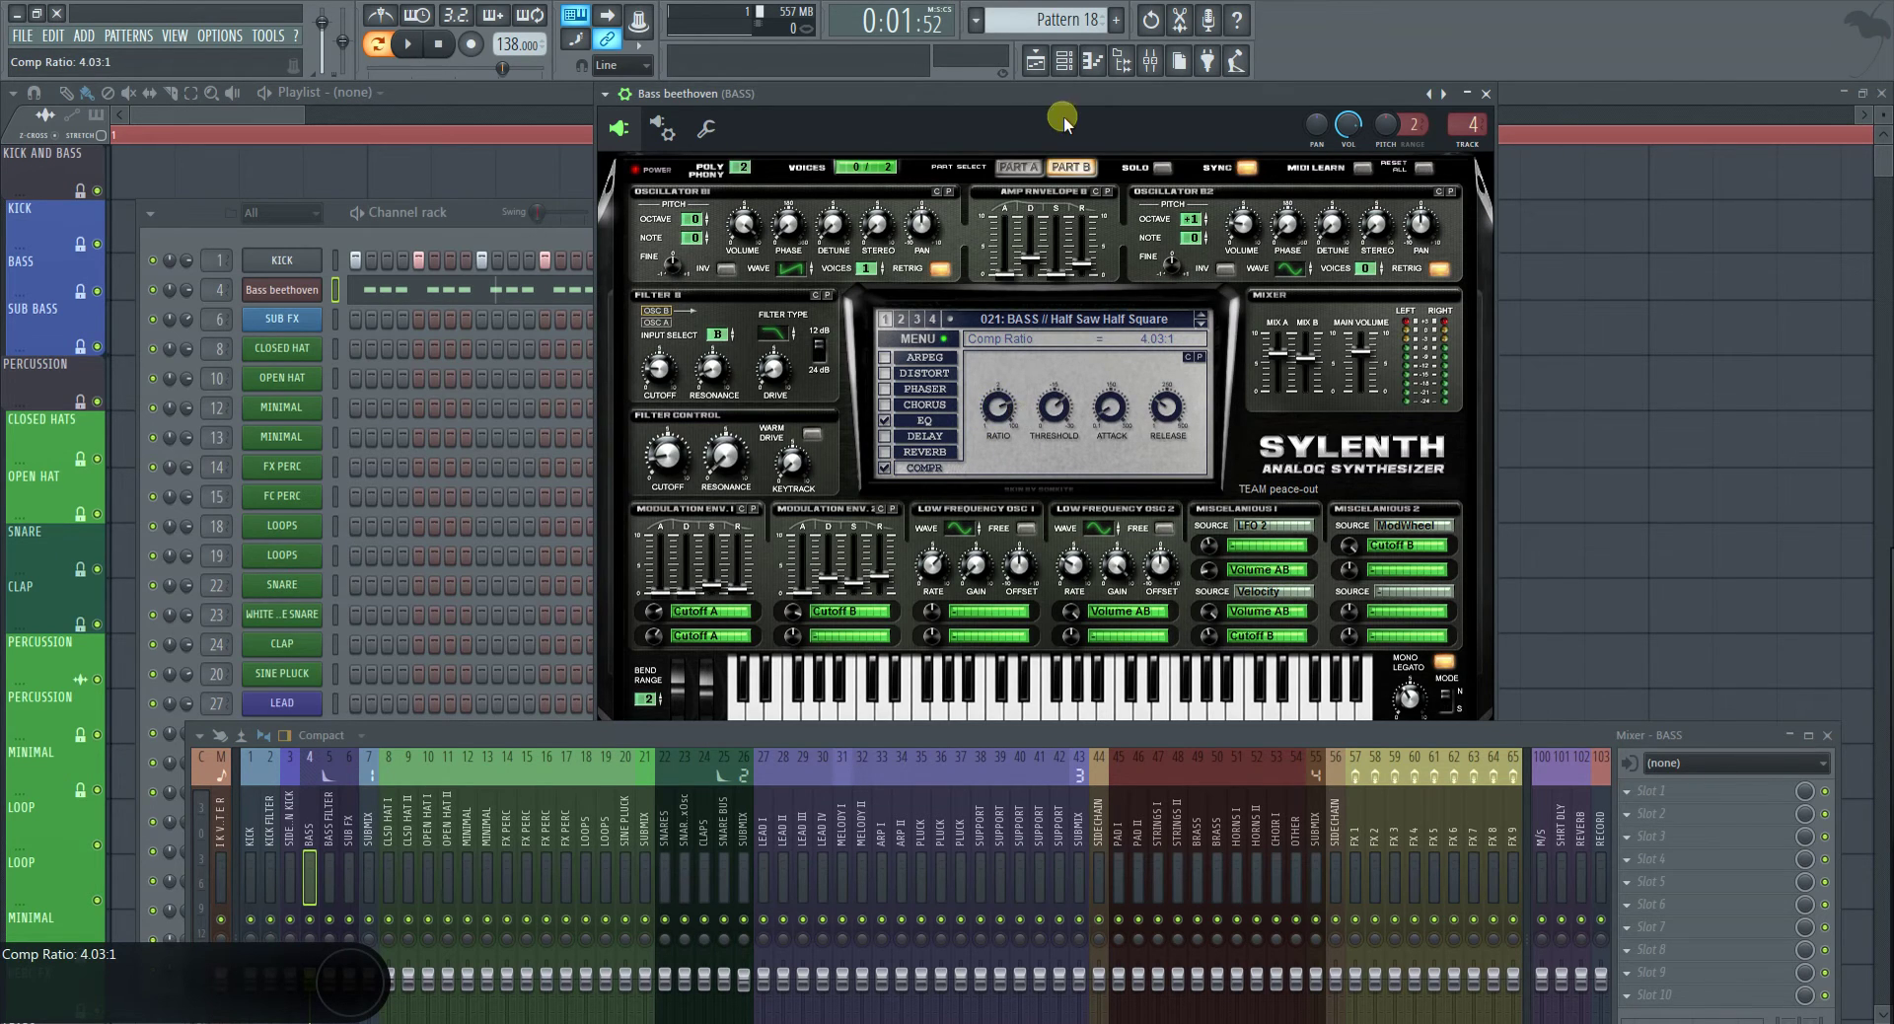
pyautogui.moveTo(1066, 89); pyautogui.dragTo(1086, 121)
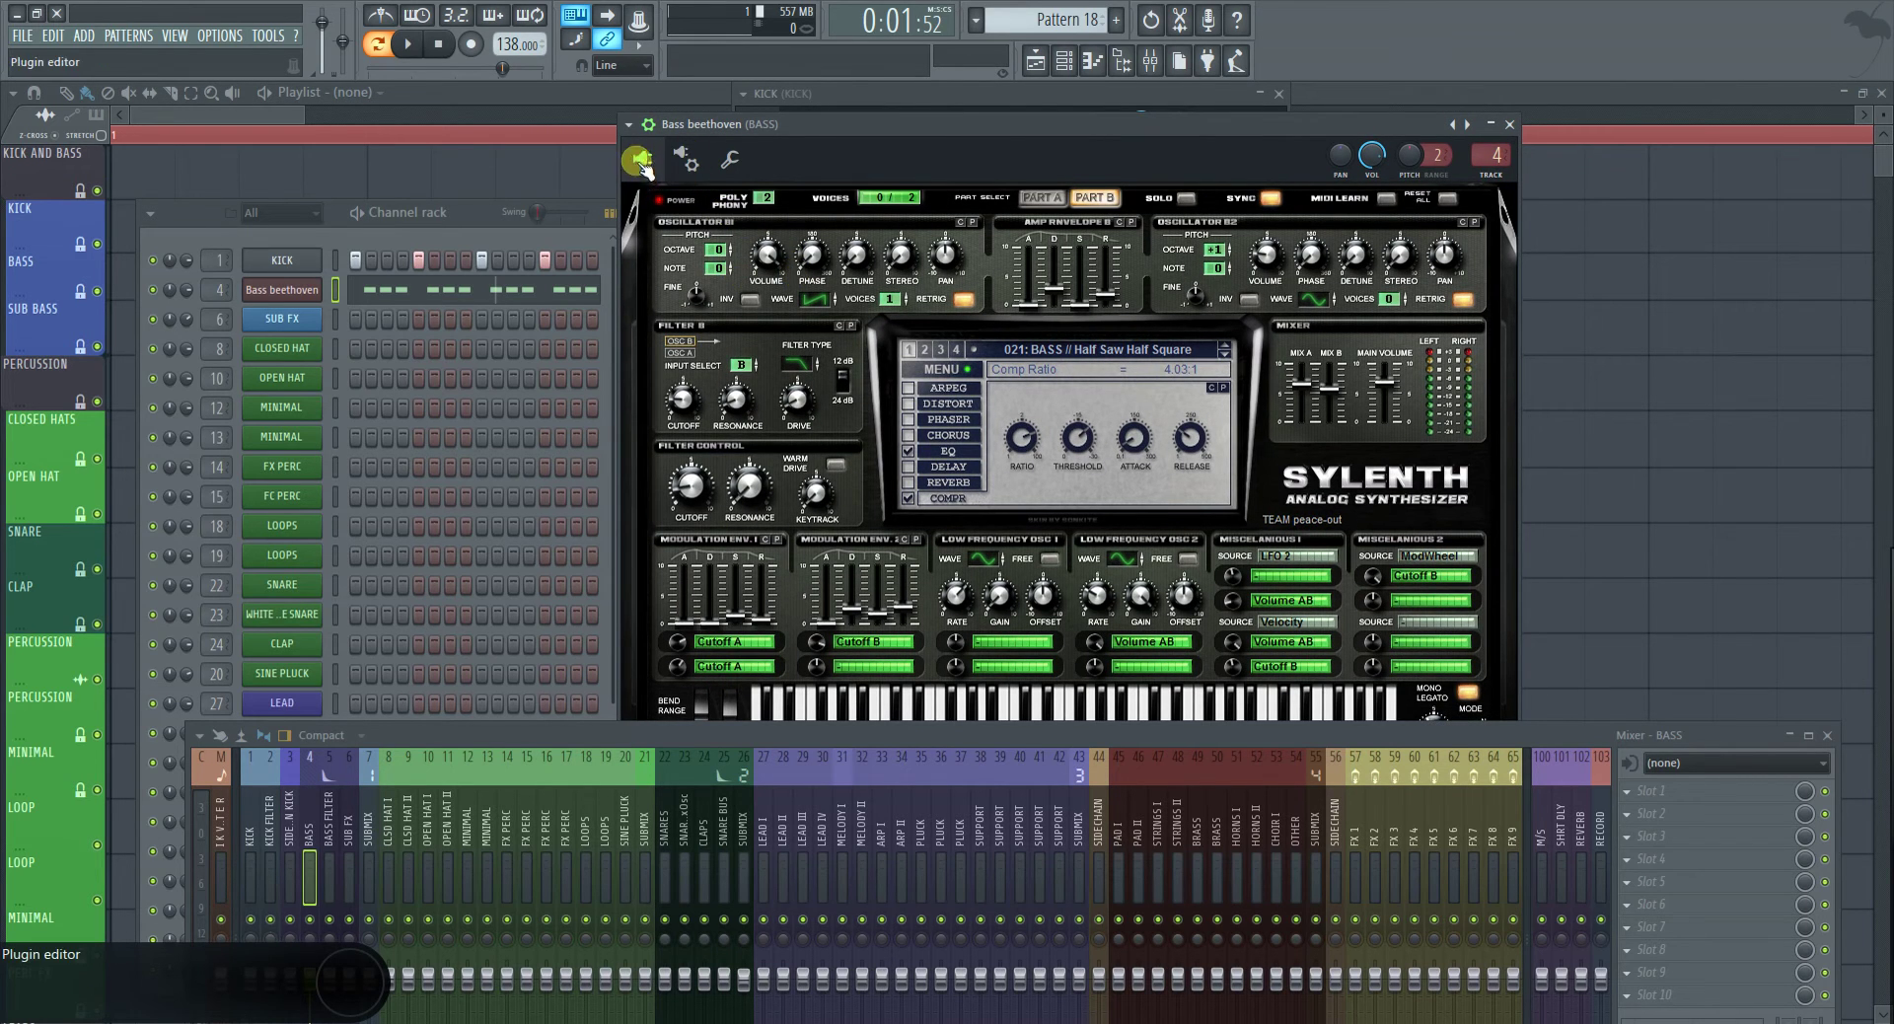
pyautogui.click(651, 123)
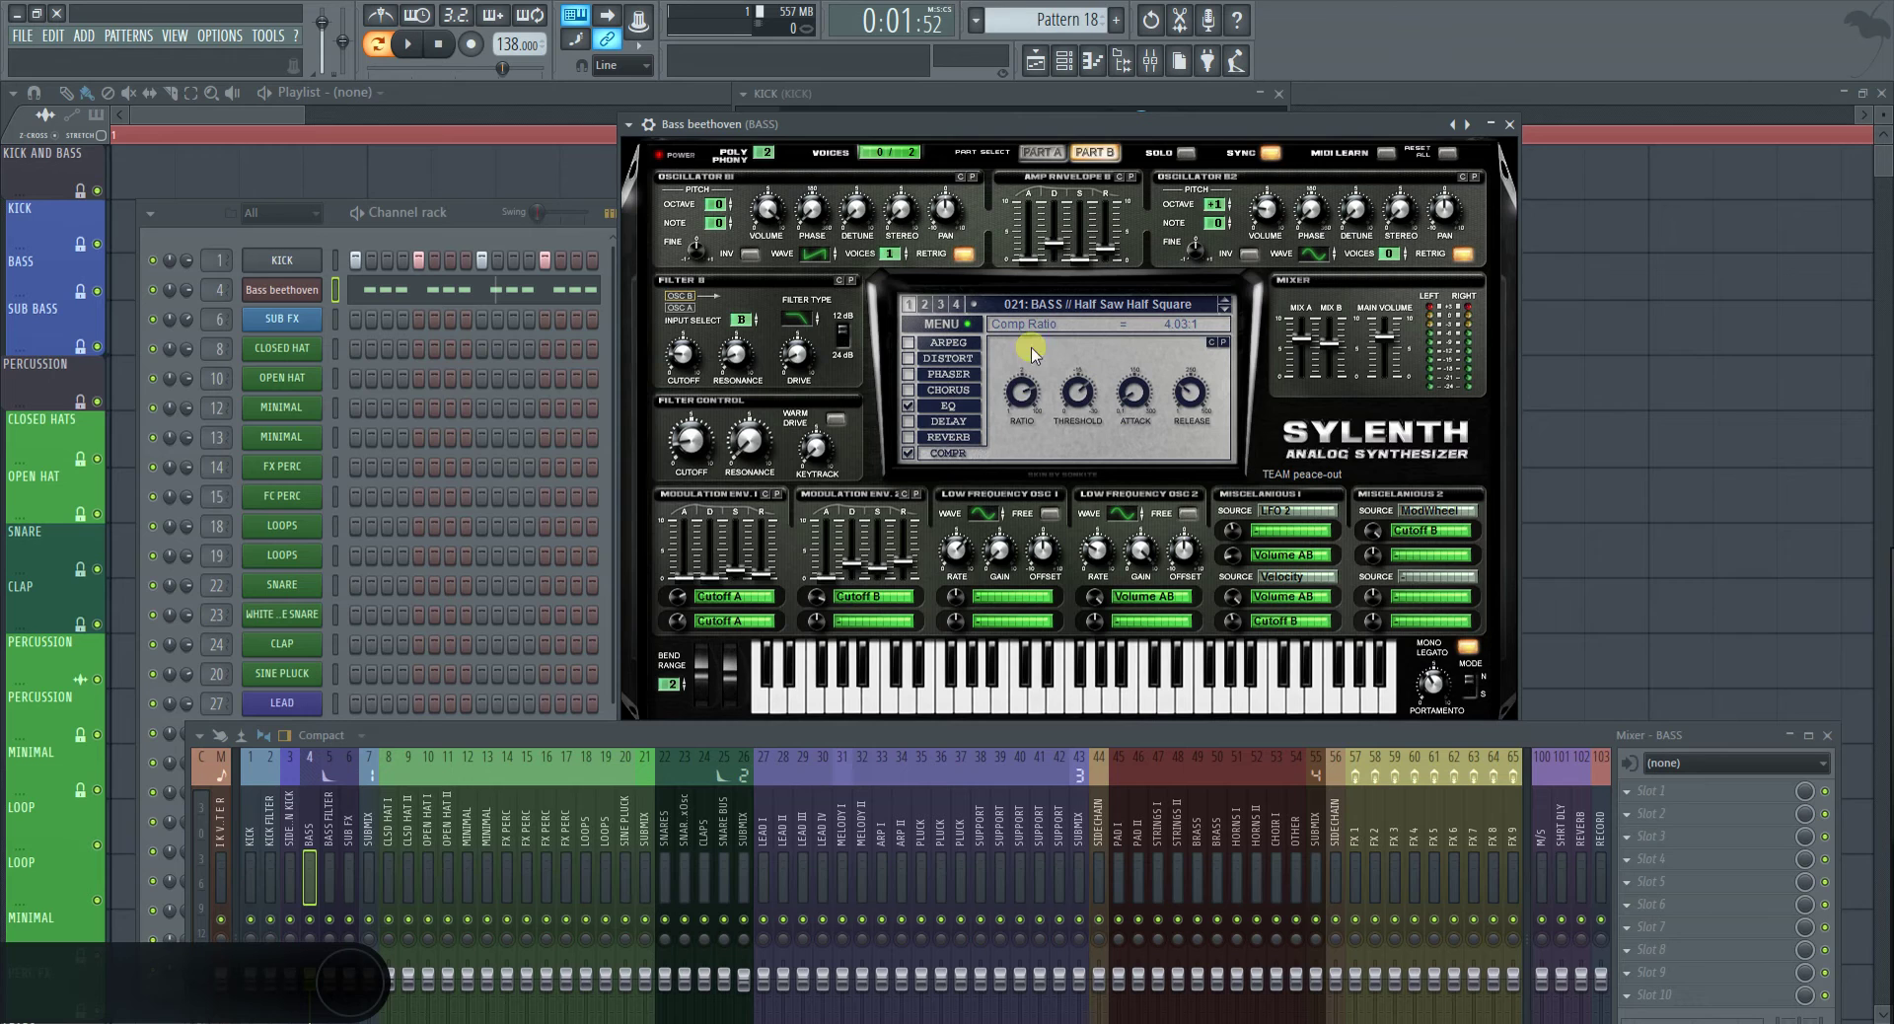
pyautogui.moveTo(1022, 392); pyautogui.dragTo(1024, 407)
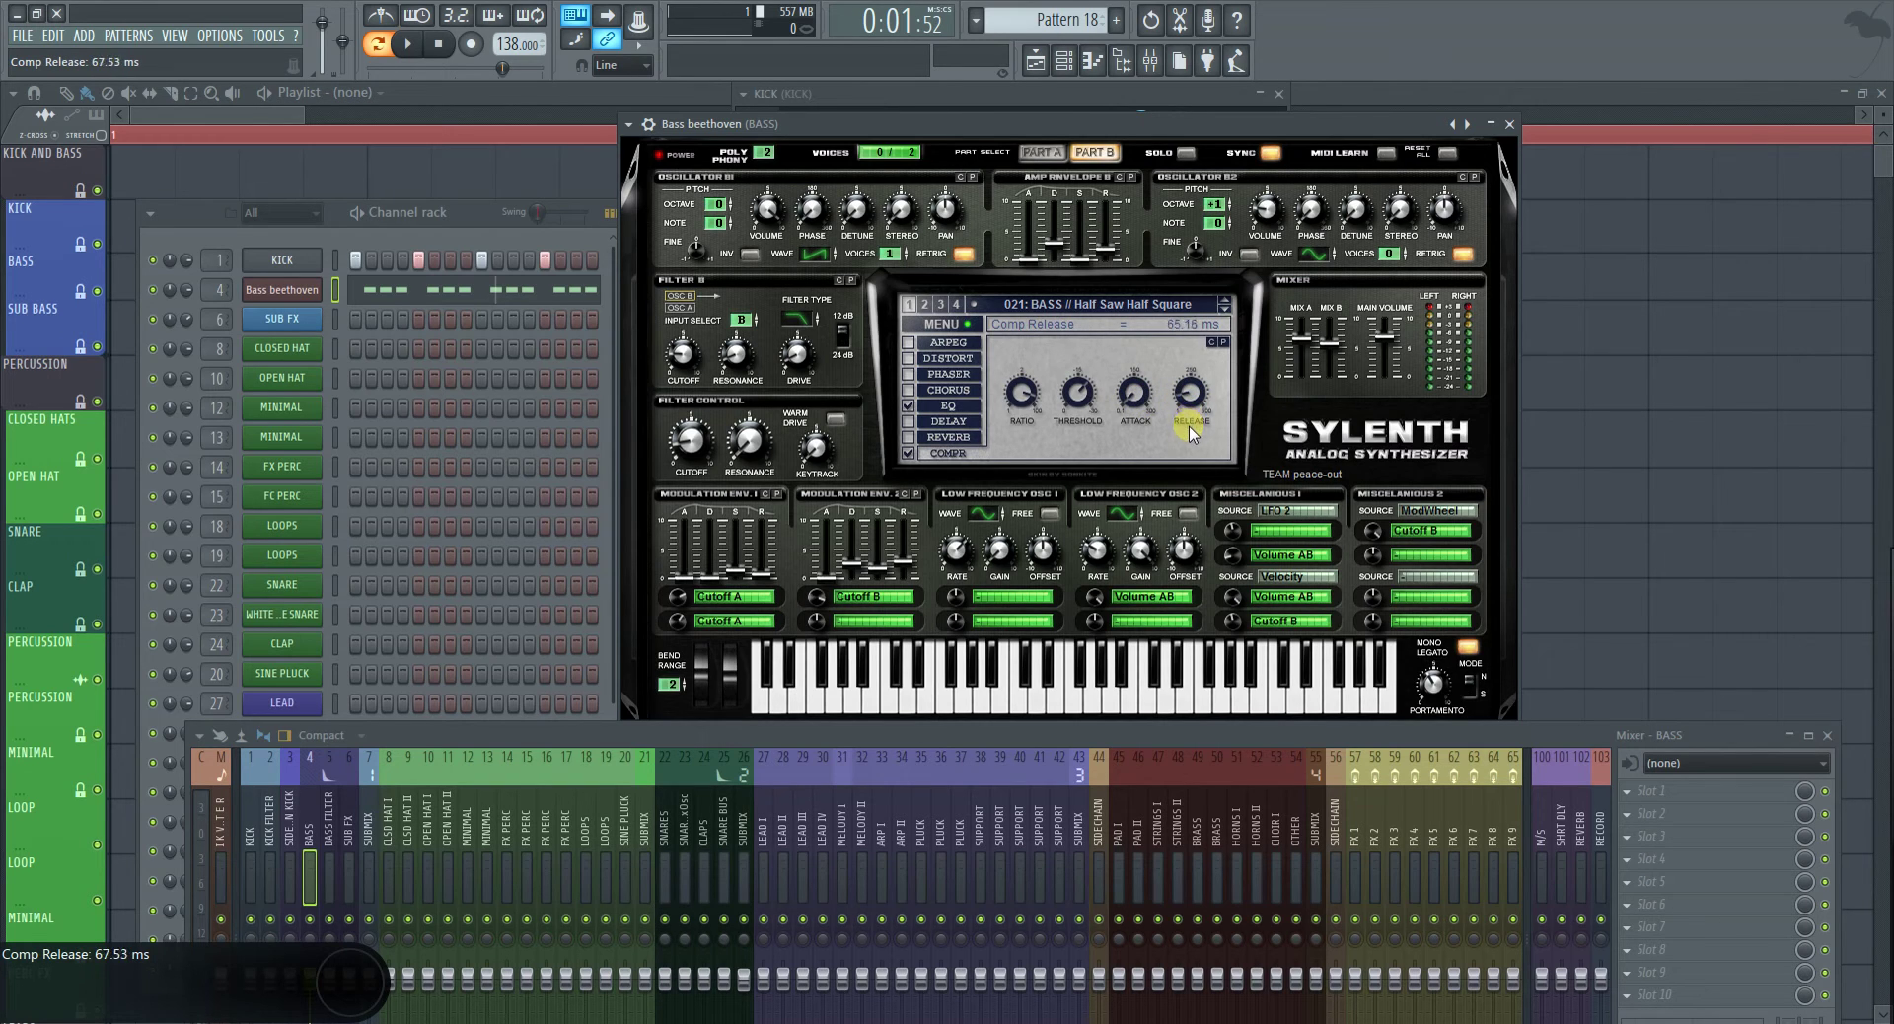
pyautogui.moveTo(1188, 401); pyautogui.dragTo(1185, 393)
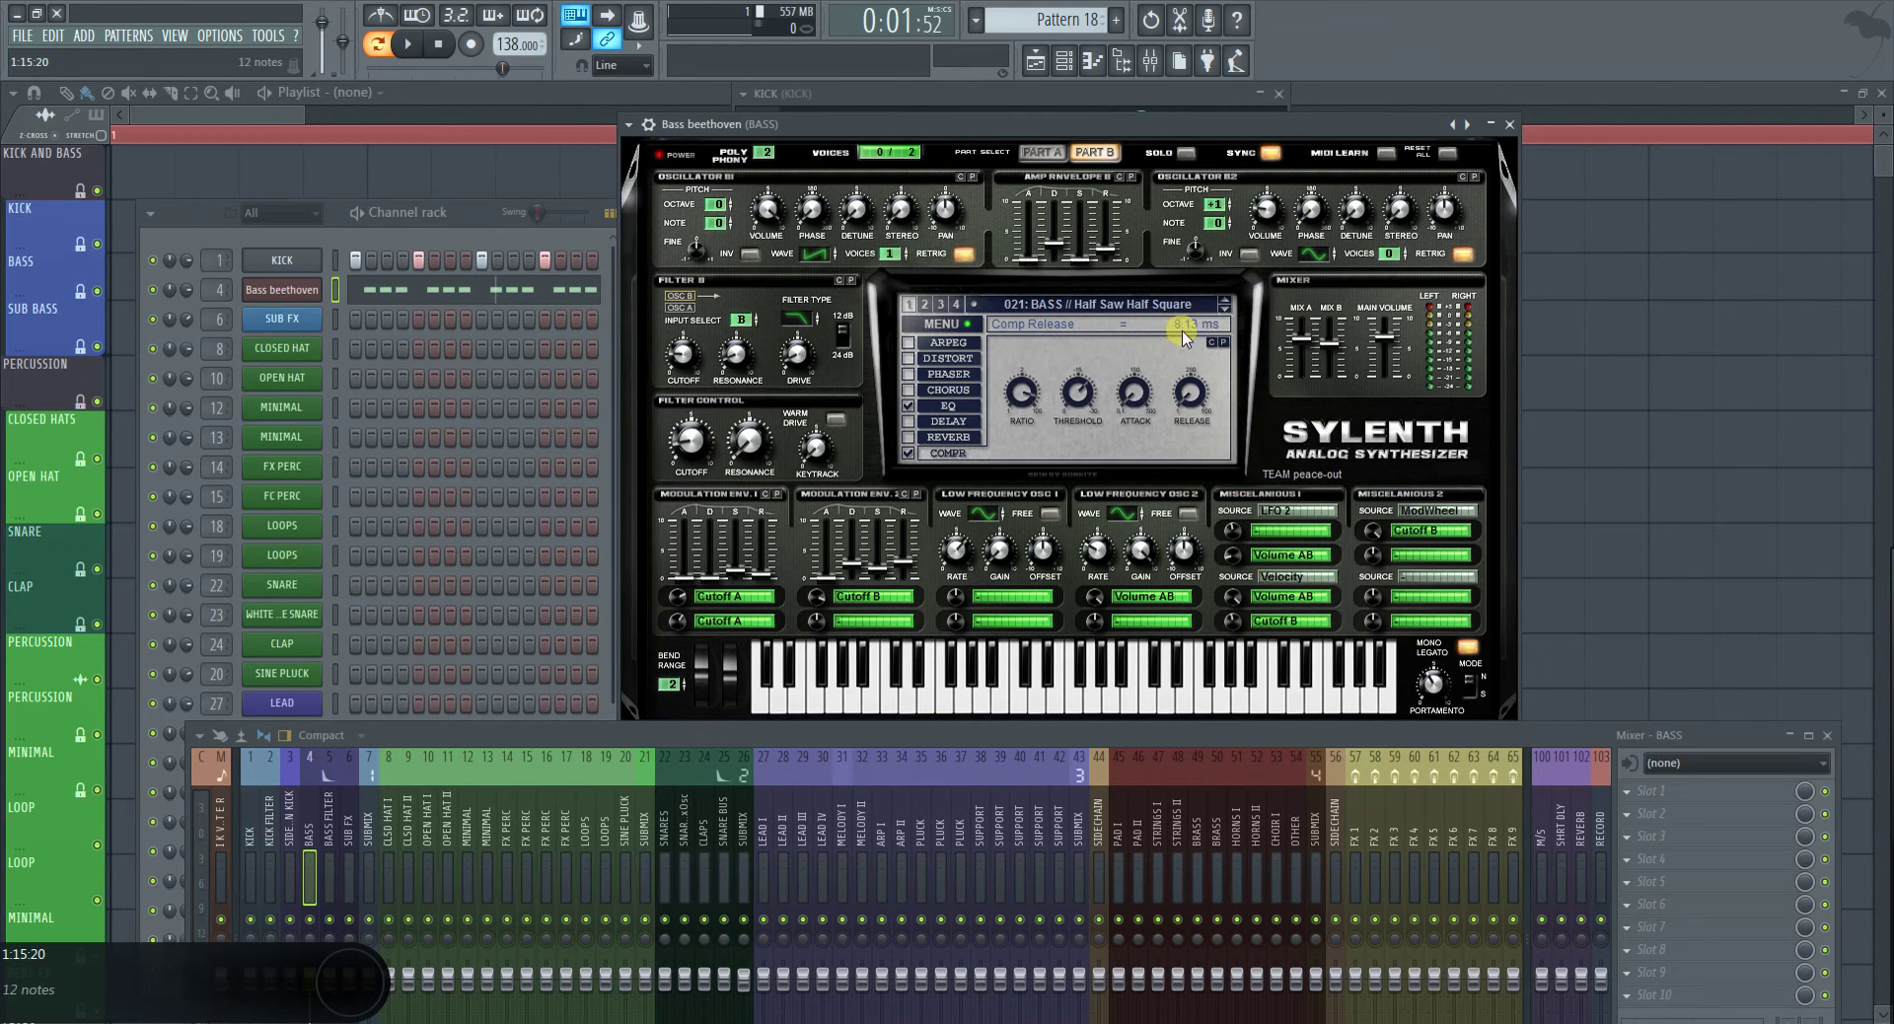
# Bring the playlist forward and clear its time selection
pyautogui.click(189, 110)
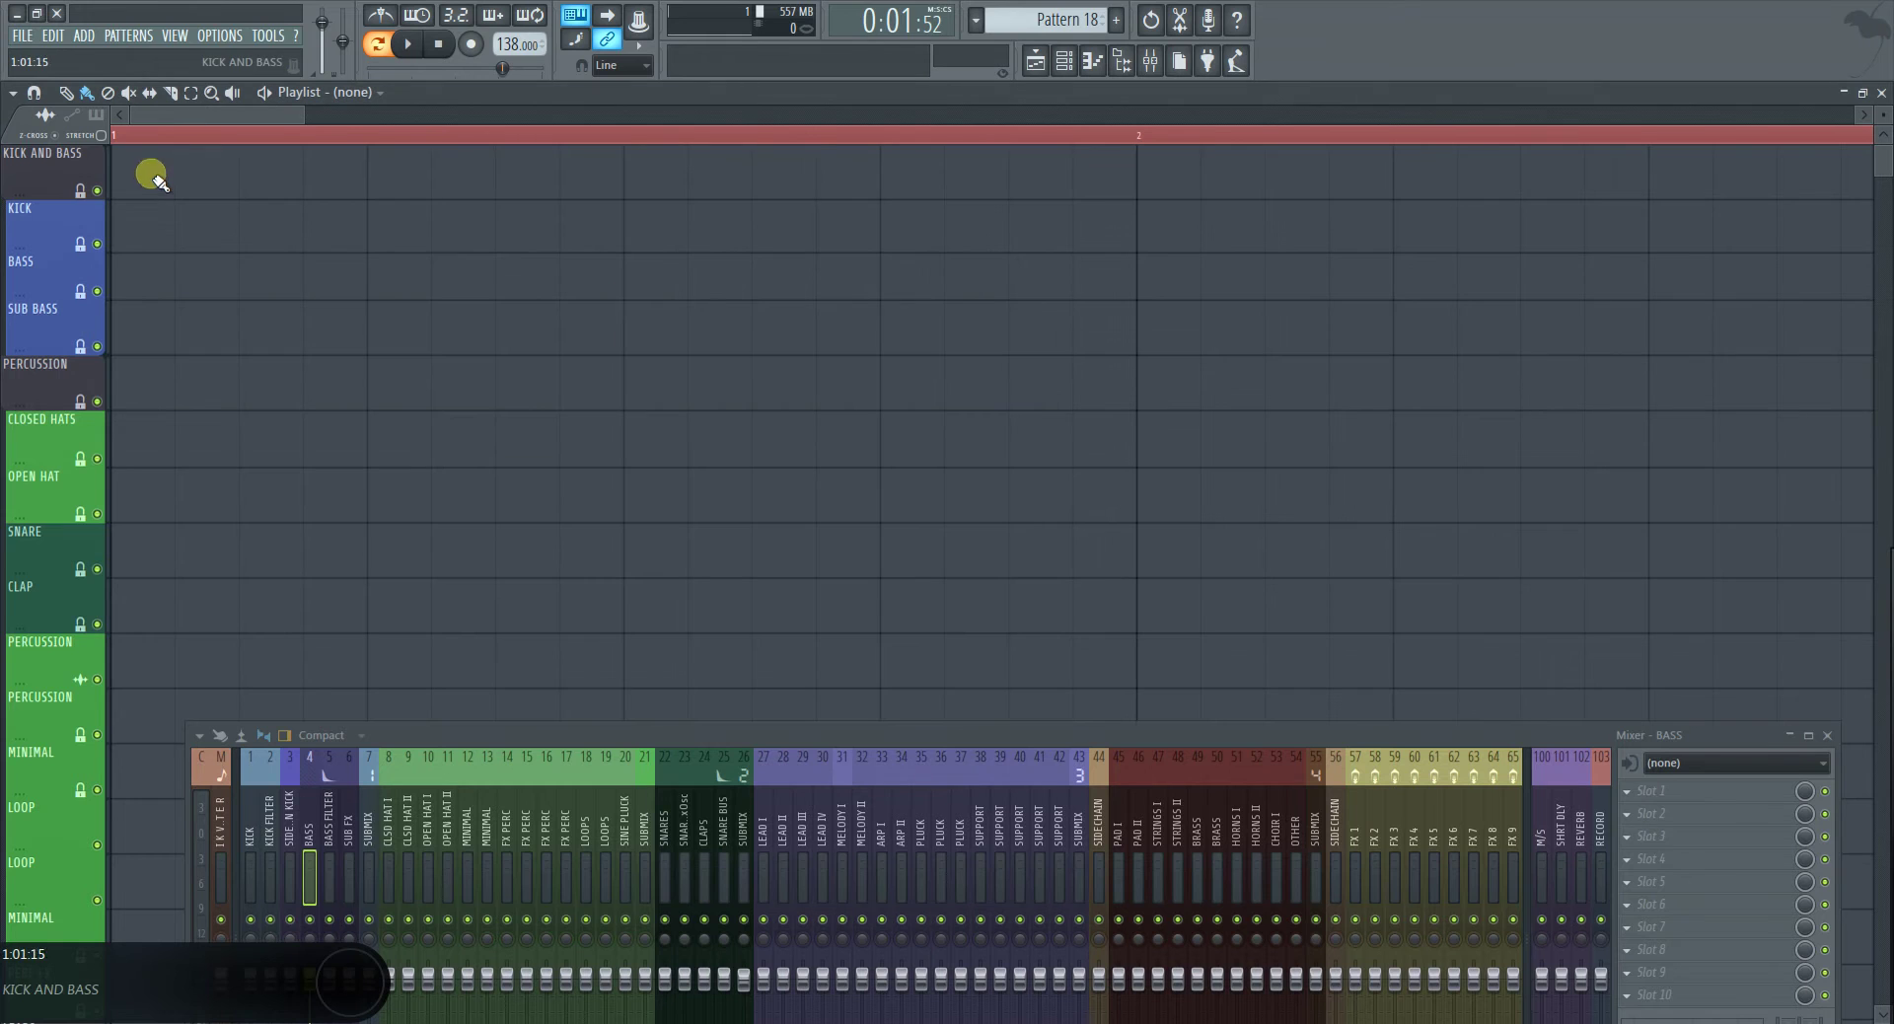
pyautogui.click(170, 137)
pyautogui.click(176, 134)
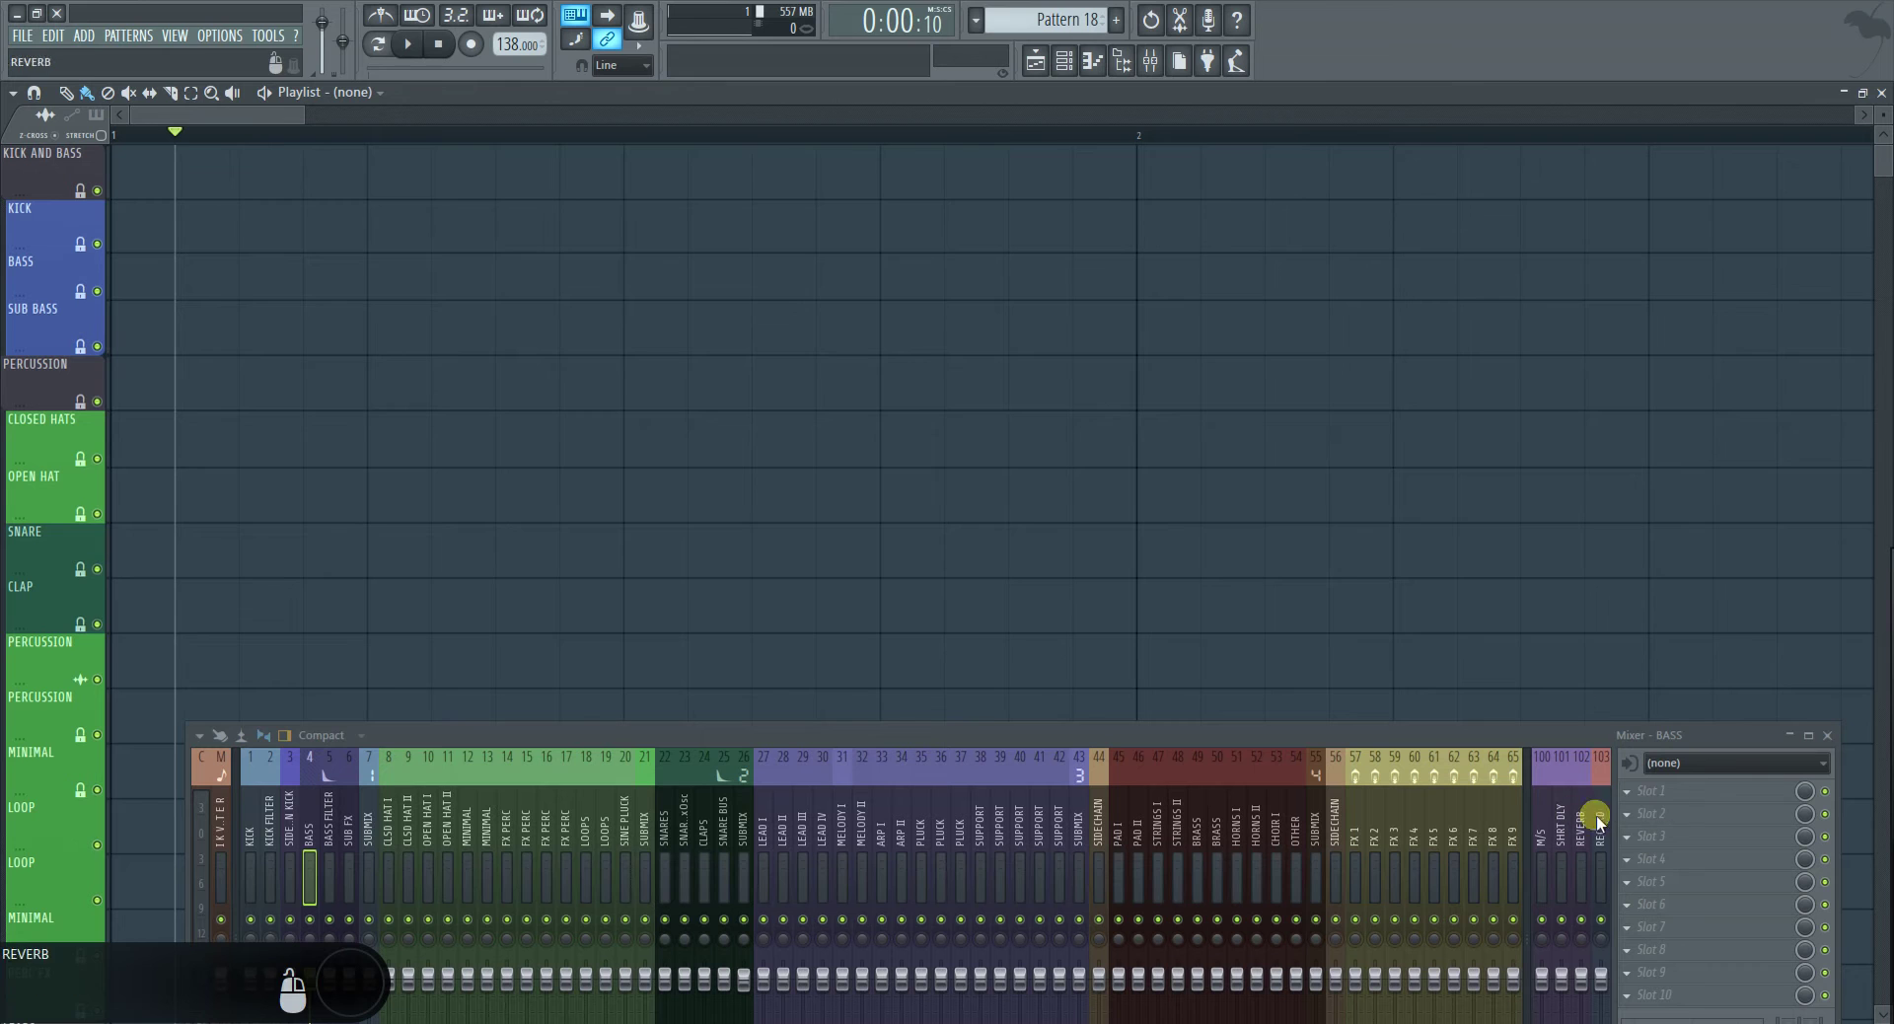
# Play the pattern with the channel rack and the Bass beethoven synth reopened above the mixer
pyautogui.moveTo(1181, 729); pyautogui.dragTo(1160, 613)
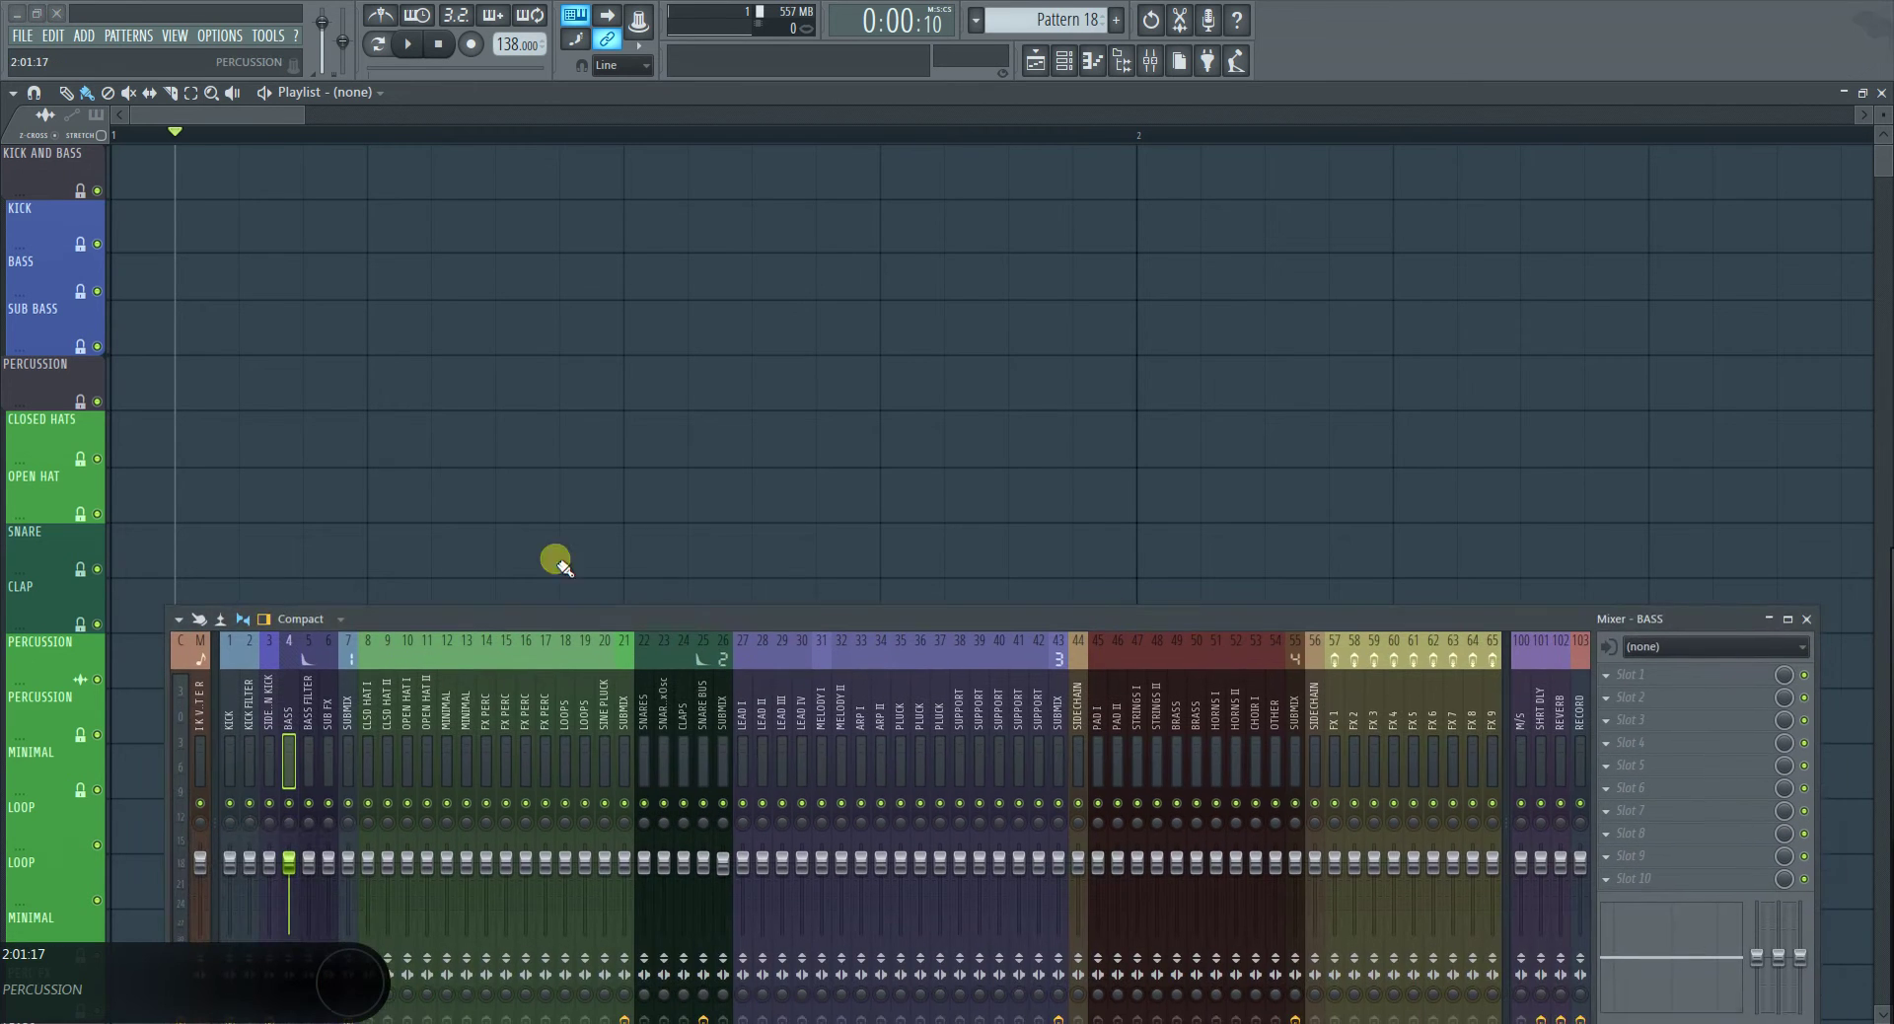
pyautogui.click(1090, 61)
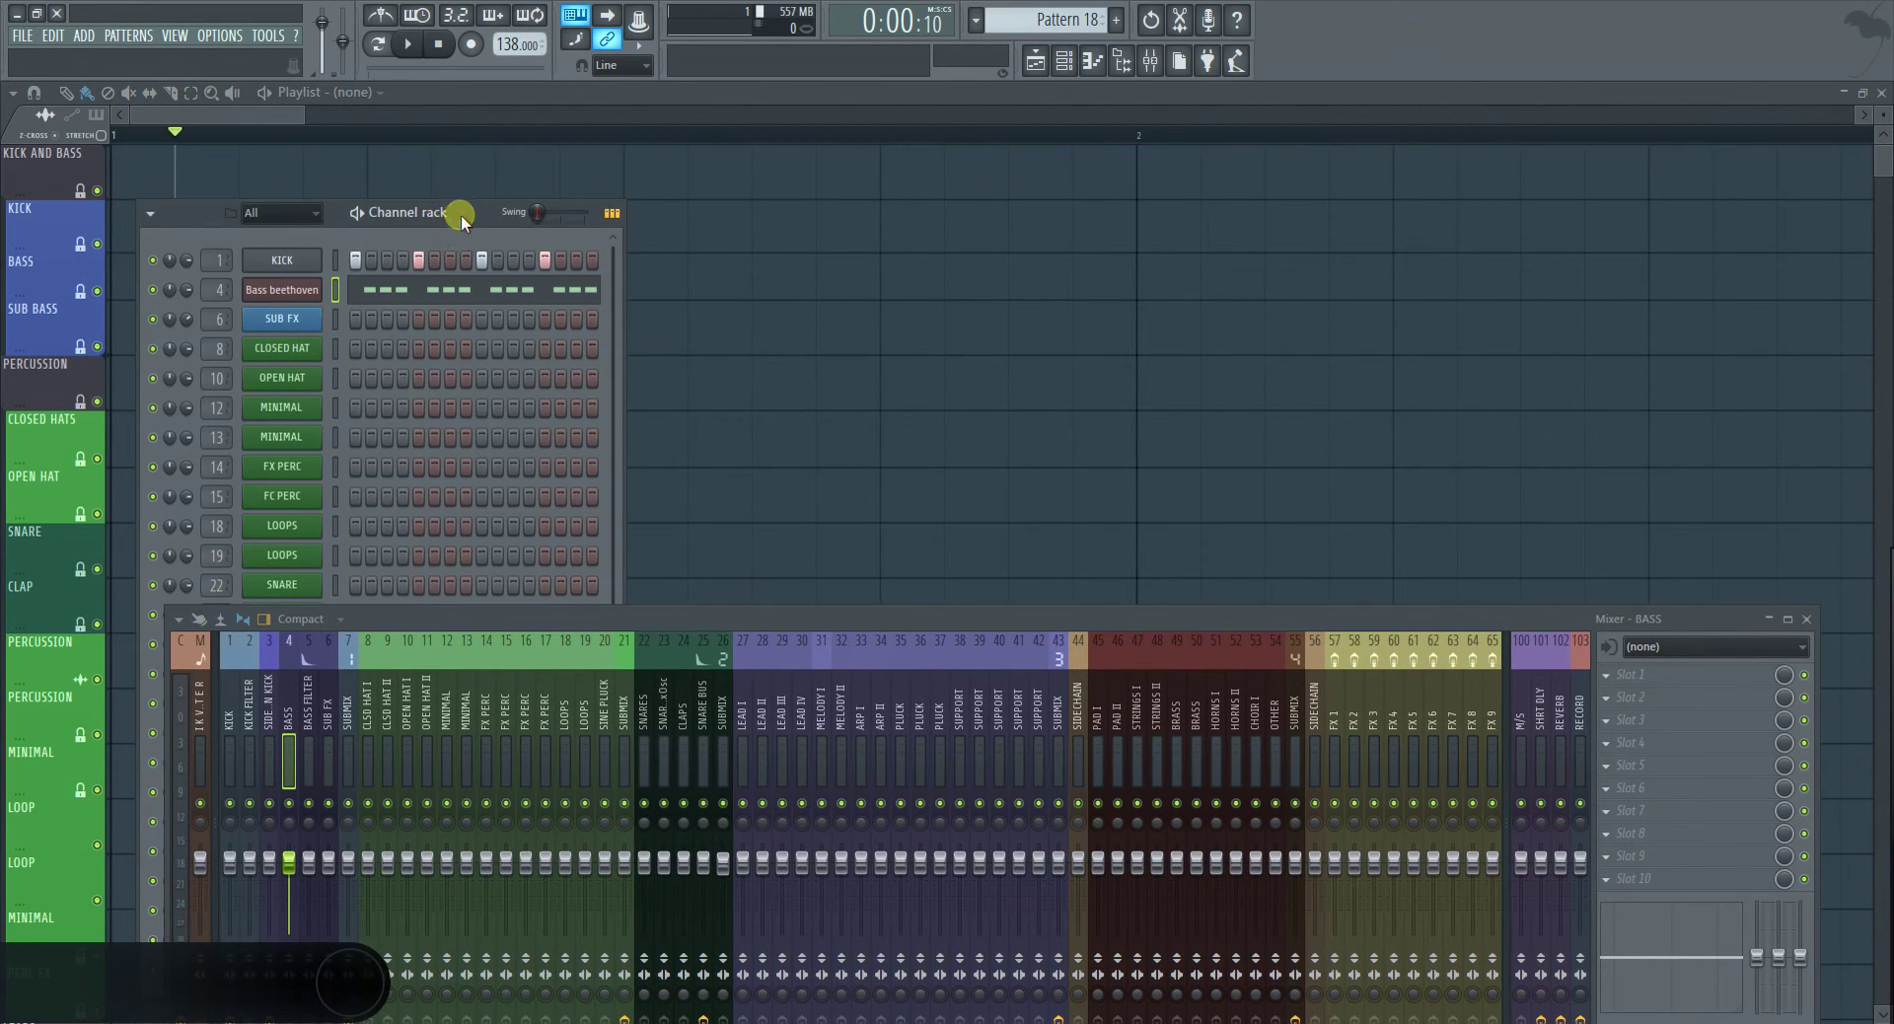
pyautogui.click(408, 44)
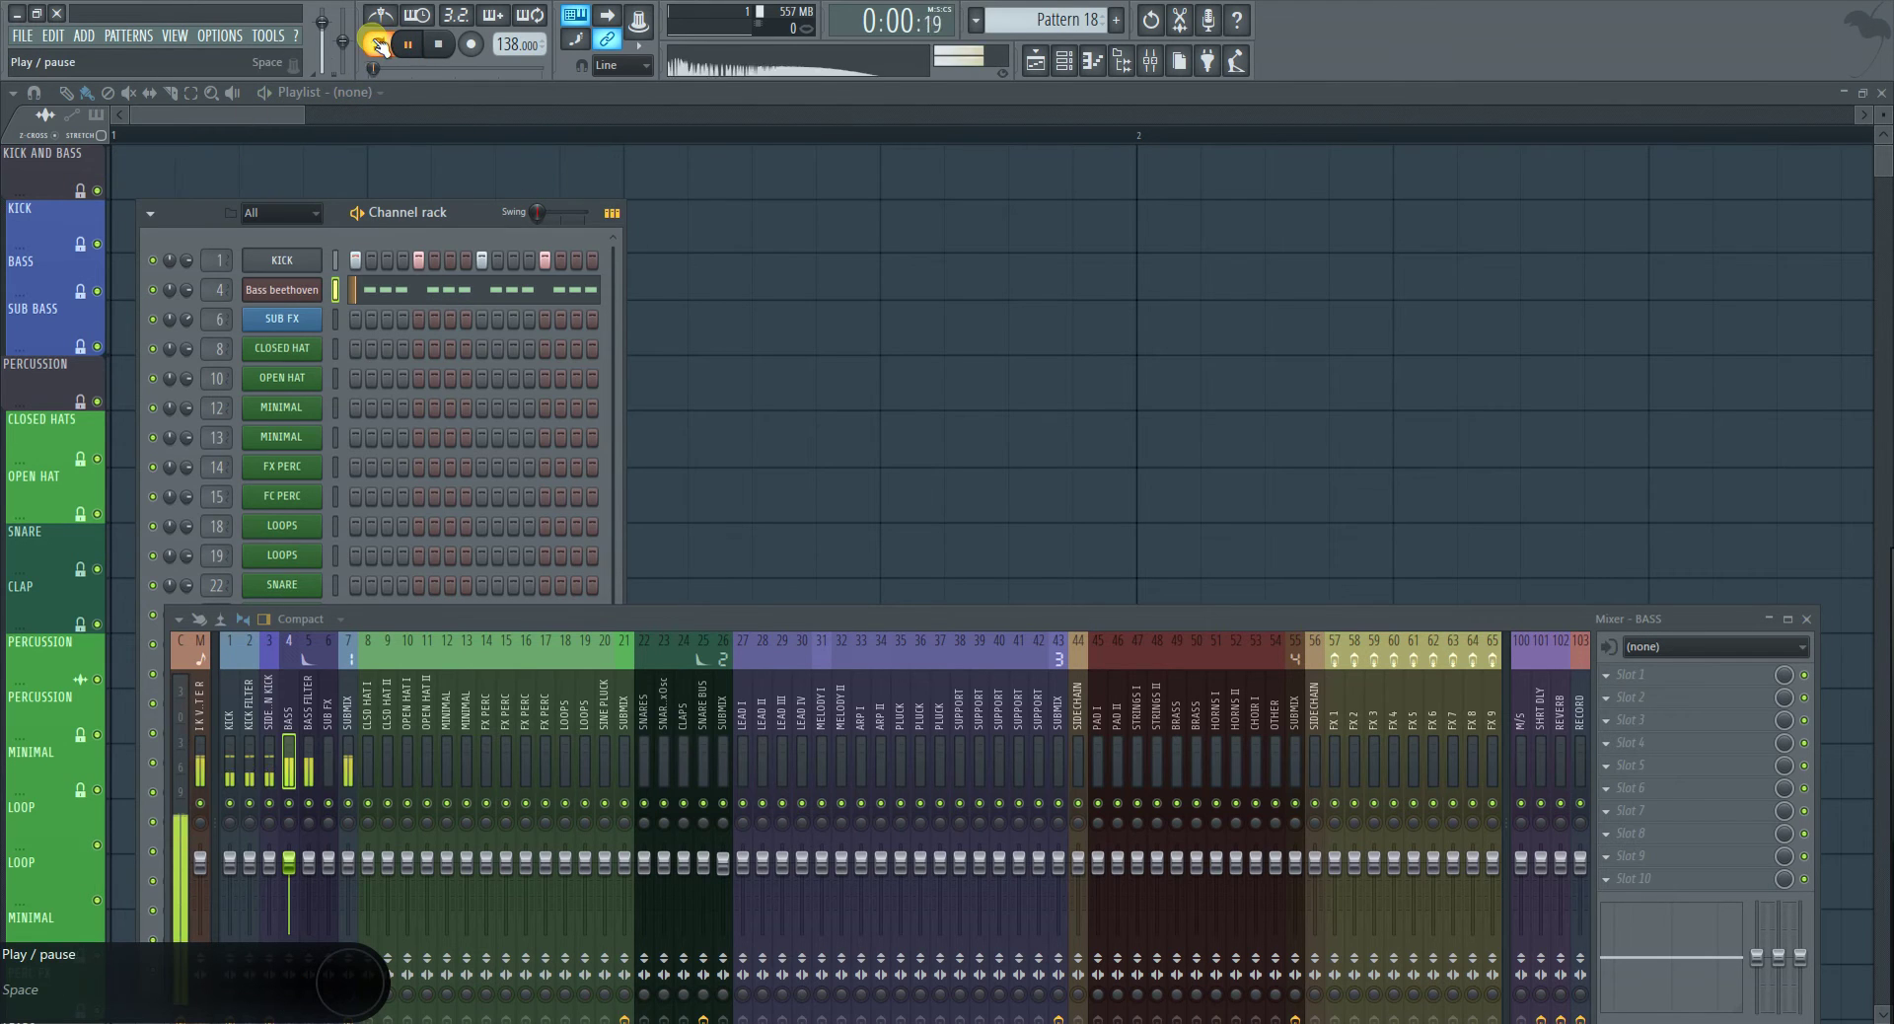
pyautogui.click(282, 289)
pyautogui.moveTo(934, 128); pyautogui.dragTo(930, 98)
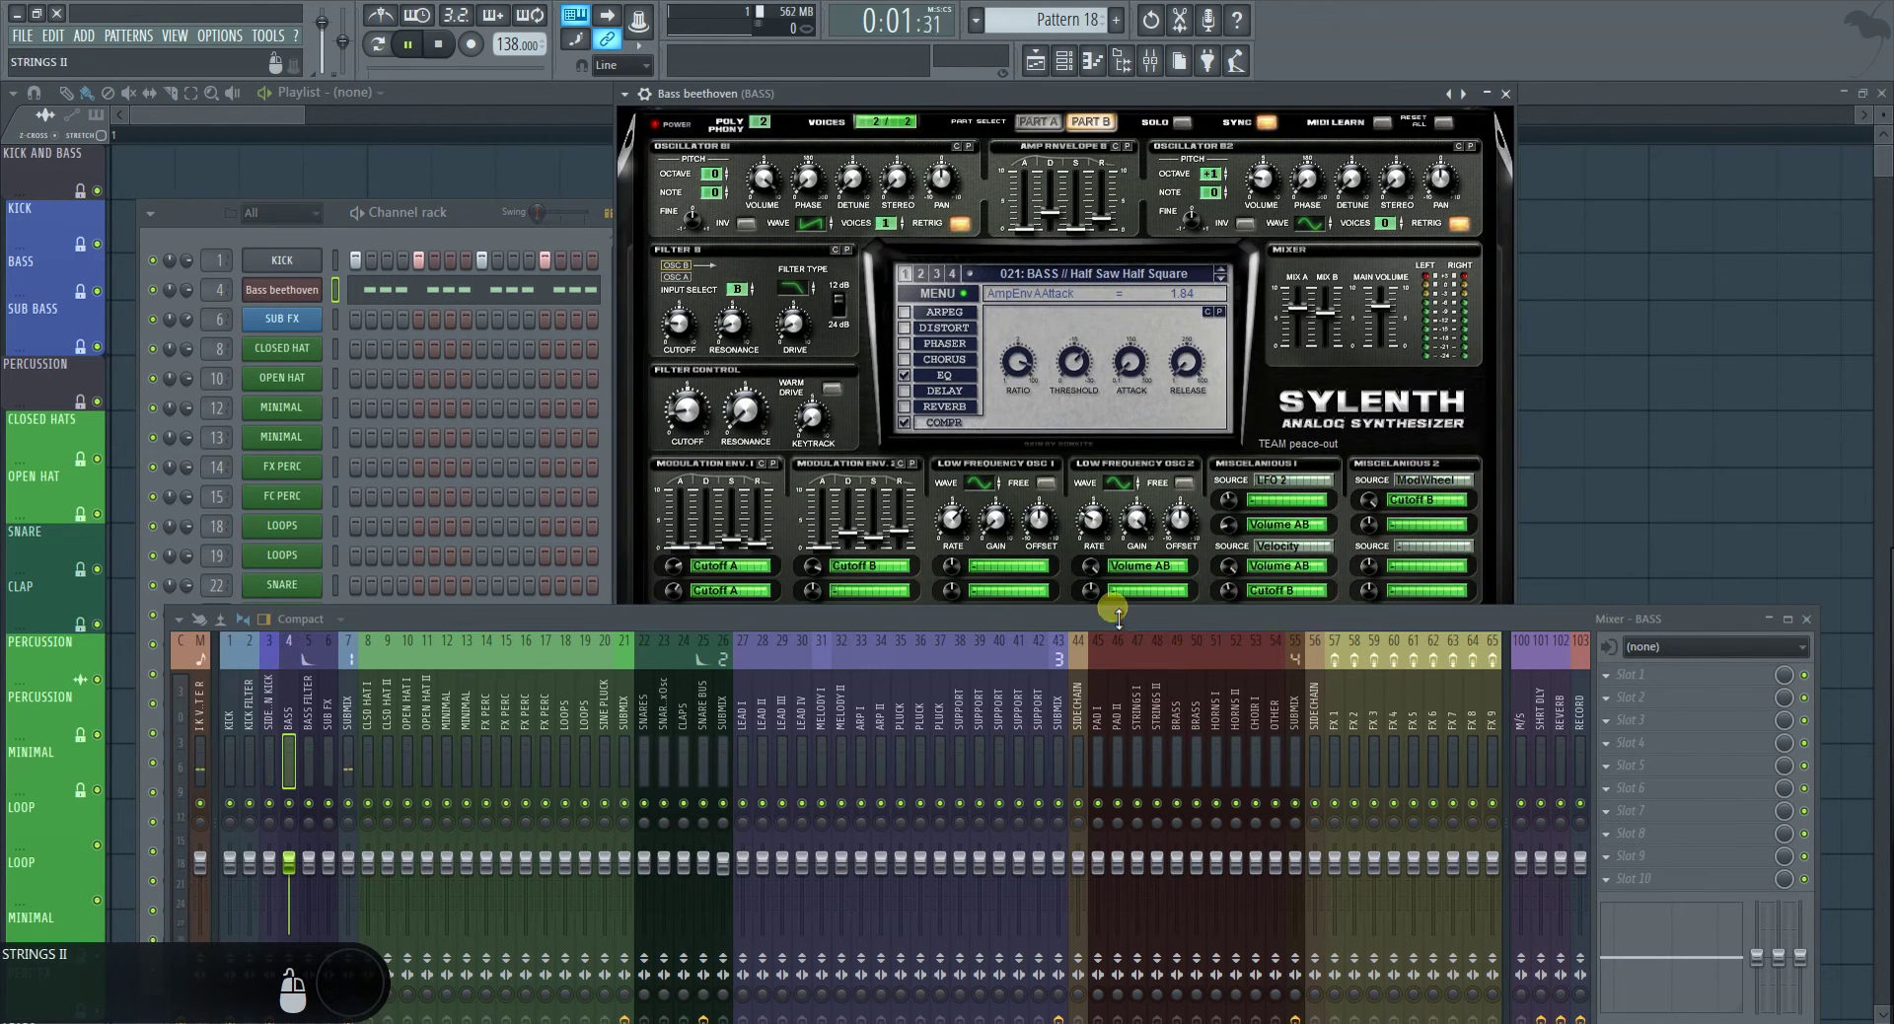
pyautogui.moveTo(1116, 619); pyautogui.dragTo(1114, 684)
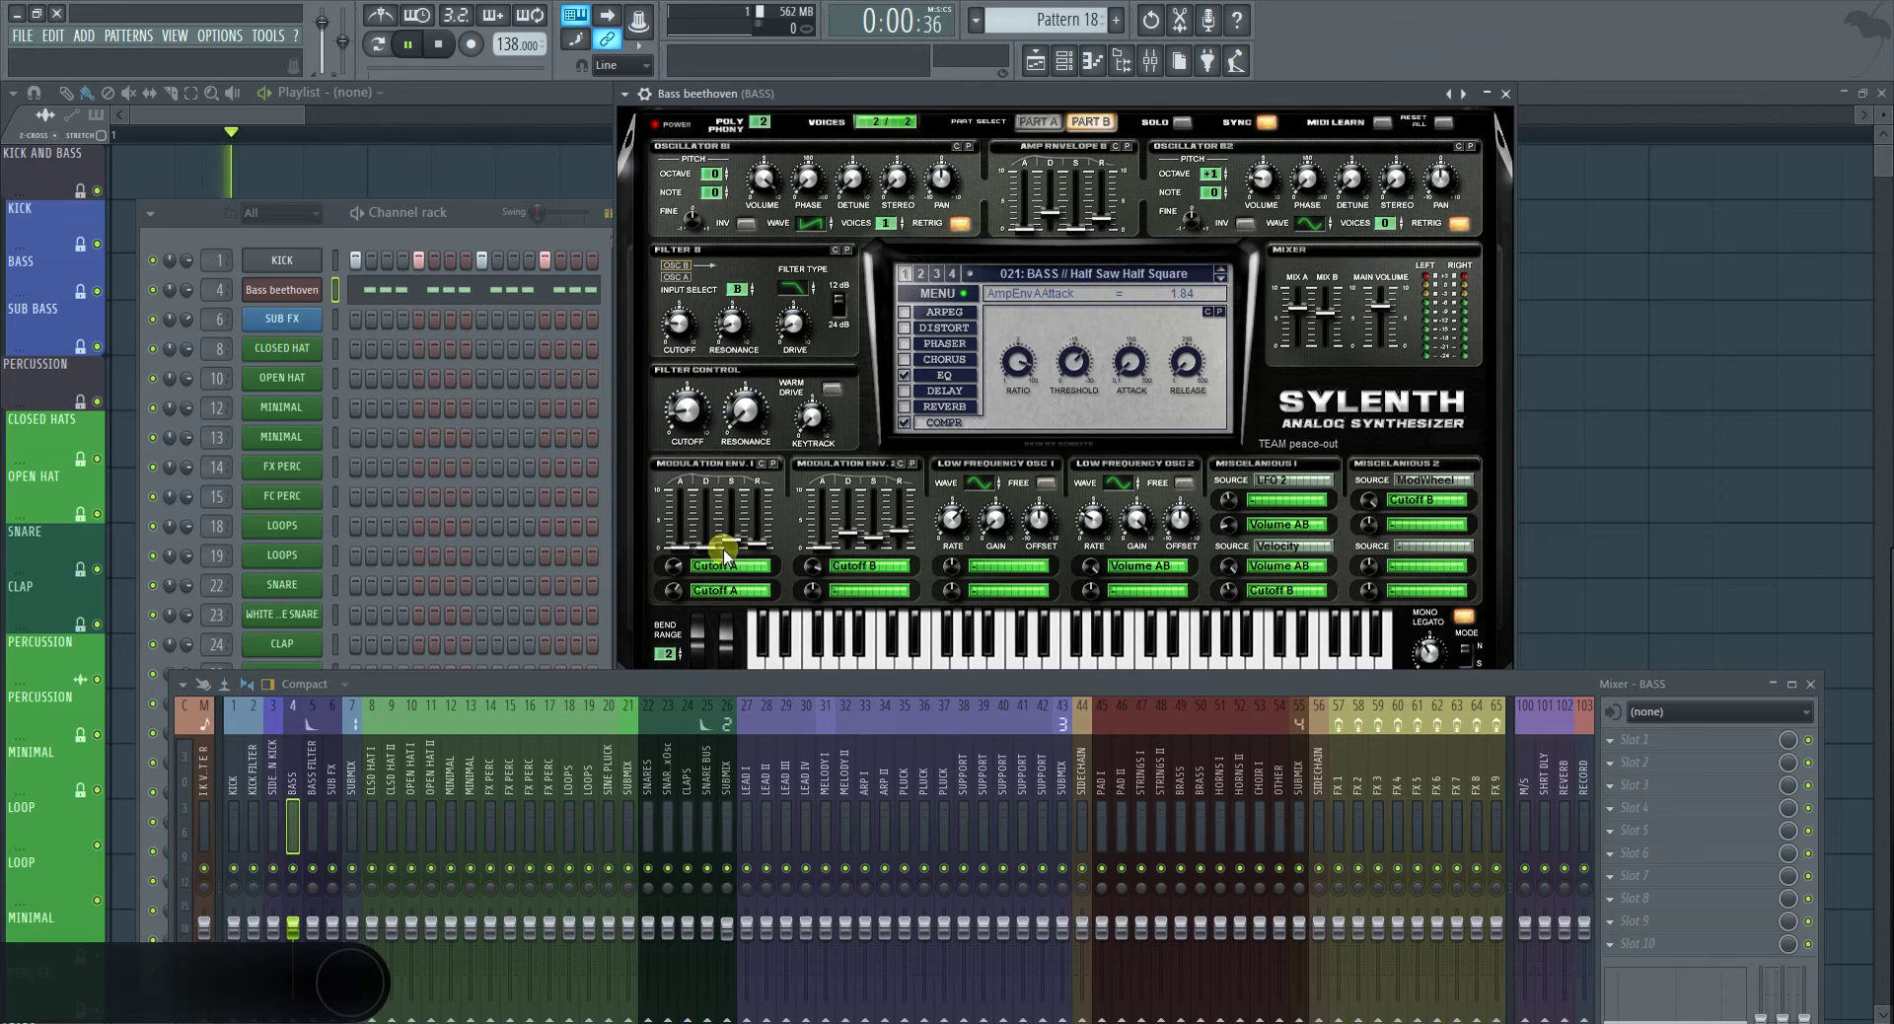
# Set modulation envelope 2's release to 0.11, modulation envelope 1's release to 0.00 and the filter control cutoff to 2.98 Hz
pyautogui.moveTo(742, 539); pyautogui.dragTo(730, 490)
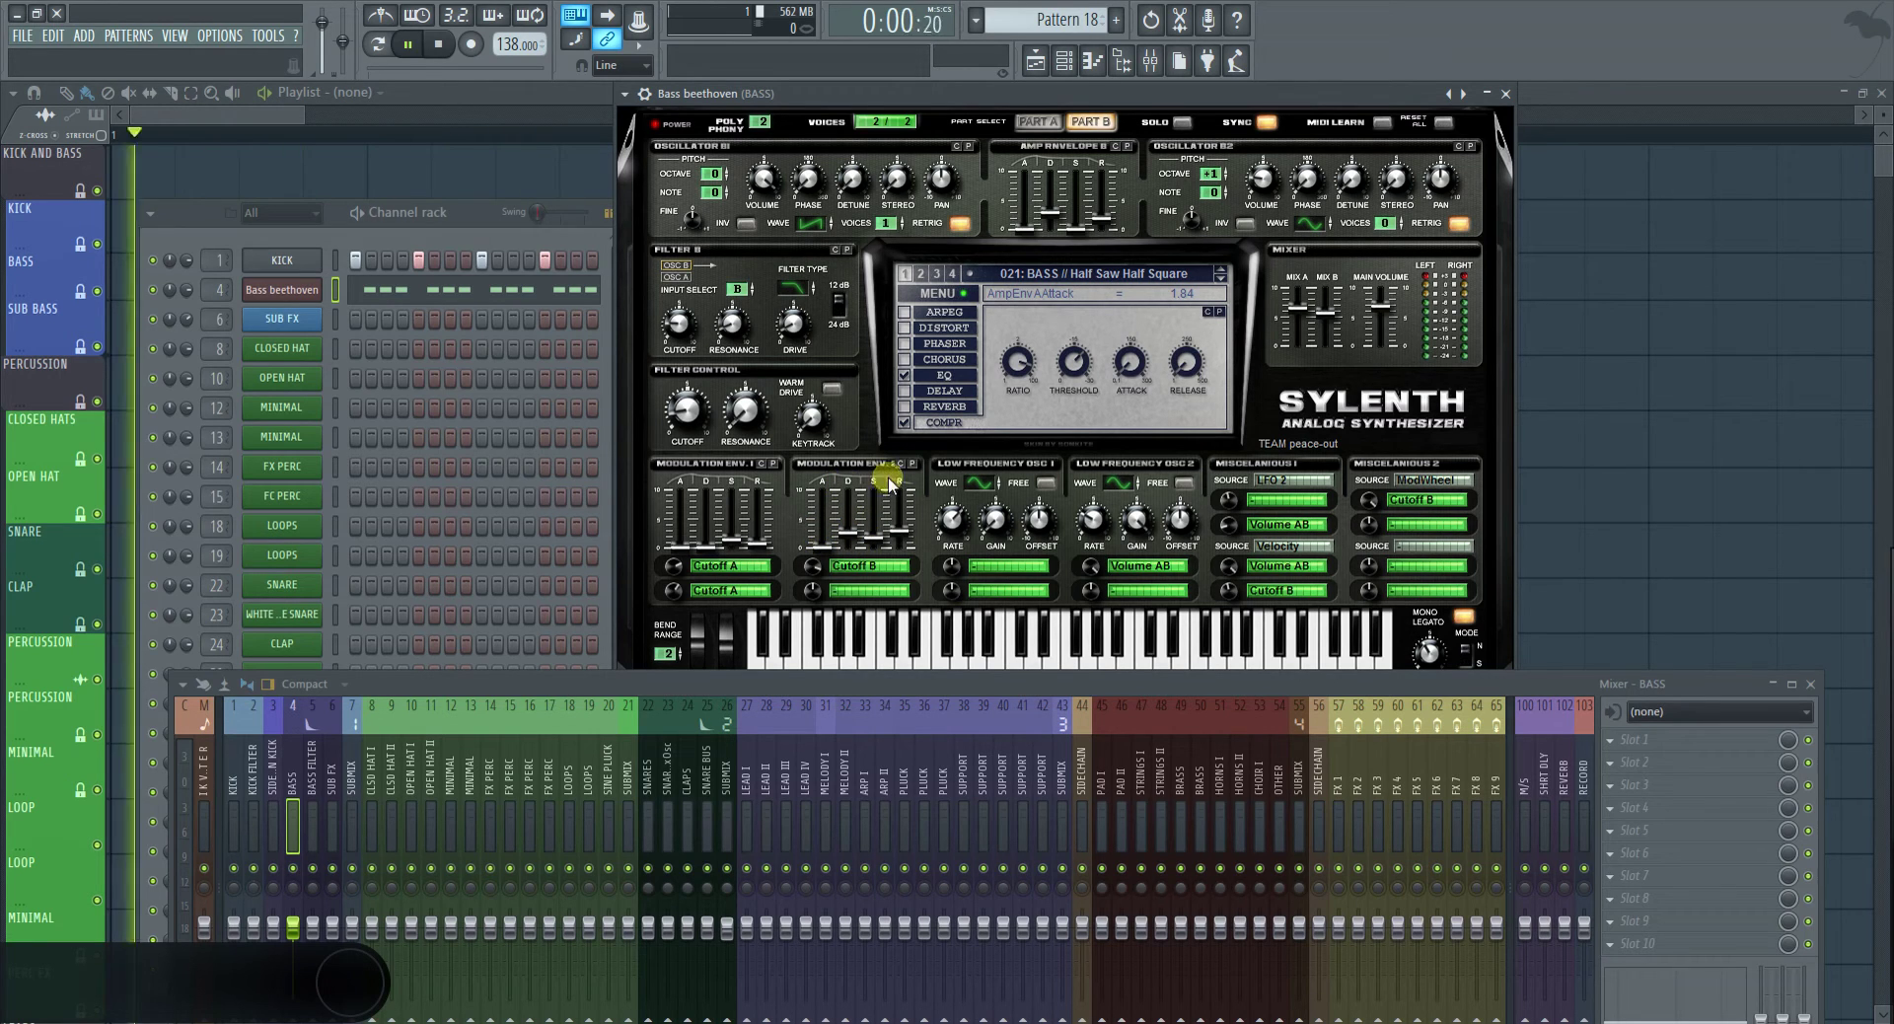
pyautogui.moveTo(900, 532); pyautogui.dragTo(899, 550)
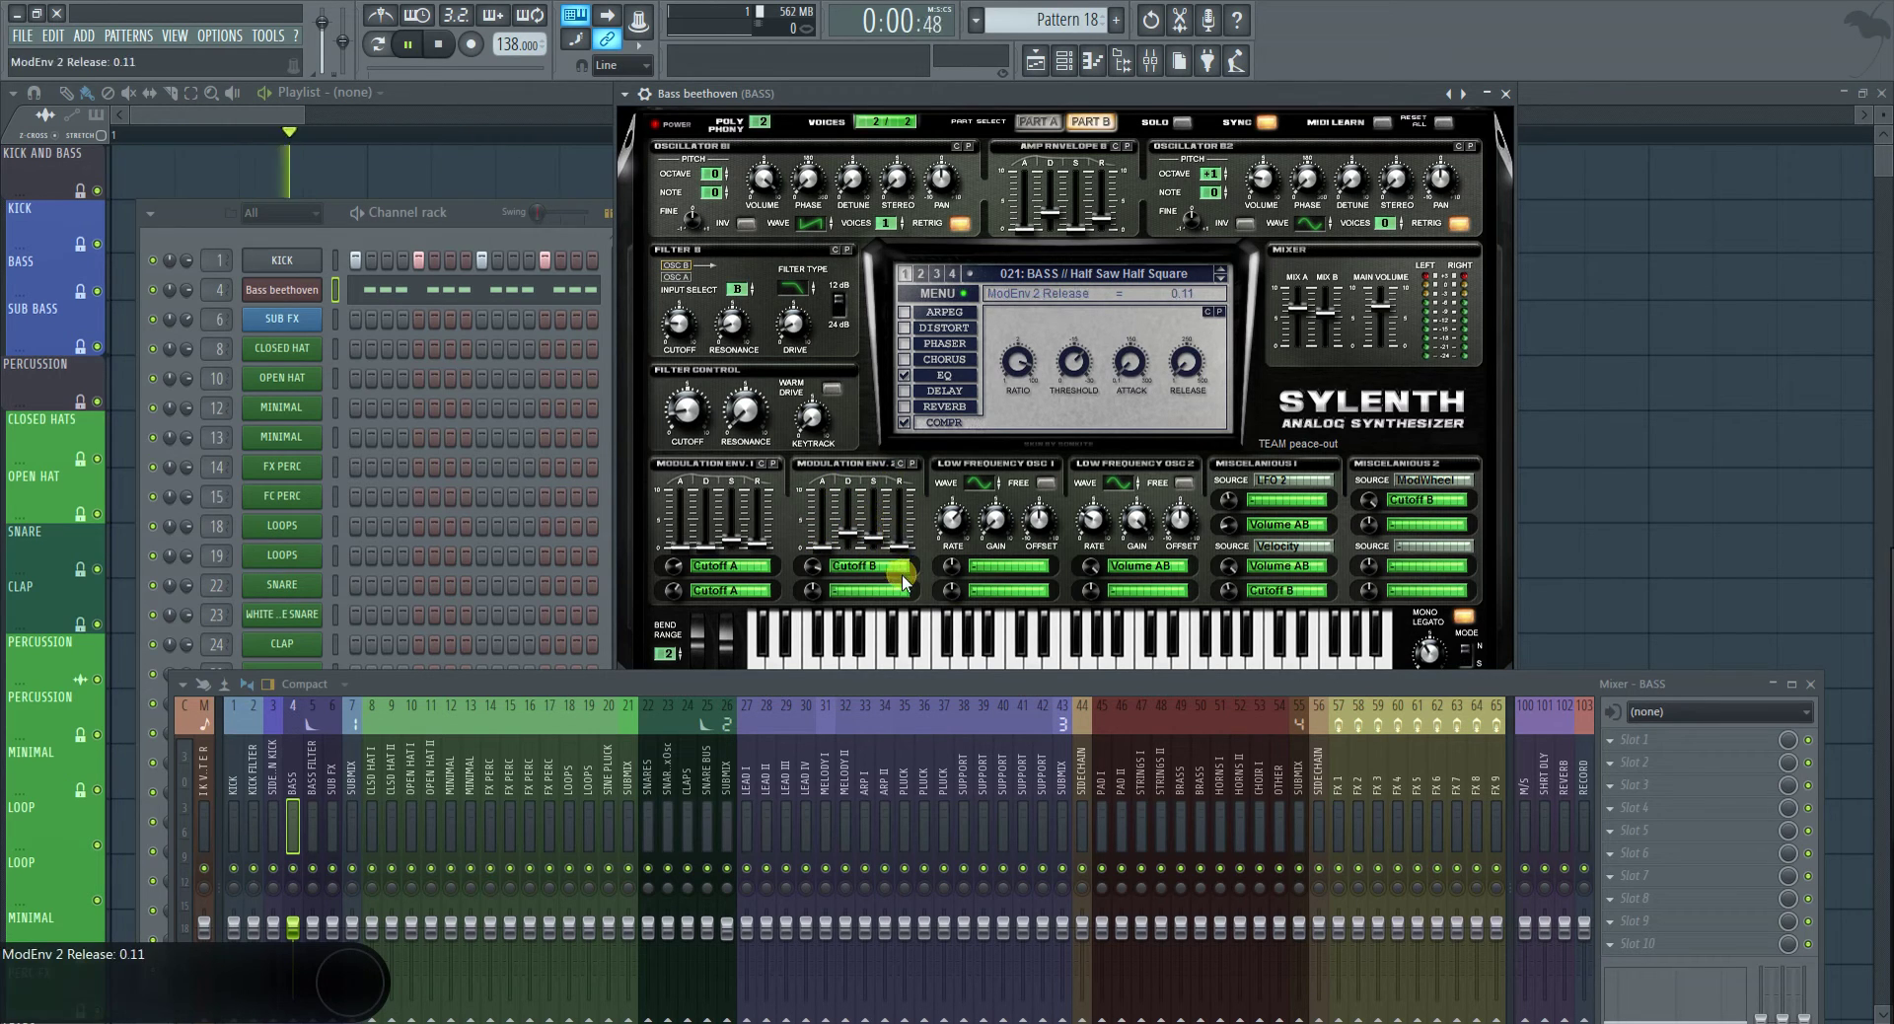
pyautogui.moveTo(750, 548); pyautogui.dragTo(750, 552)
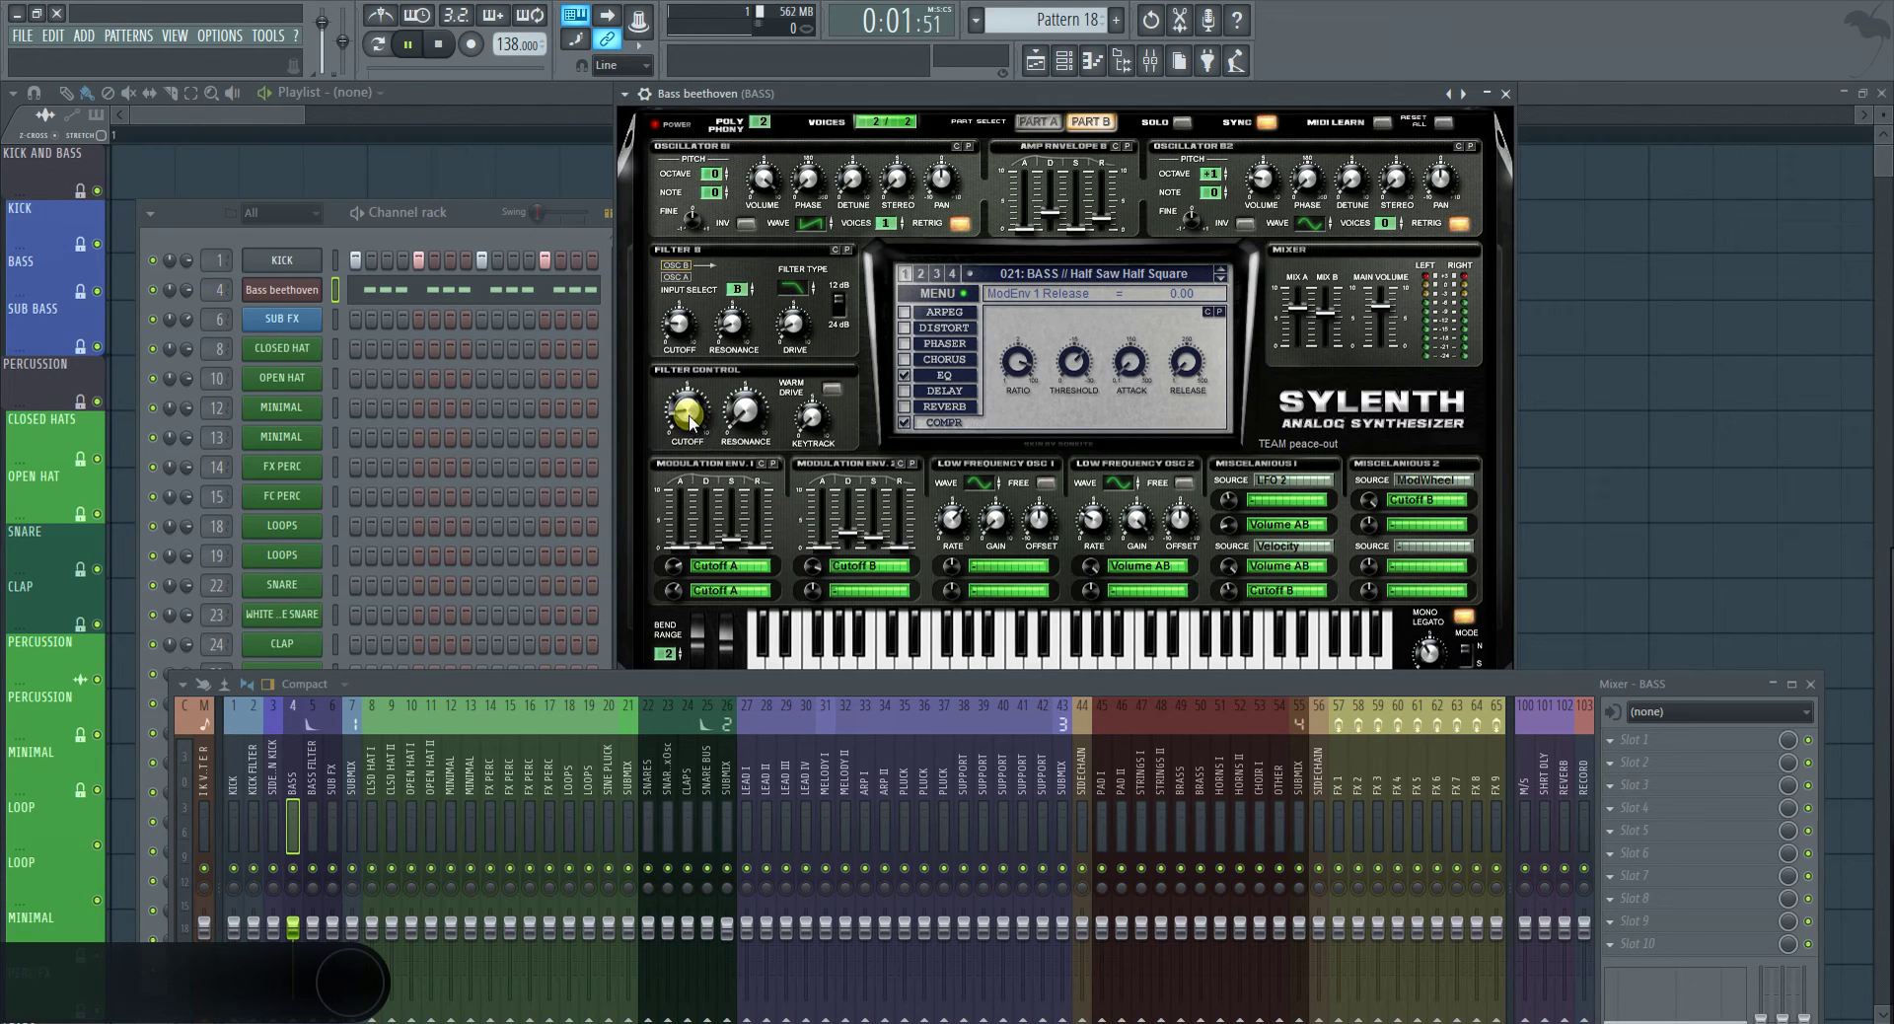
pyautogui.moveTo(688, 418); pyautogui.dragTo(688, 422)
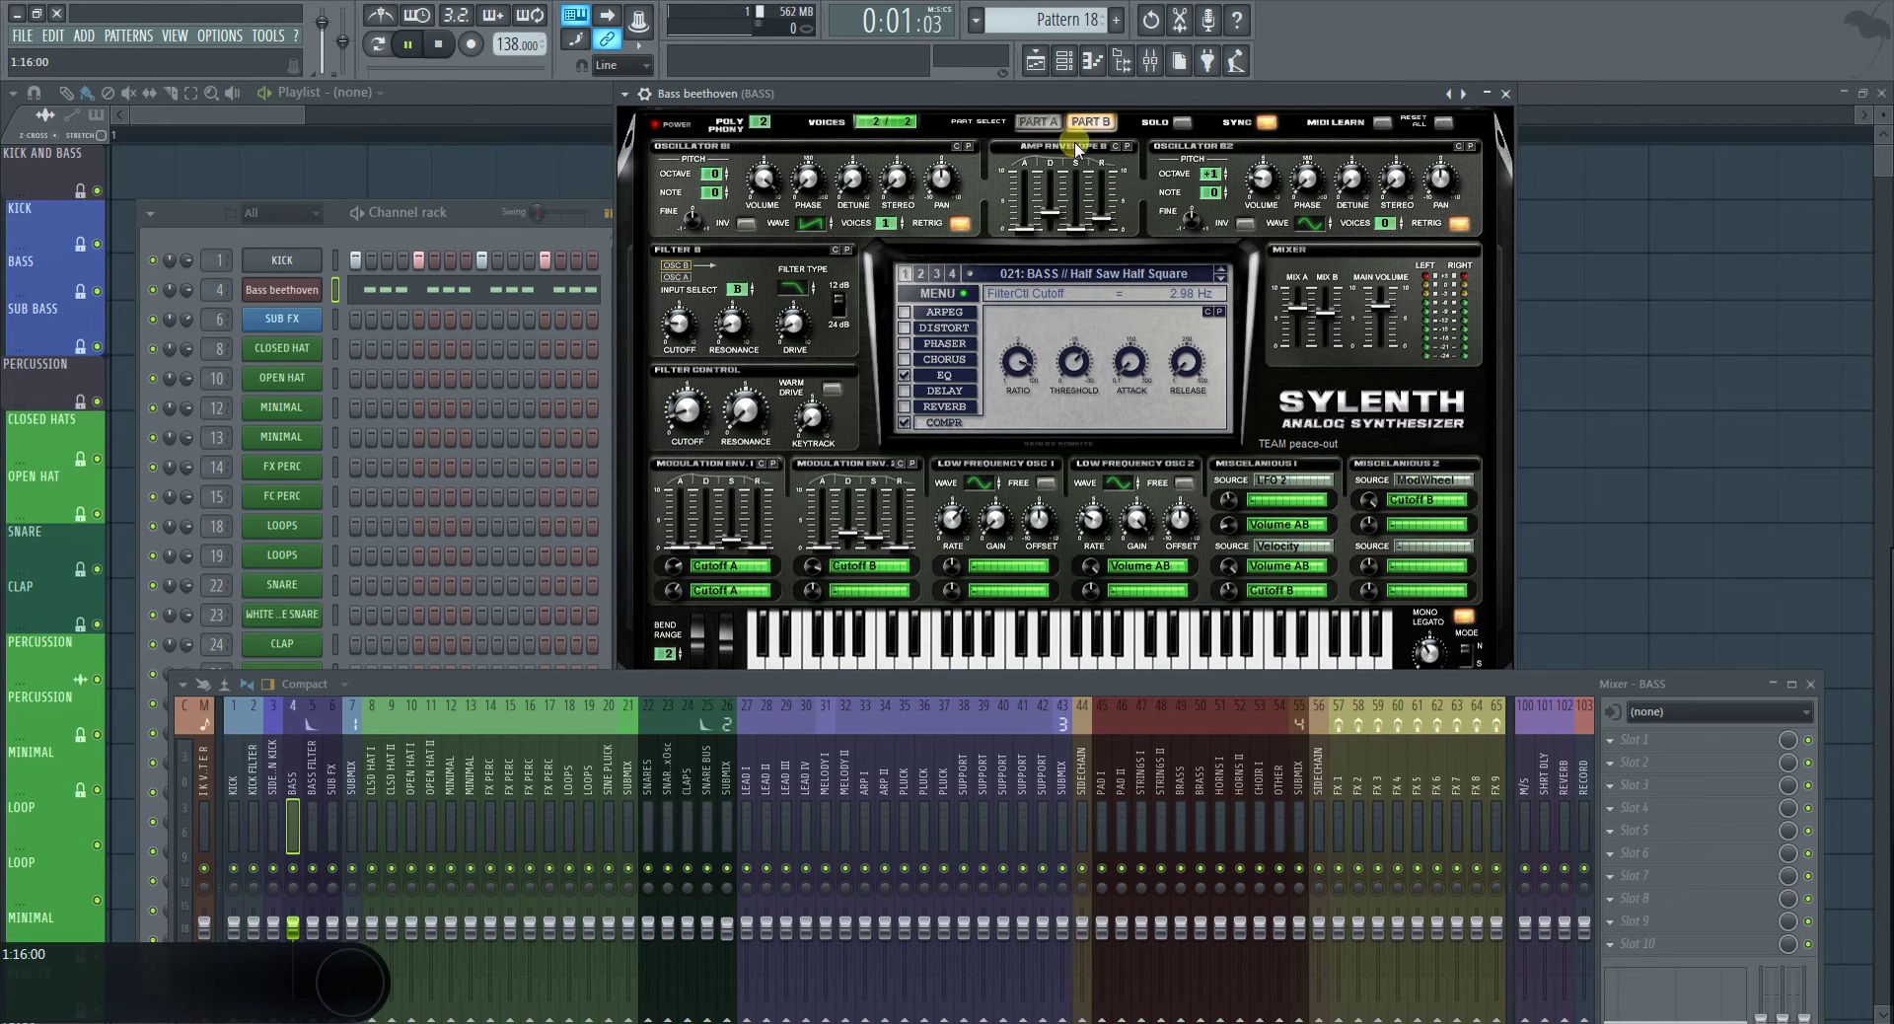
# Set amp envelope A's attack to 1.78, and amp envelope B's sustain to 10.00 and release to 0.92
pyautogui.click(1048, 122)
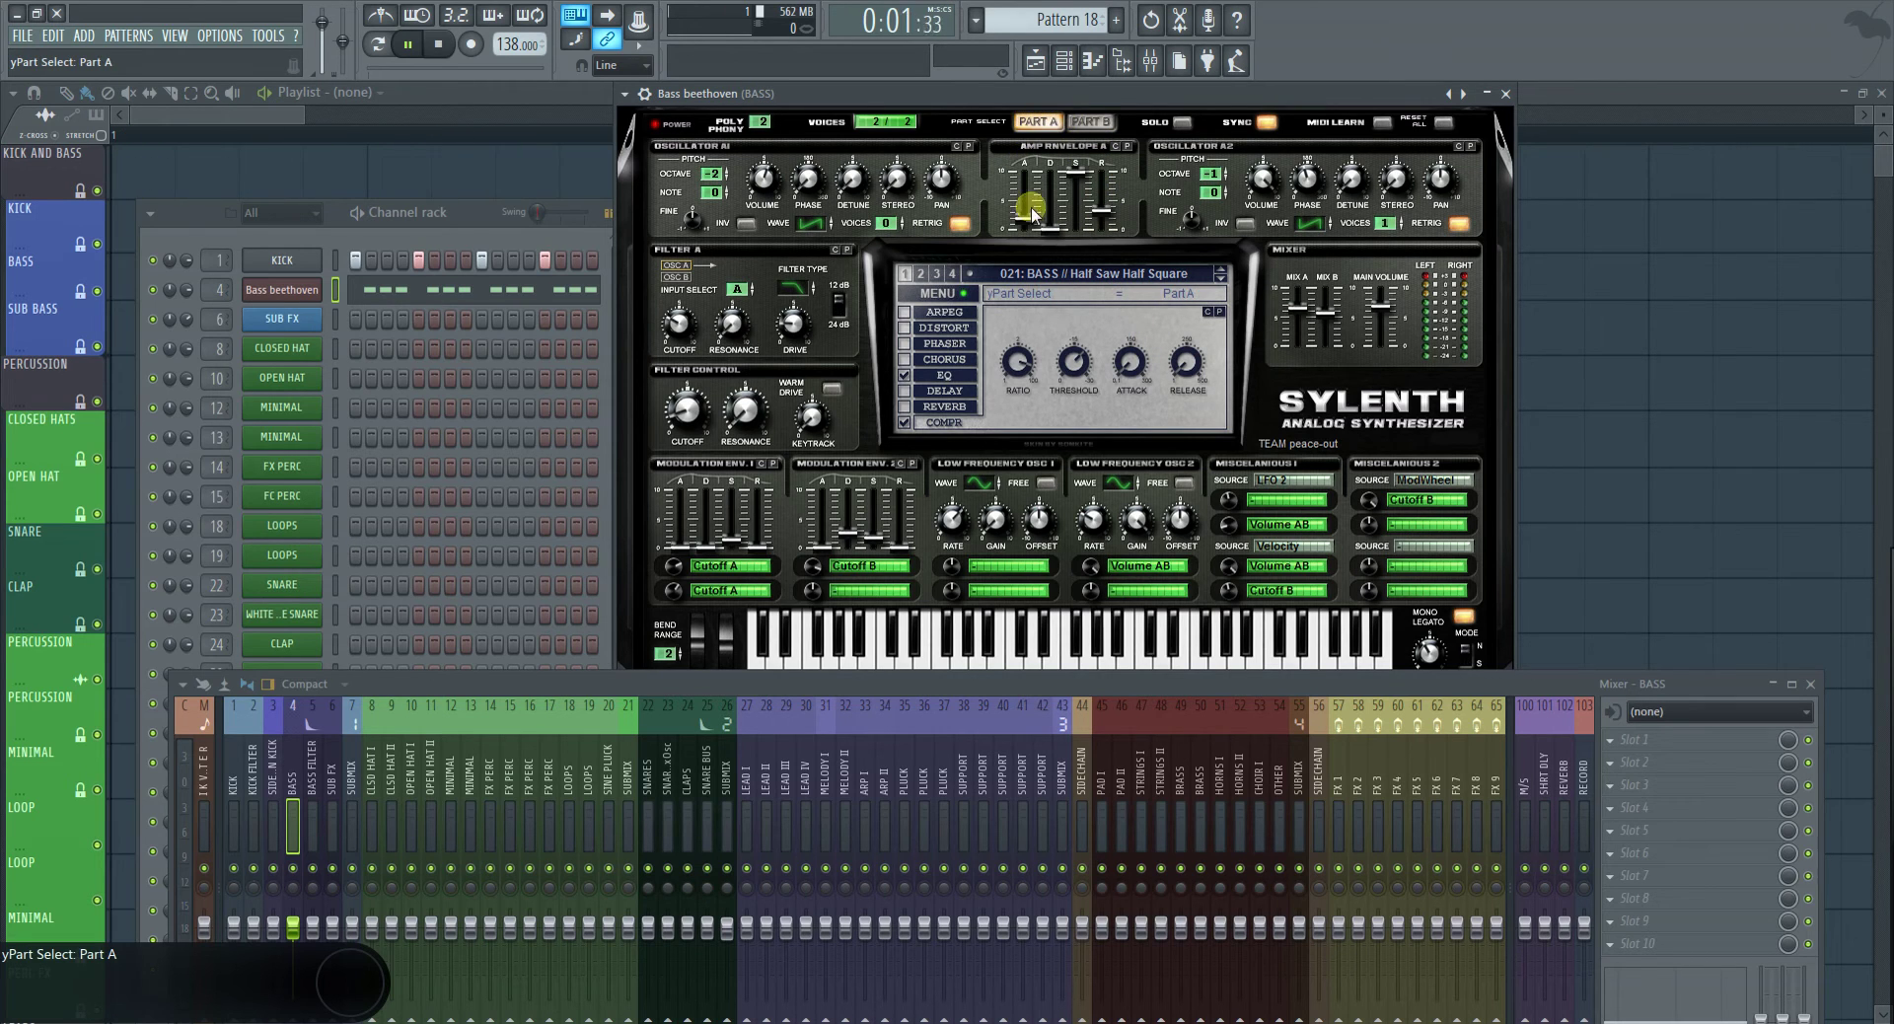
pyautogui.moveTo(1026, 222); pyautogui.dragTo(1050, 193)
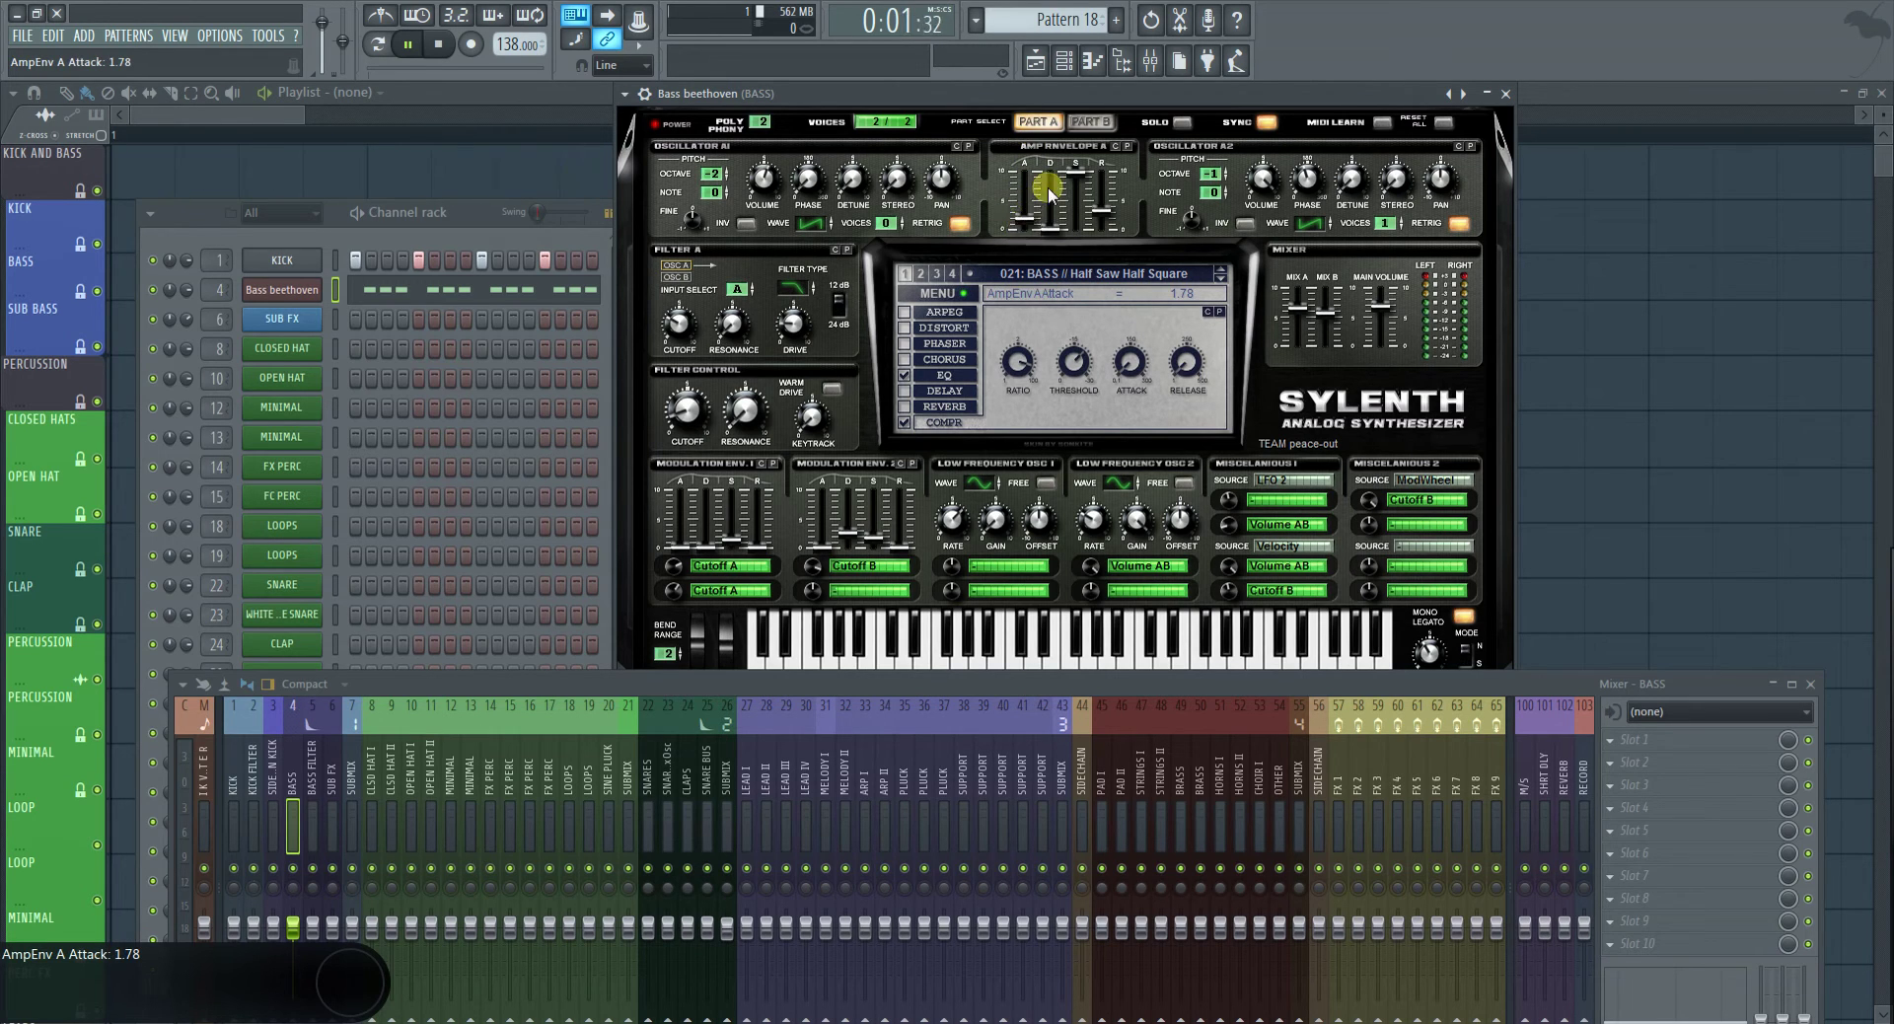
pyautogui.click(1091, 122)
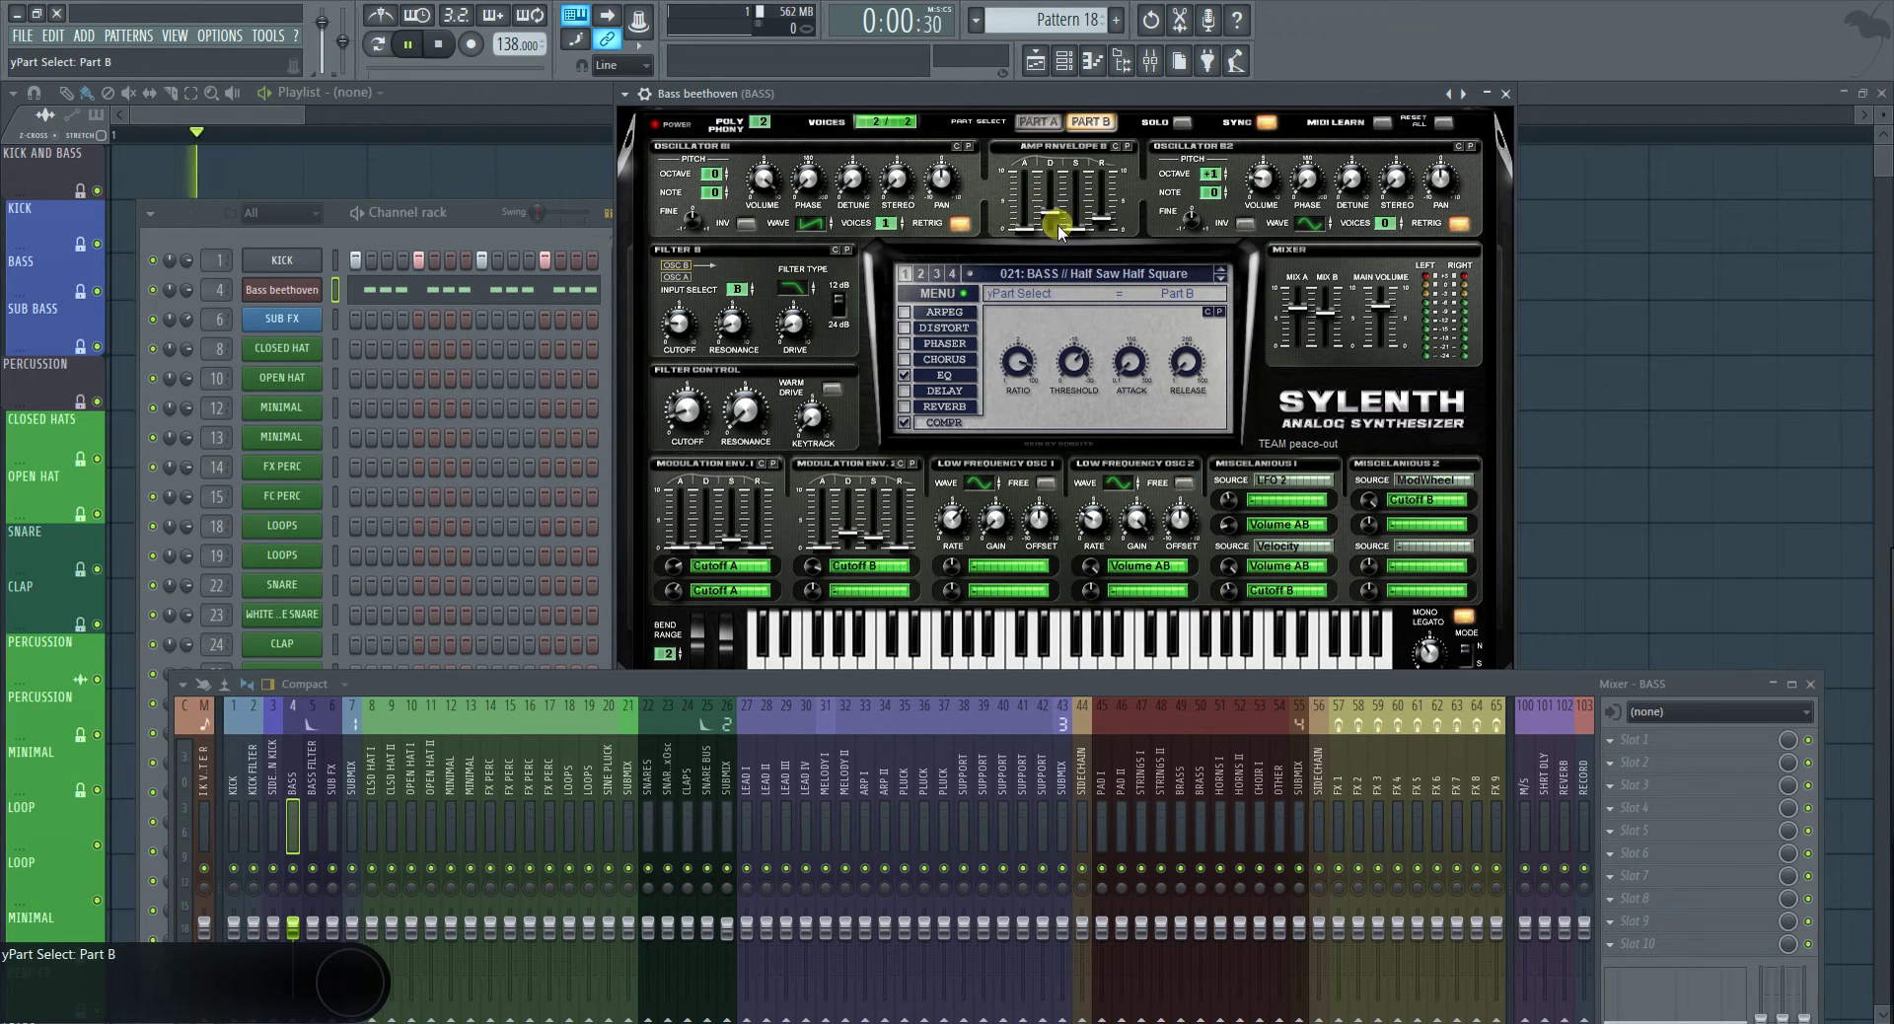
pyautogui.moveTo(1075, 228); pyautogui.dragTo(1078, 45)
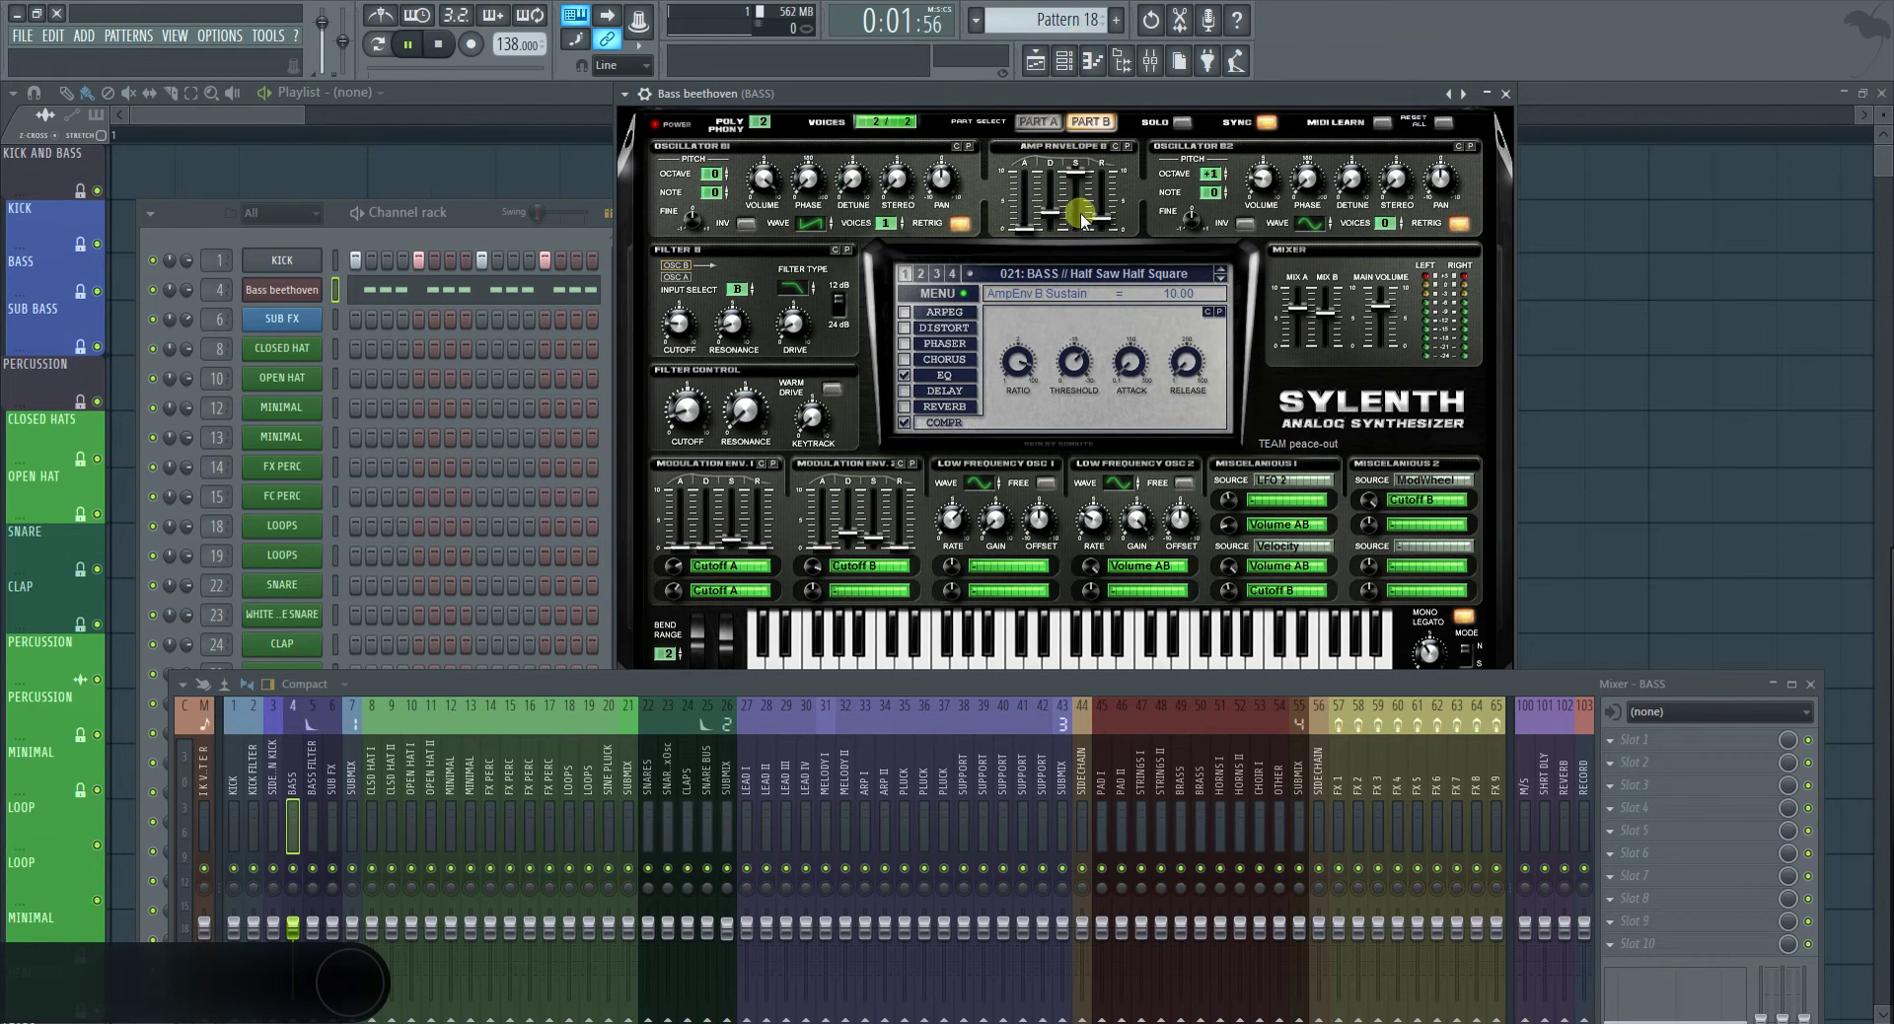
pyautogui.moveTo(1082, 219)
pyautogui.mouseDown()
pyautogui.moveTo(1052, 139)
pyautogui.moveTo(1081, 284)
pyautogui.moveTo(1058, 219)
pyautogui.mouseUp()
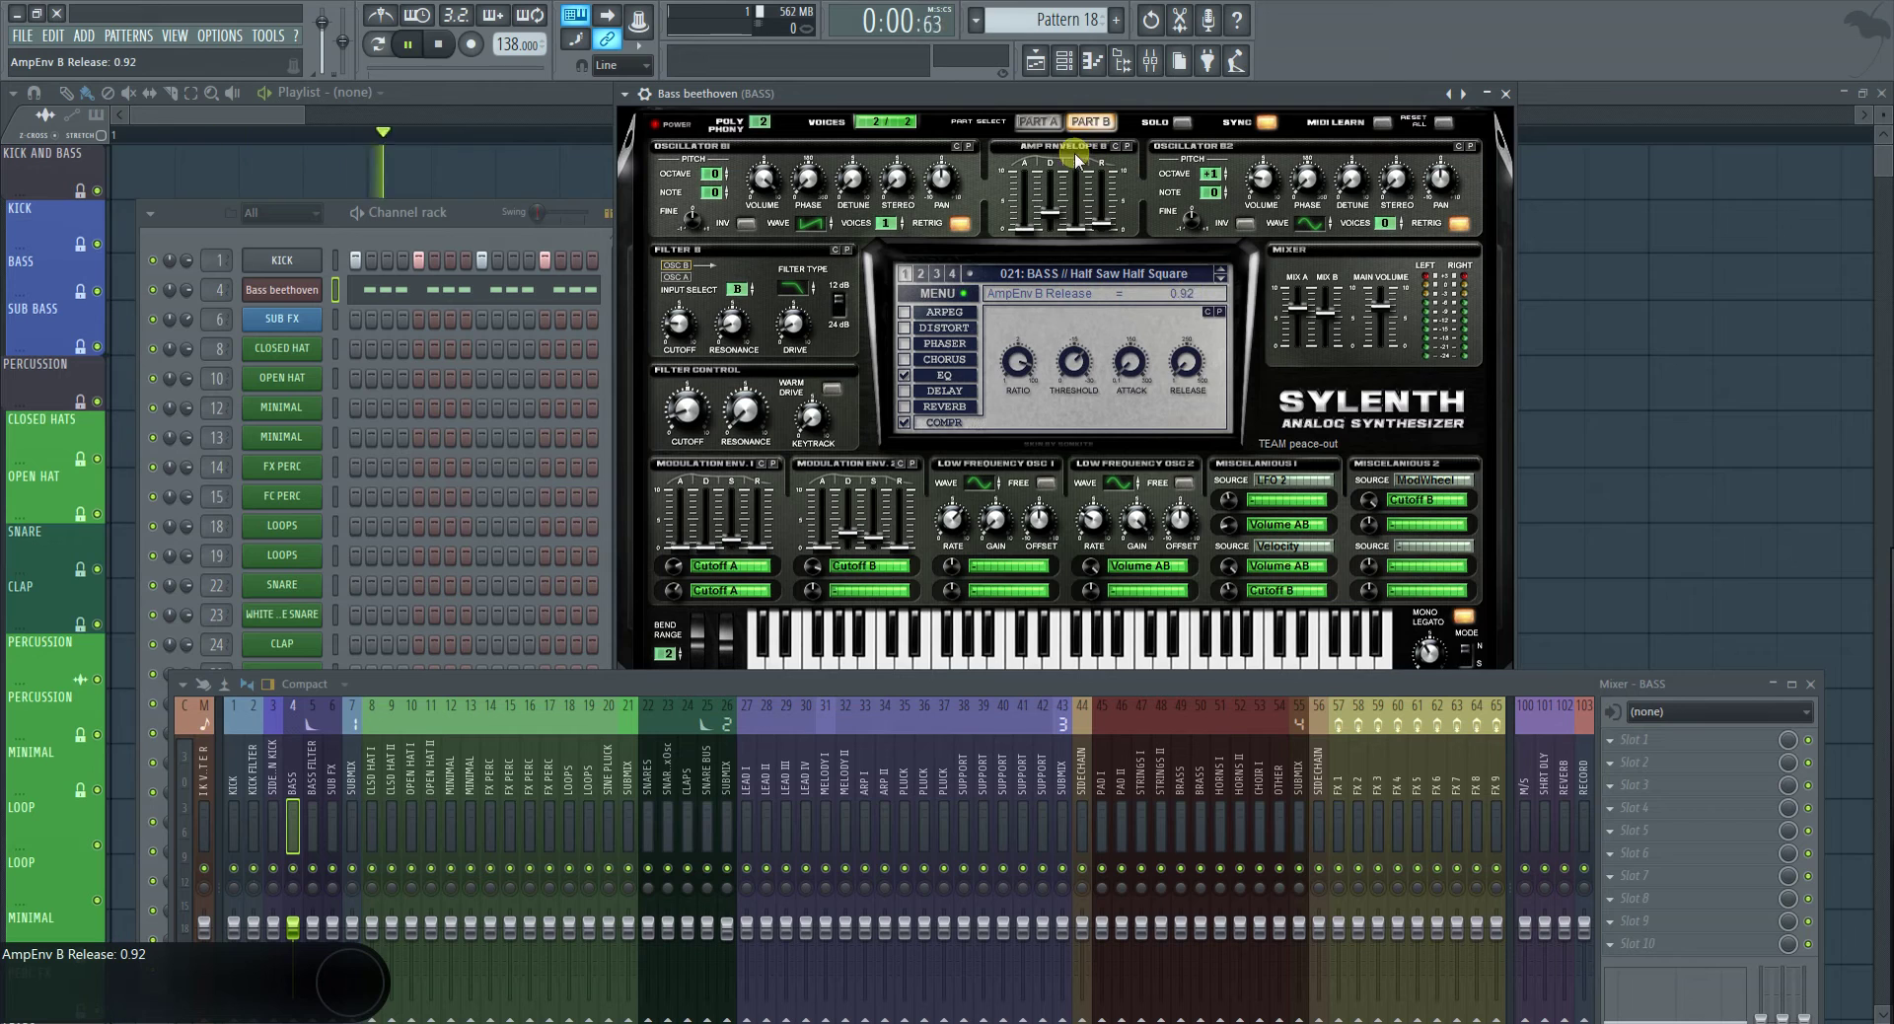
# Set amp envelope A's release to 1.90 and oscillator A2's phase to 168 degrees
pyautogui.click(1035, 121)
pyautogui.moveTo(1095, 202); pyautogui.dragTo(1101, 229)
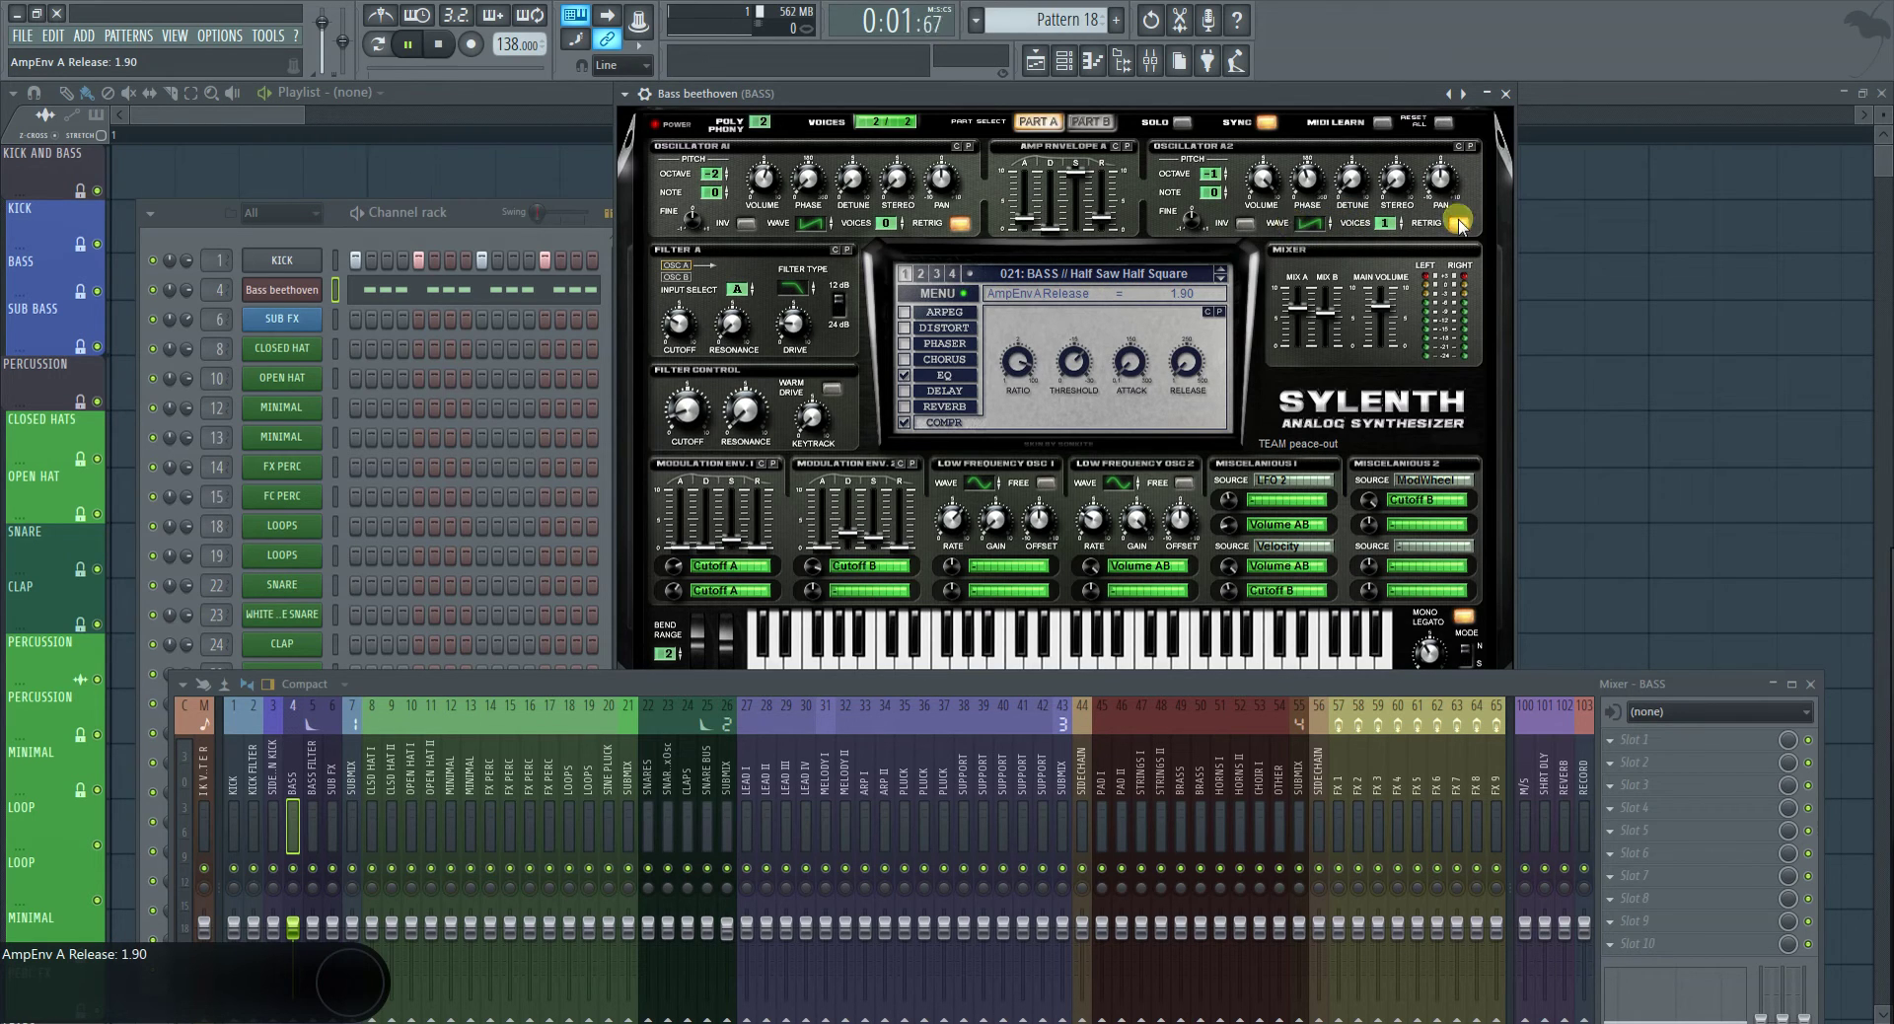
pyautogui.click(1308, 182)
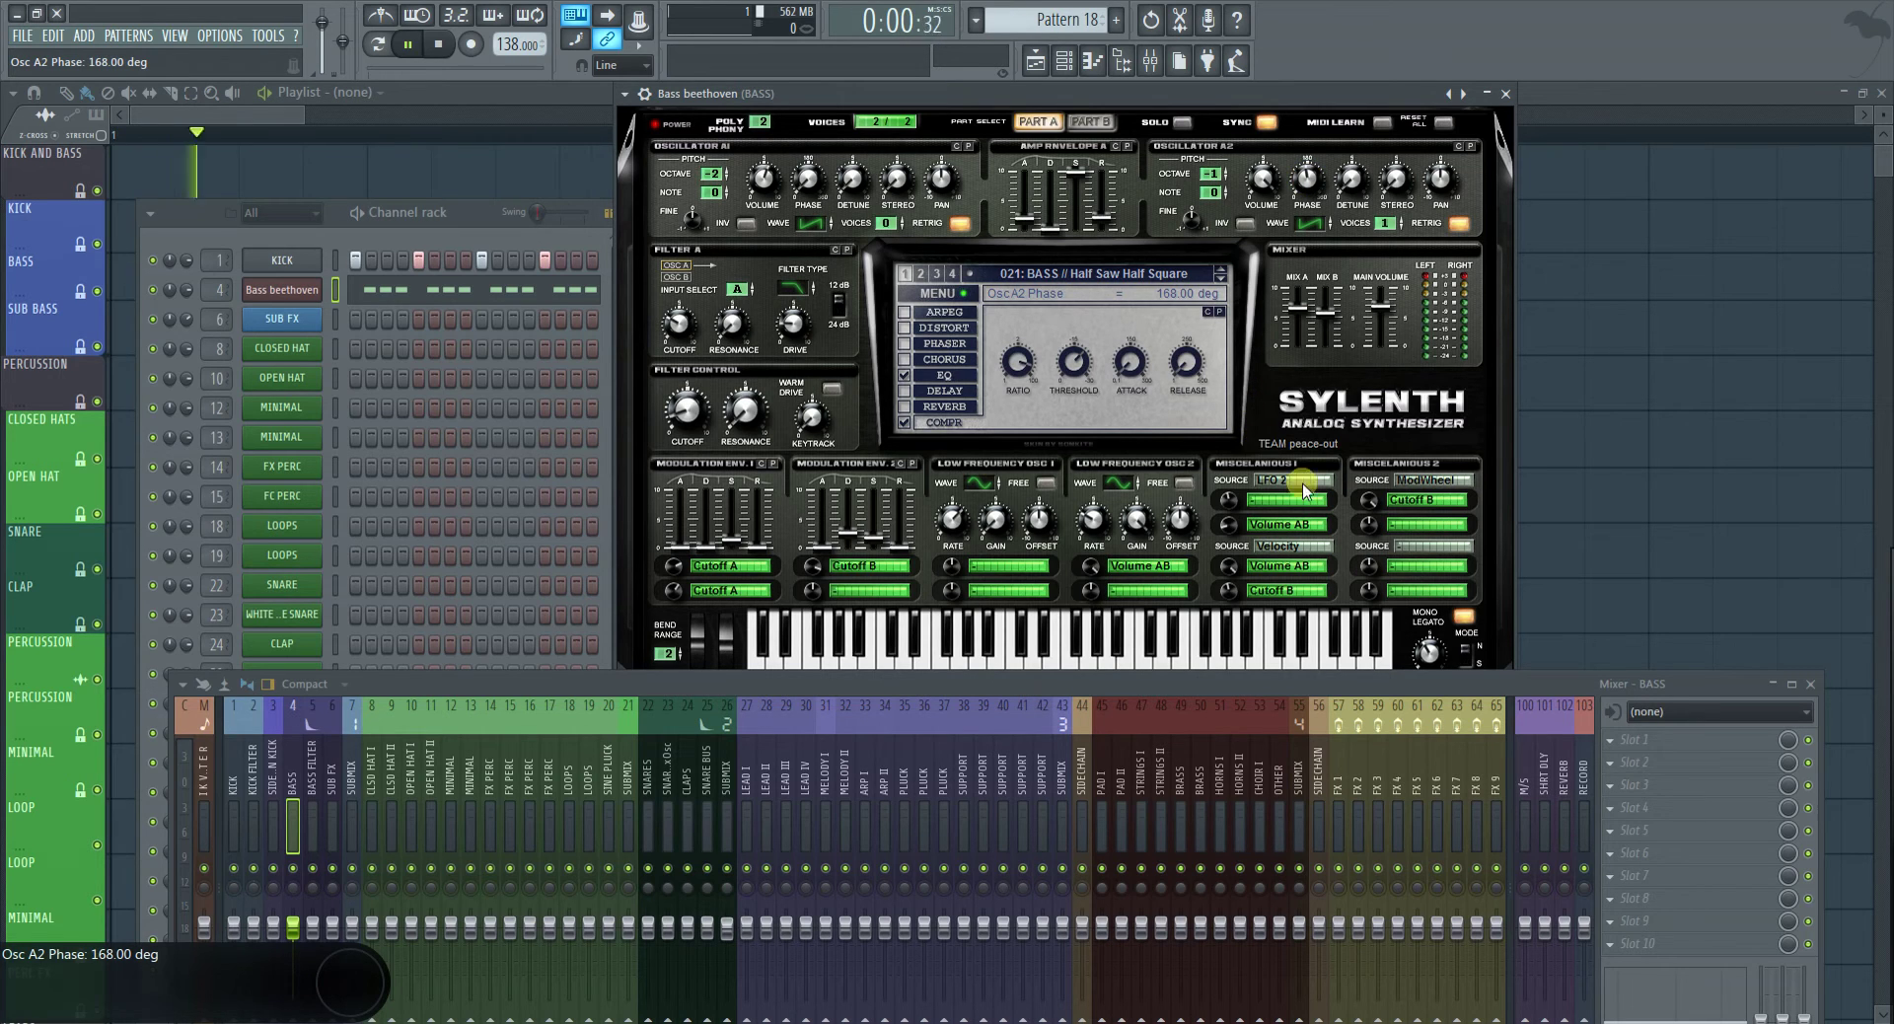
# Check the available sources for the first Miscellaneous 2 modulation slot and make more room for the synth window
pyautogui.moveTo(1307, 99); pyautogui.dragTo(1320, 99)
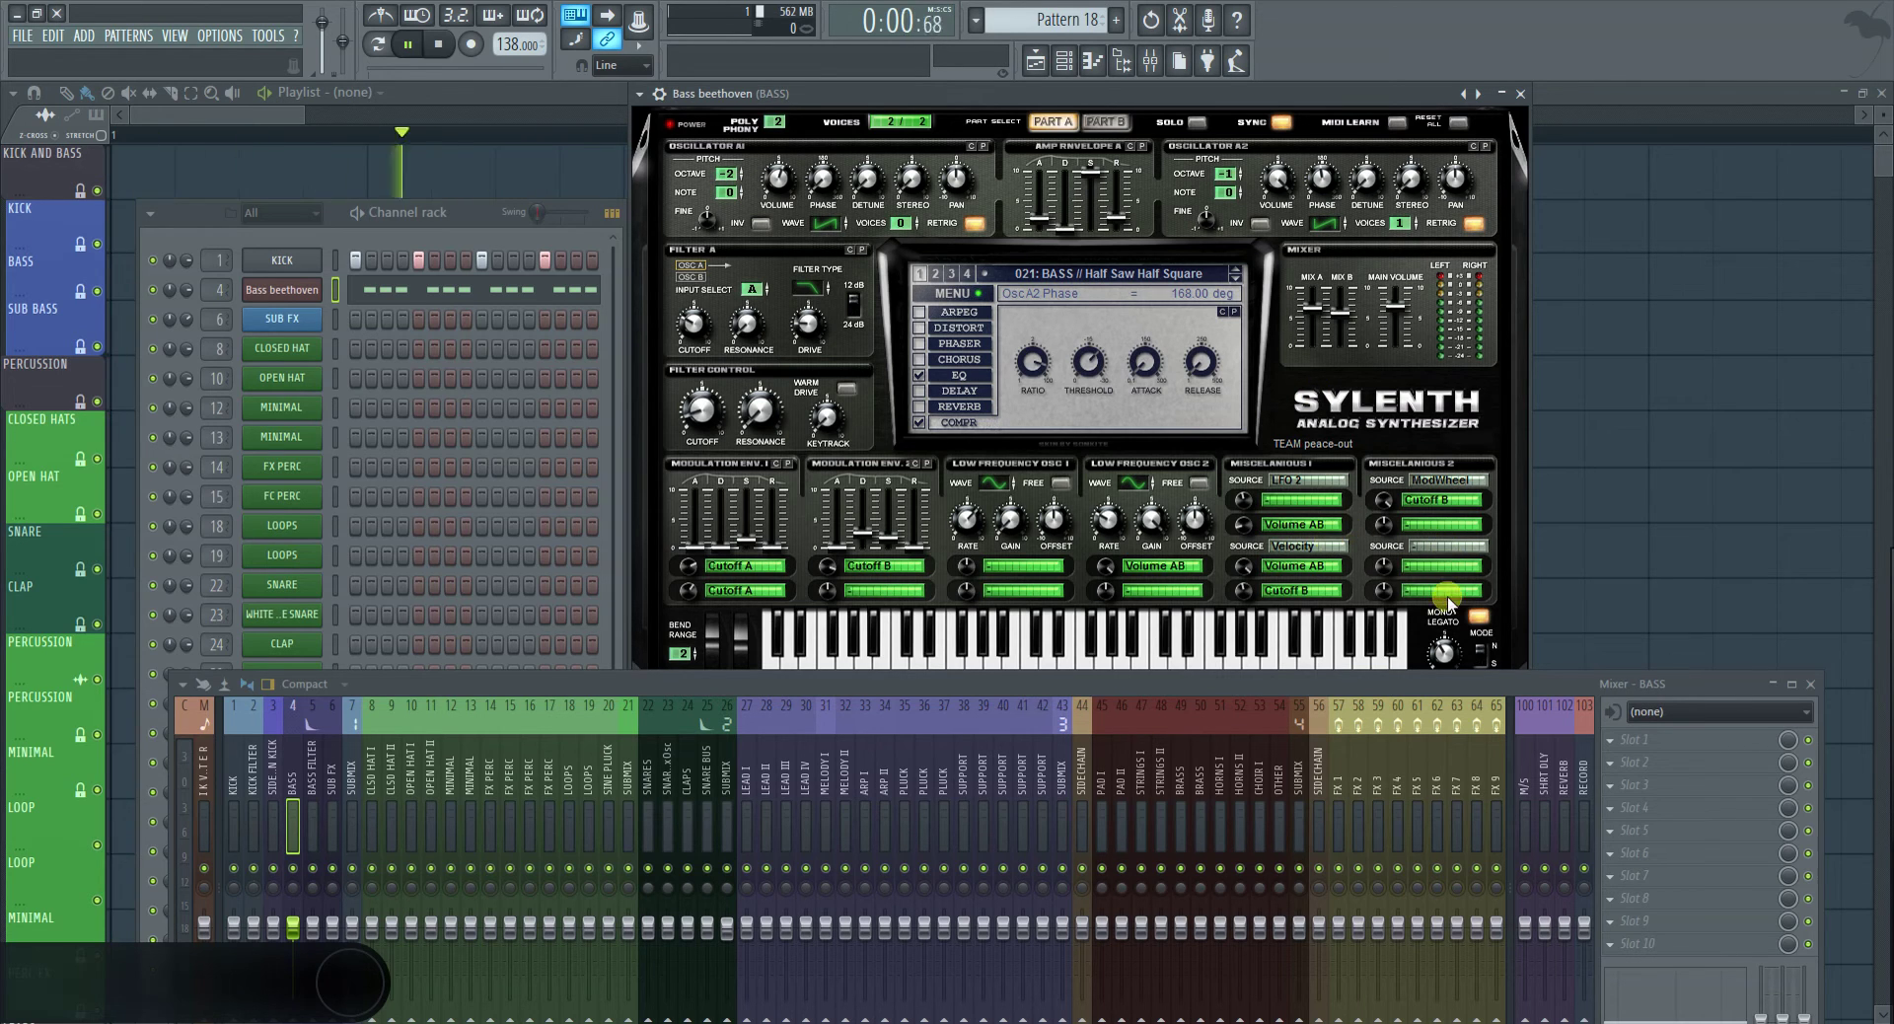
pyautogui.click(1442, 502)
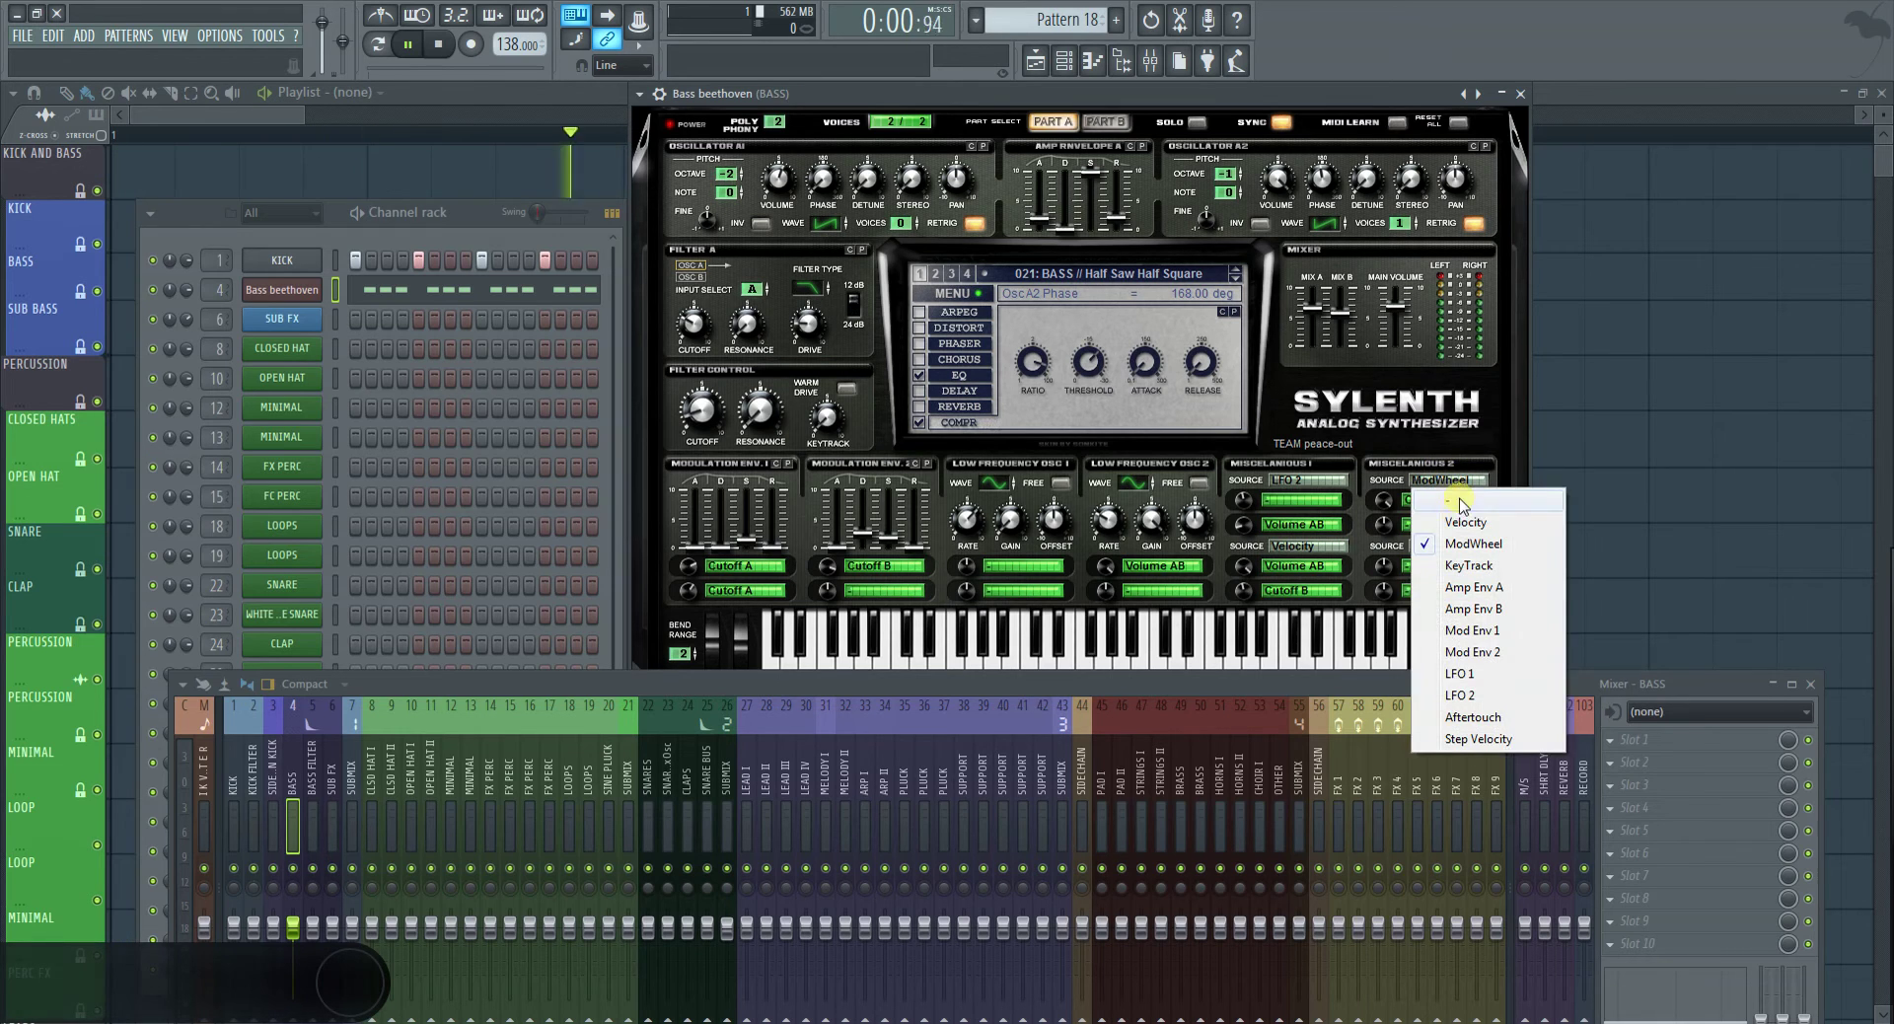
pyautogui.moveTo(1033, 91); pyautogui.dragTo(1046, 91)
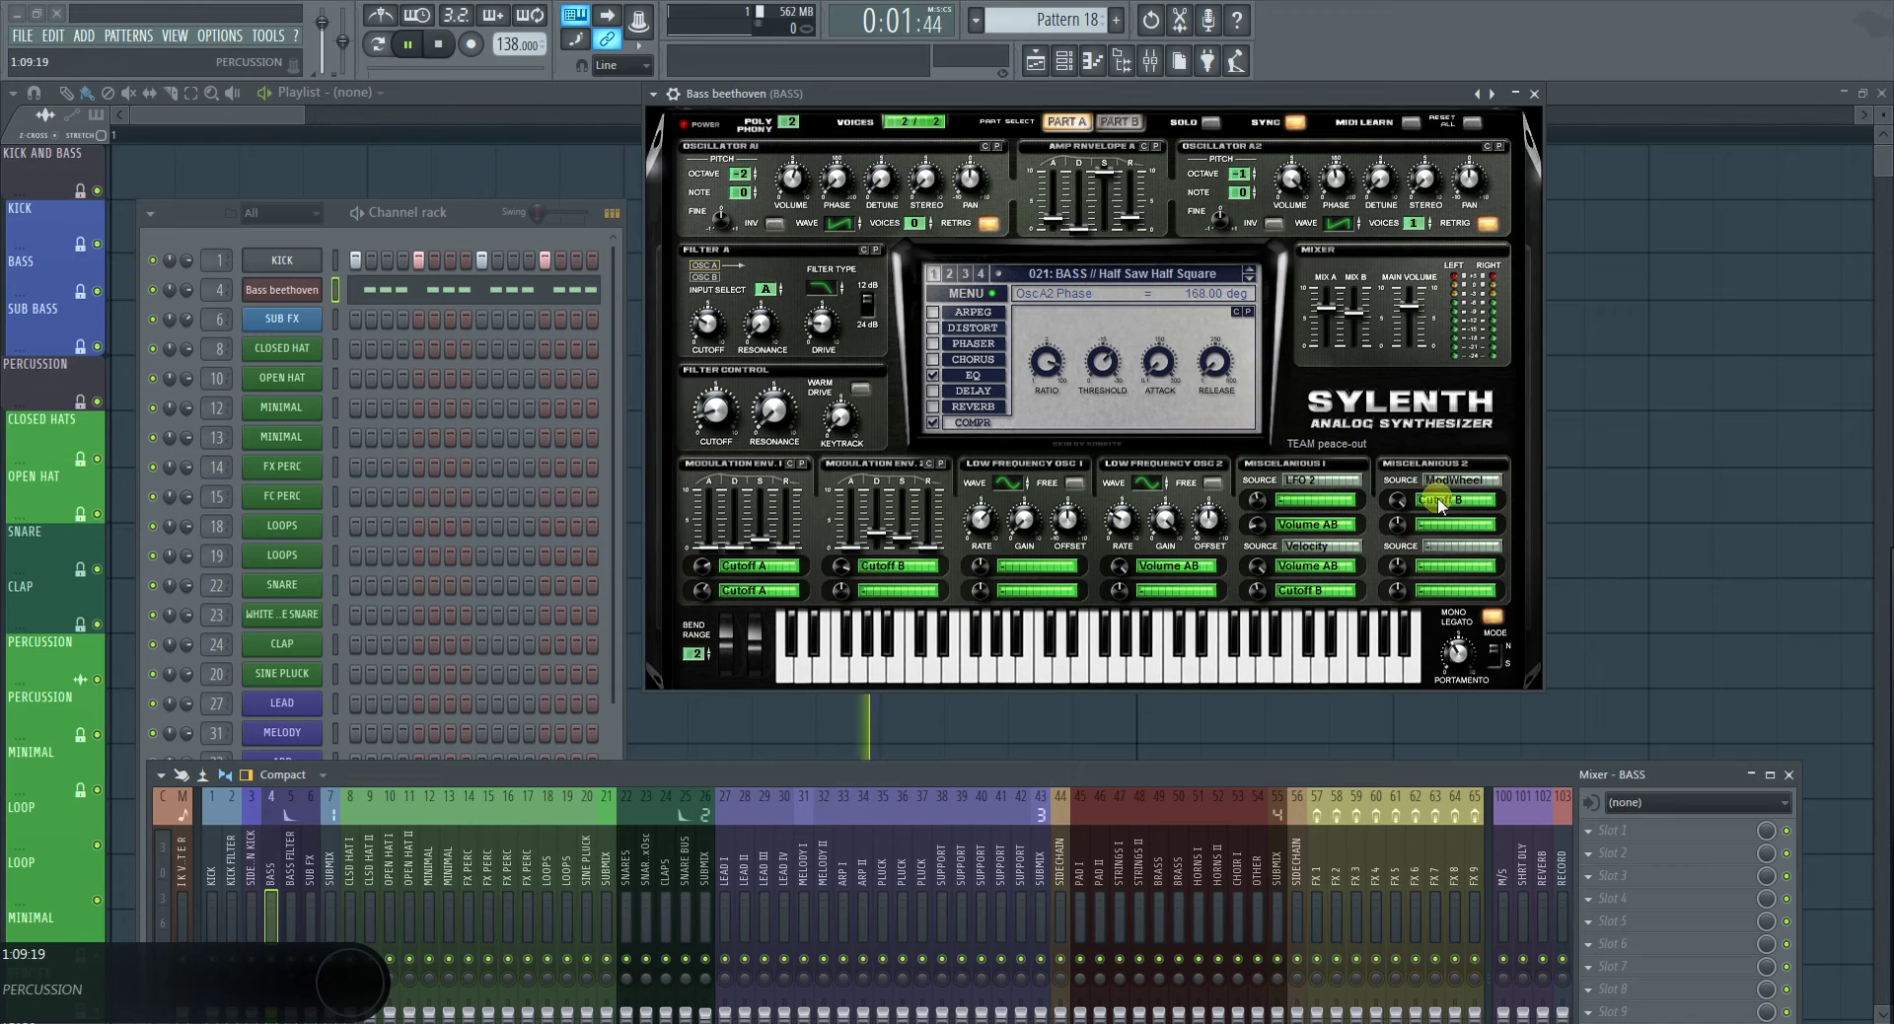
# Set Filter A's cutoff to 15.70 Hz and the drive of both Filter A and Filter B to 0.00
pyautogui.moveTo(727, 398); pyautogui.dragTo(723, 413)
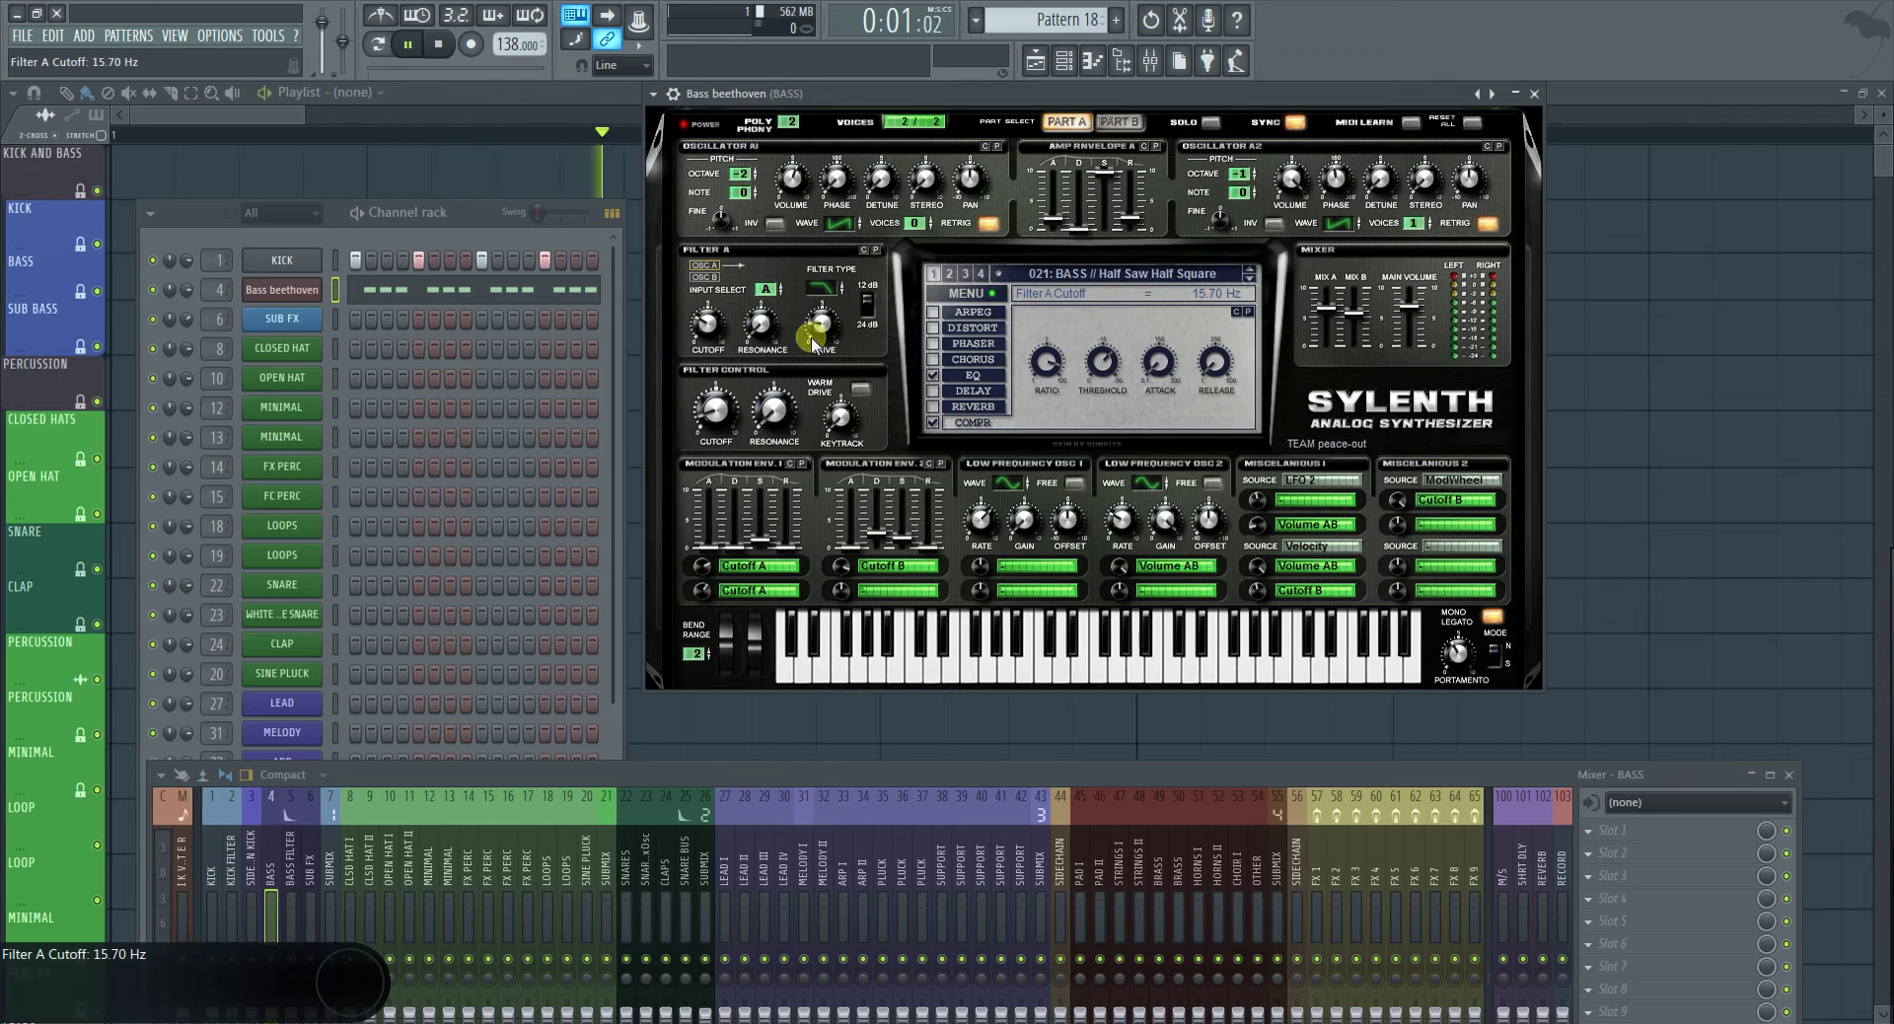
pyautogui.moveTo(820, 328); pyautogui.dragTo(820, 343)
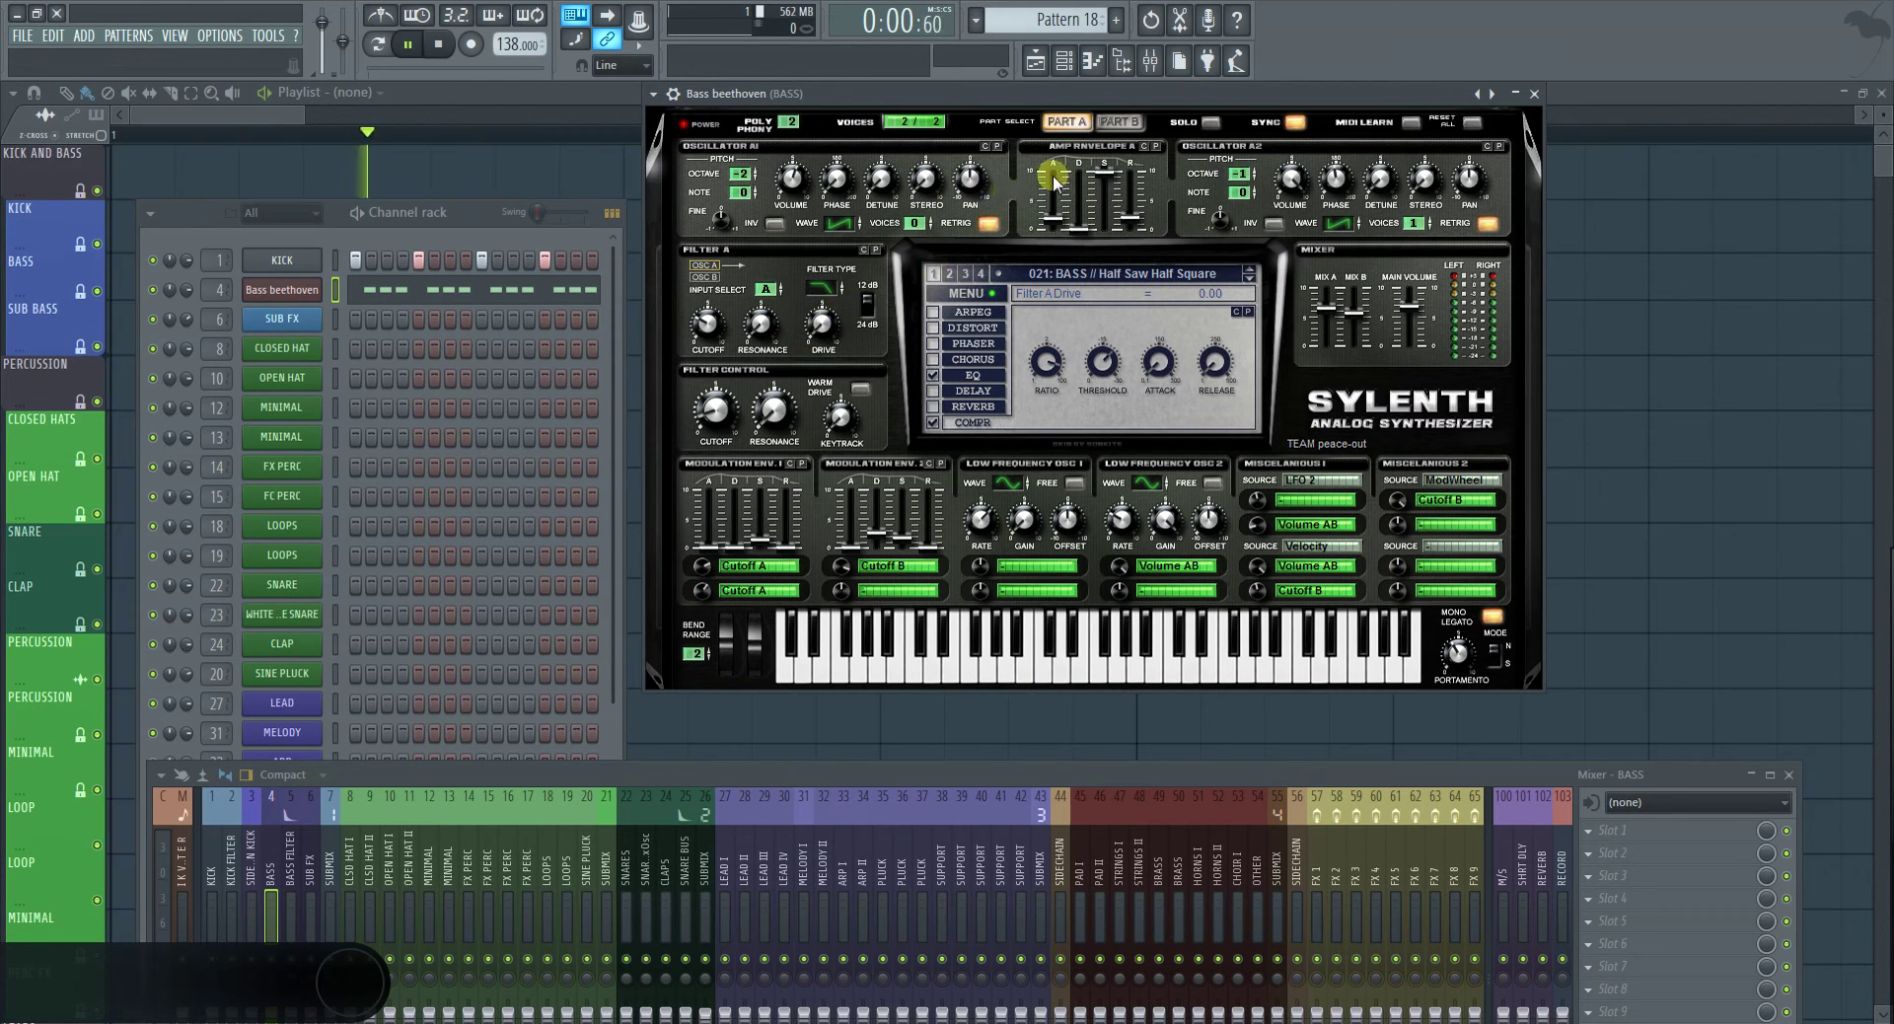
pyautogui.click(1119, 122)
pyautogui.moveTo(817, 334); pyautogui.dragTo(819, 383)
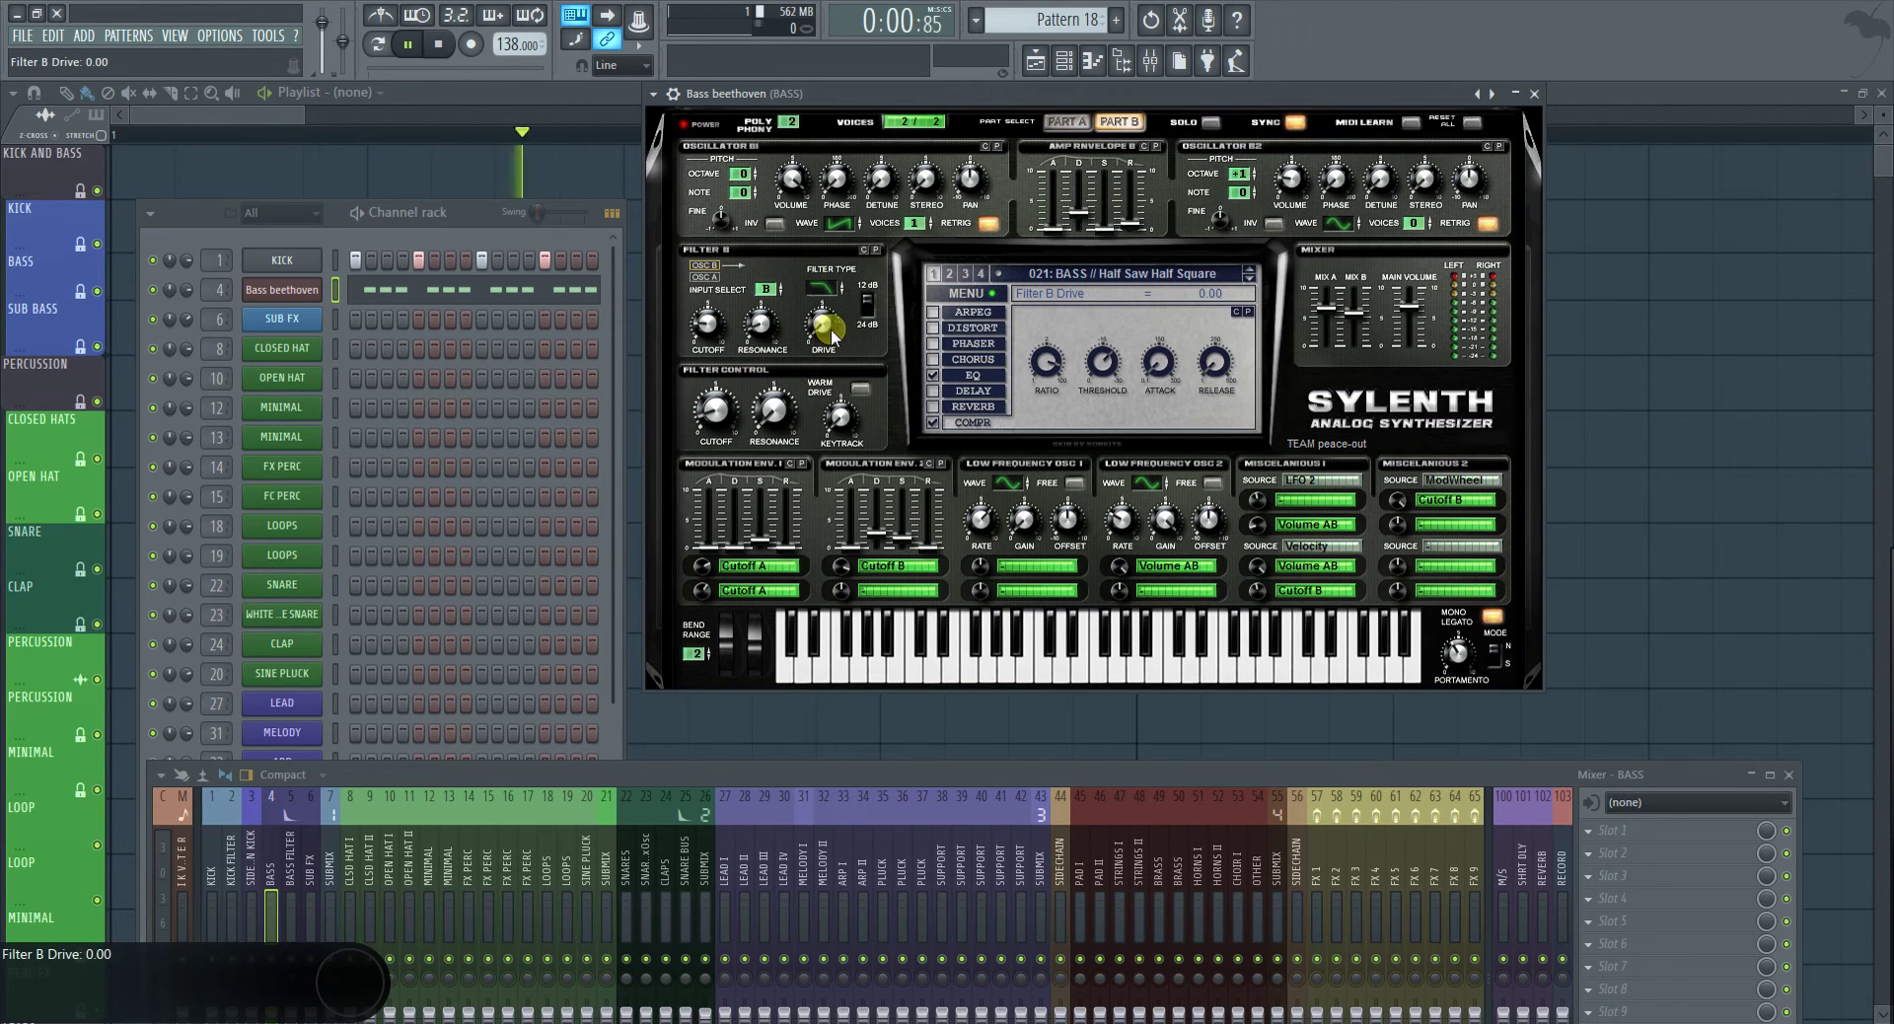
# Compare the filter slopes of Part A and Part B and set Filter A's slope to 24 dB
pyautogui.click(1067, 121)
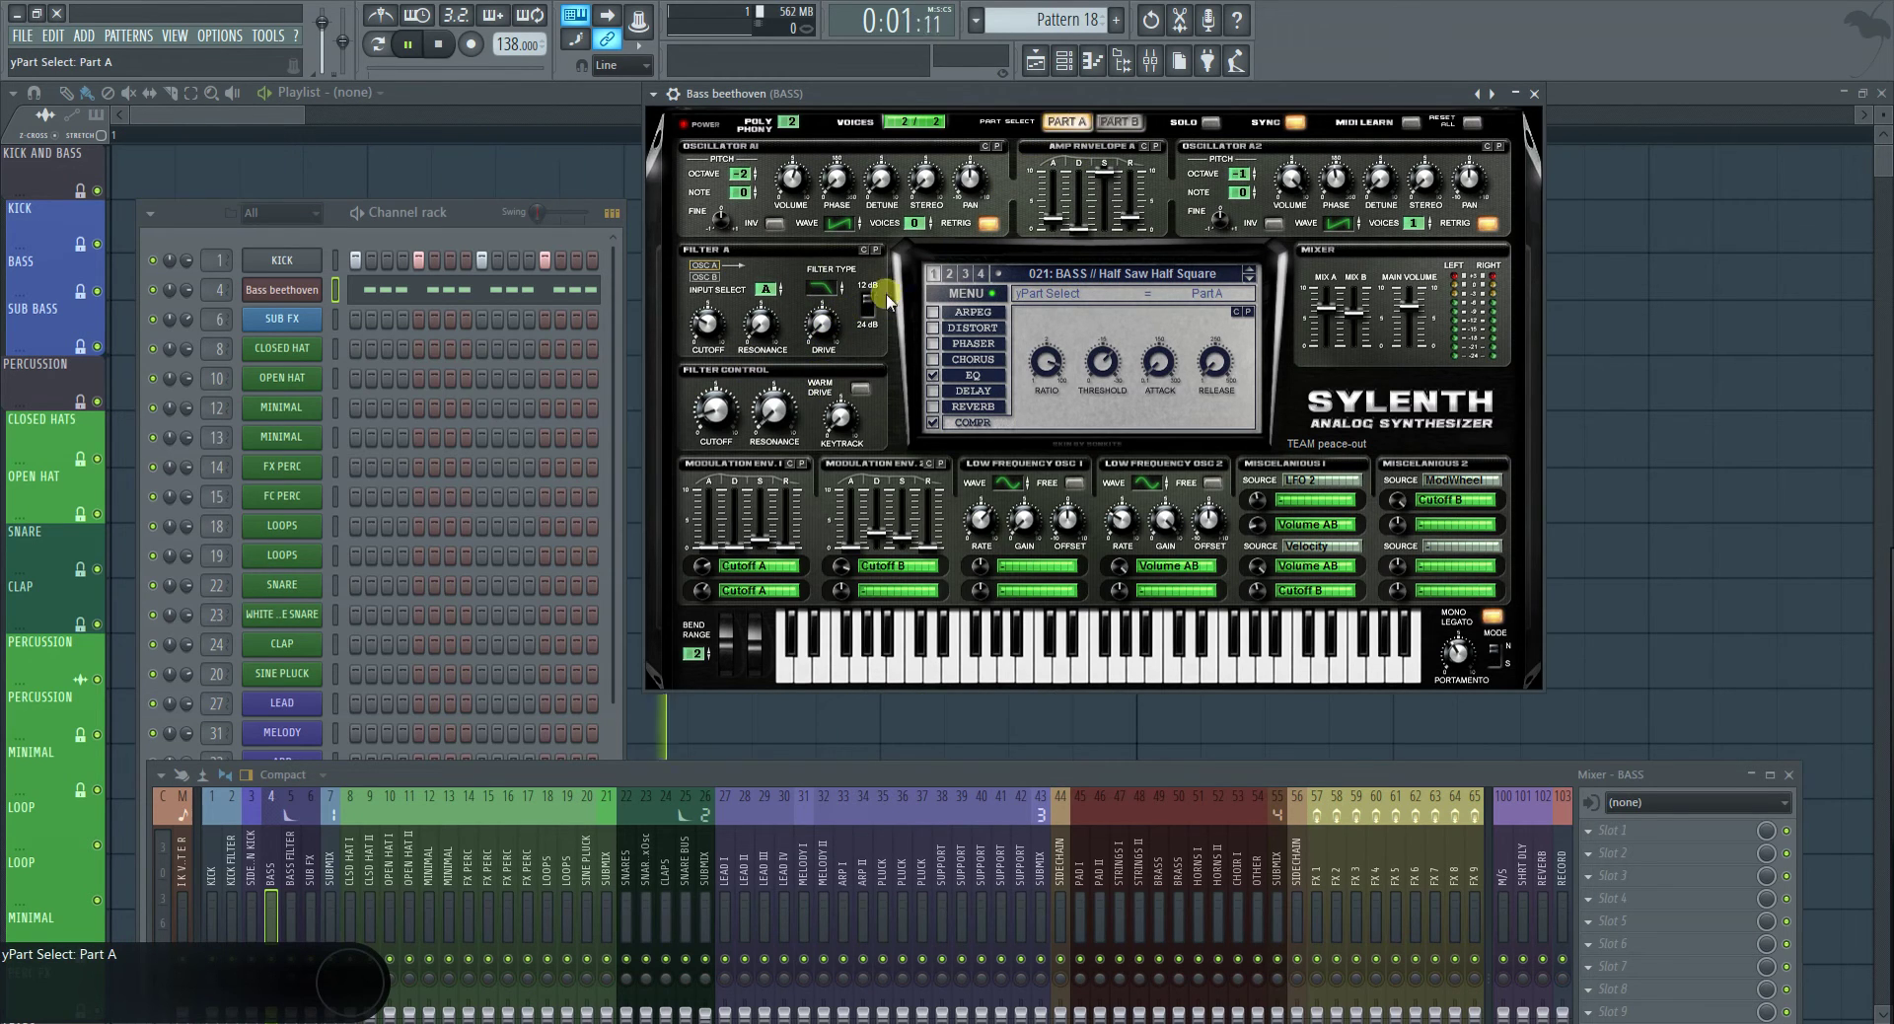
pyautogui.click(1120, 122)
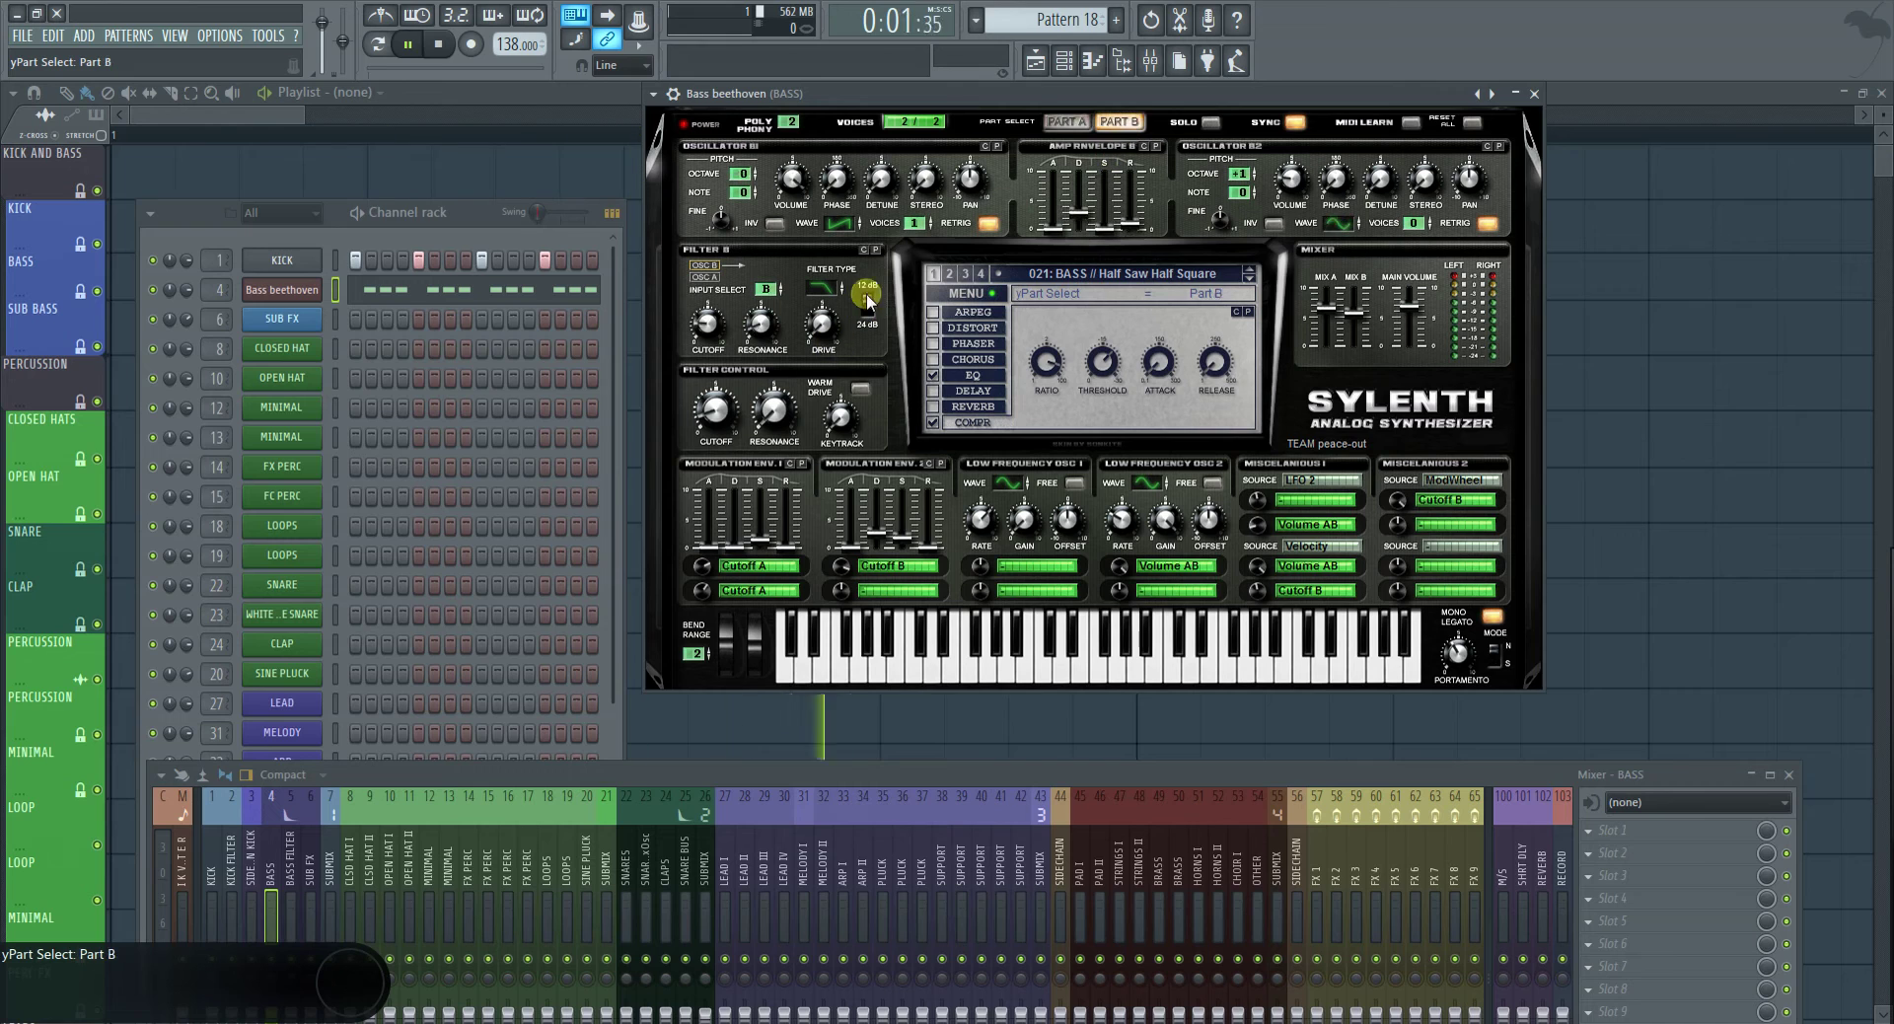
pyautogui.click(1071, 123)
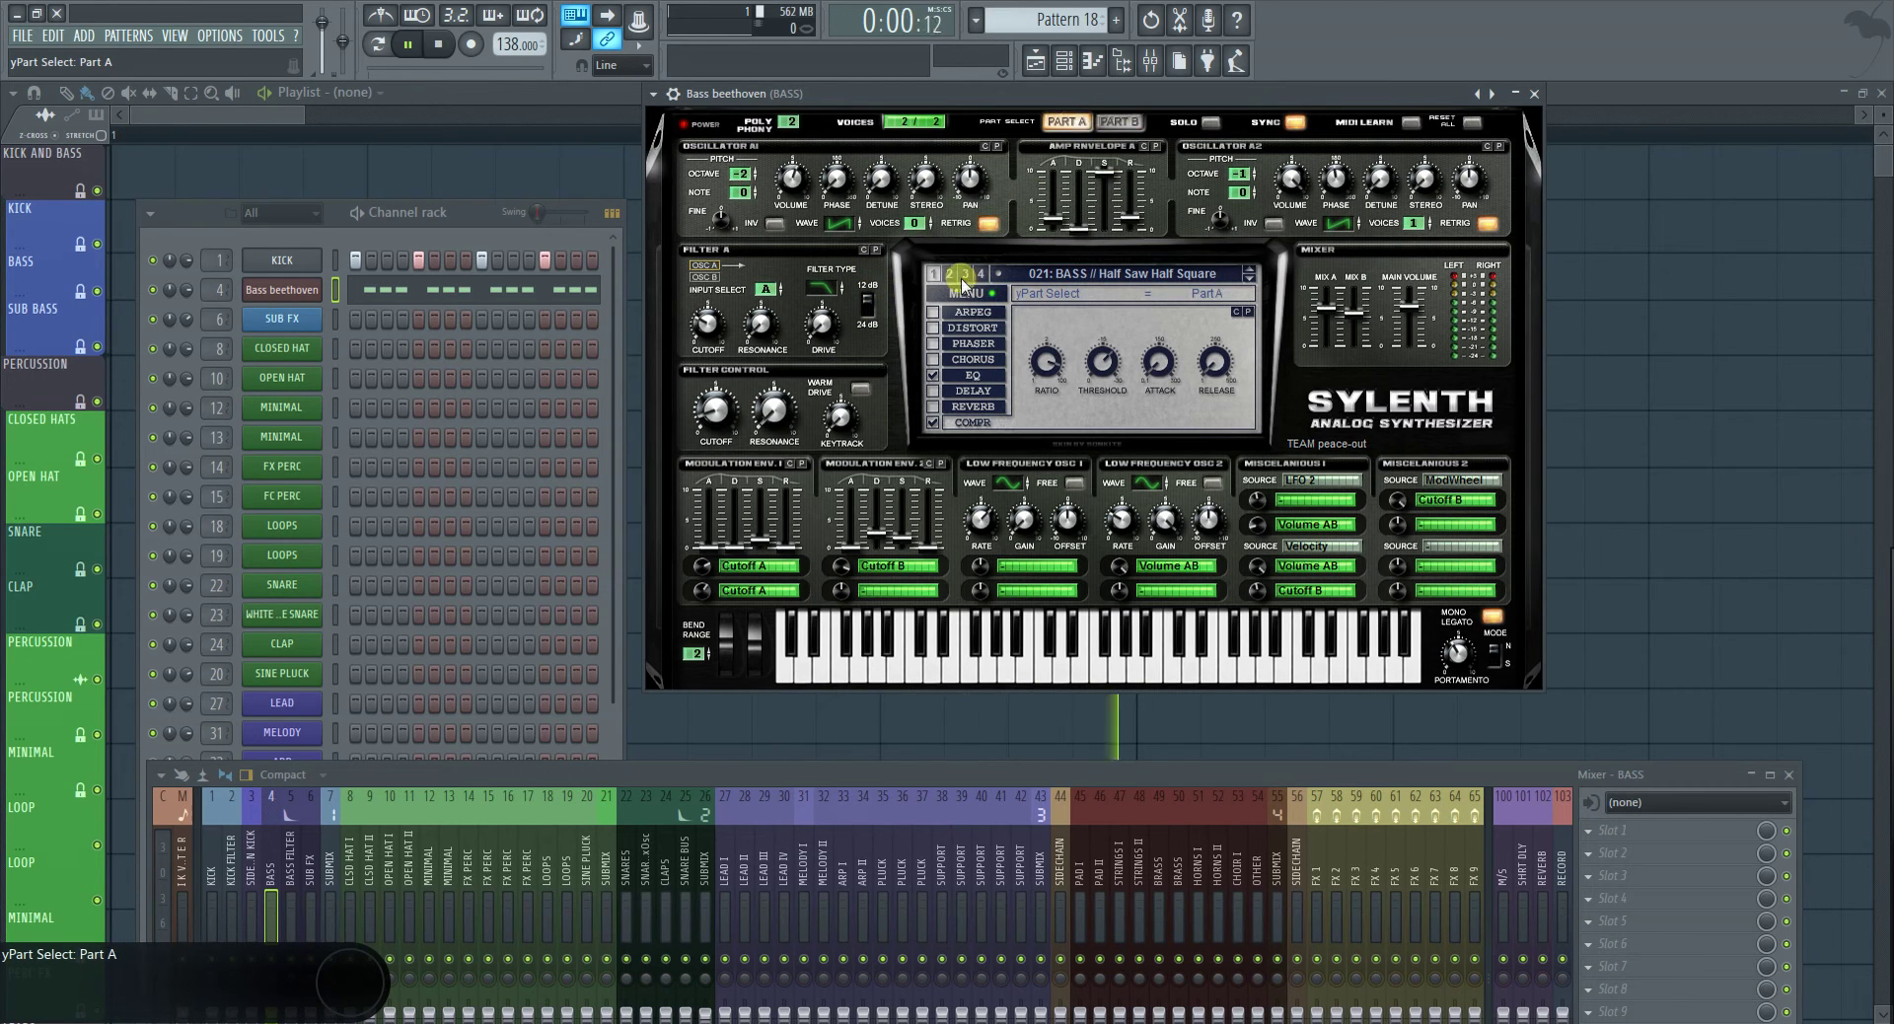
pyautogui.click(861, 325)
pyautogui.click(861, 326)
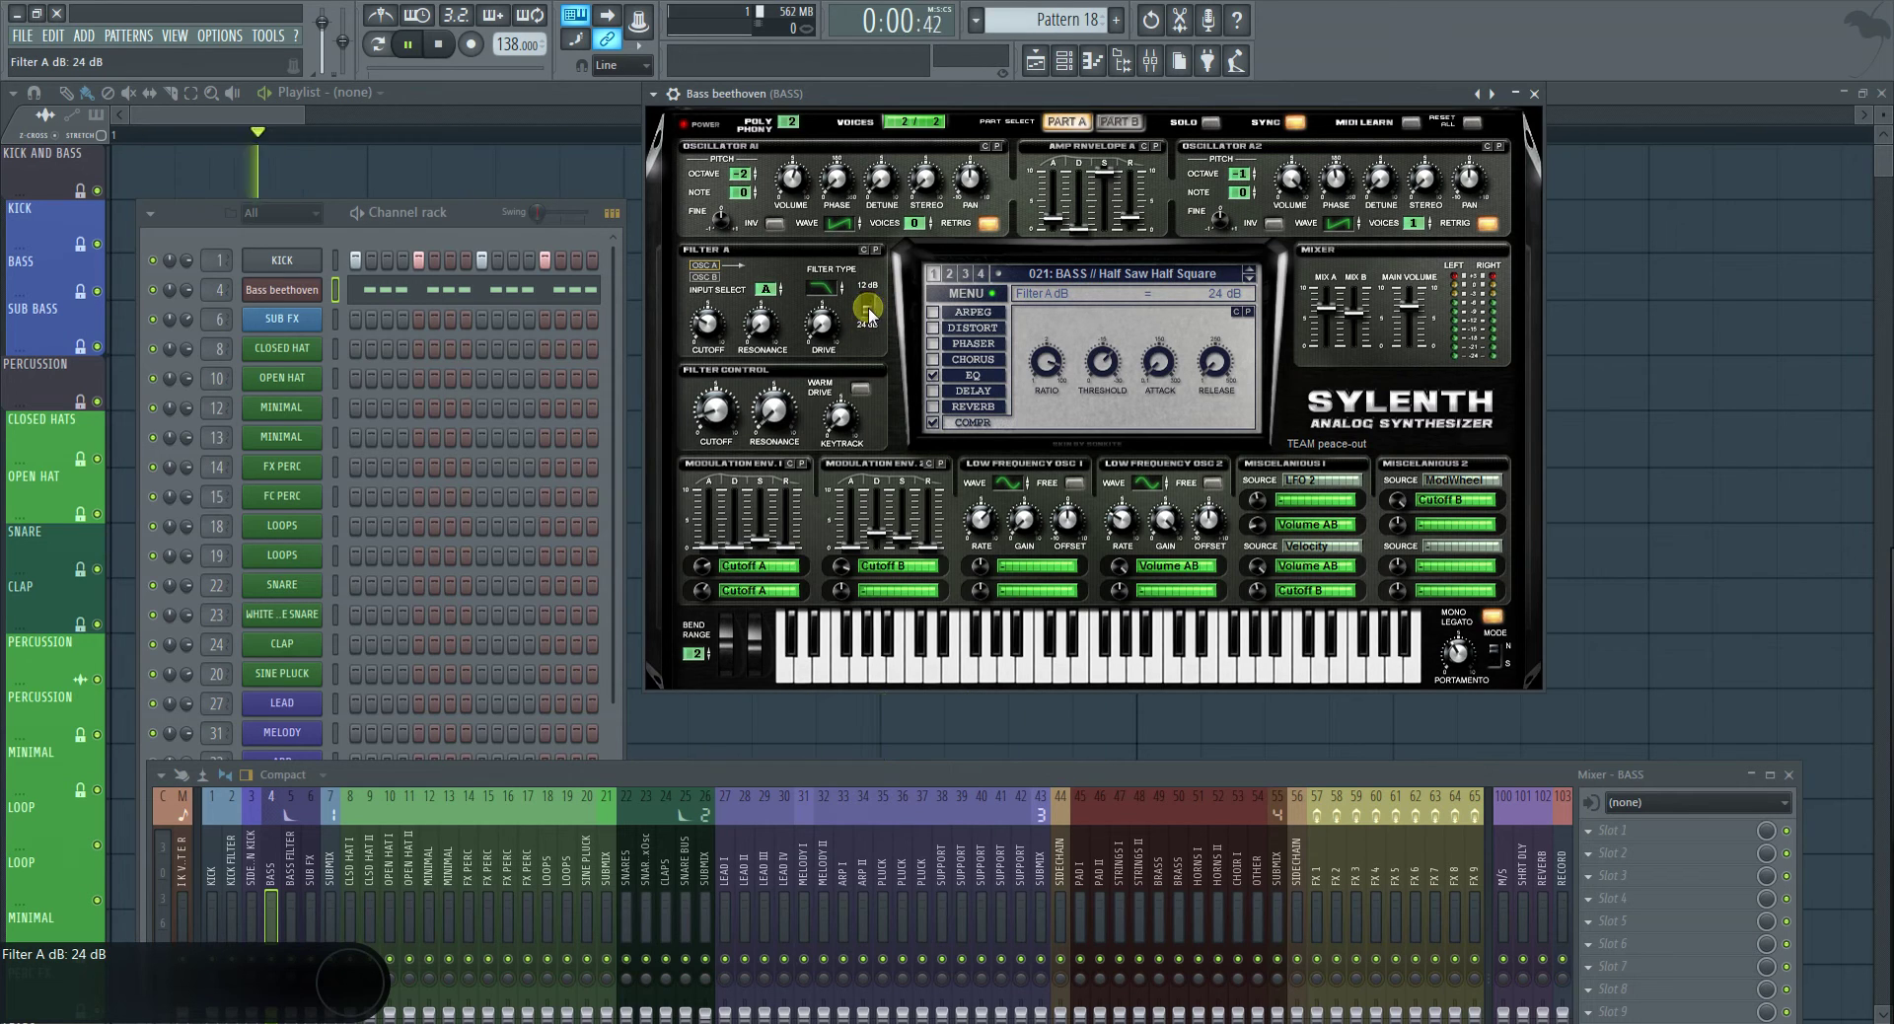
pyautogui.click(1119, 121)
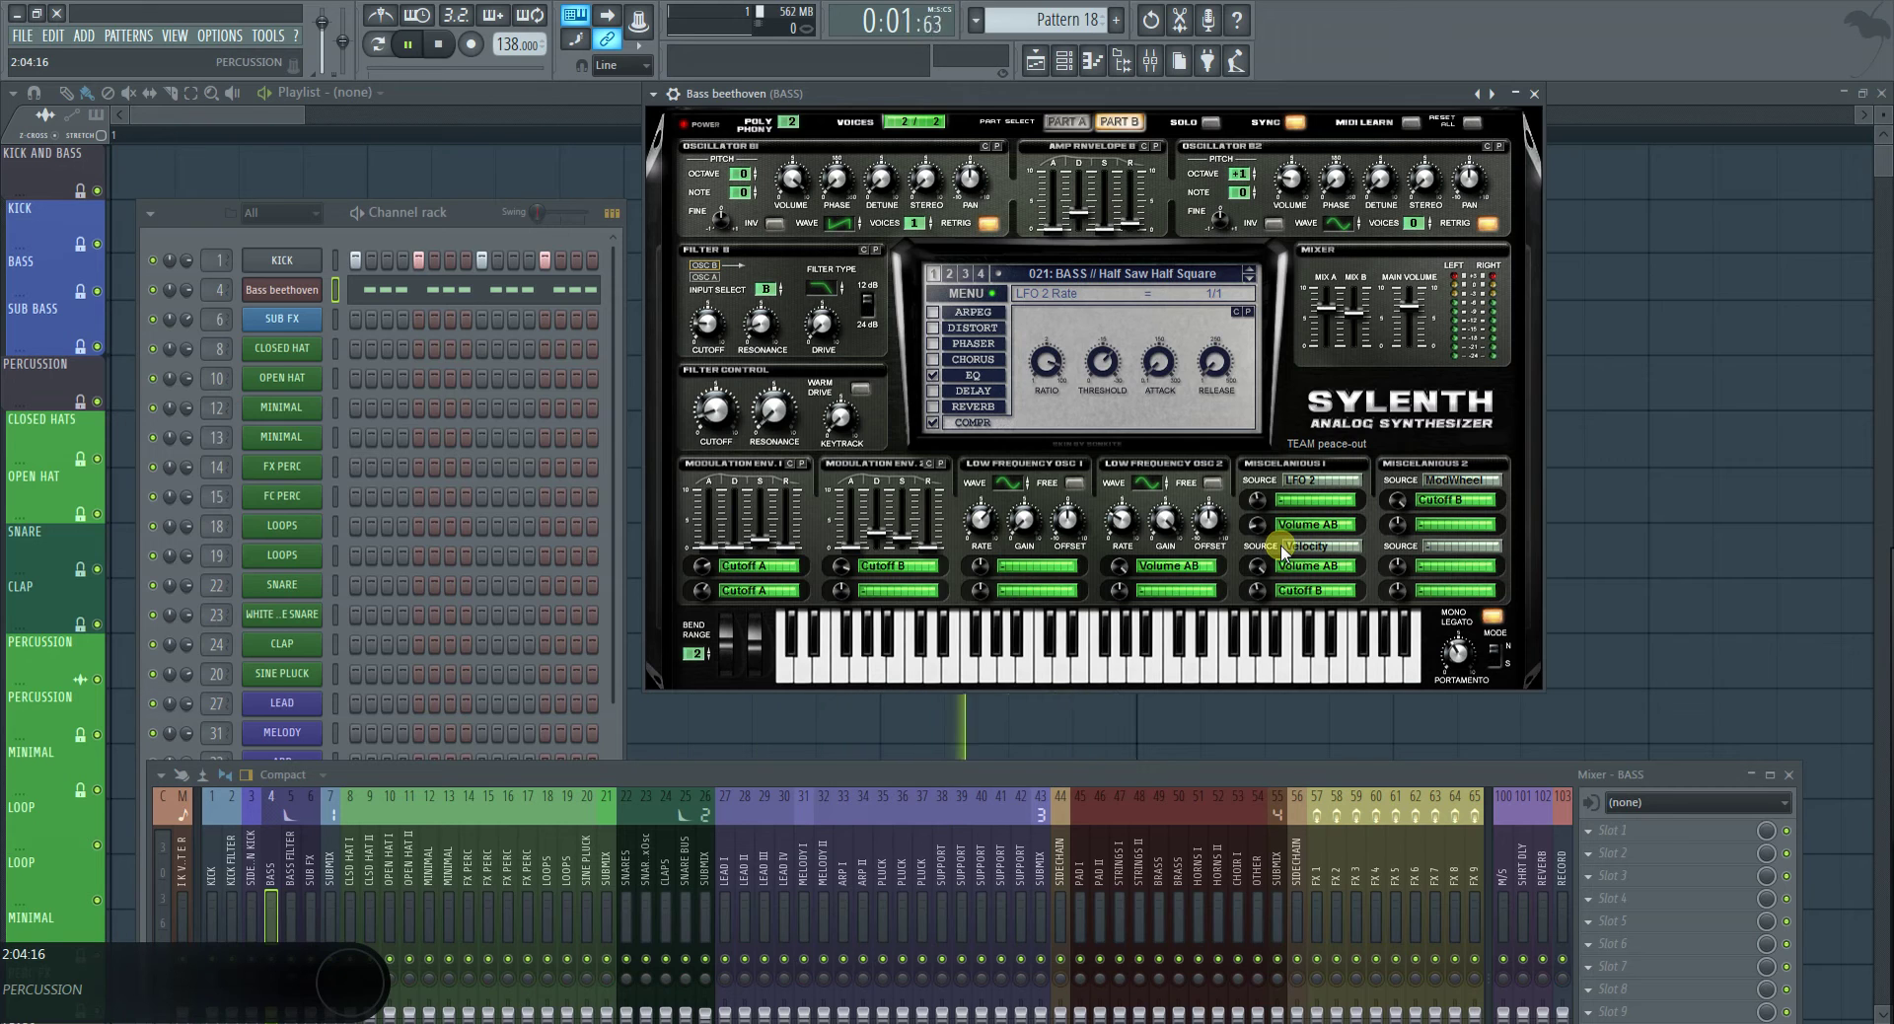
# Lower the velocity of the first note in each group of three bass notes to about 60%
pyautogui.moveTo(1233, 94); pyautogui.dragTo(1239, 118)
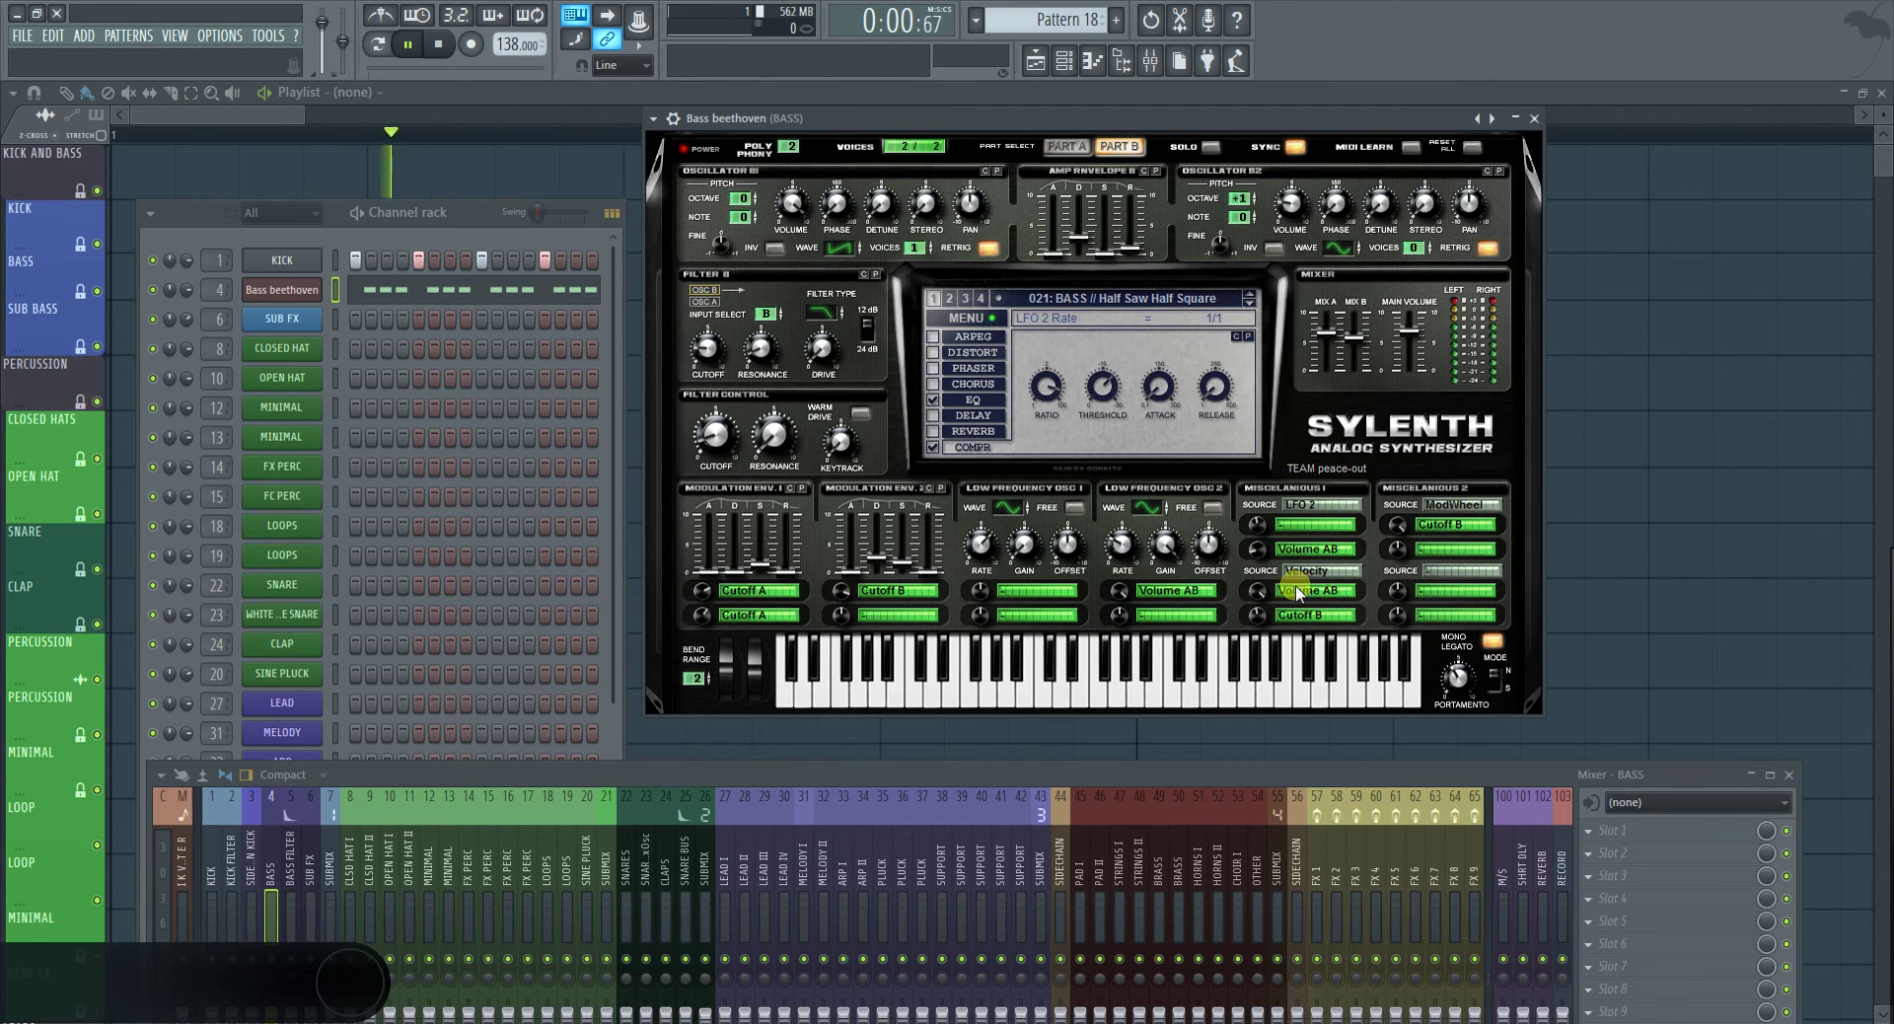
pyautogui.click(394, 289)
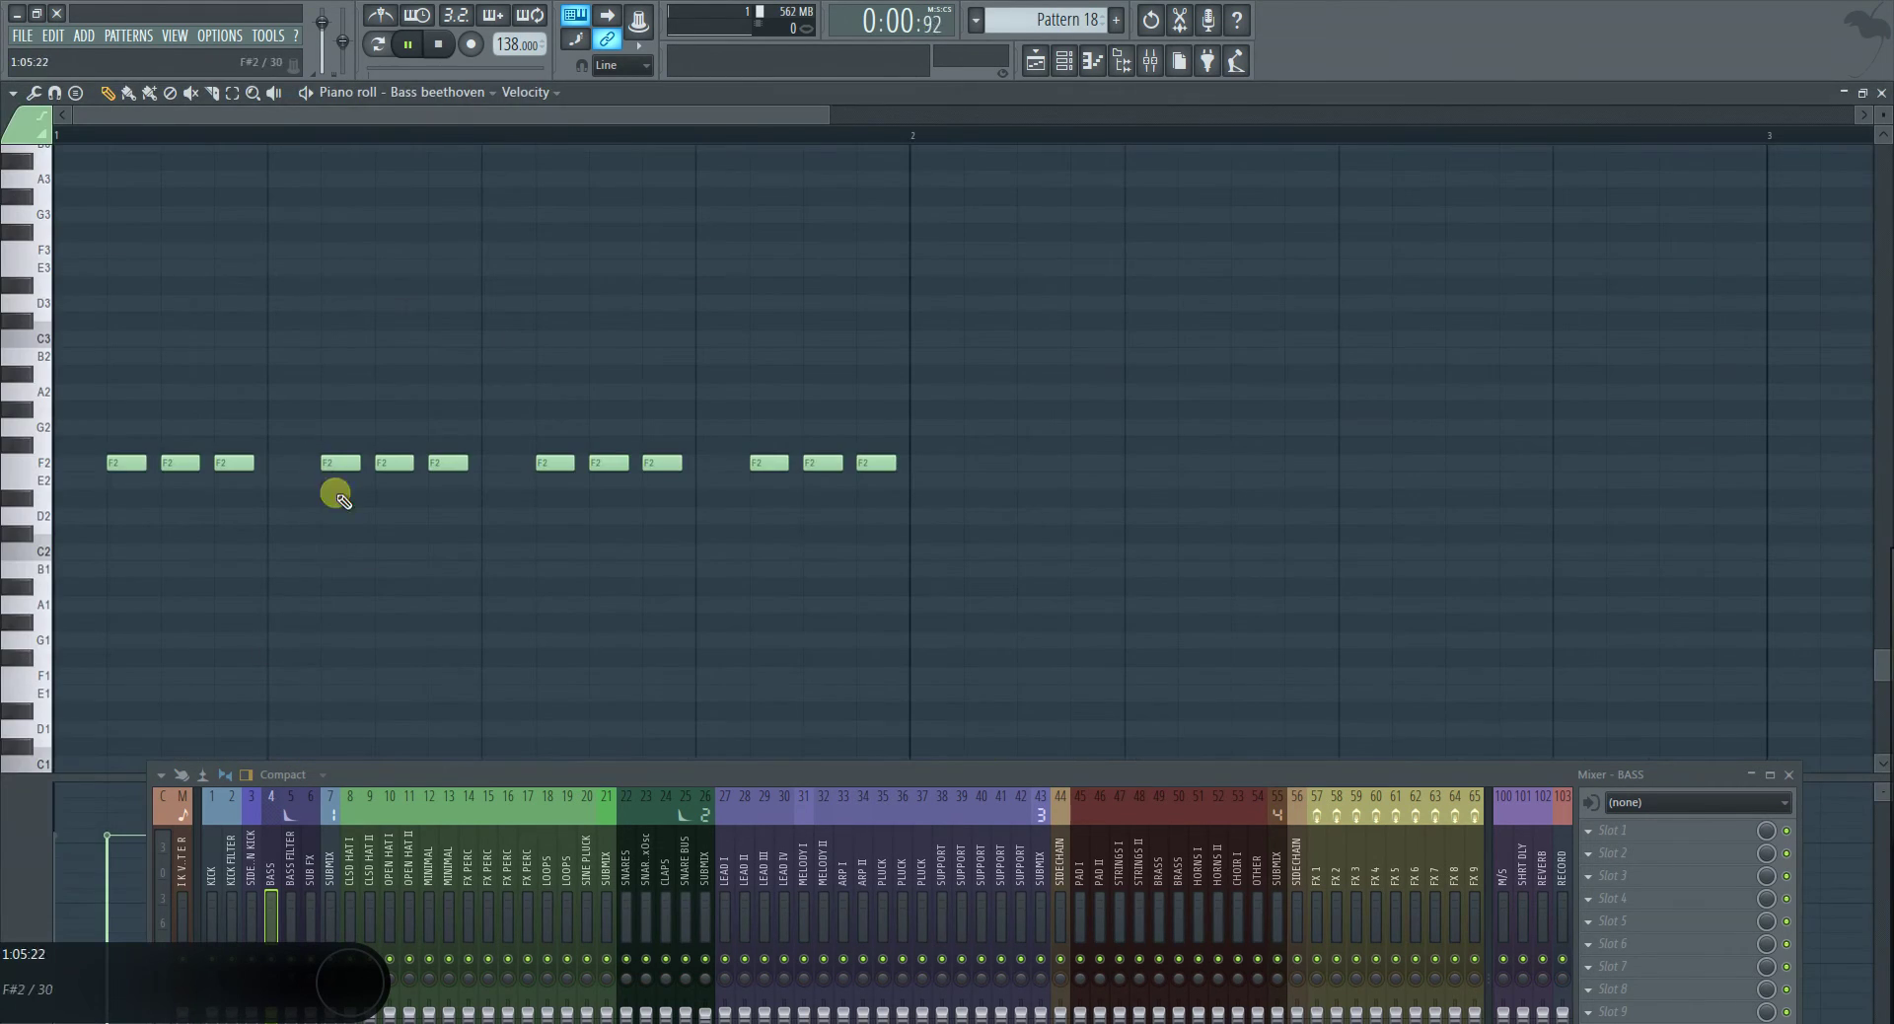
pyautogui.moveTo(452, 779); pyautogui.dragTo(639, 422)
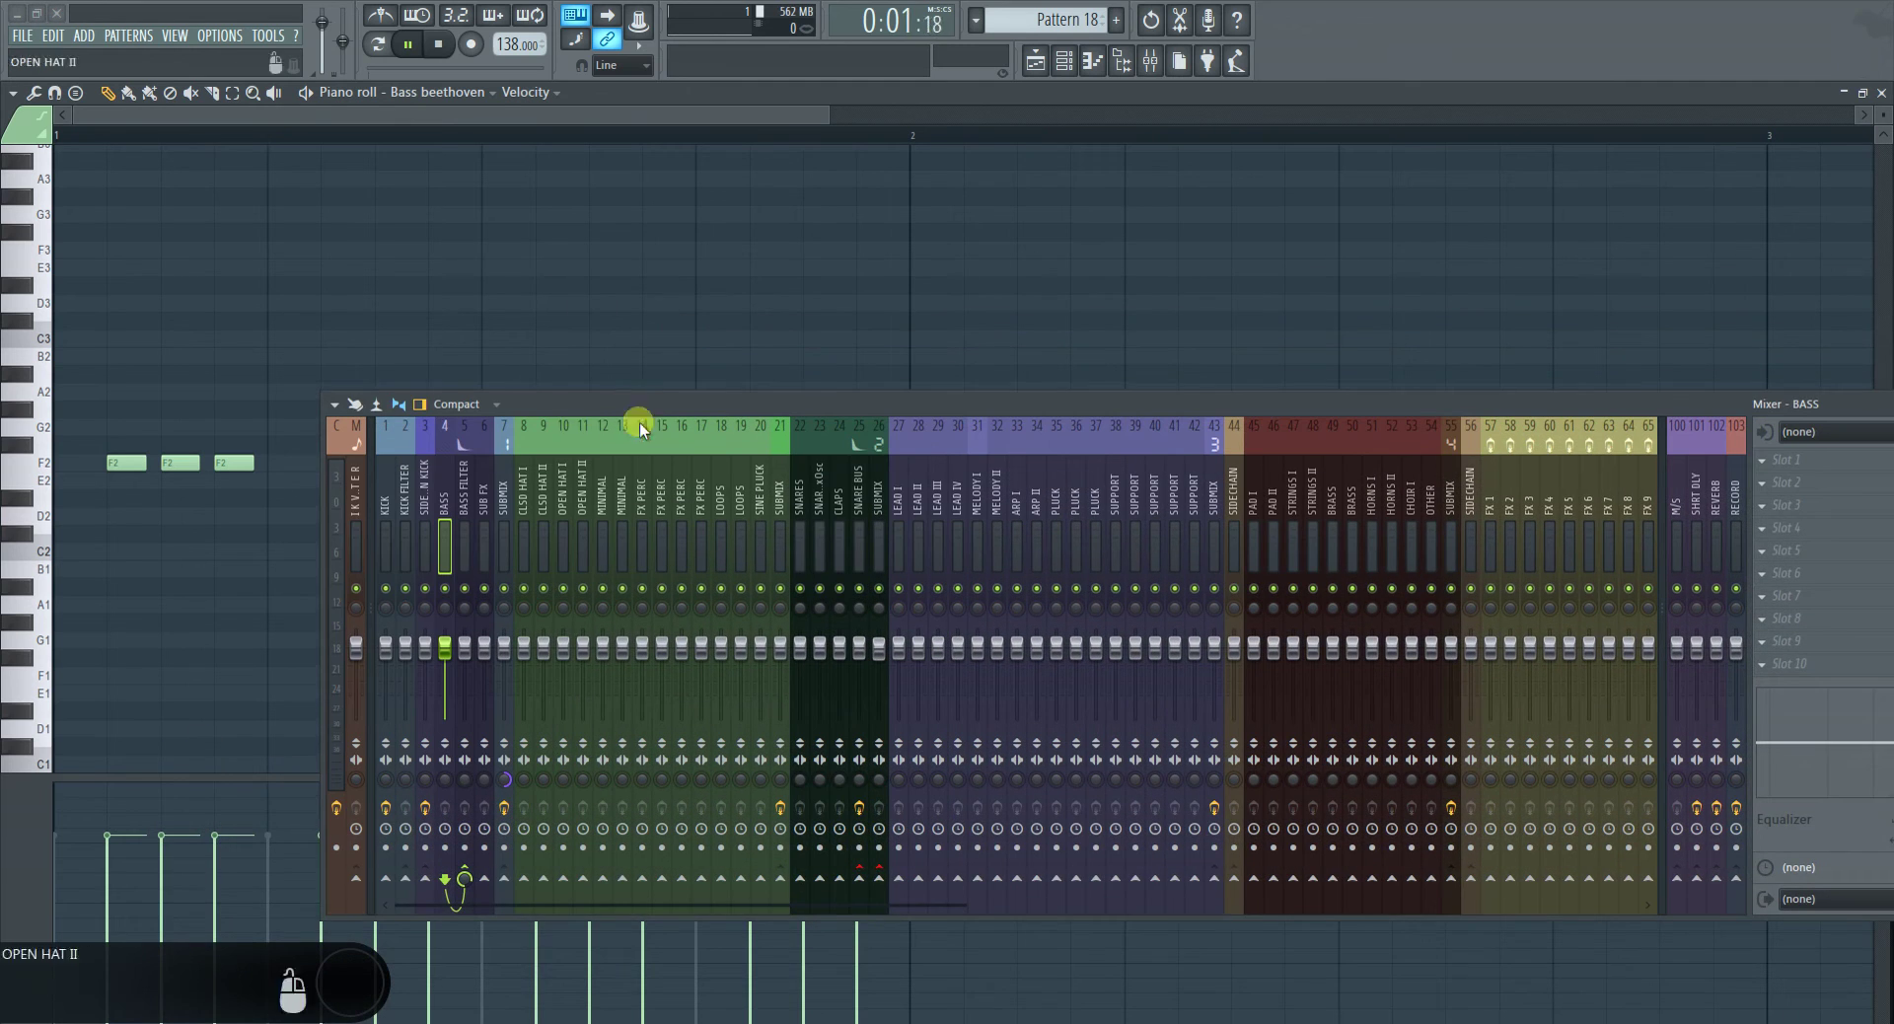
pyautogui.click(1830, 417)
pyautogui.moveTo(91, 860); pyautogui.dragTo(115, 877)
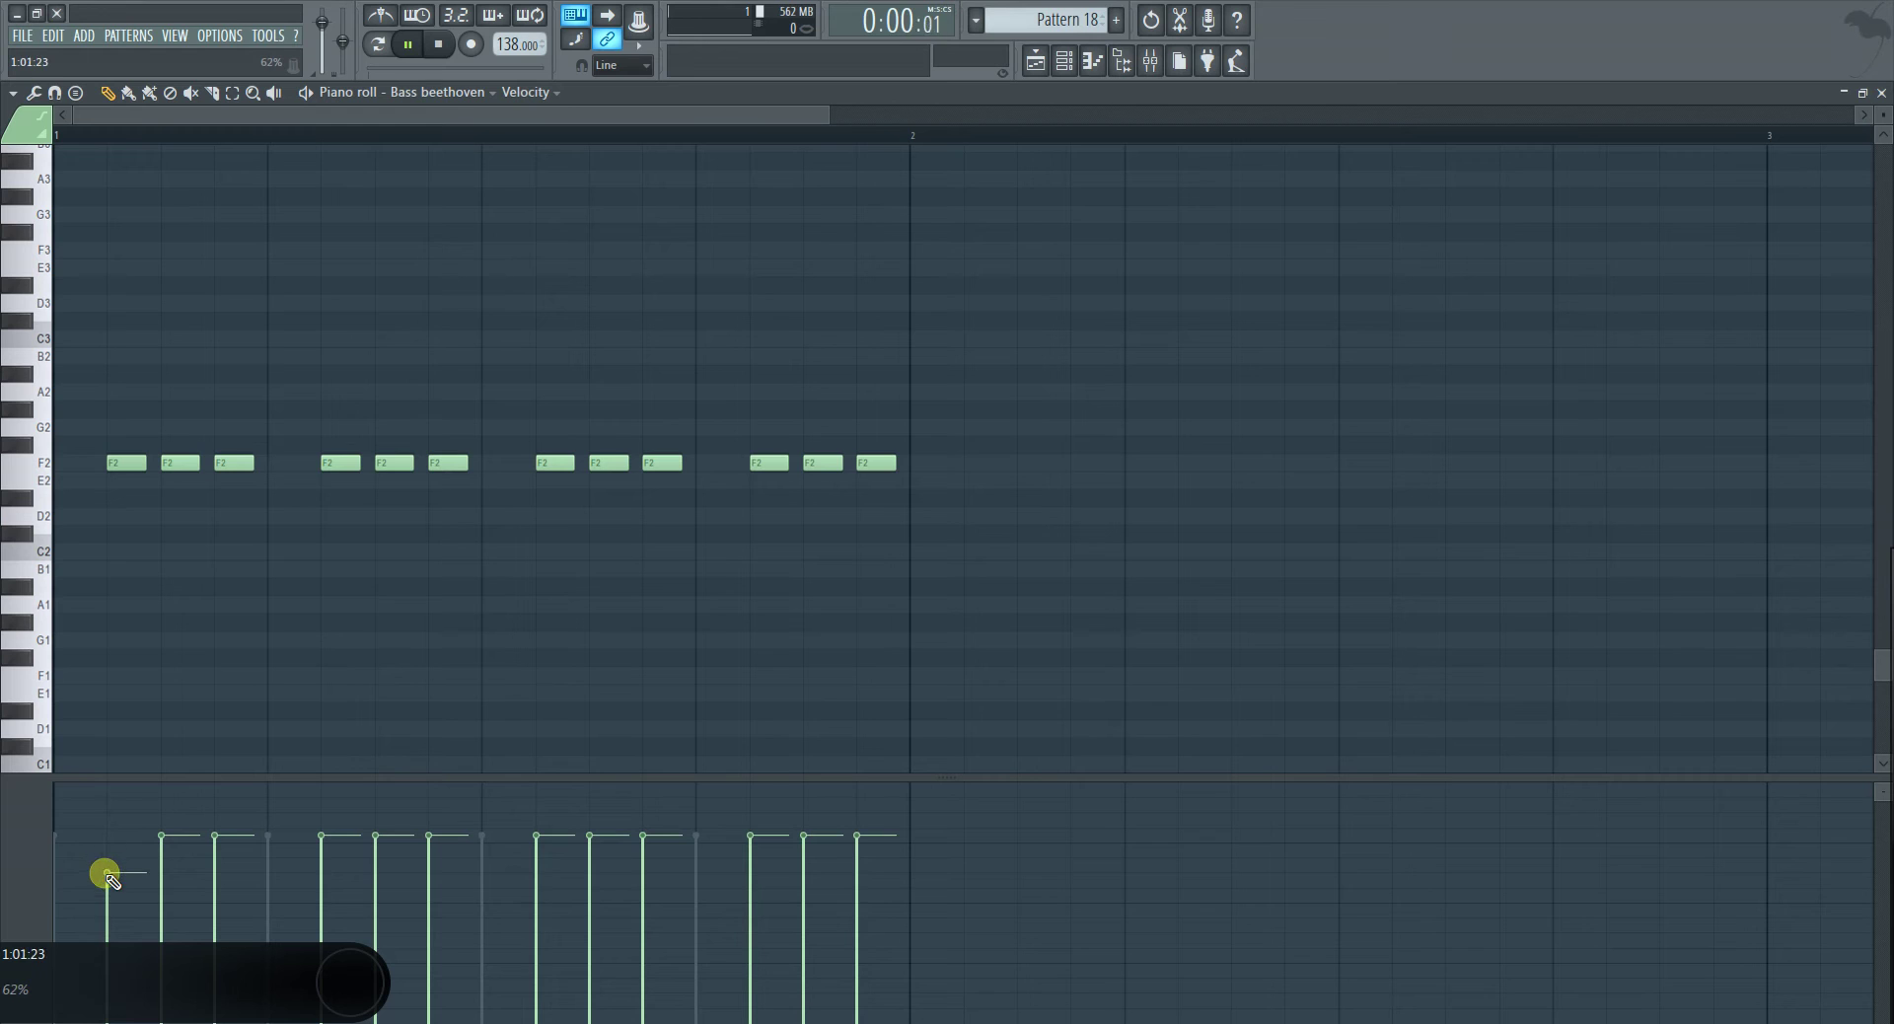
pyautogui.click(535, 873)
pyautogui.click(750, 875)
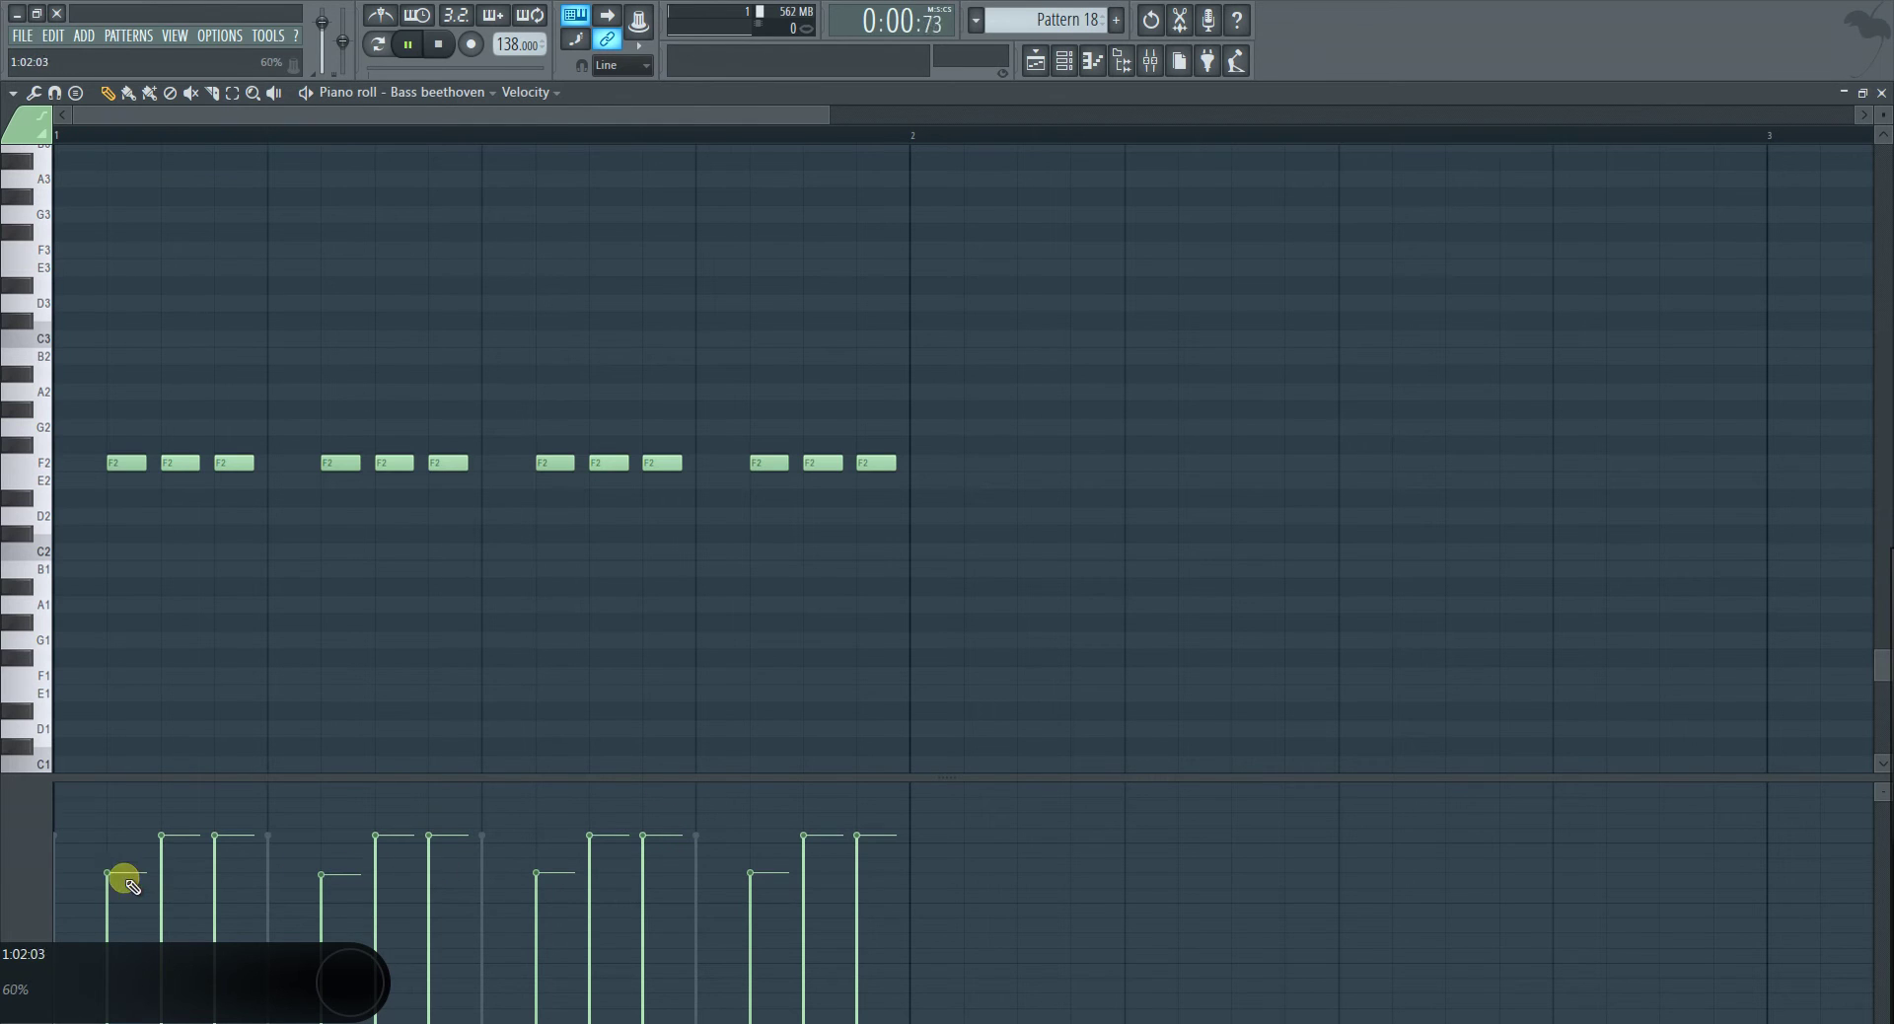
pyautogui.click(1881, 92)
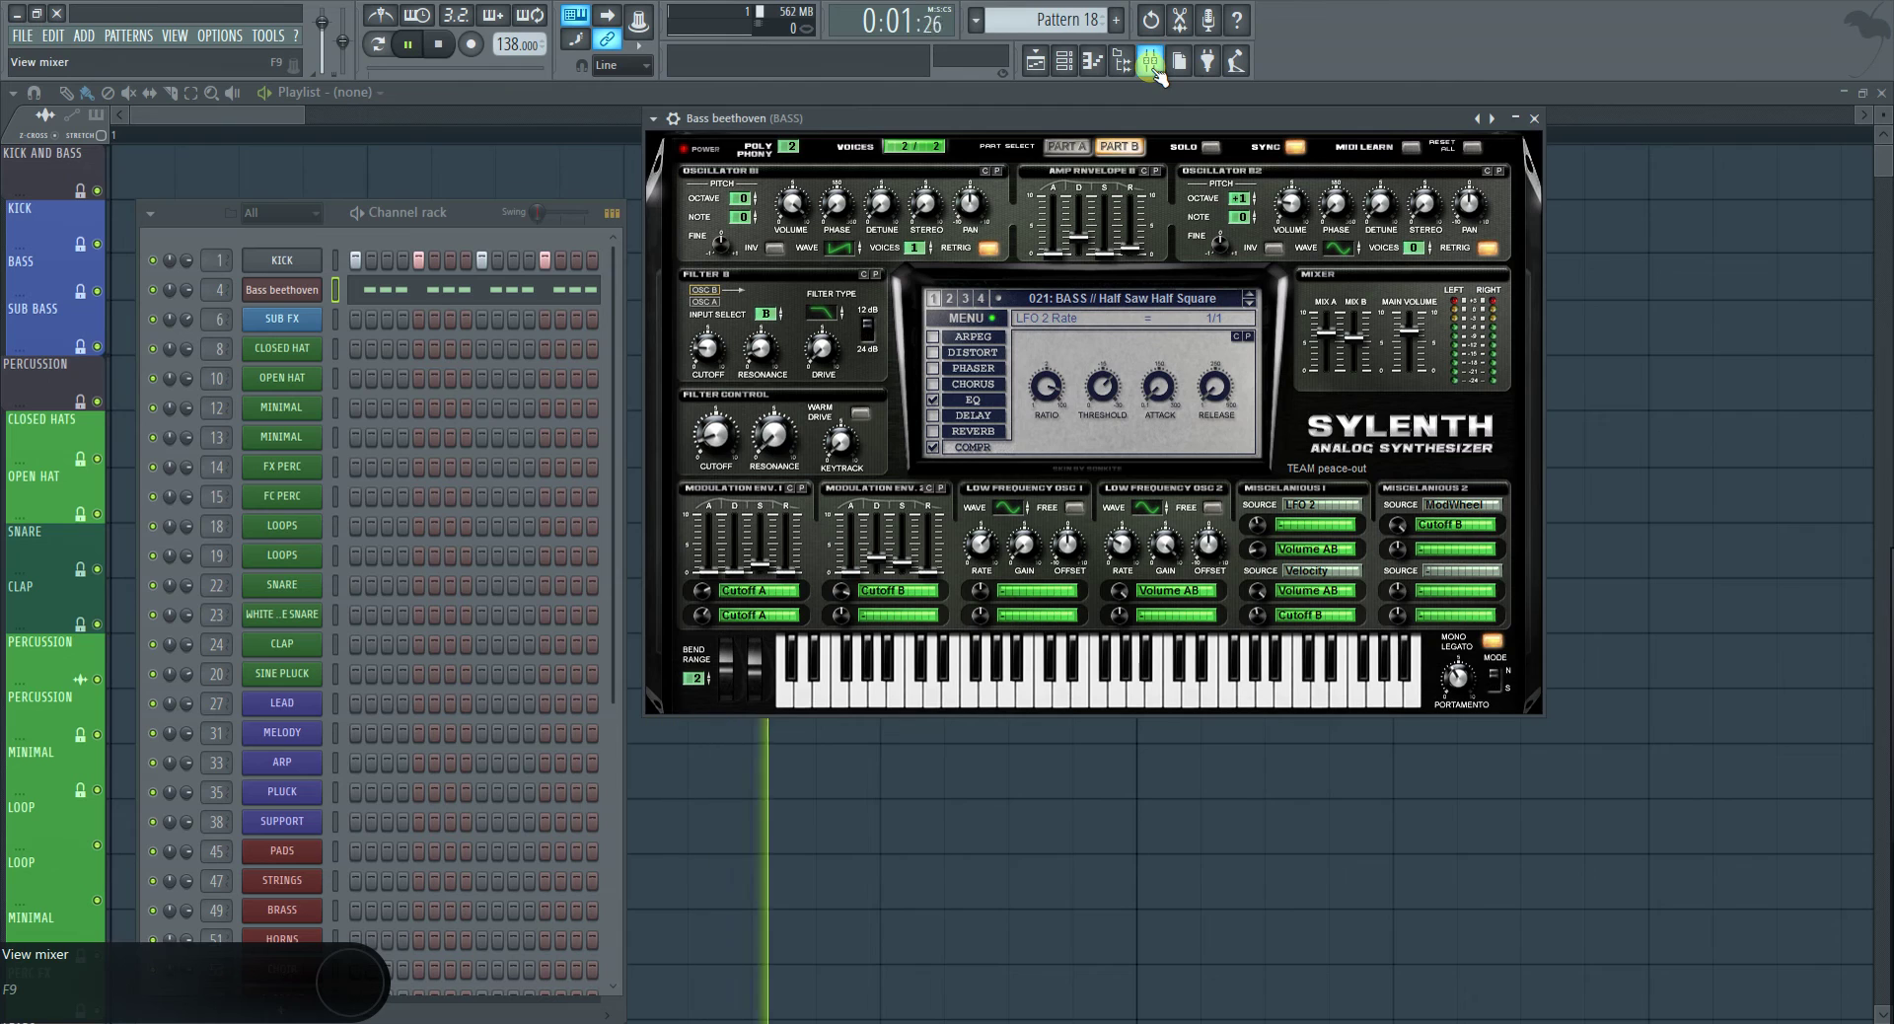
# Set the bass synth's portamento time to 3.57 and try a G#2 note overlapping the second group's last F2, removing it again
pyautogui.moveTo(1457, 682); pyautogui.dragTo(1452, 678)
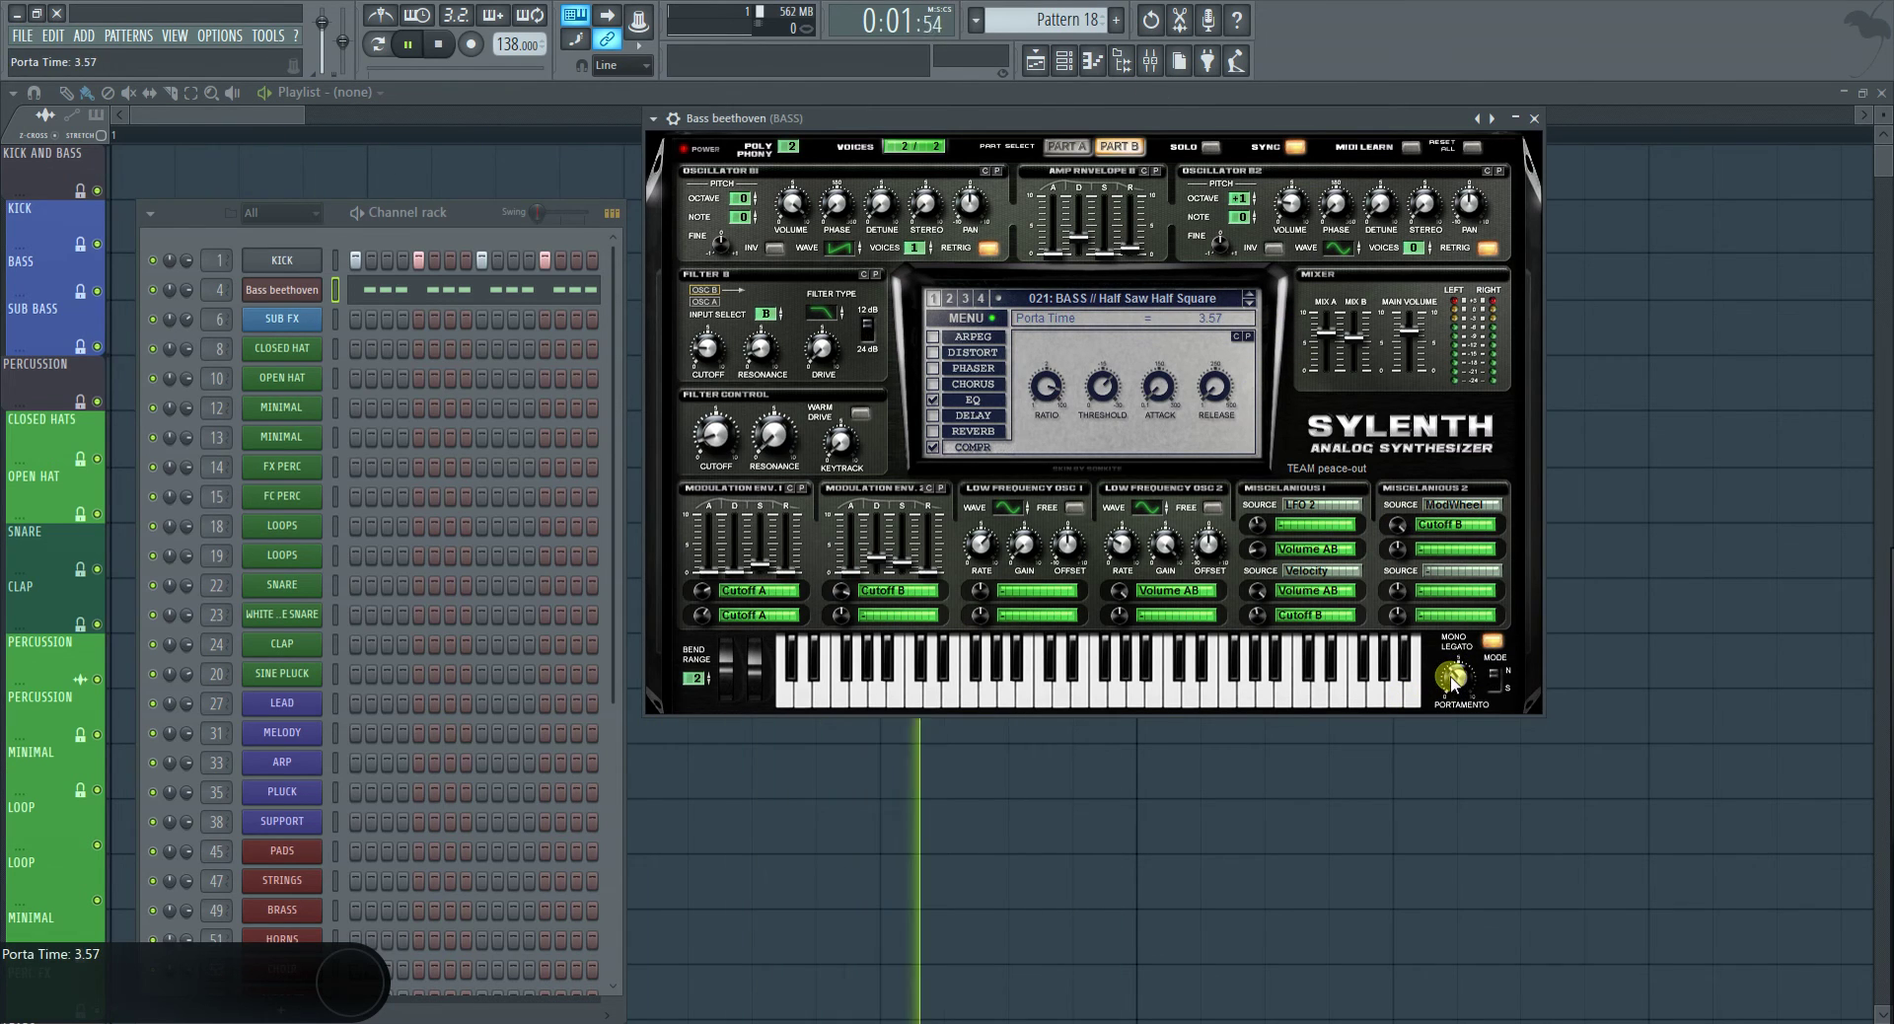
pyautogui.click(445, 298)
pyautogui.click(662, 412)
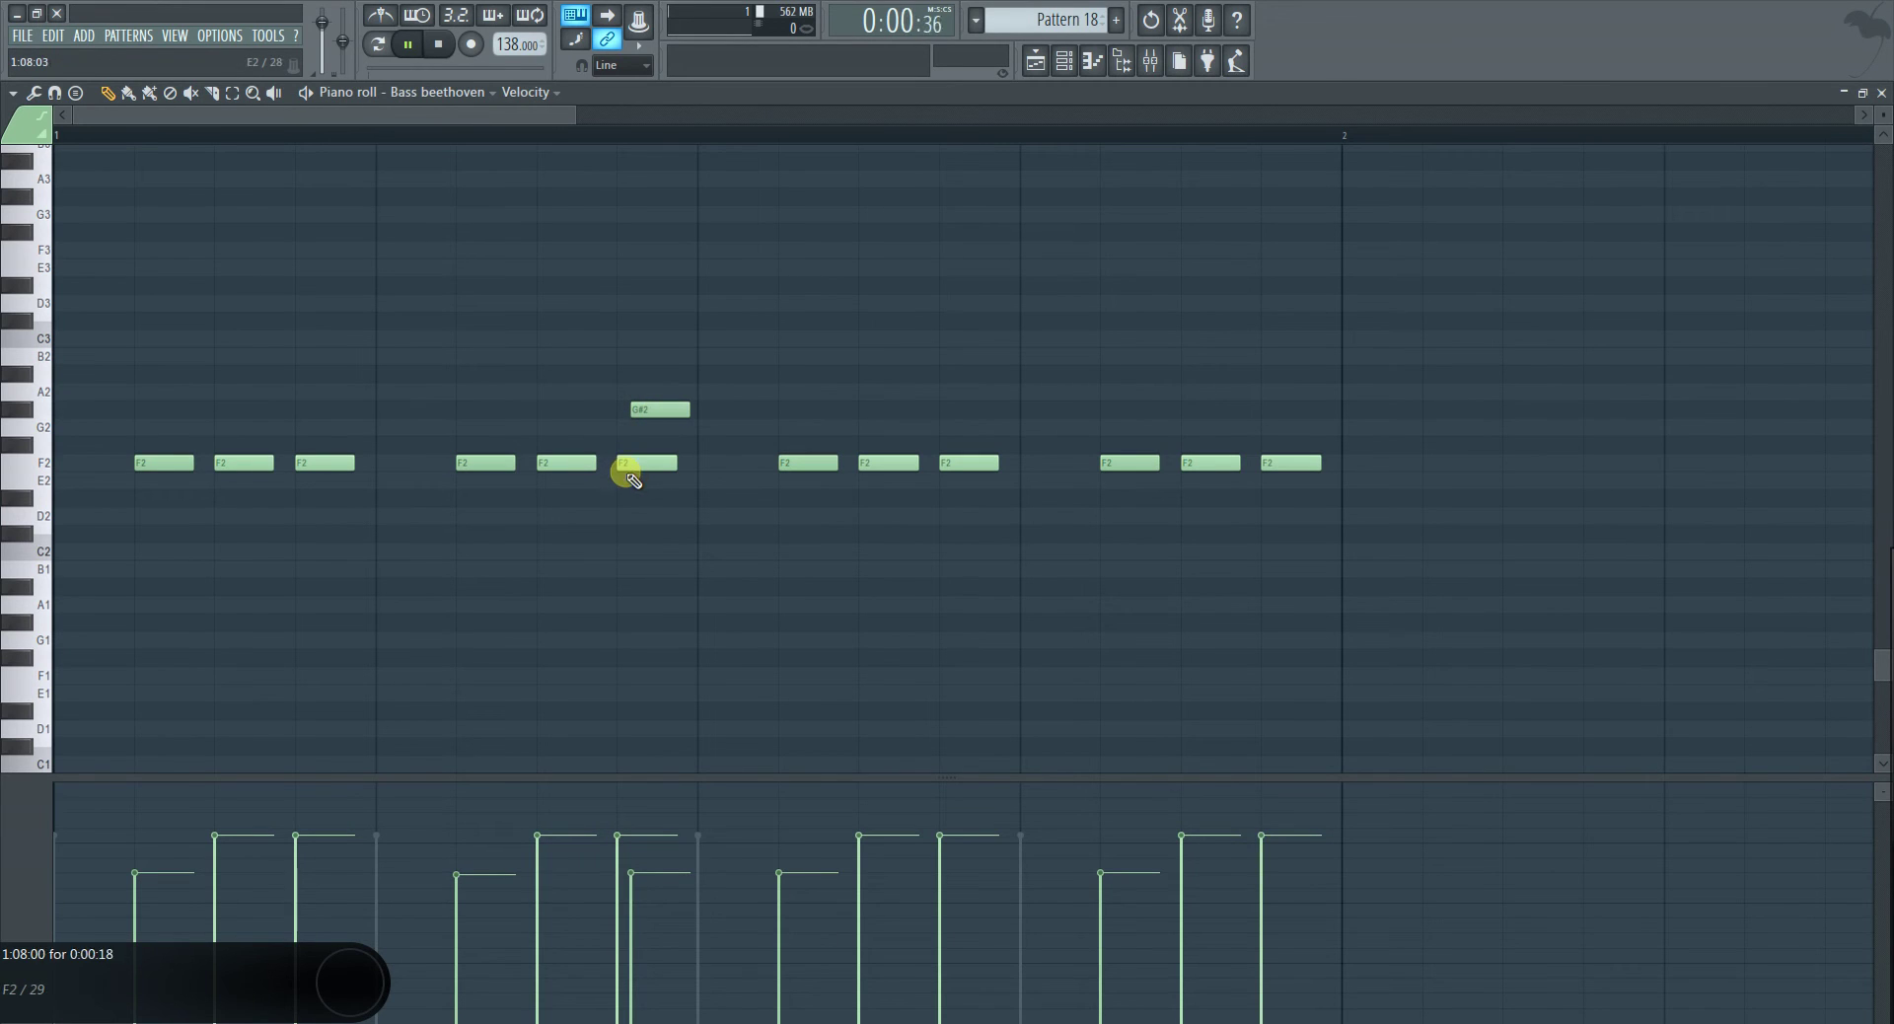
pyautogui.click(643, 418)
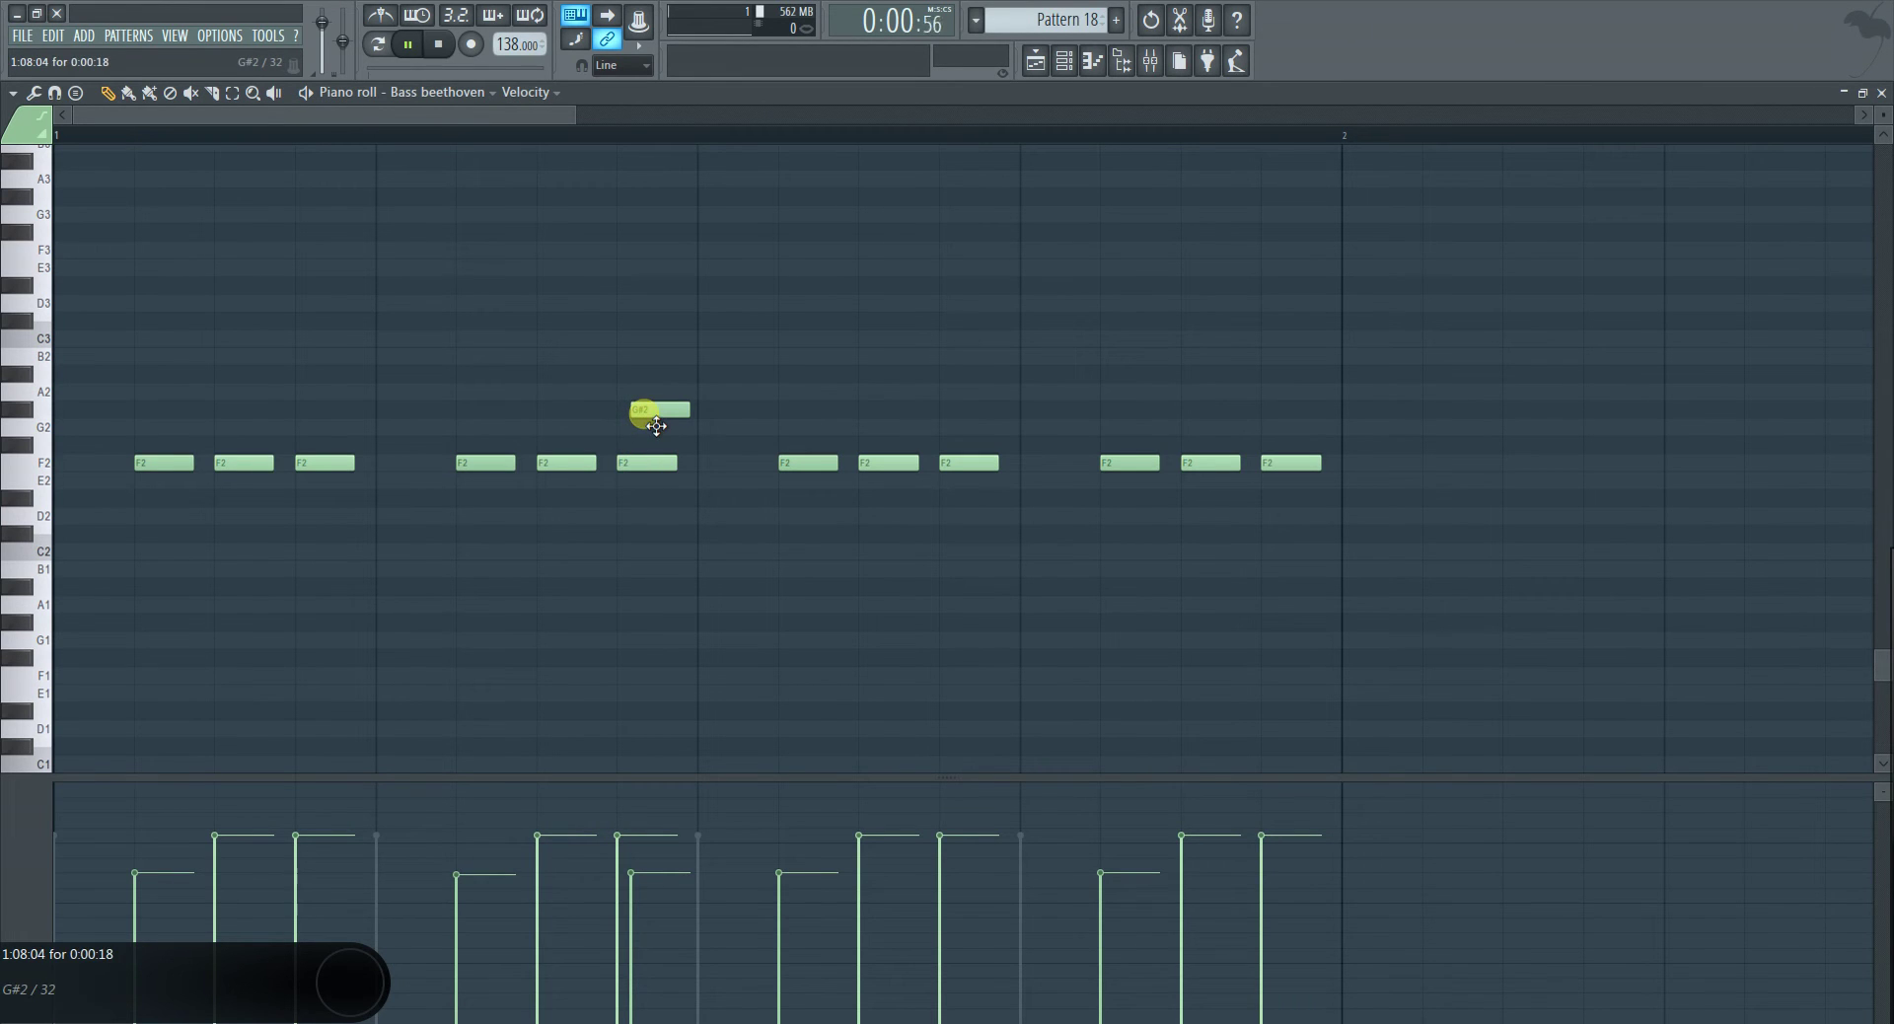
pyautogui.rightClick(656, 425)
pyautogui.click(1880, 92)
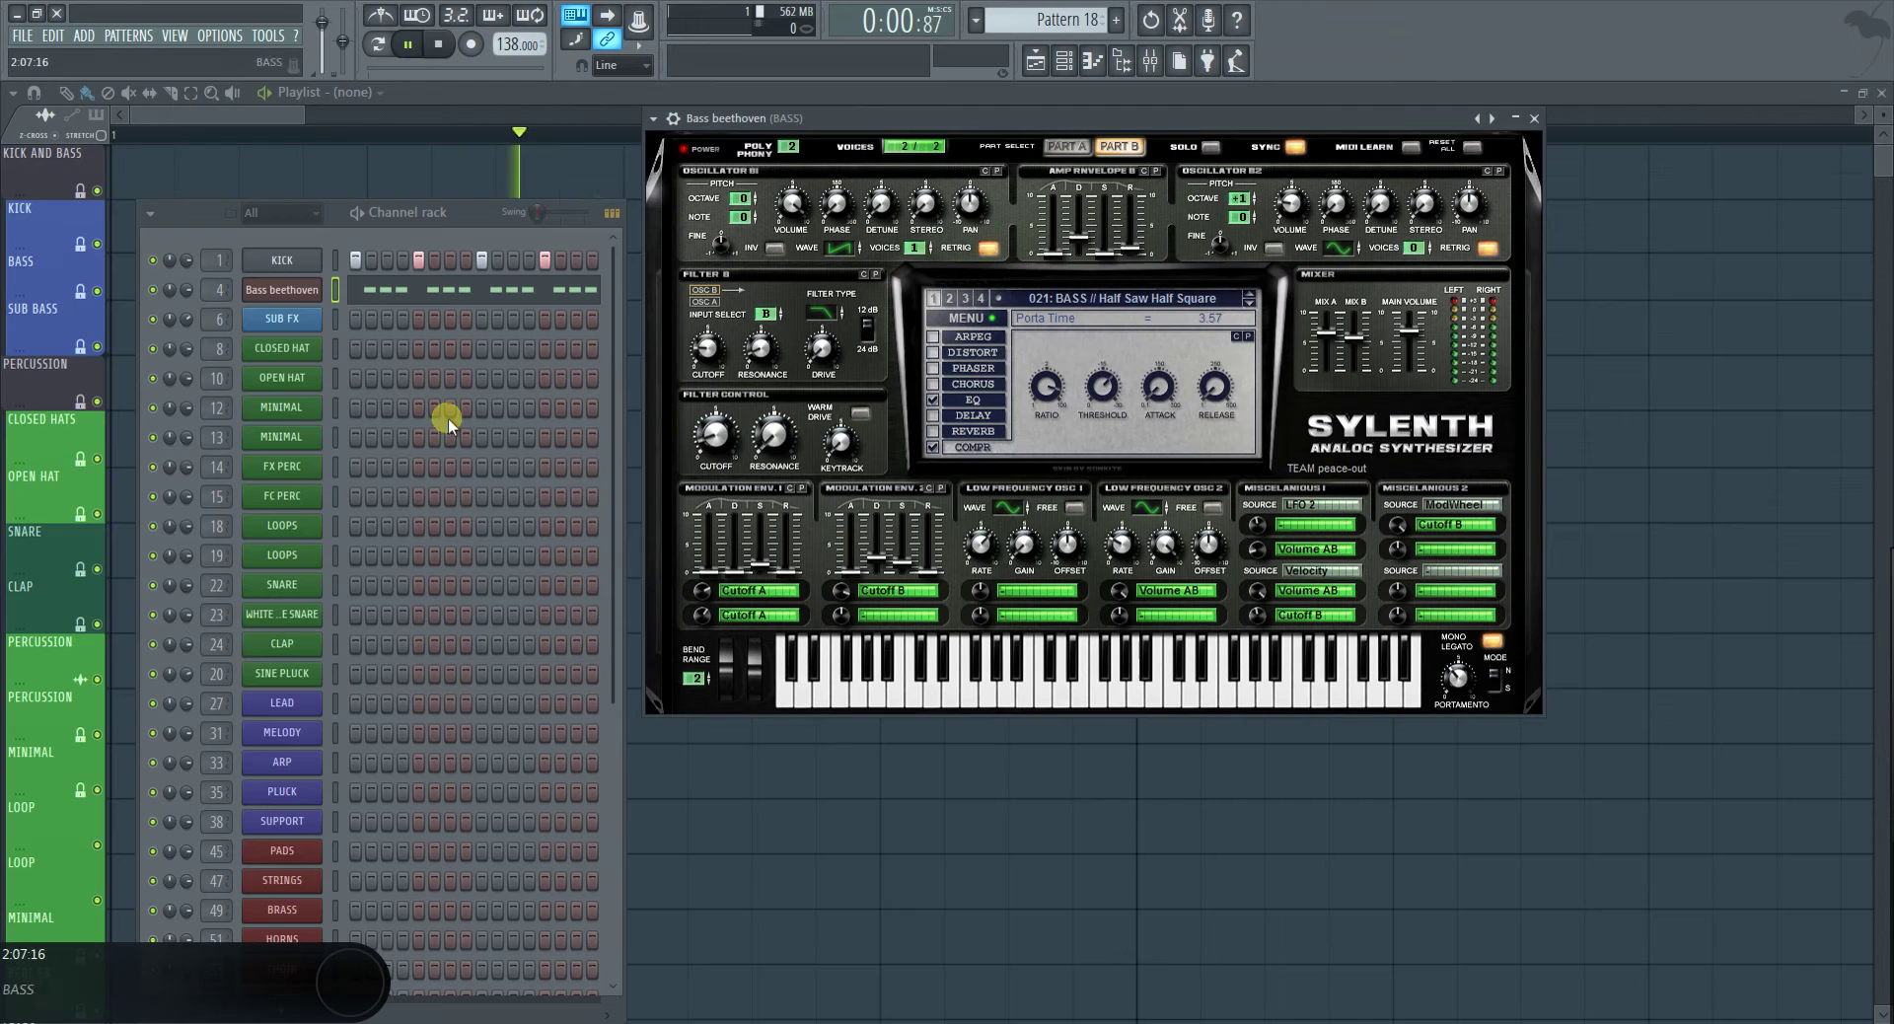
# Load EQuilibrium into the first effect slot of the BASS mixer track and clear the mixer from view
pyautogui.click(1149, 62)
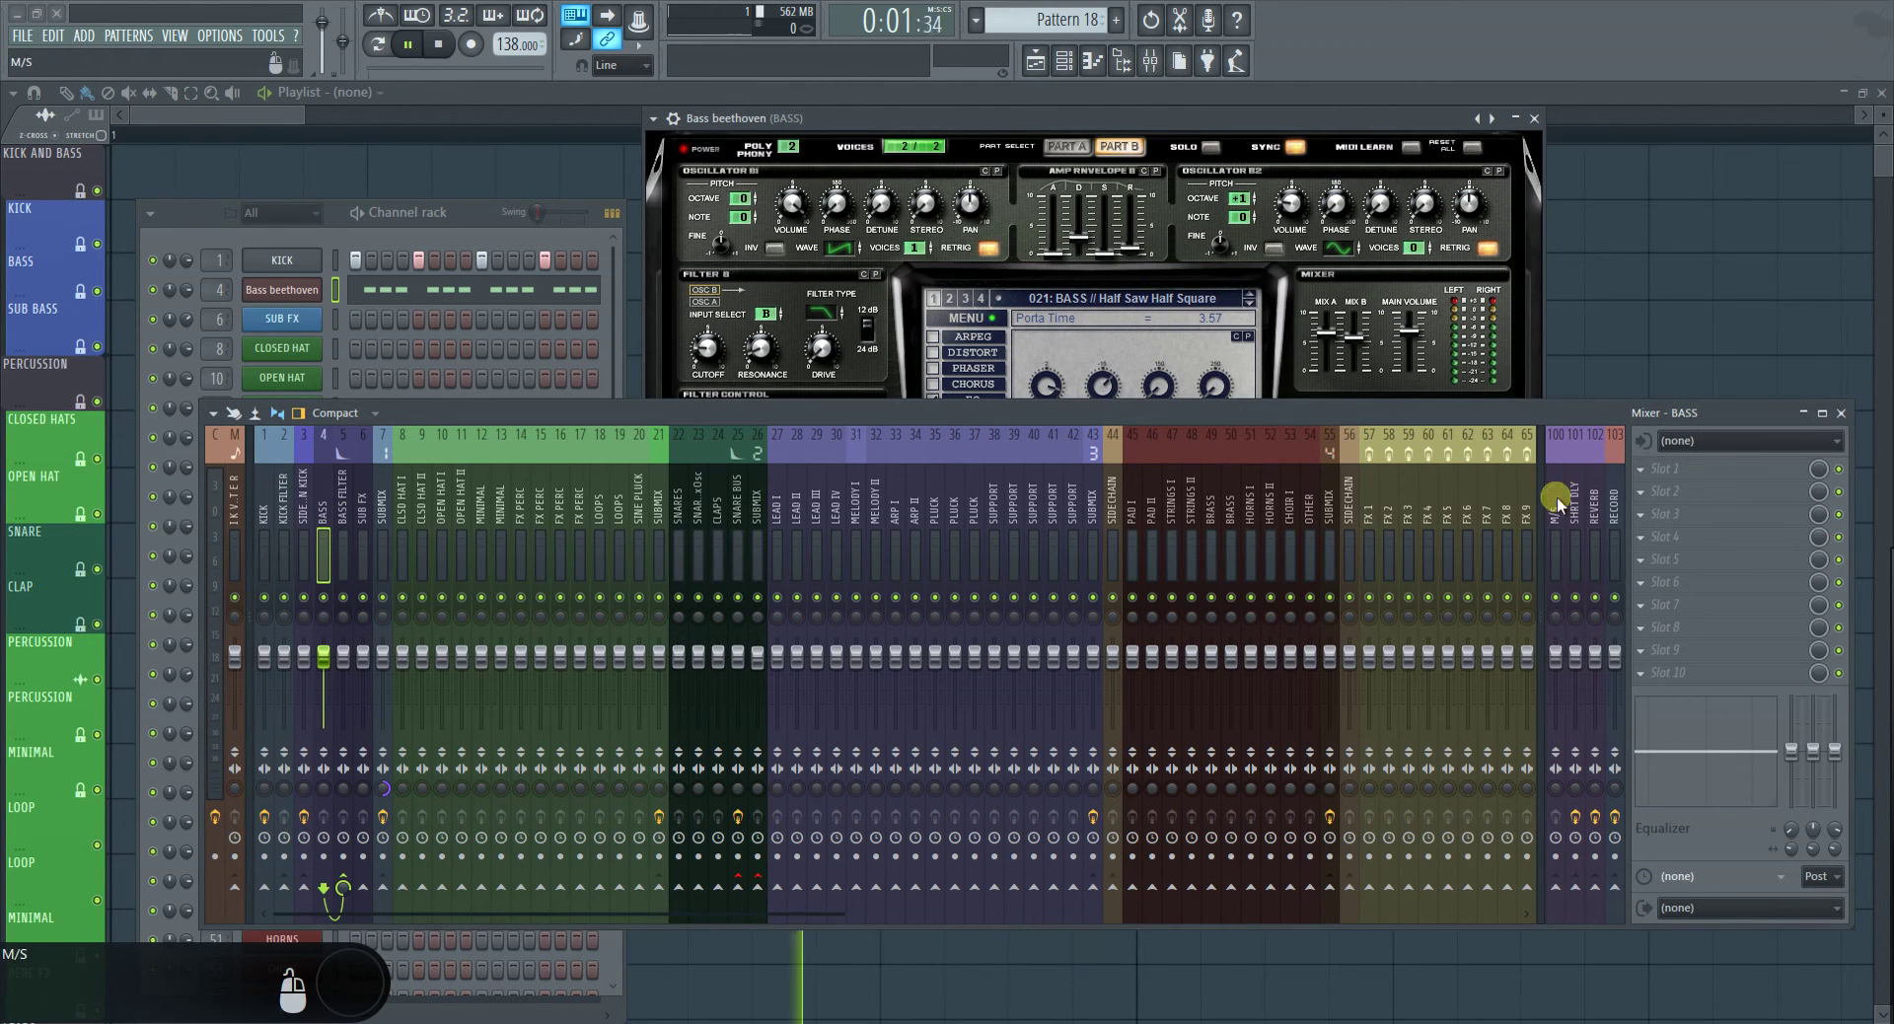
pyautogui.click(1646, 470)
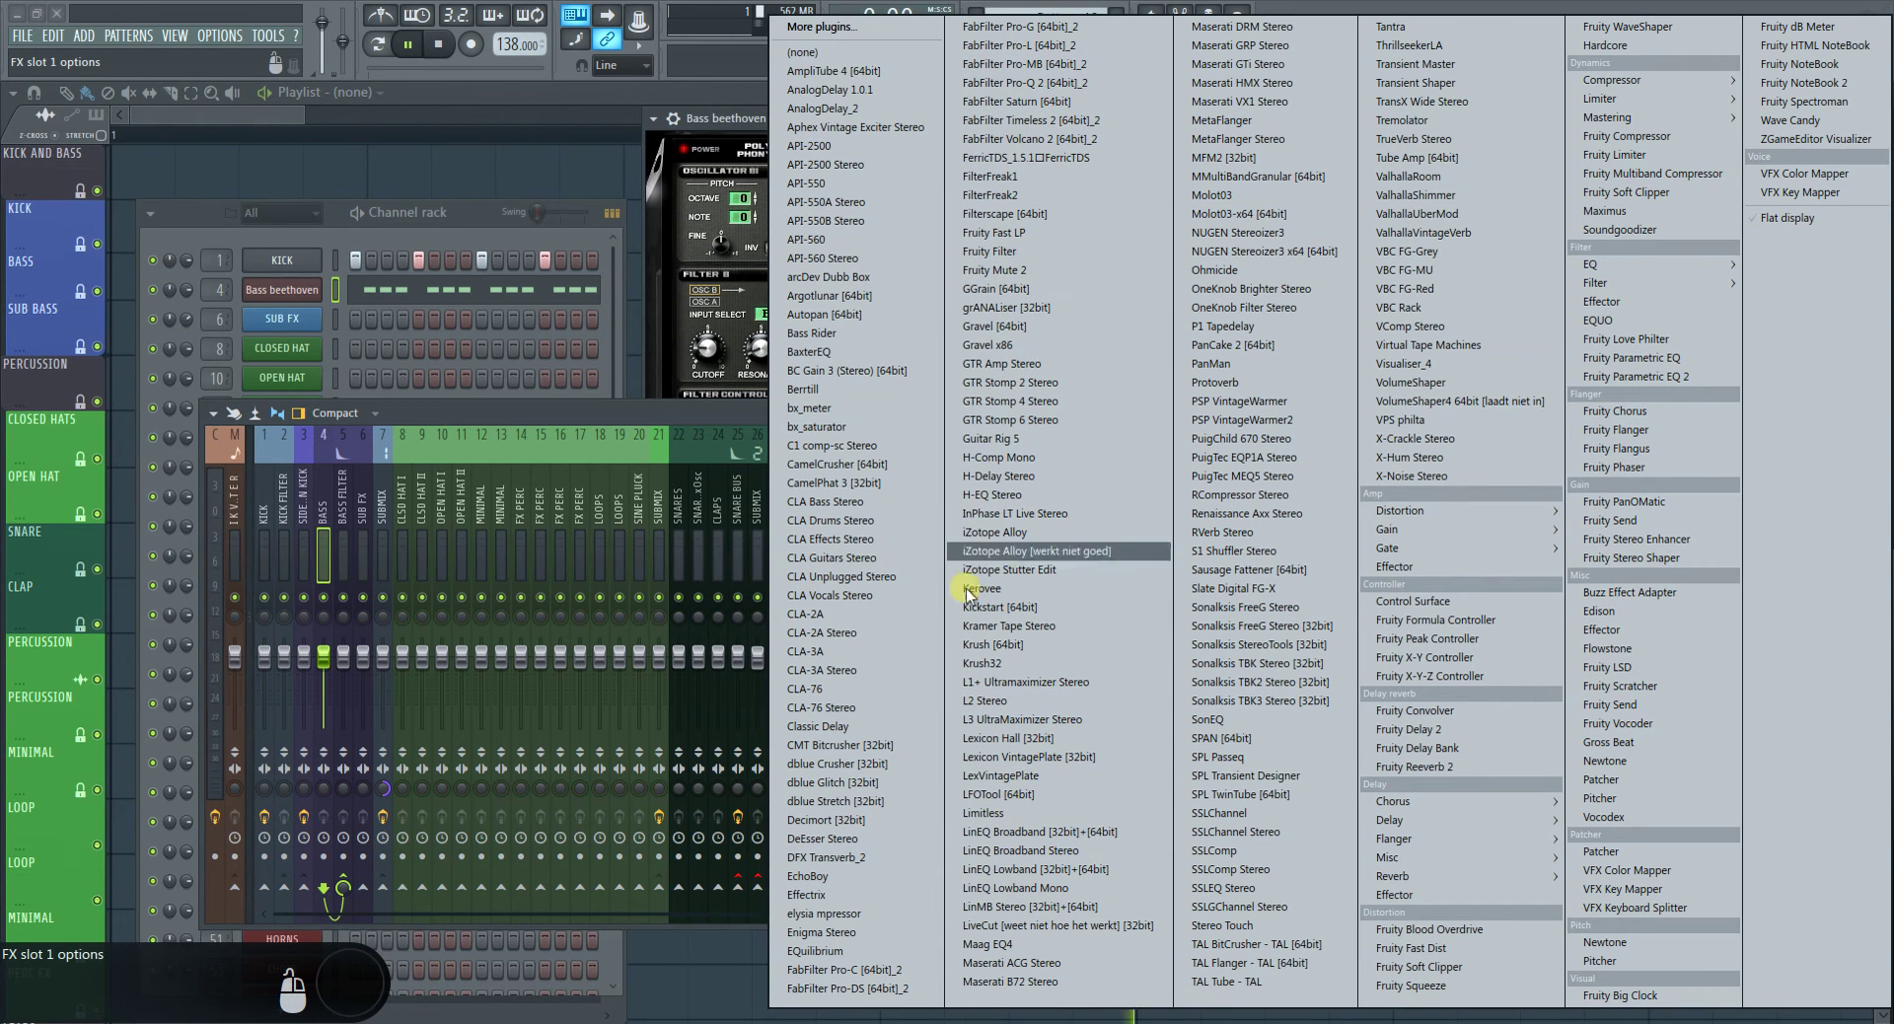
pyautogui.click(799, 952)
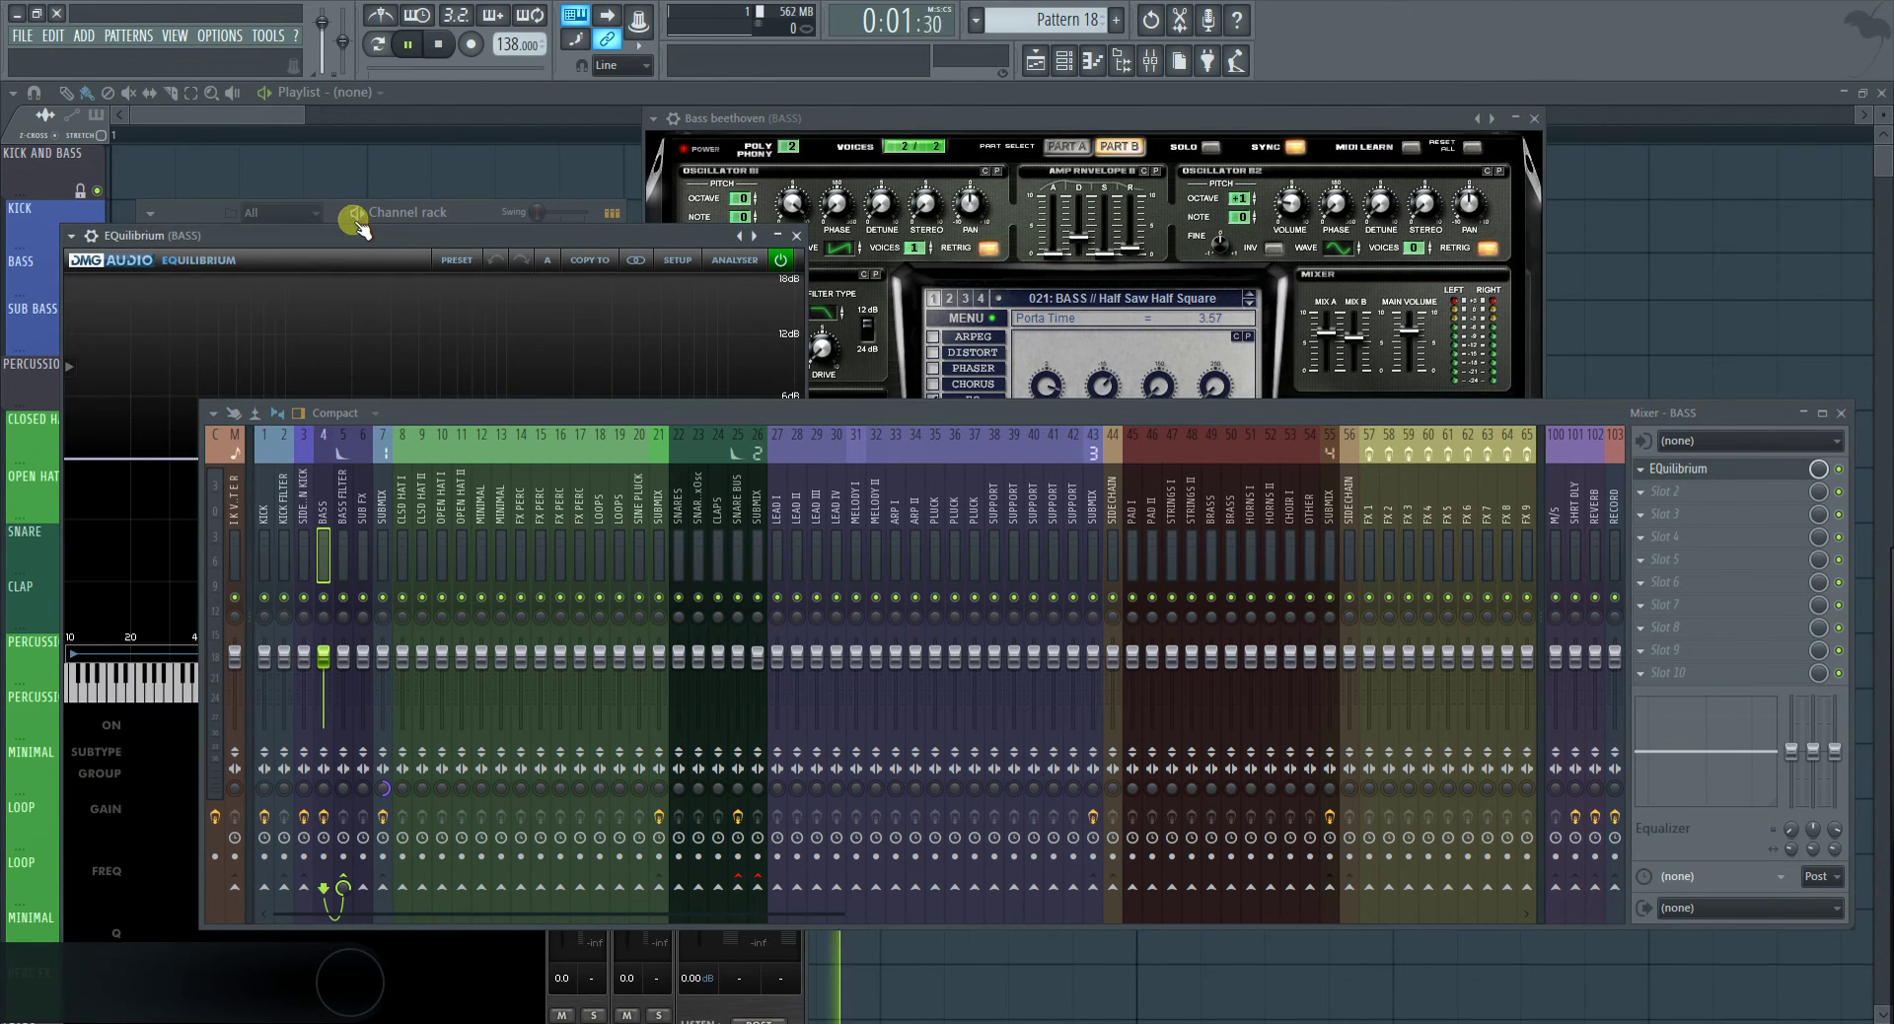
pyautogui.click(1841, 413)
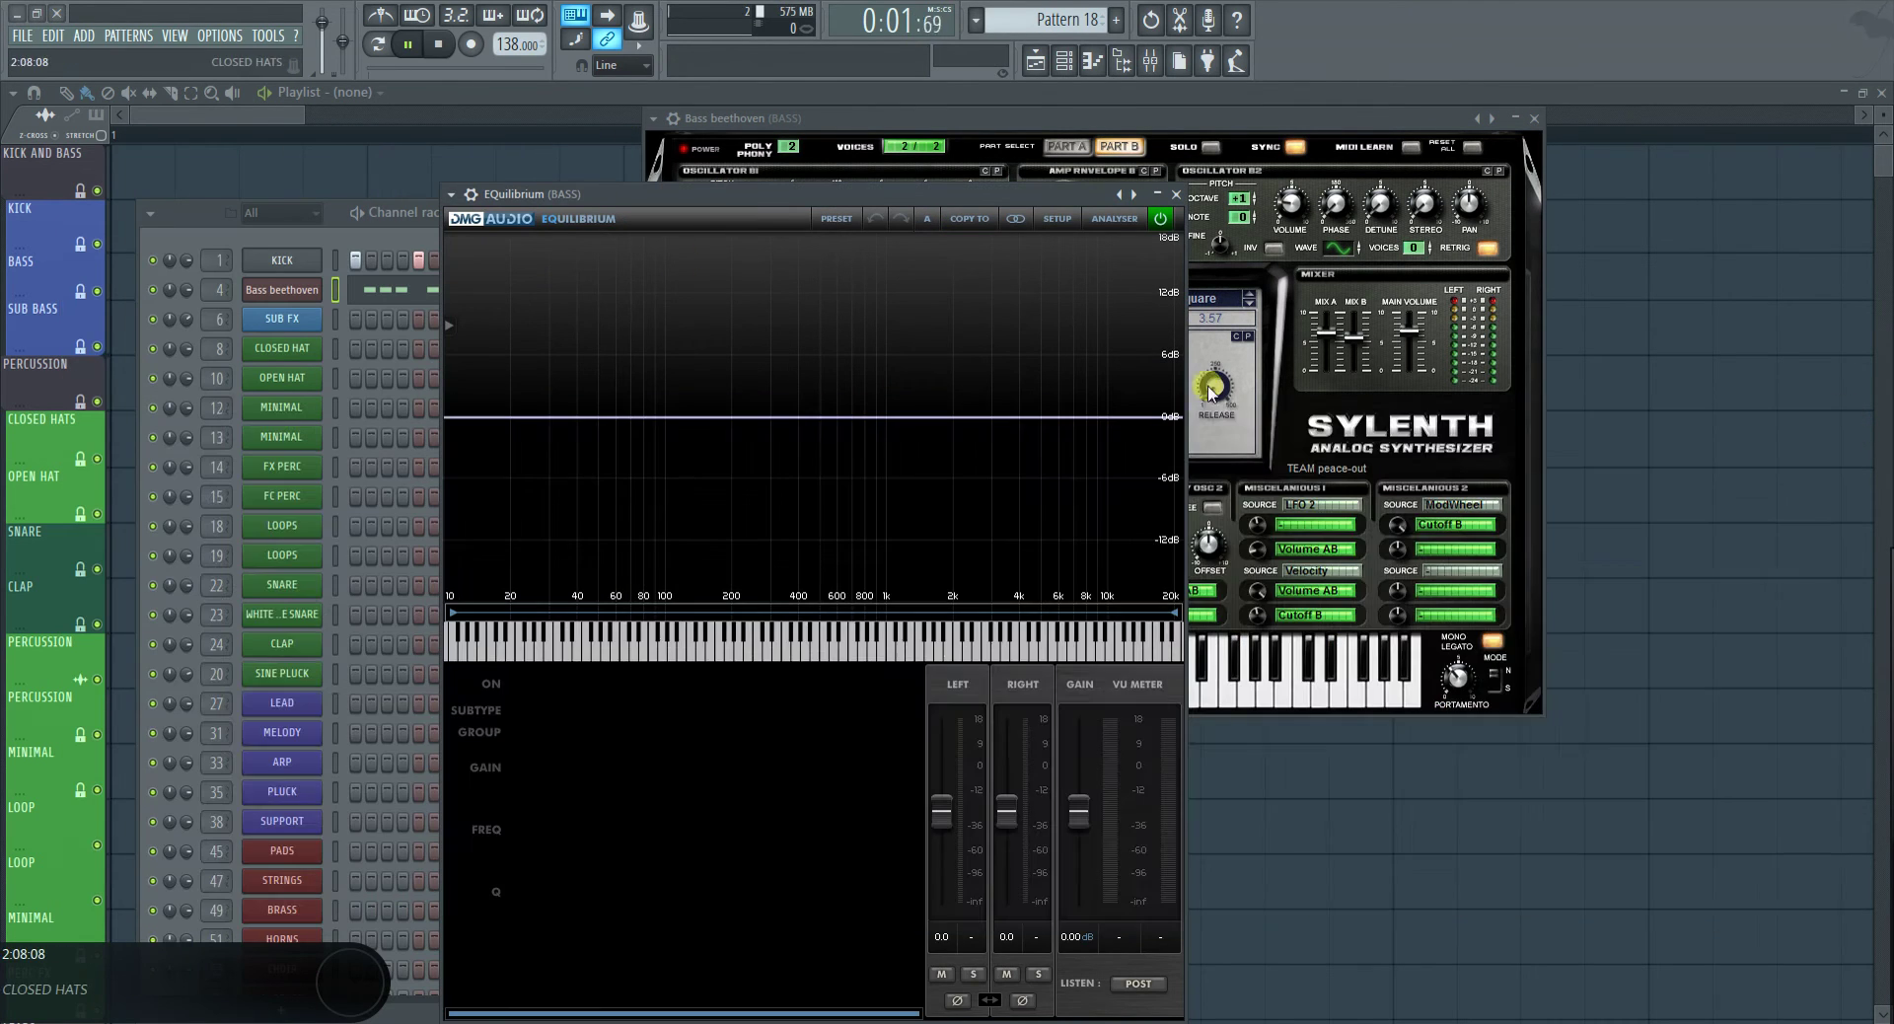
# Add a Butterworth high-pass band to the bass EQ with a 48 dB slope at 17 Hz
pyautogui.doubleClick(484, 416)
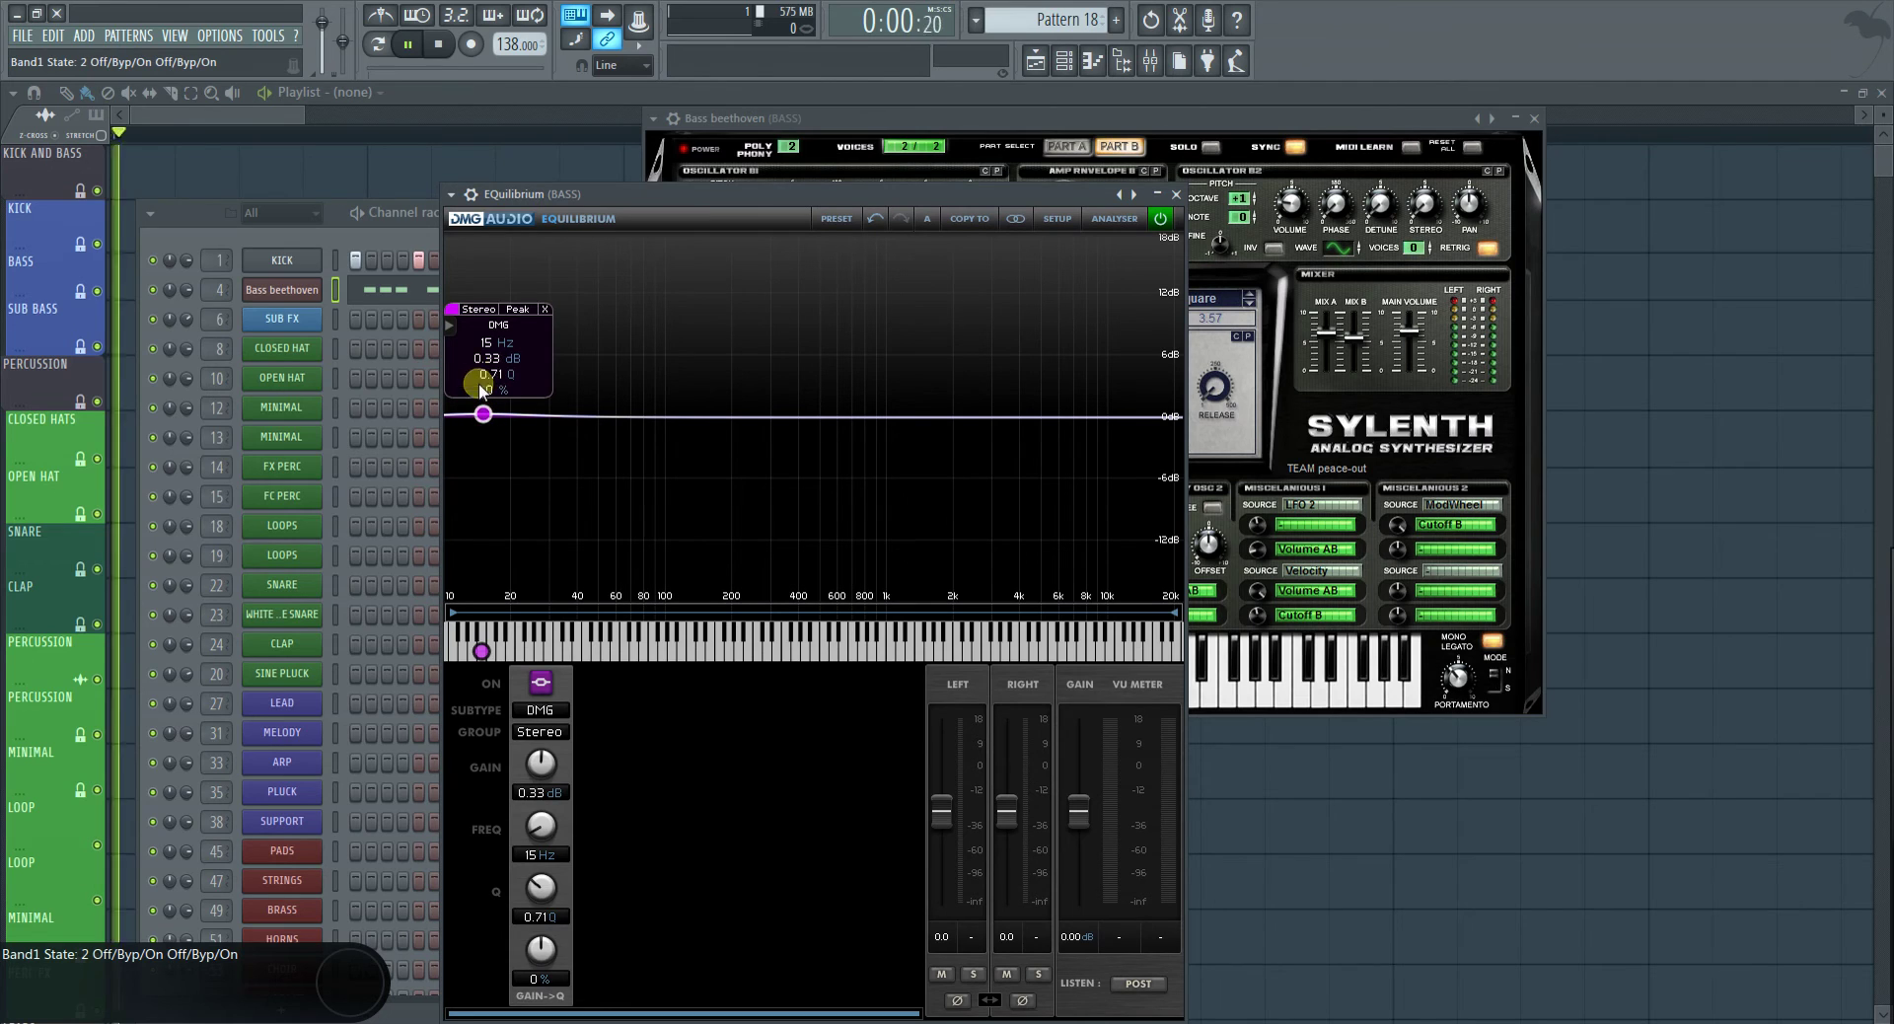
pyautogui.click(546, 712)
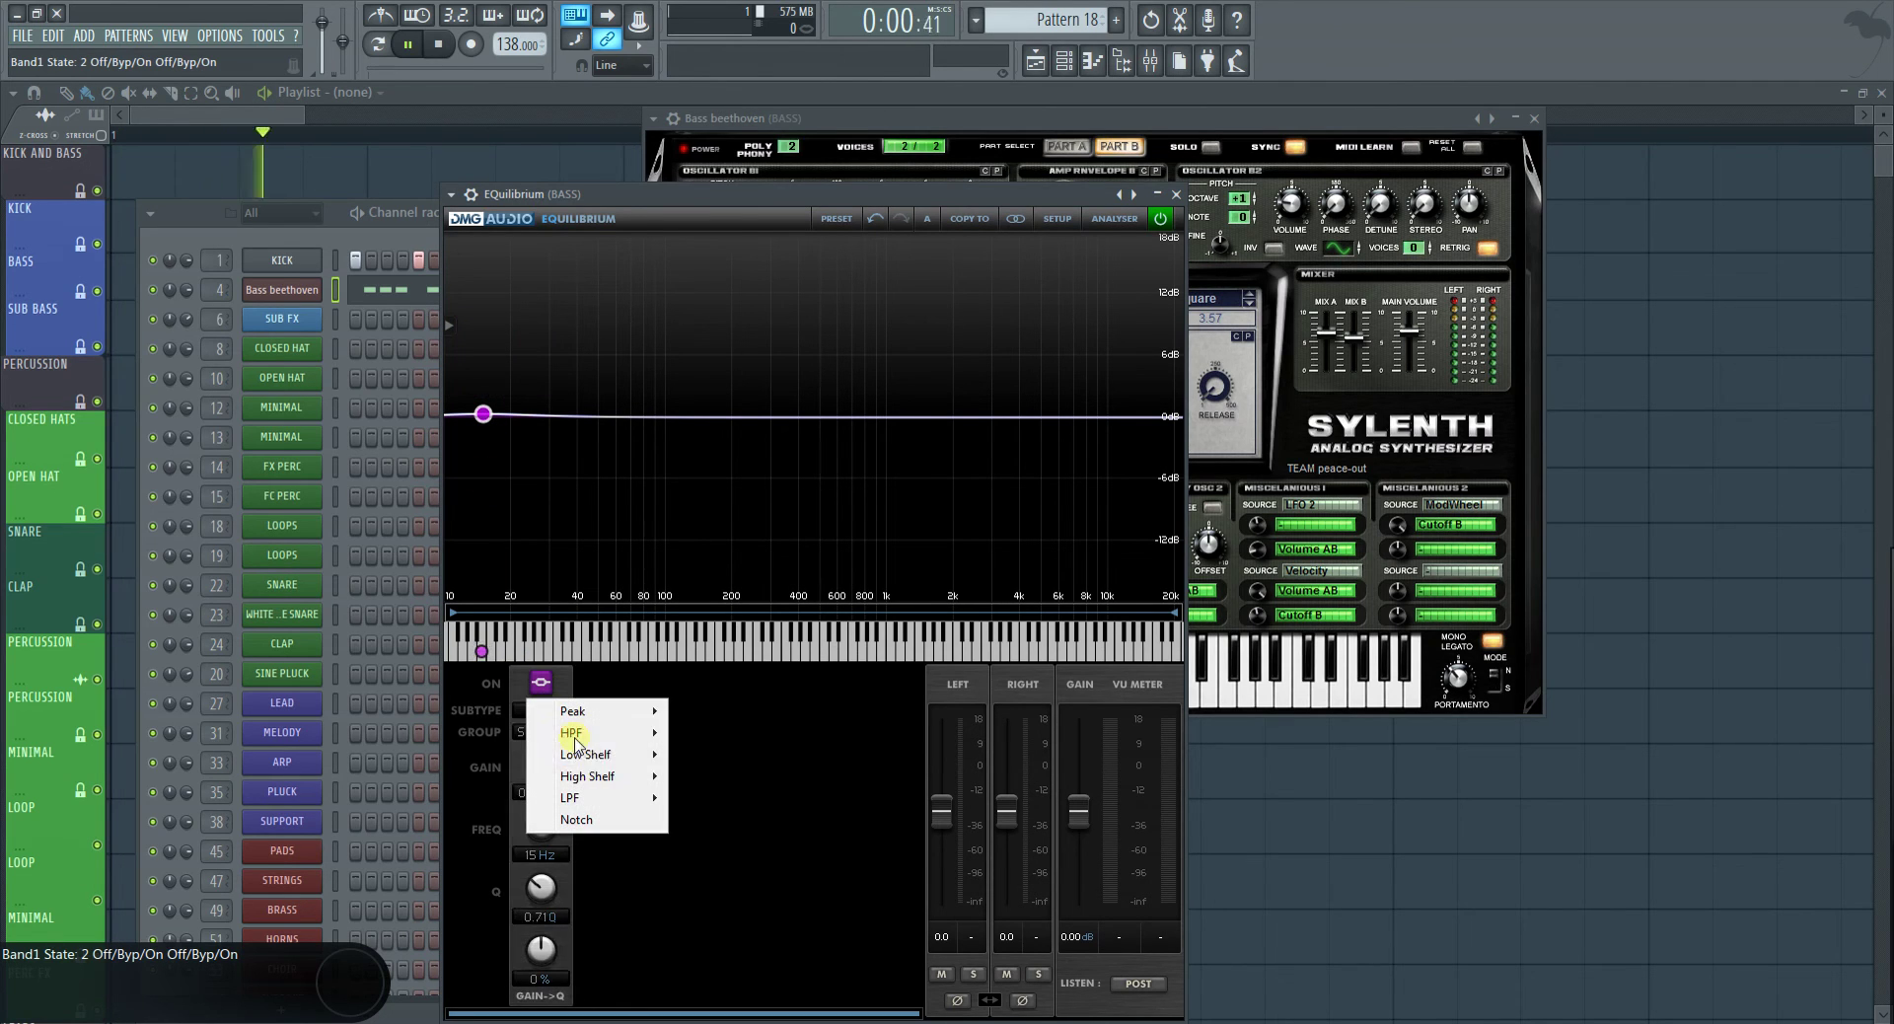
pyautogui.moveTo(594, 735)
pyautogui.click(730, 777)
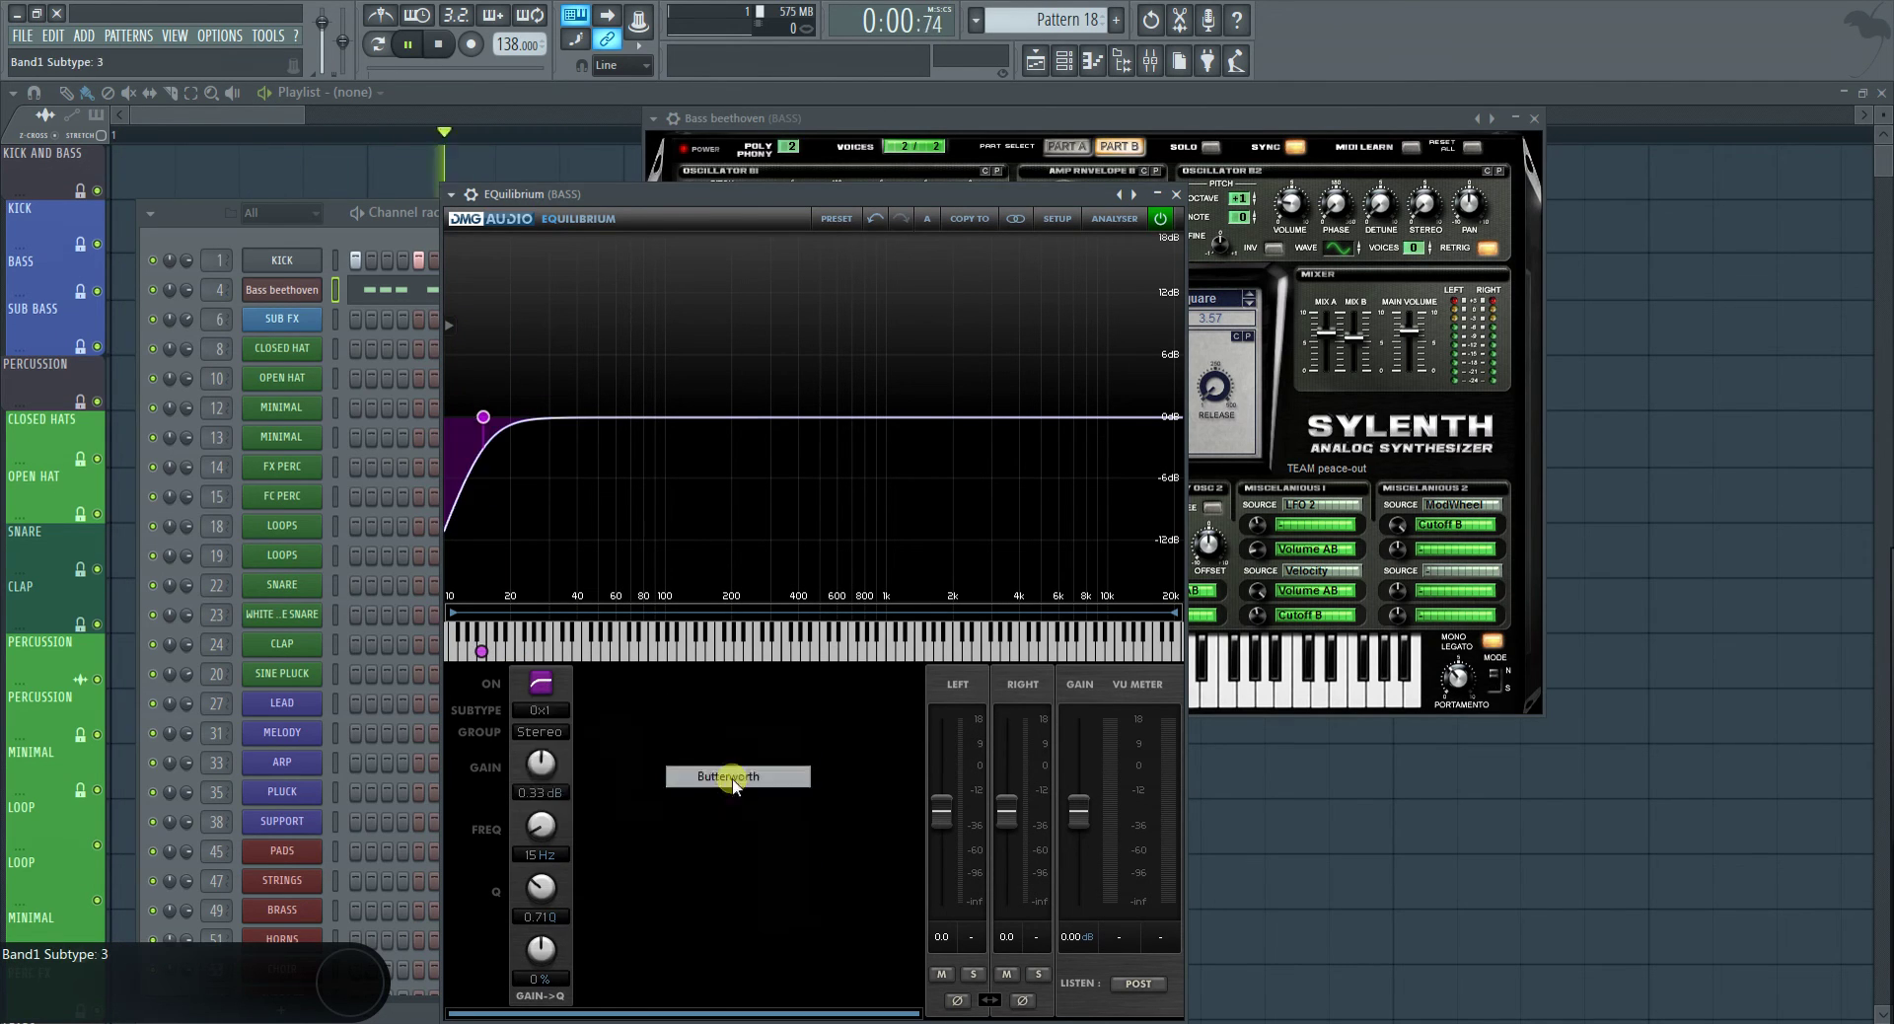
pyautogui.moveTo(539, 962); pyautogui.dragTo(533, 856)
pyautogui.click(488, 456)
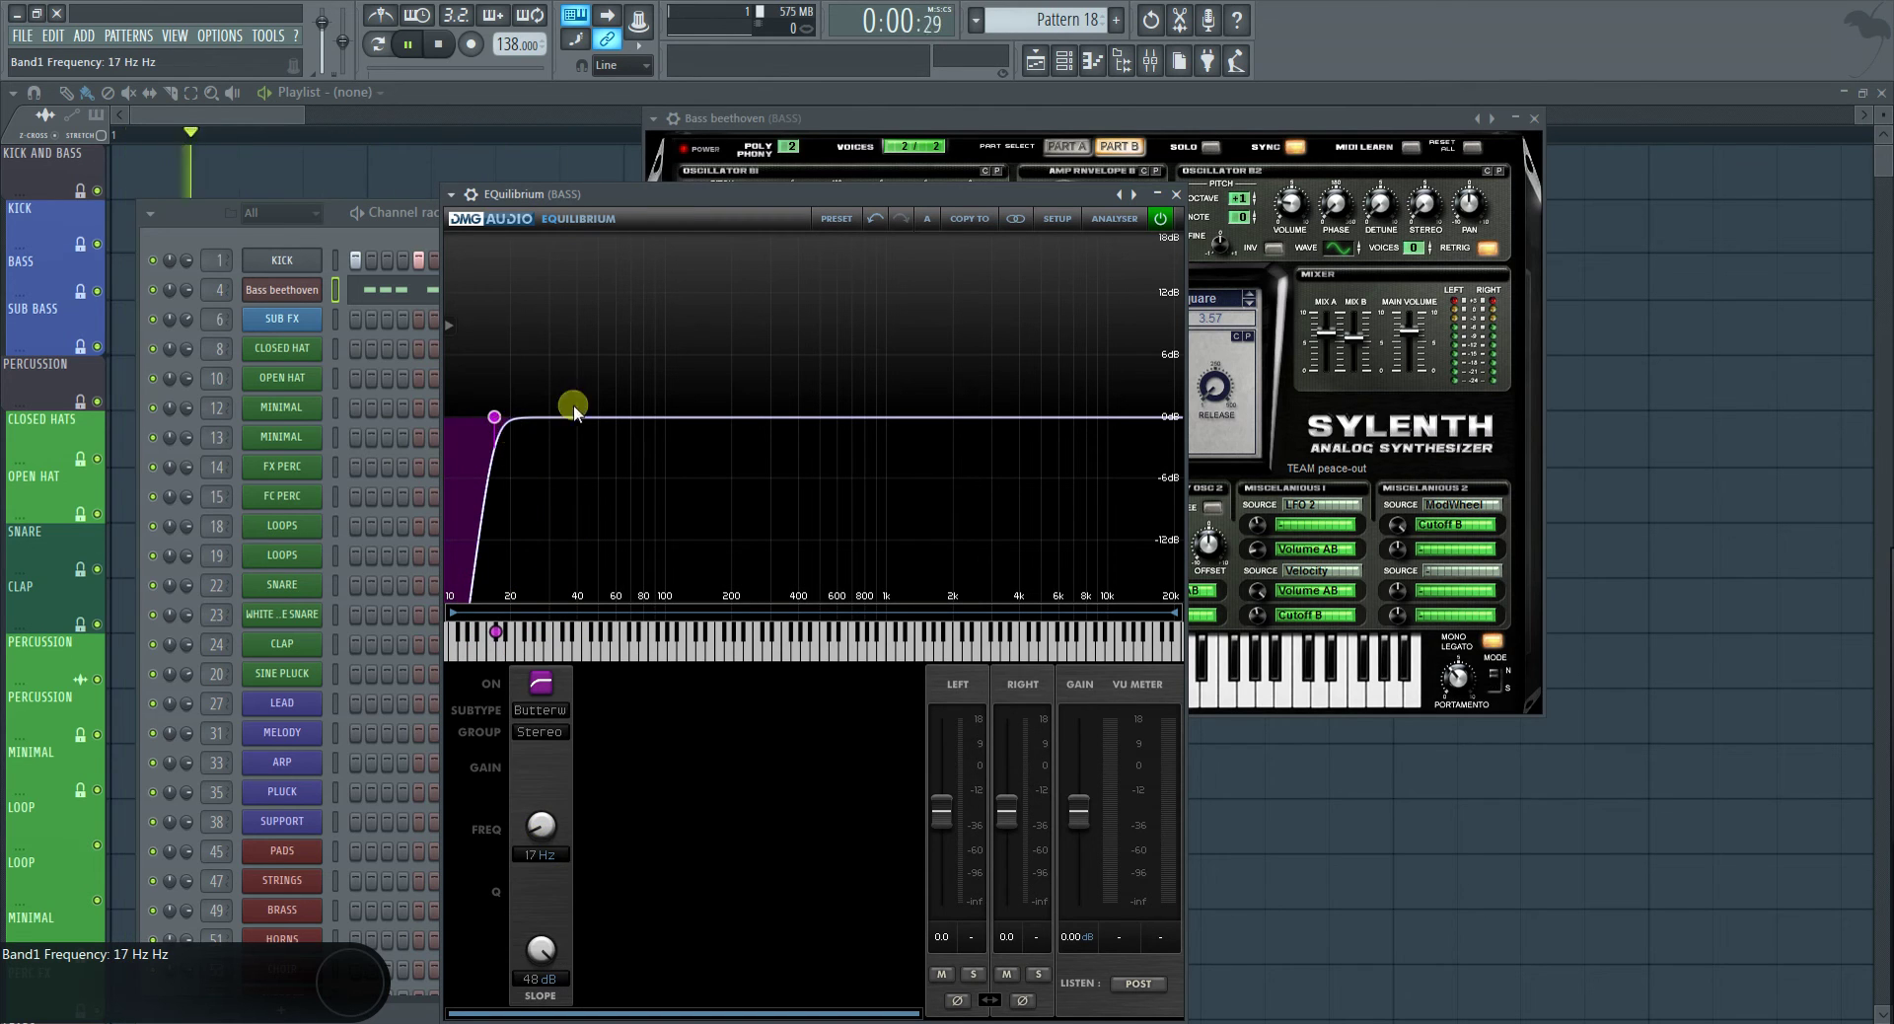
# Add a peak band at about 62 Hz to the bass EQ and switch to the note frequency chart in Windows Photo Viewer
pyautogui.doubleClick(621, 422)
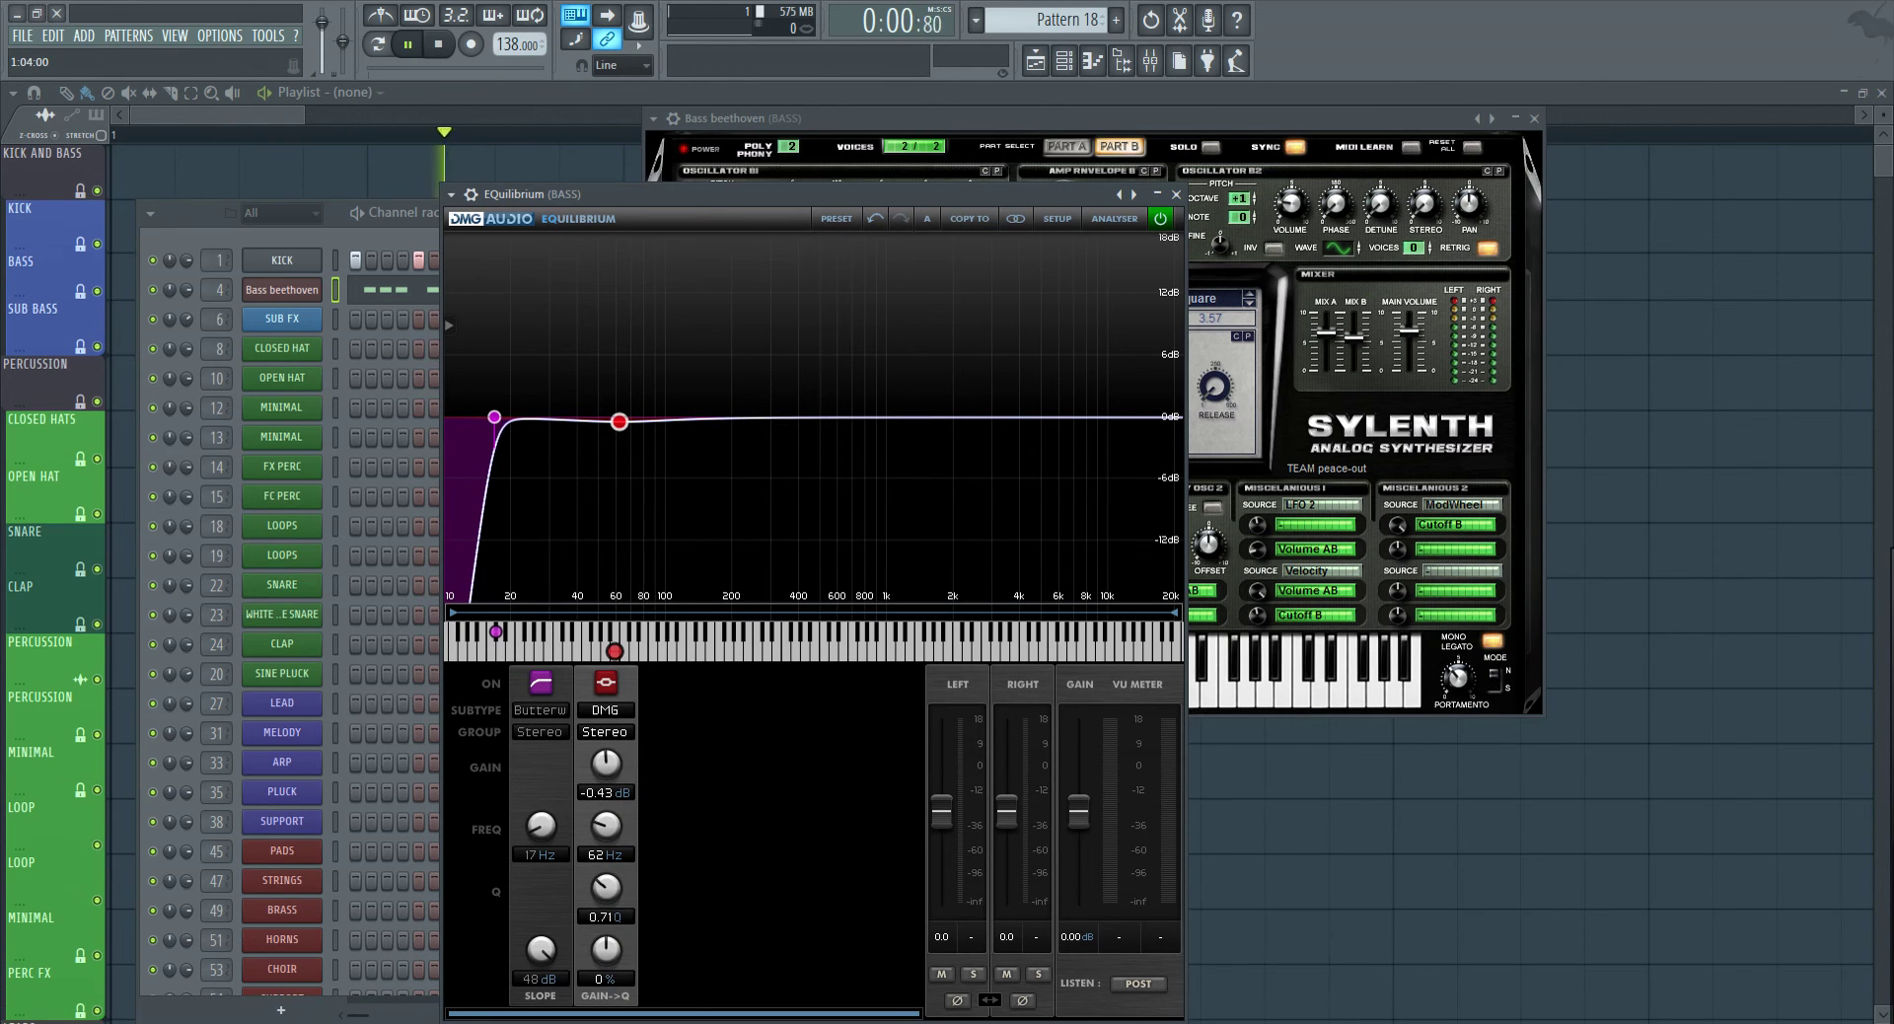
pyautogui.hotkey('alt', 'Tab')
pyautogui.moveTo(996, 212); pyautogui.dragTo(987, 211)
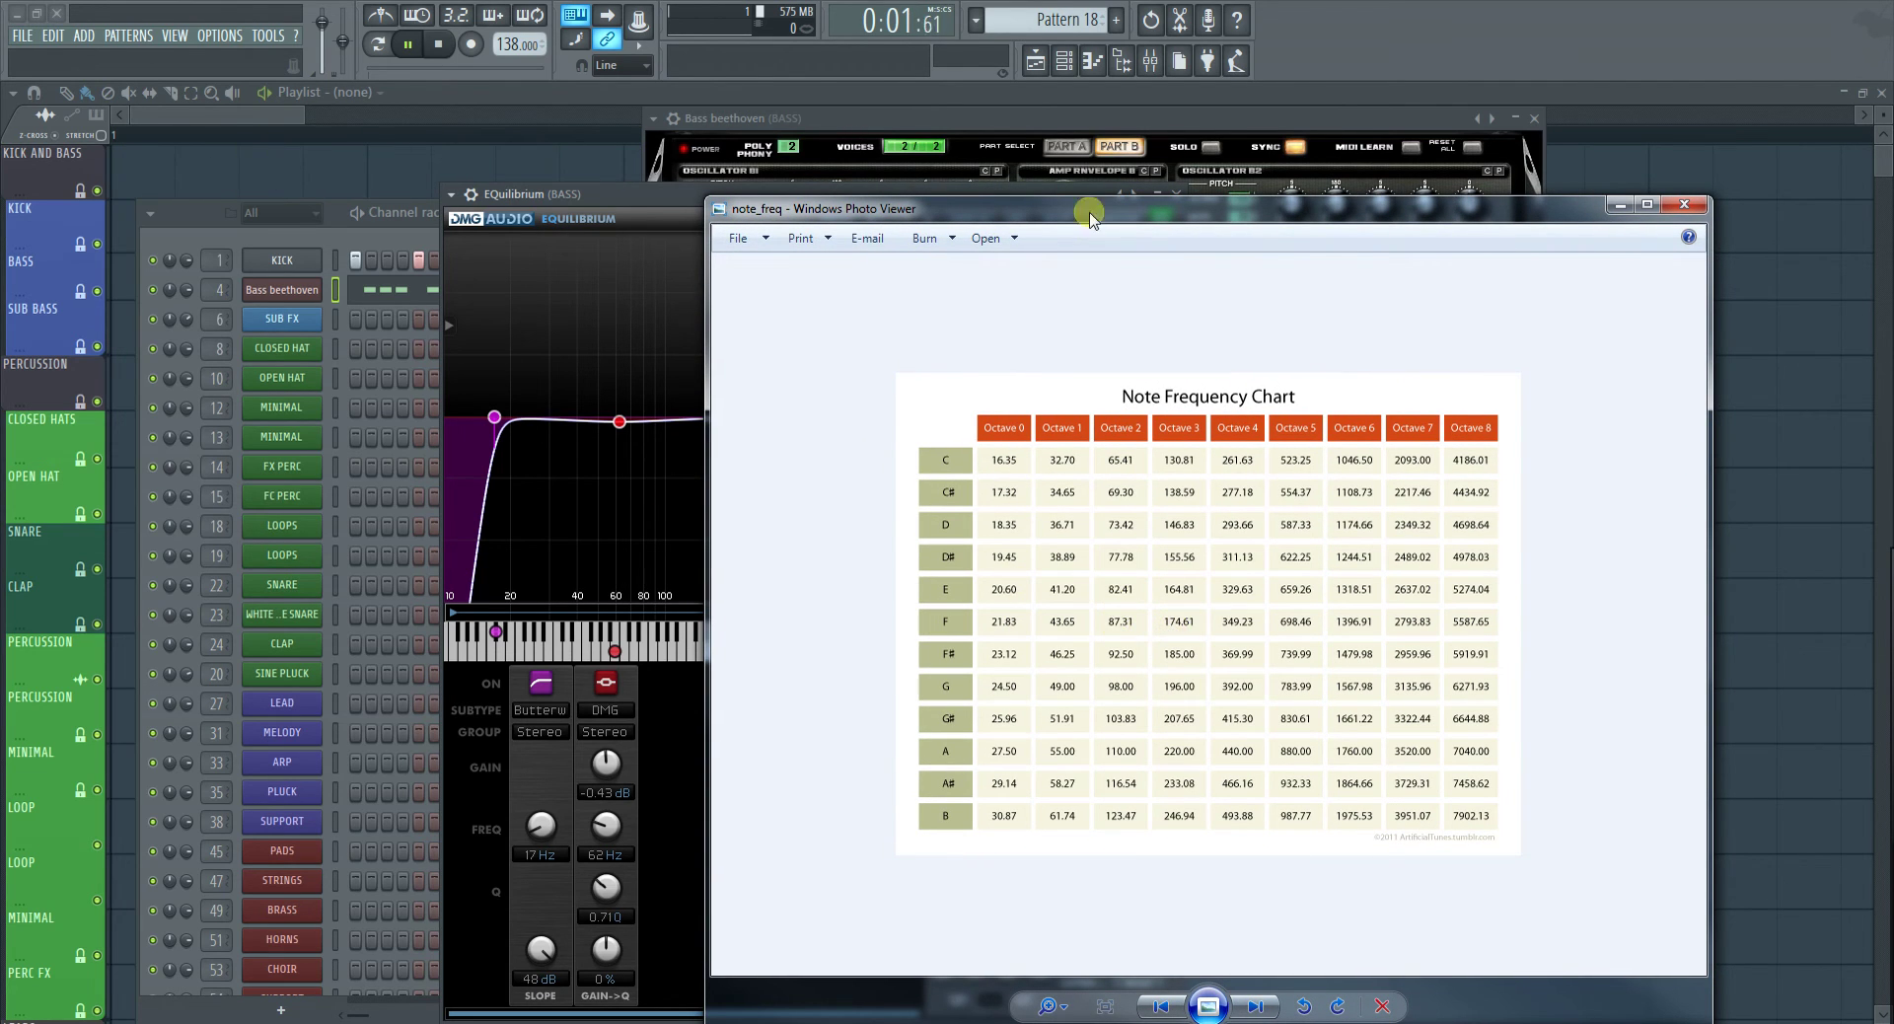
# Return to the bass track's EQuilibrium and move its window aside
pyautogui.click(1150, 61)
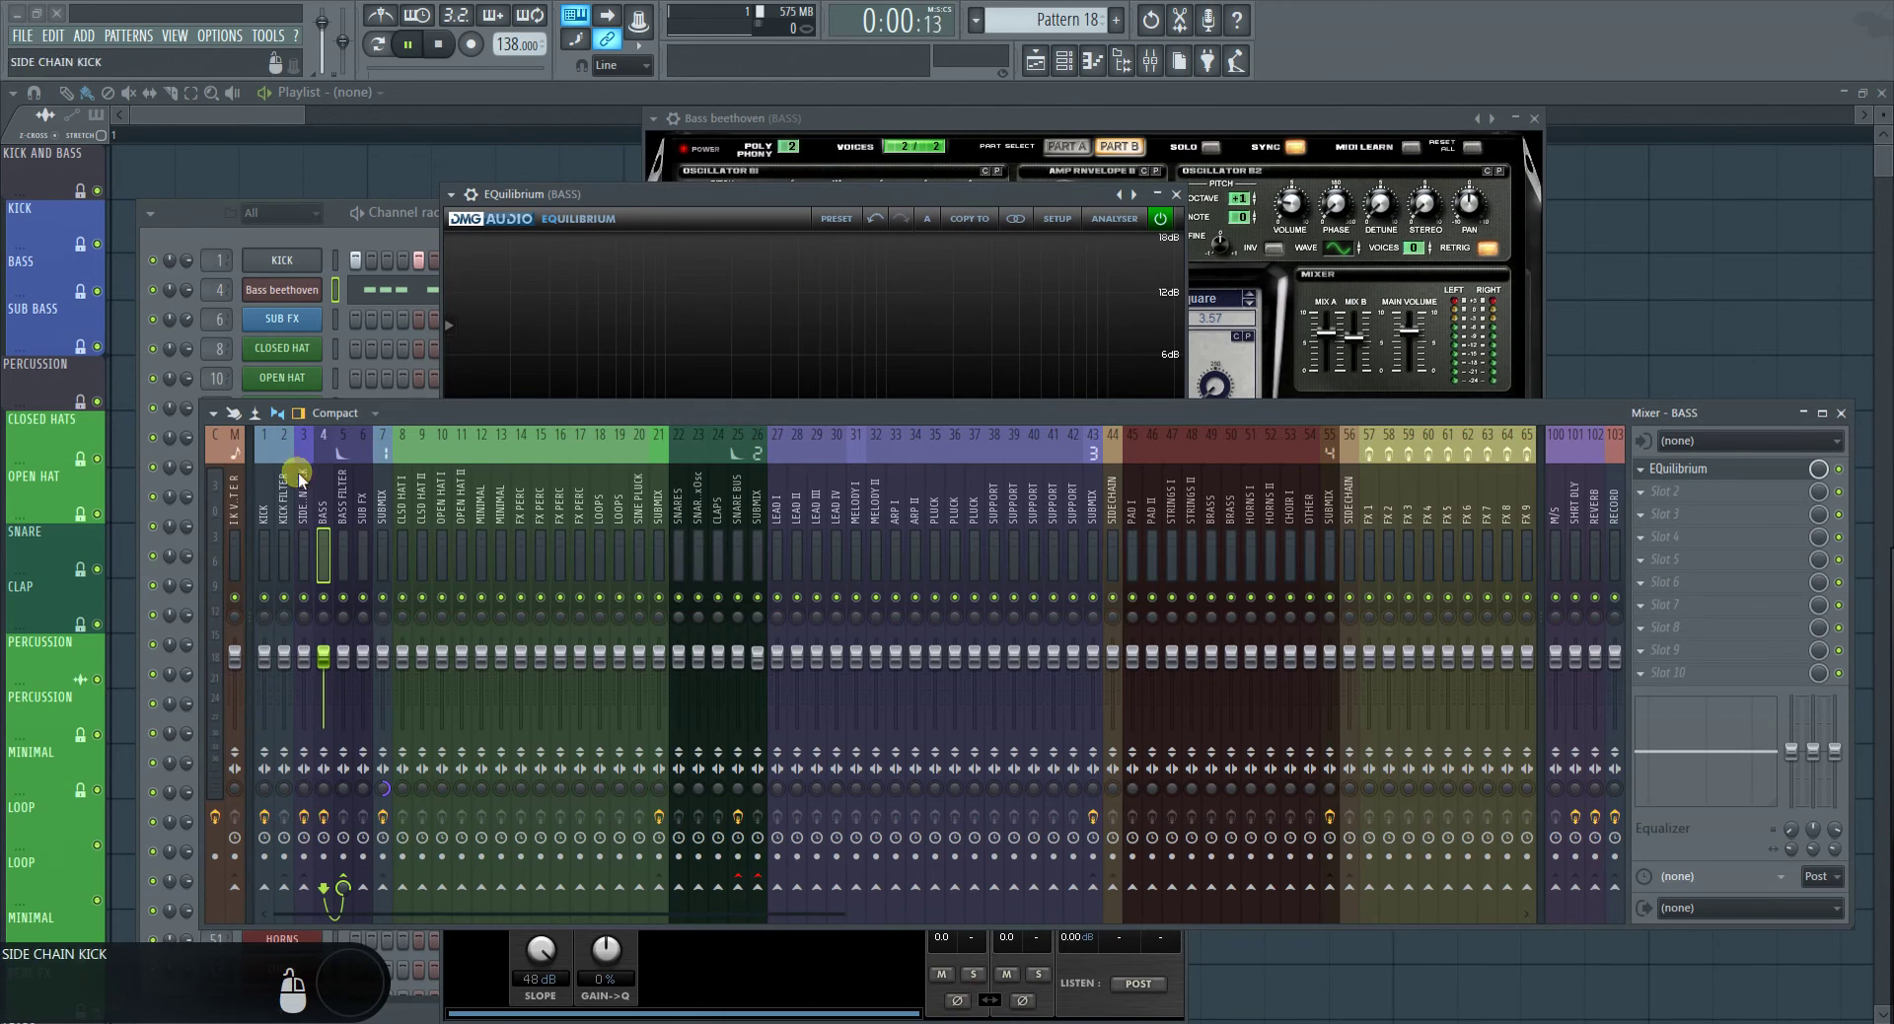
pyautogui.click(1679, 470)
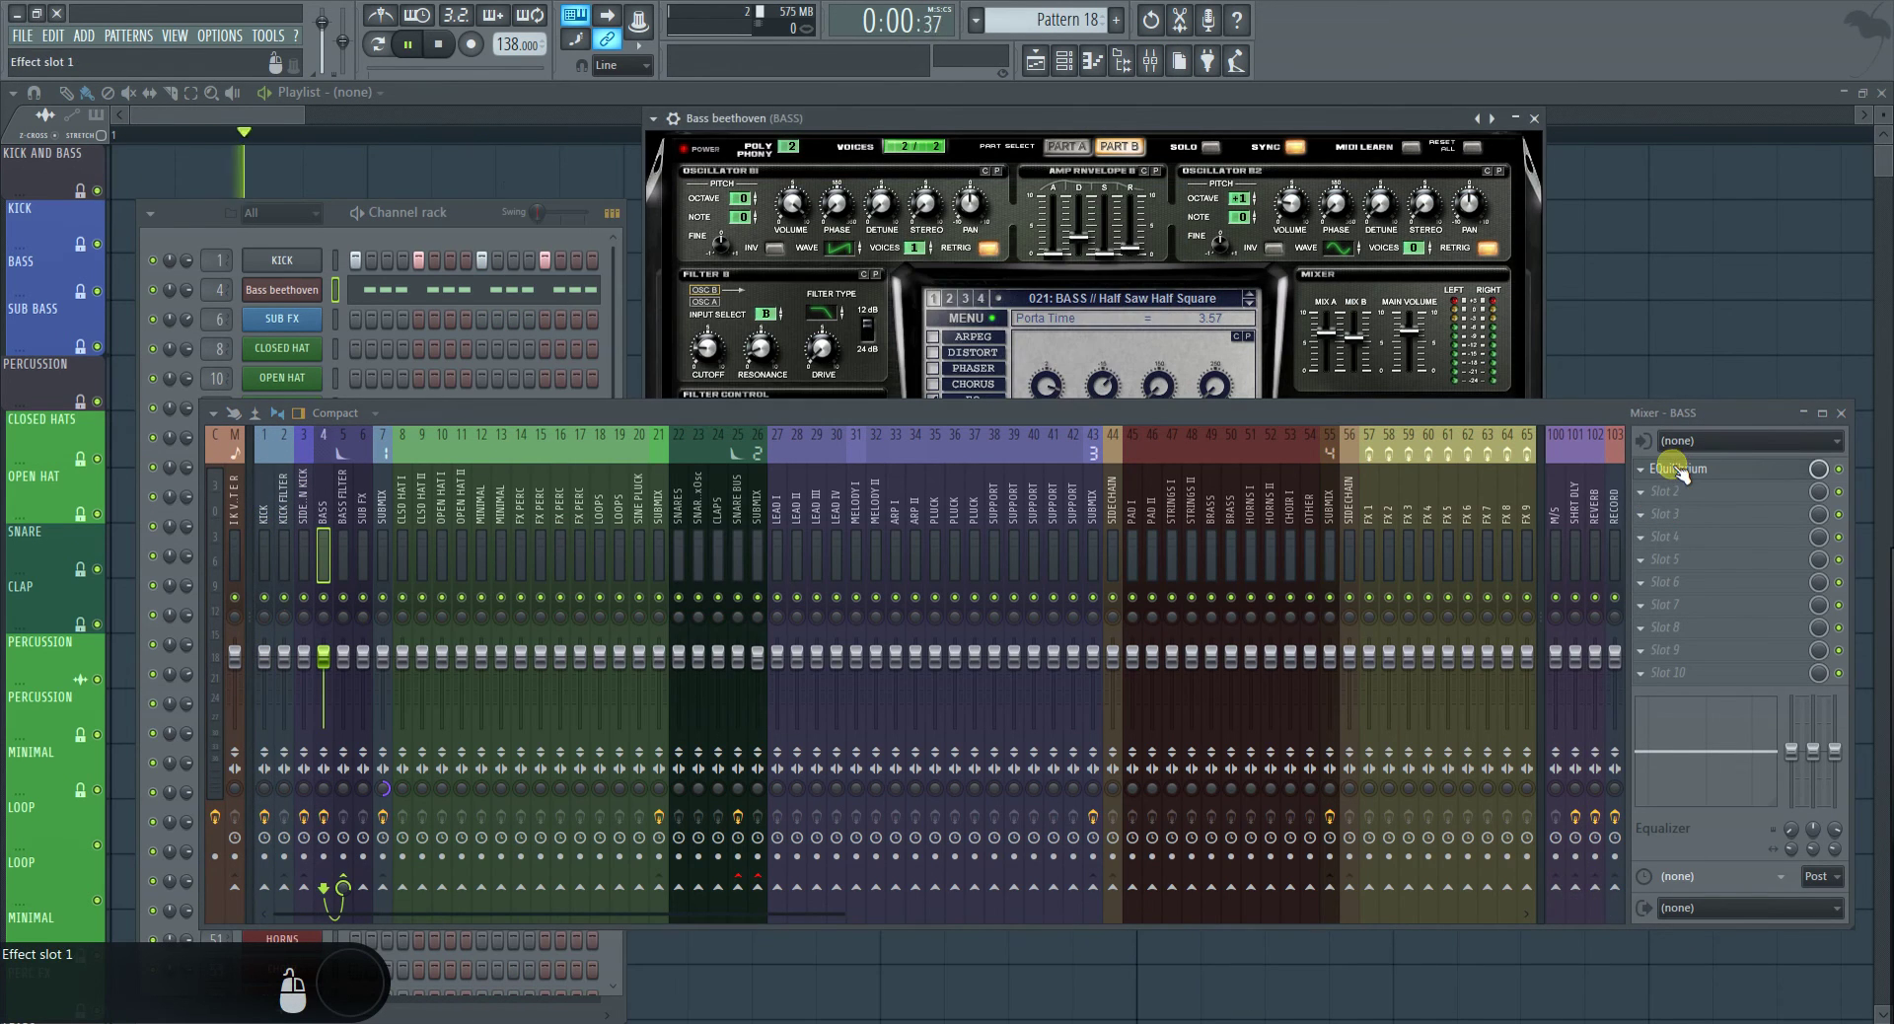
pyautogui.click(1679, 470)
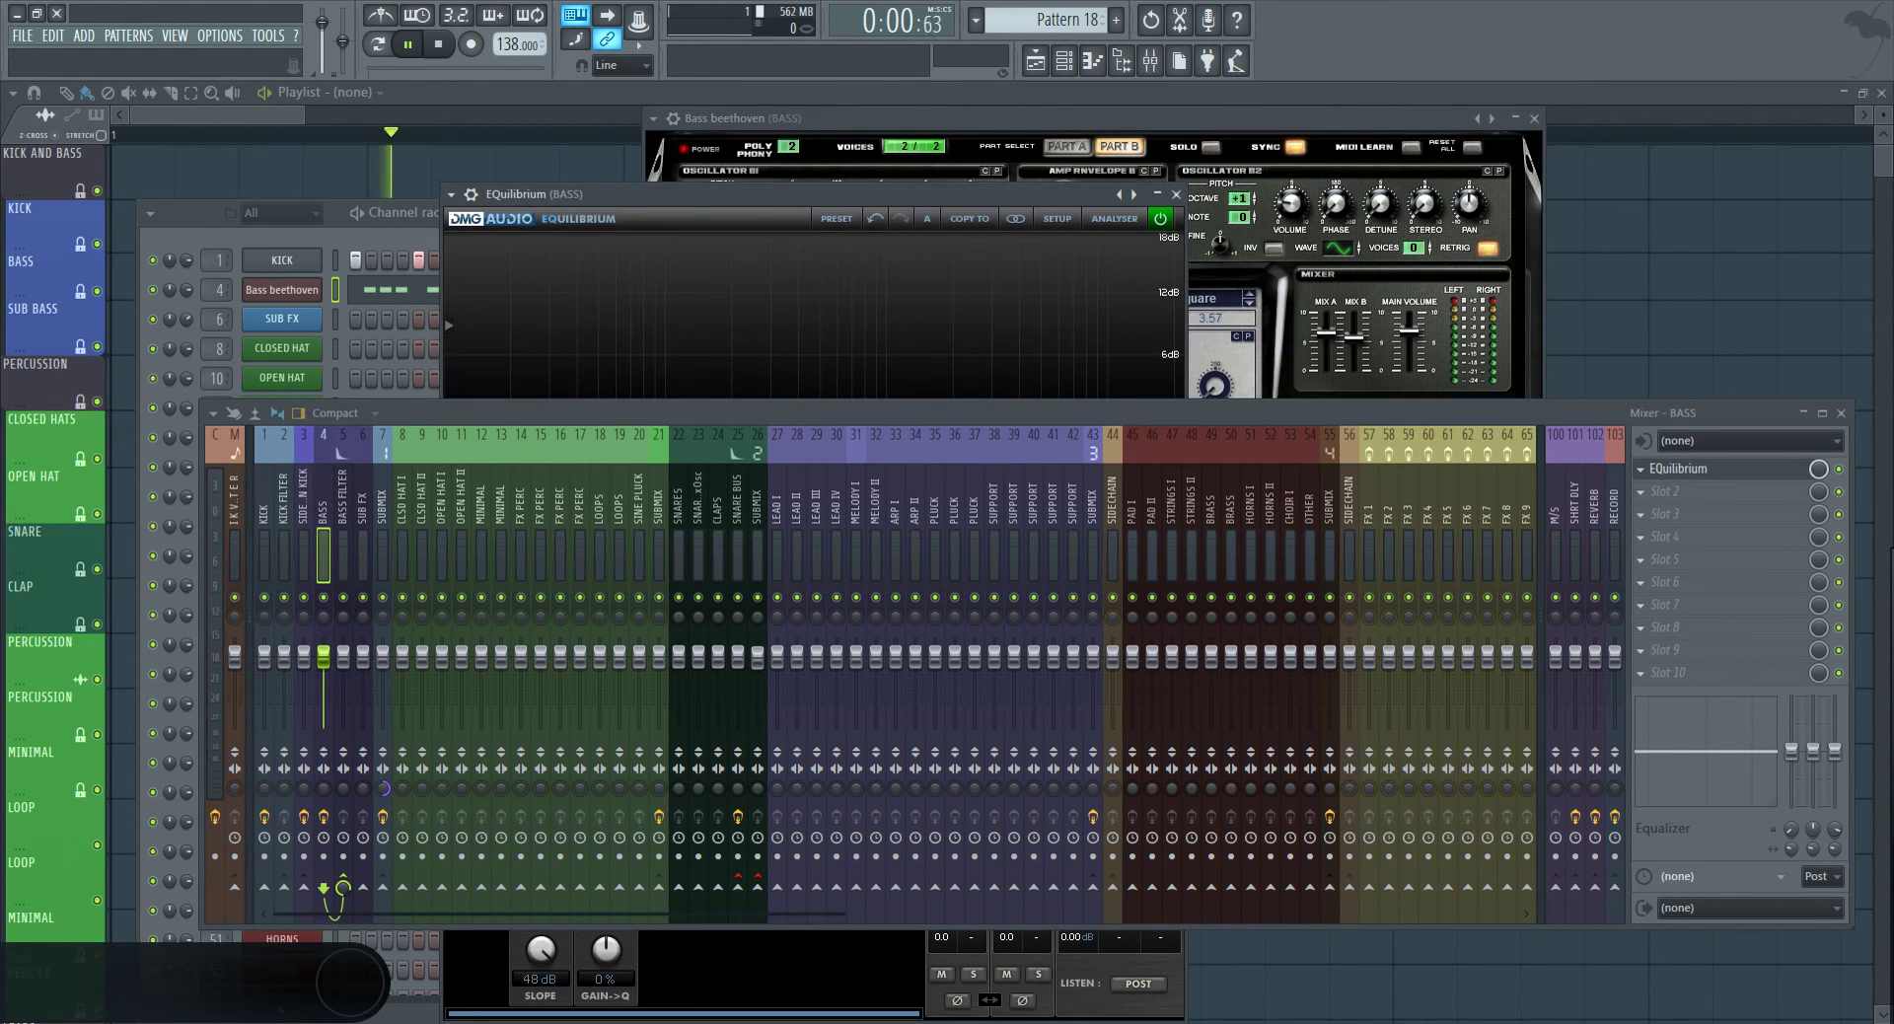
pyautogui.click(1840, 413)
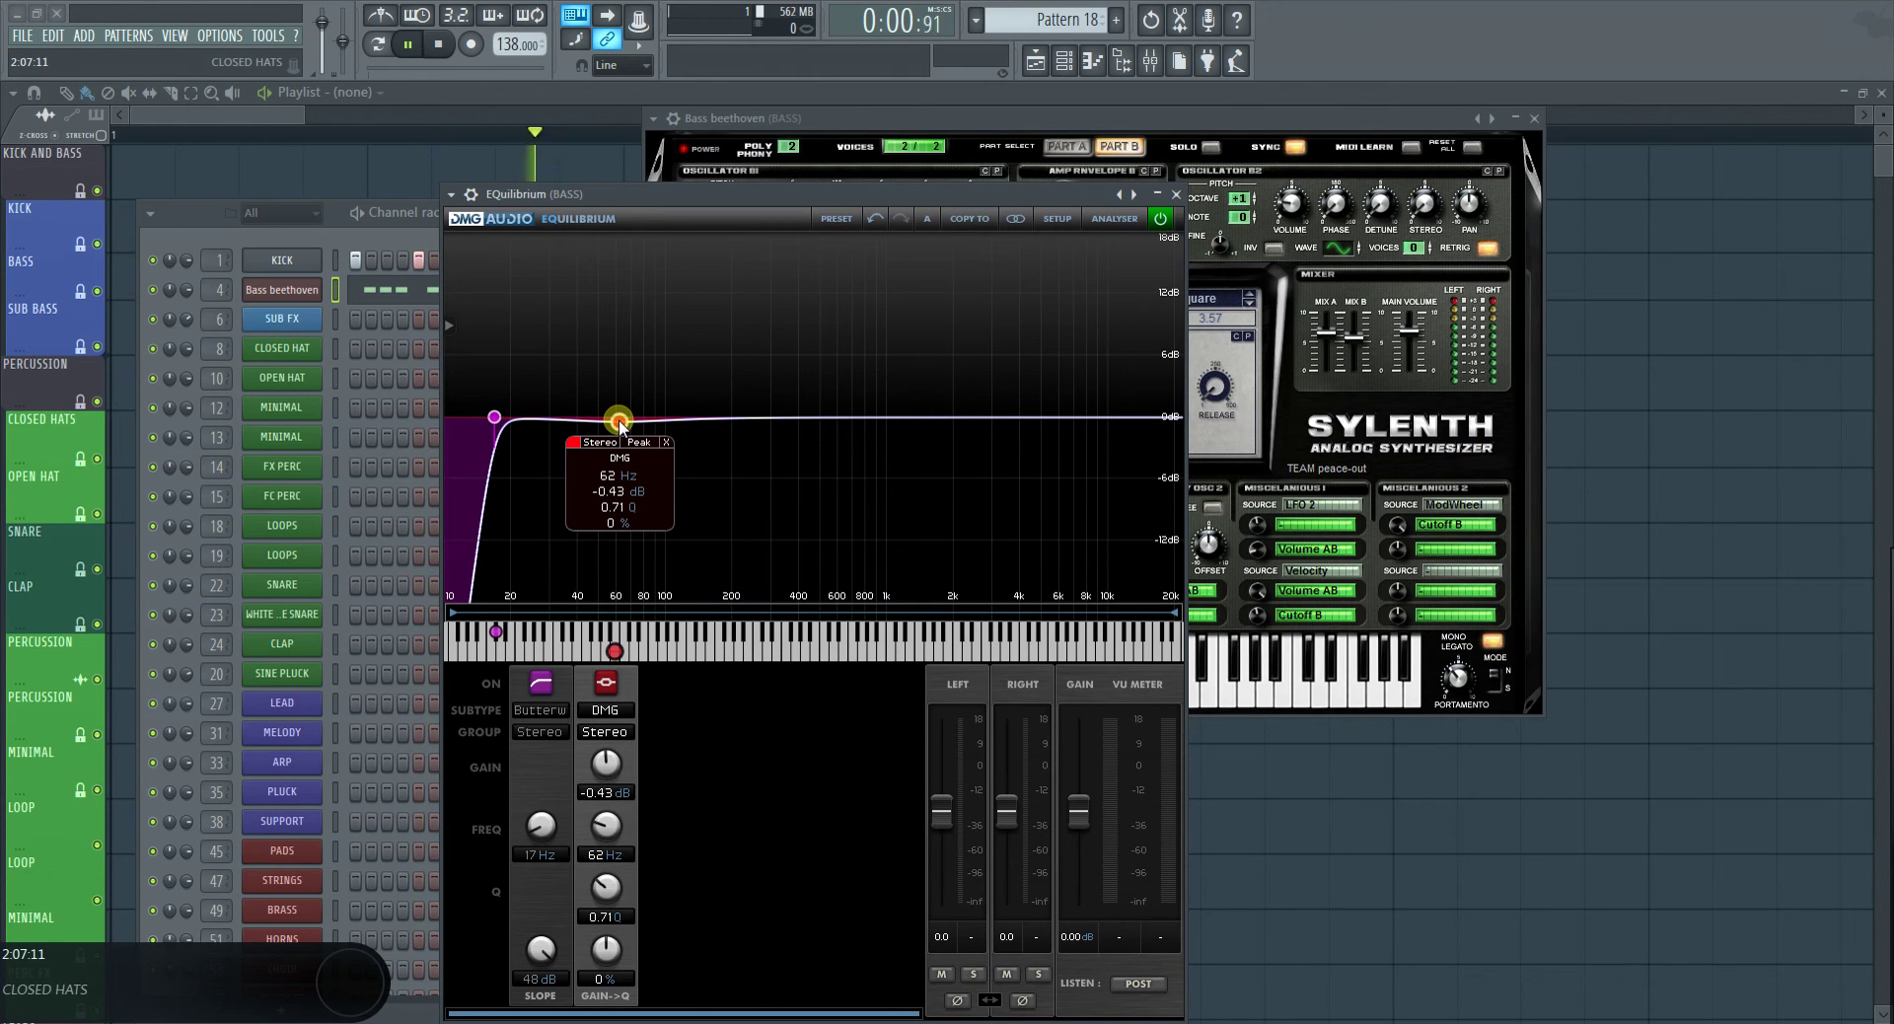
pyautogui.moveTo(631, 195); pyautogui.dragTo(812, 233)
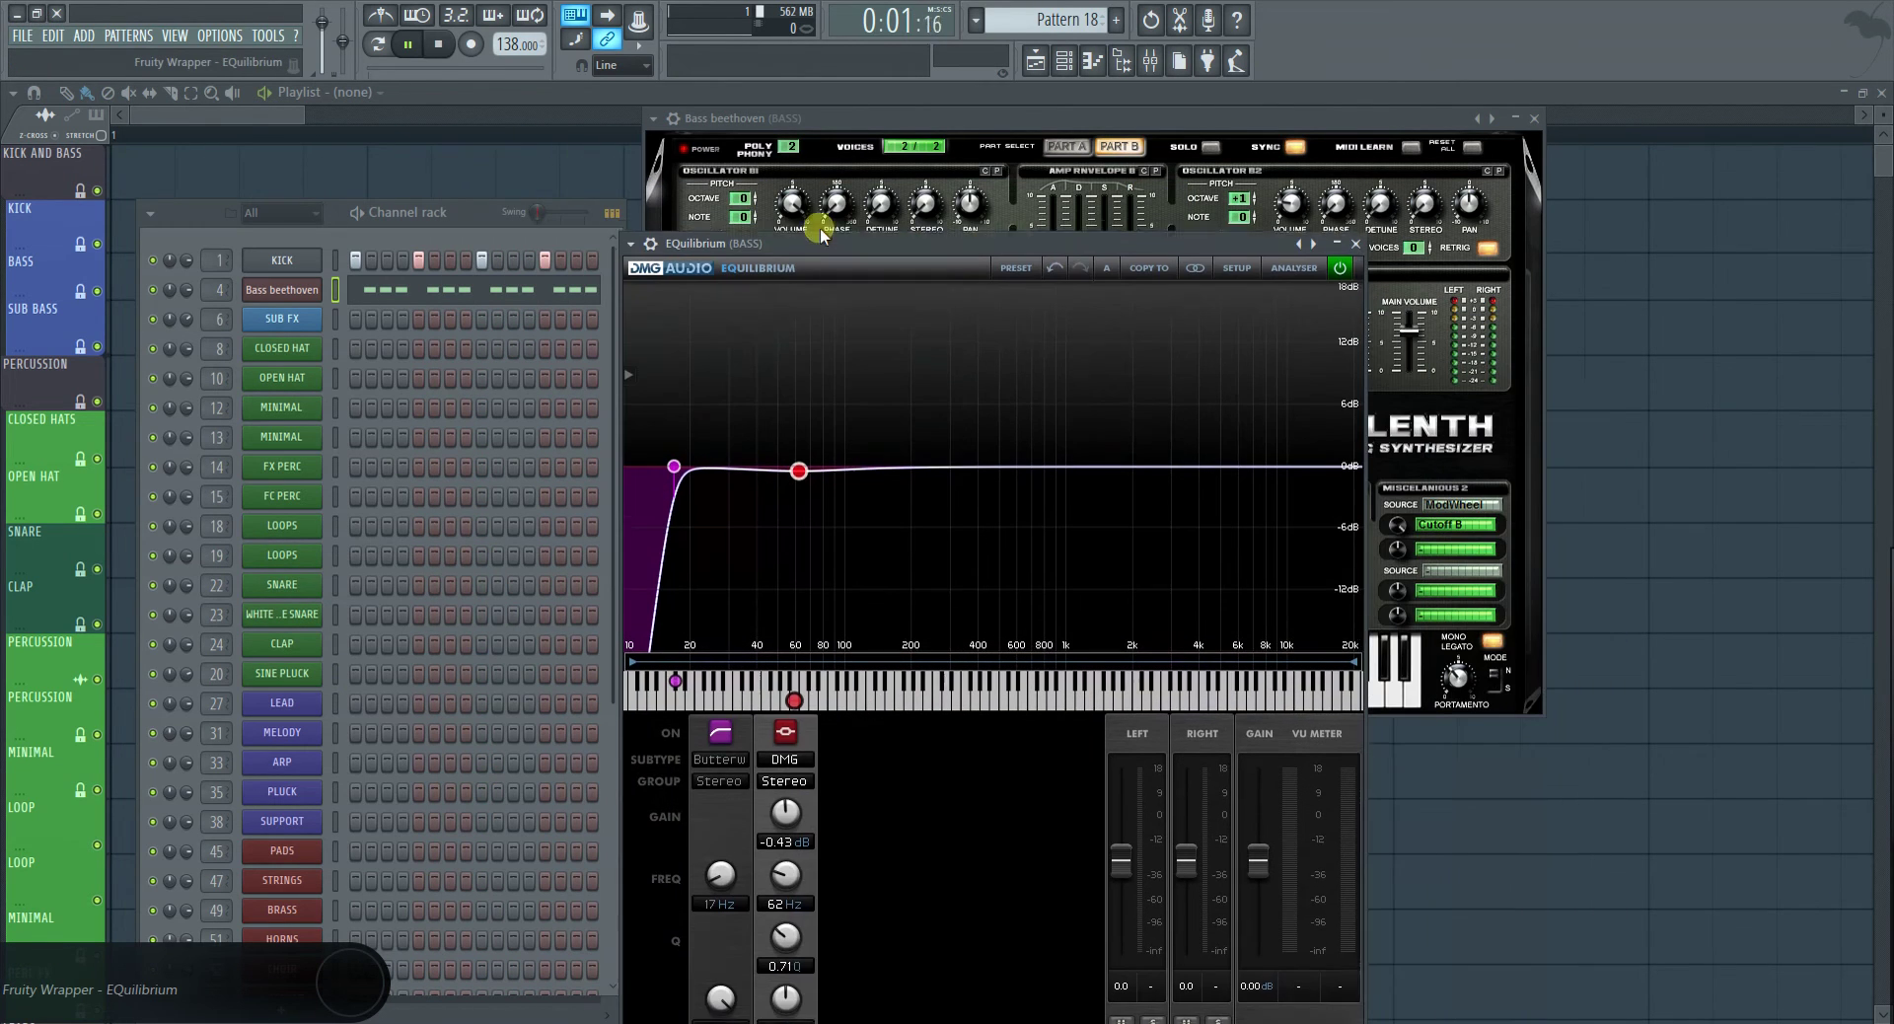
# Open the KICK track's EQuilibrium to compare its curve with the bass EQ
pyautogui.click(1150, 62)
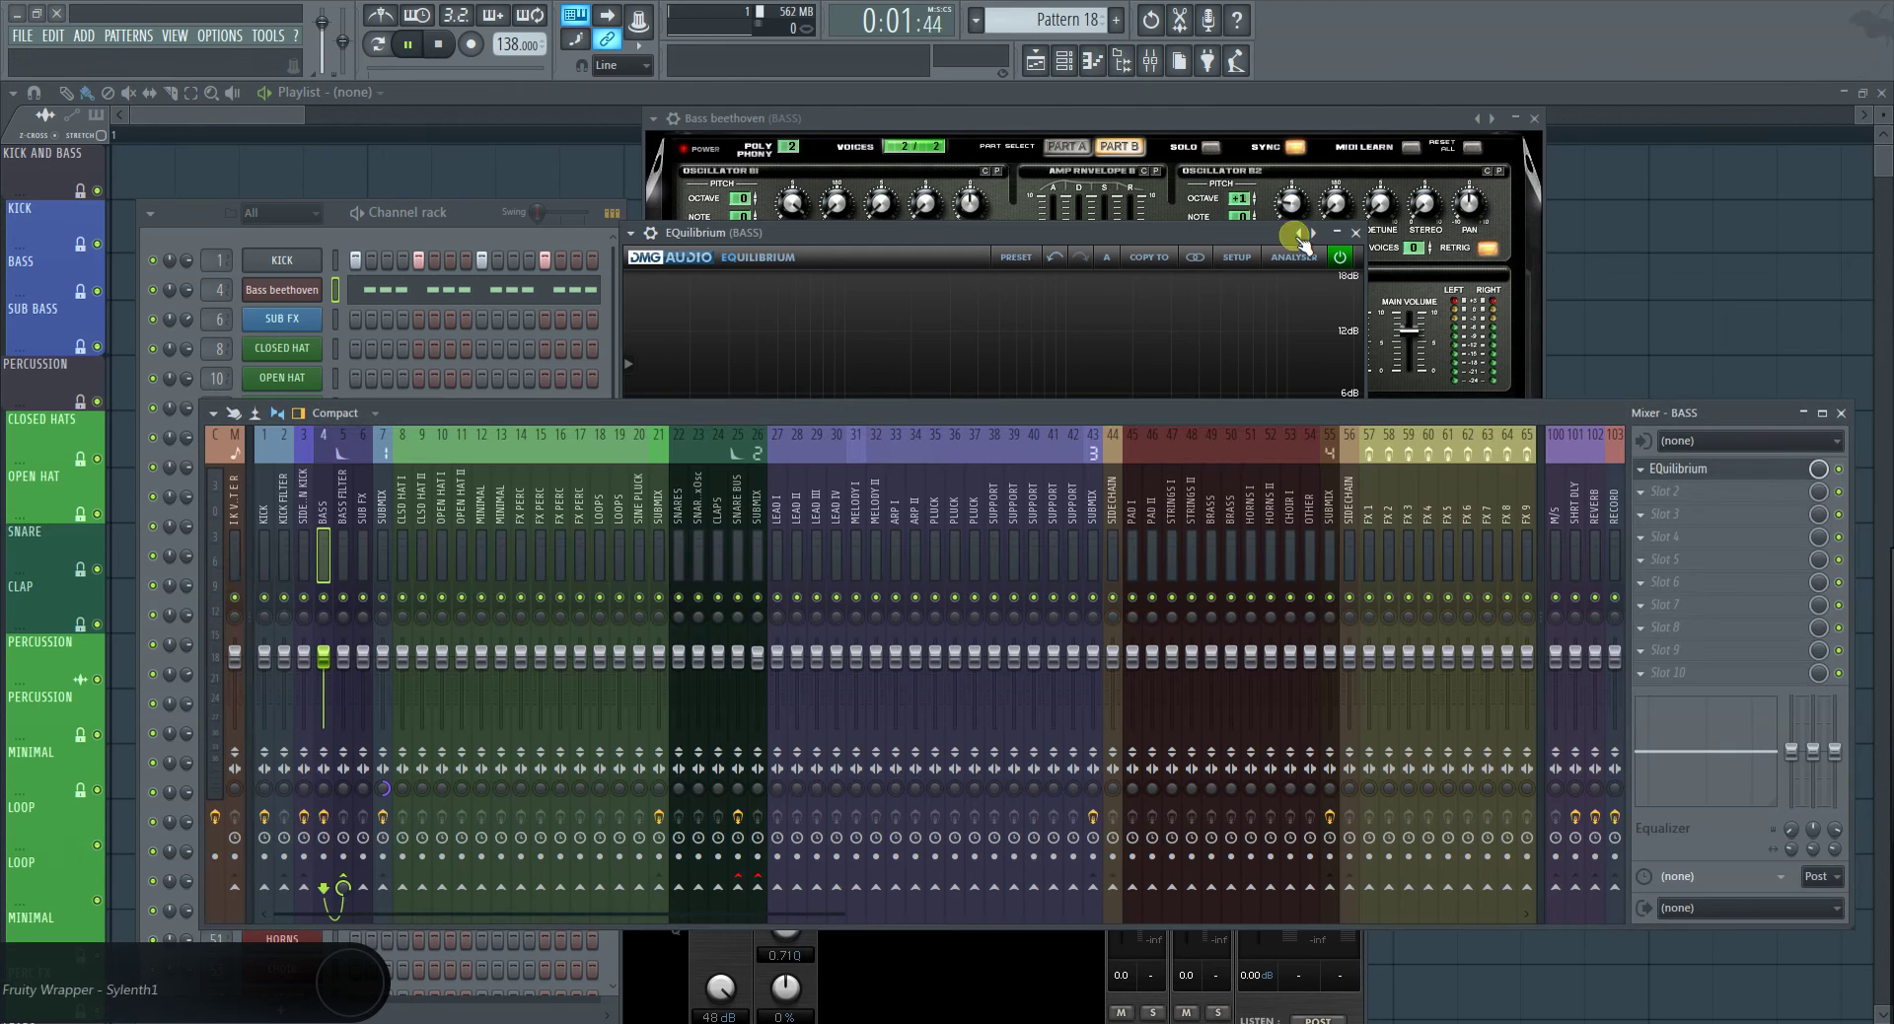
pyautogui.click(264, 499)
pyautogui.click(1713, 468)
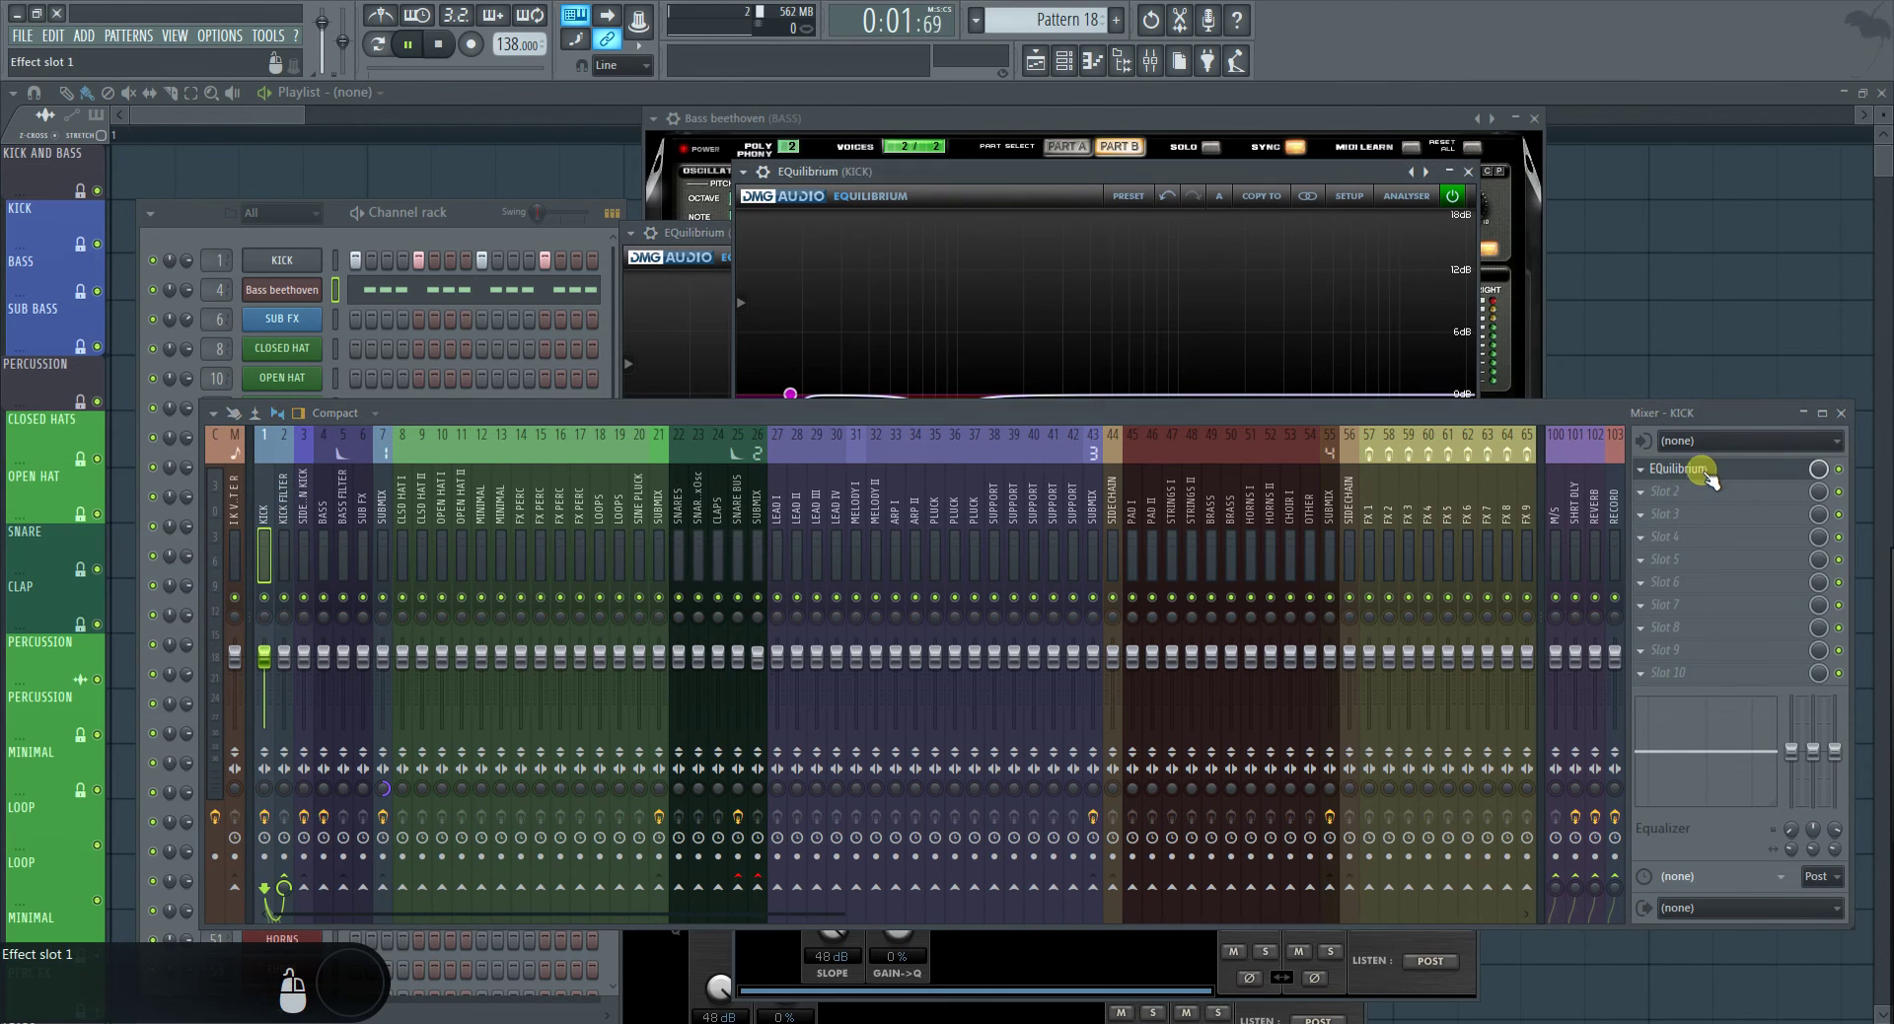
pyautogui.click(1841, 412)
pyautogui.click(947, 415)
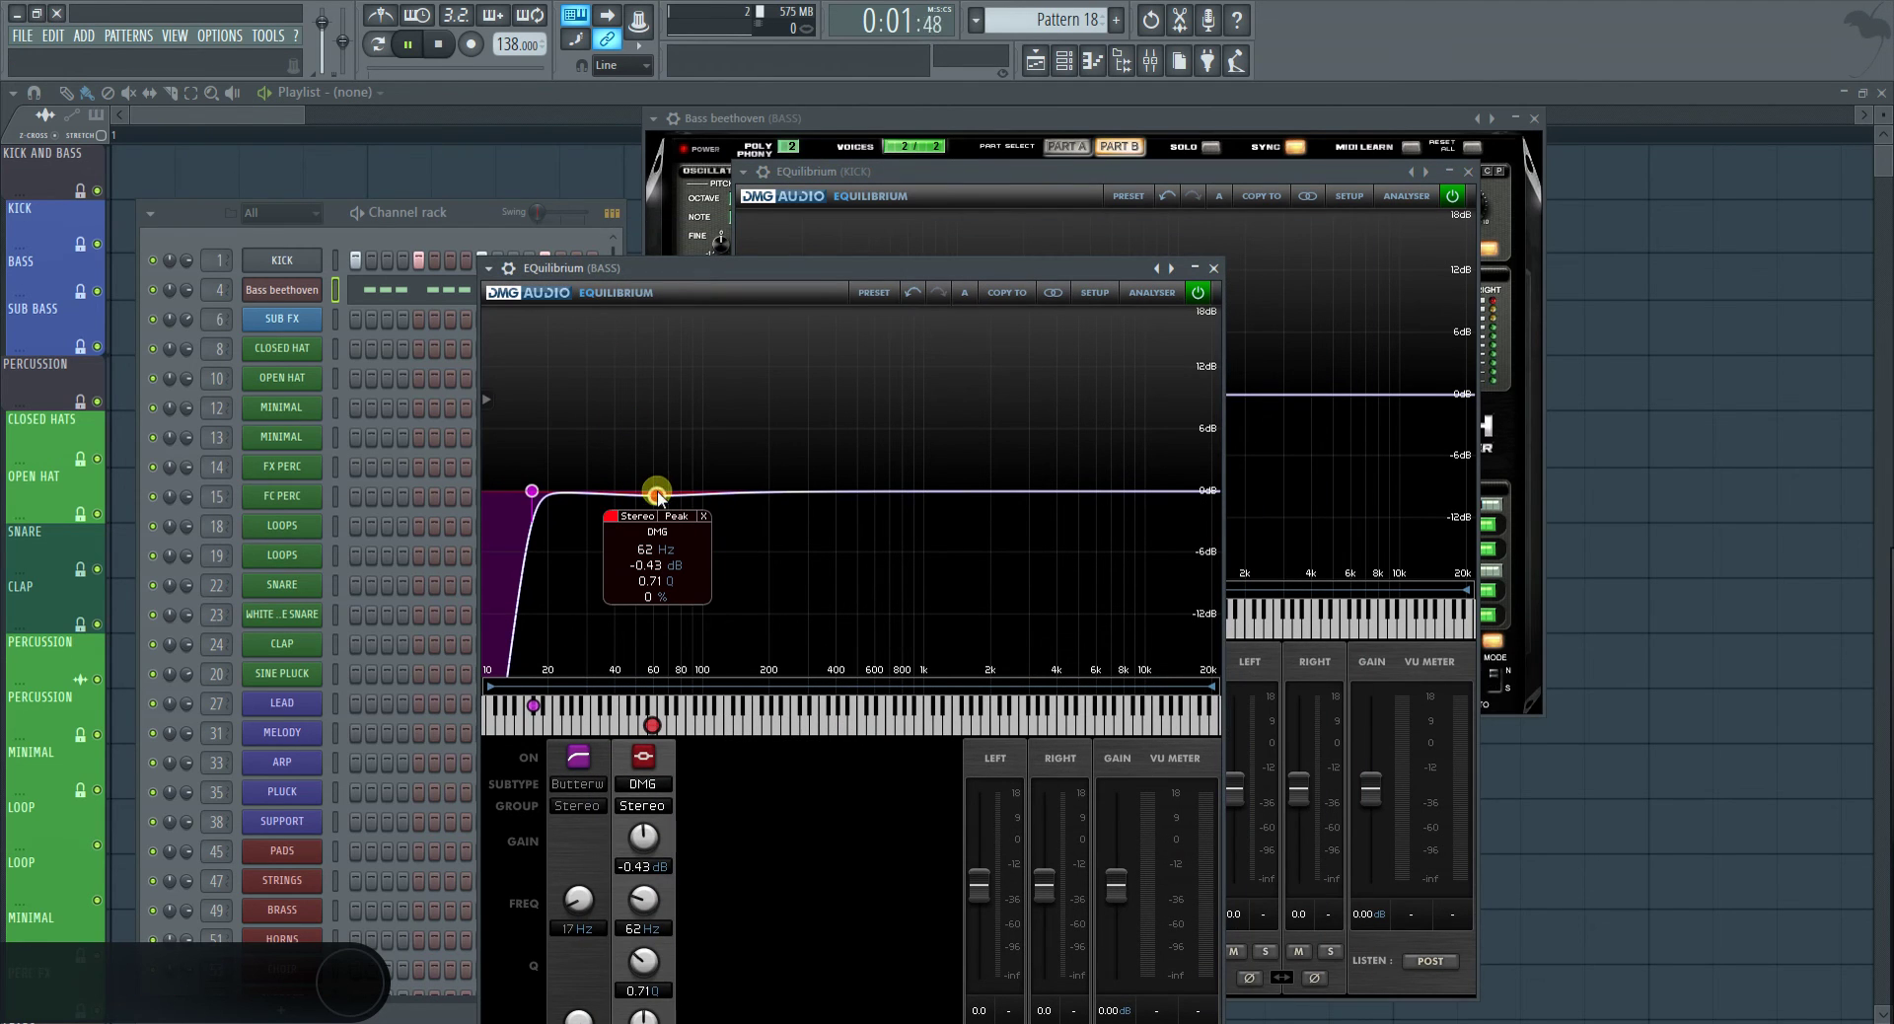
# Set the bass EQ's peak band to 87 Hz with a 2.00 dB gain and a Q of 1.90
pyautogui.moveTo(658, 496); pyautogui.dragTo(655, 496)
pyautogui.doubleClick(636, 547)
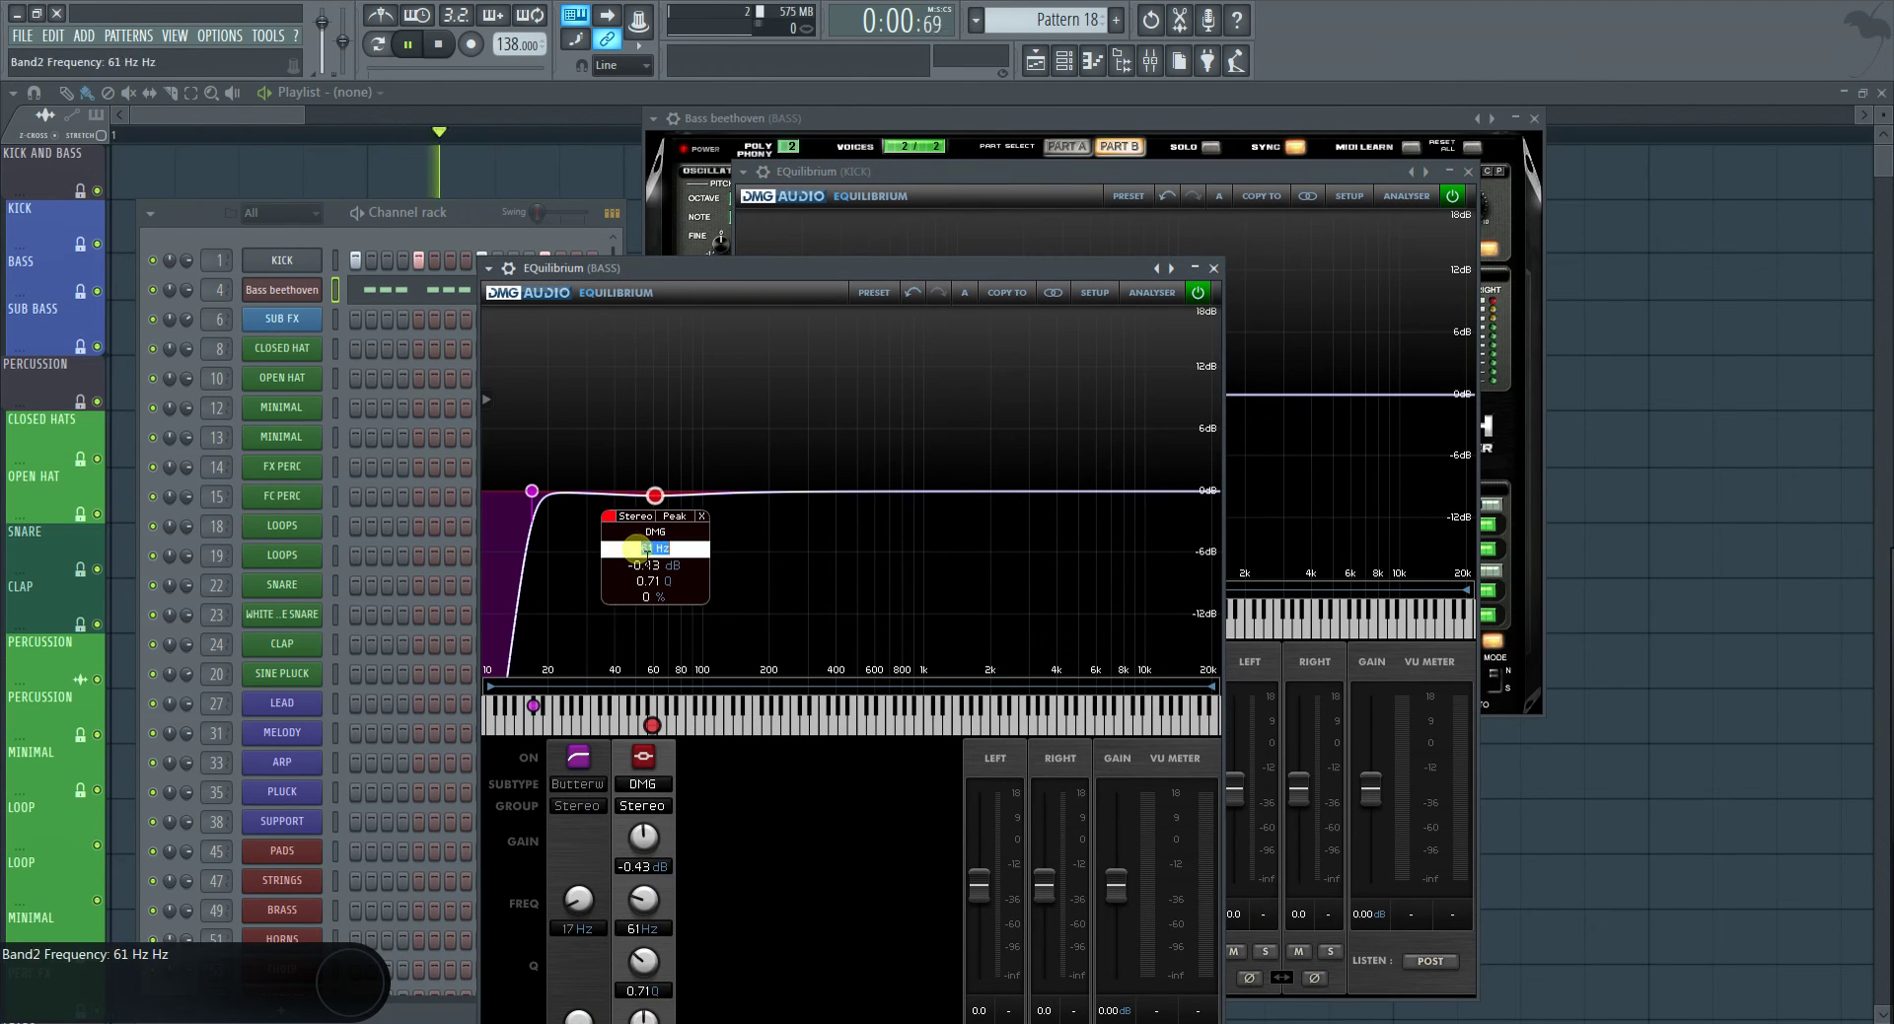
pyautogui.write('87')
pyautogui.press('Return')
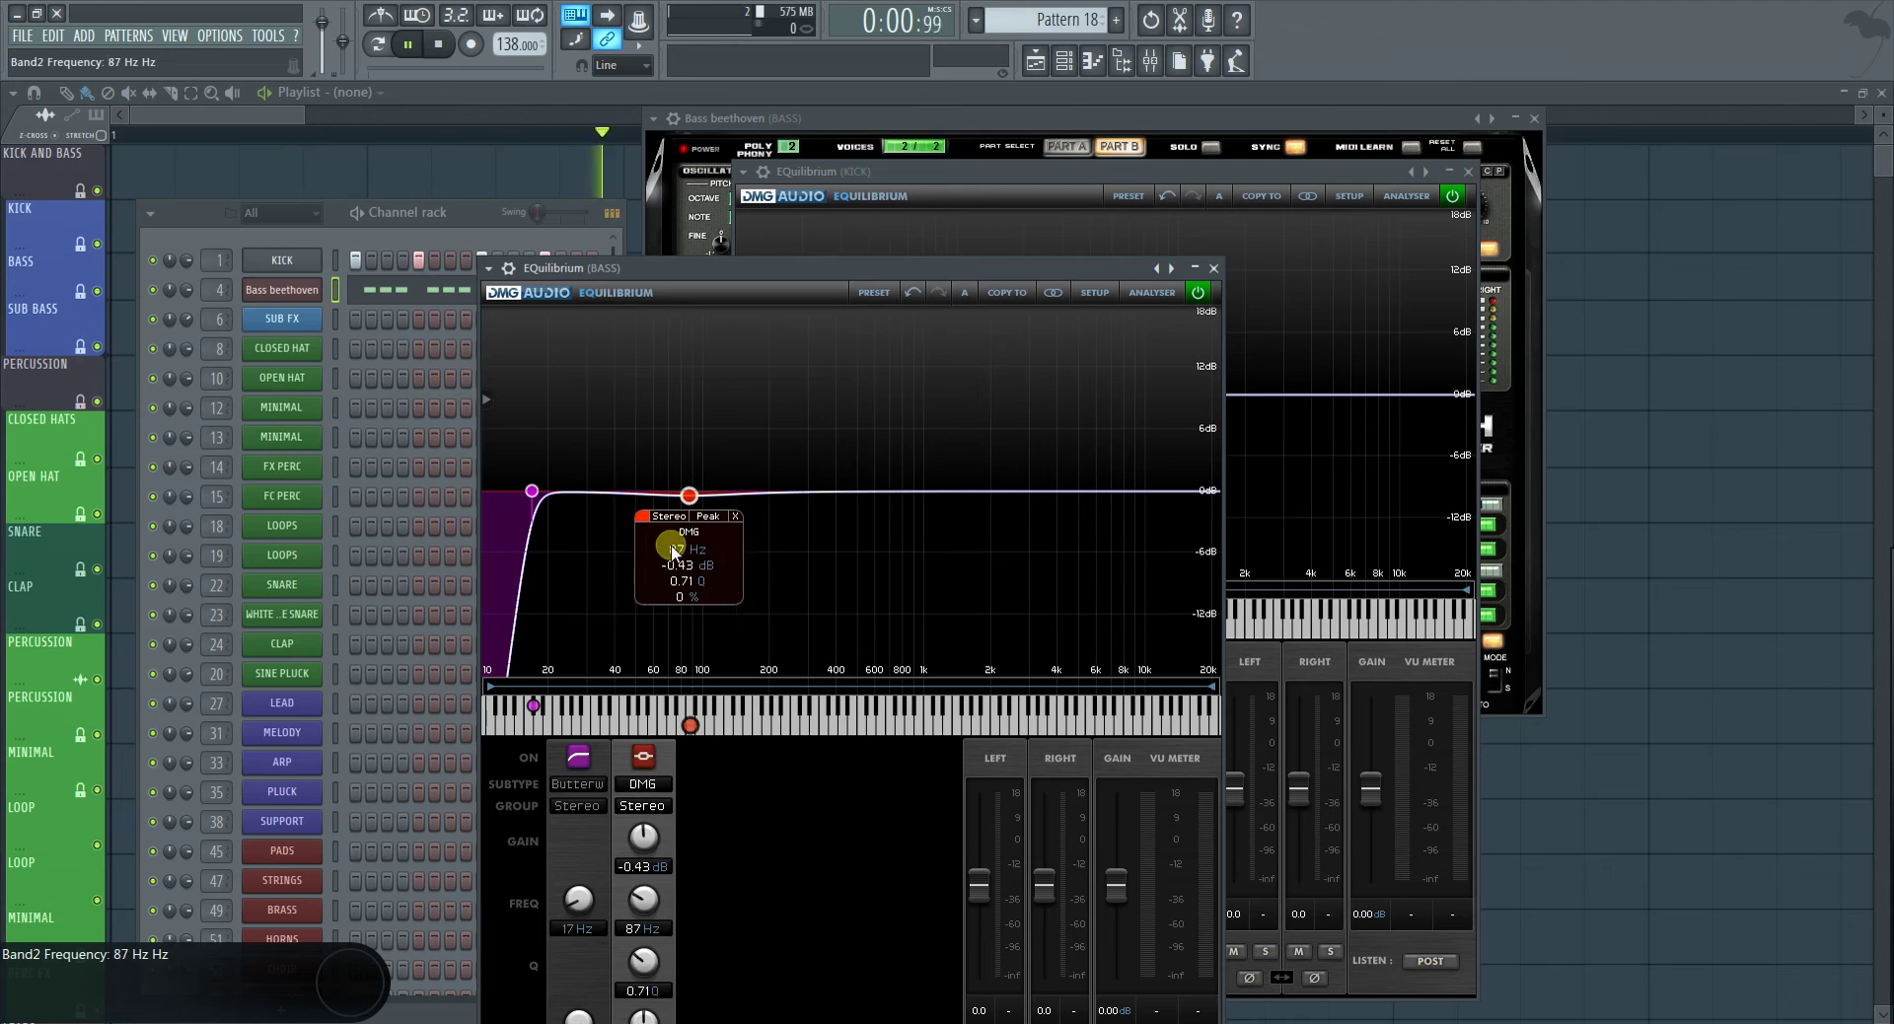
pyautogui.write('2')
pyautogui.press('Return')
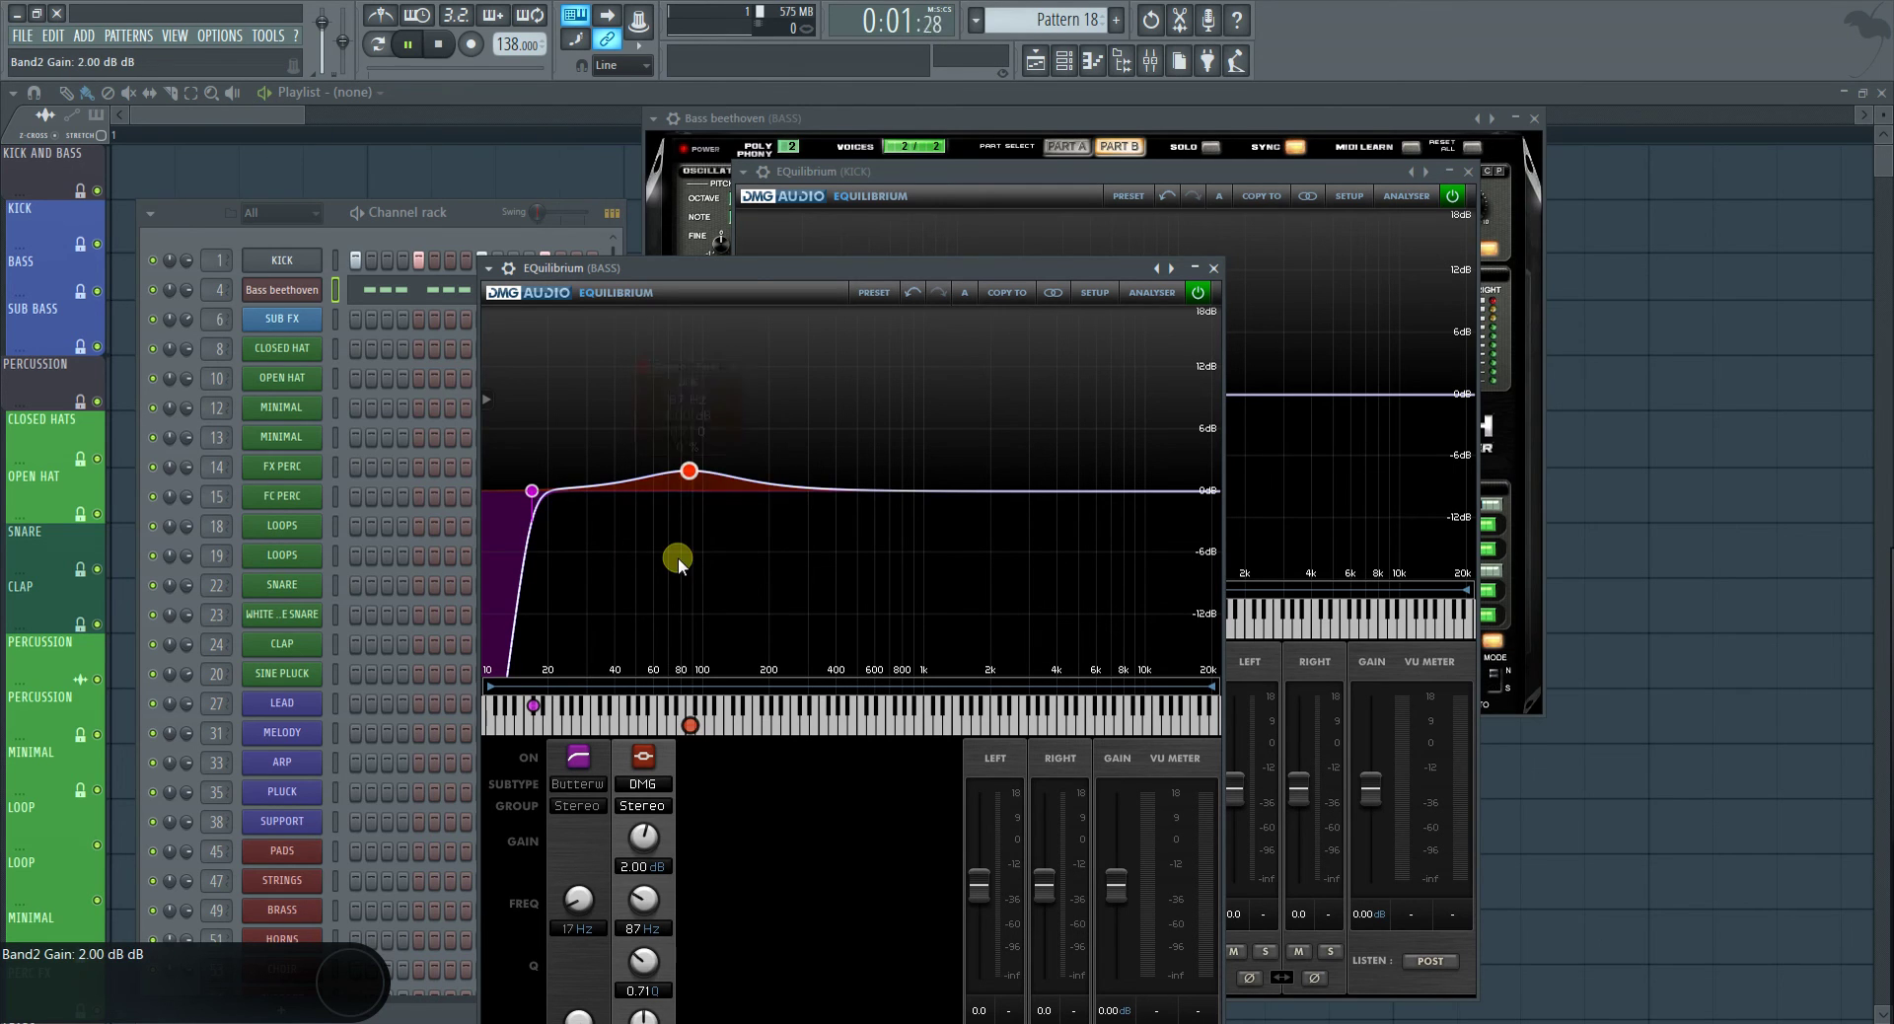
pyautogui.scroll(5, 688, 476)
pyautogui.scroll(3, 688, 477)
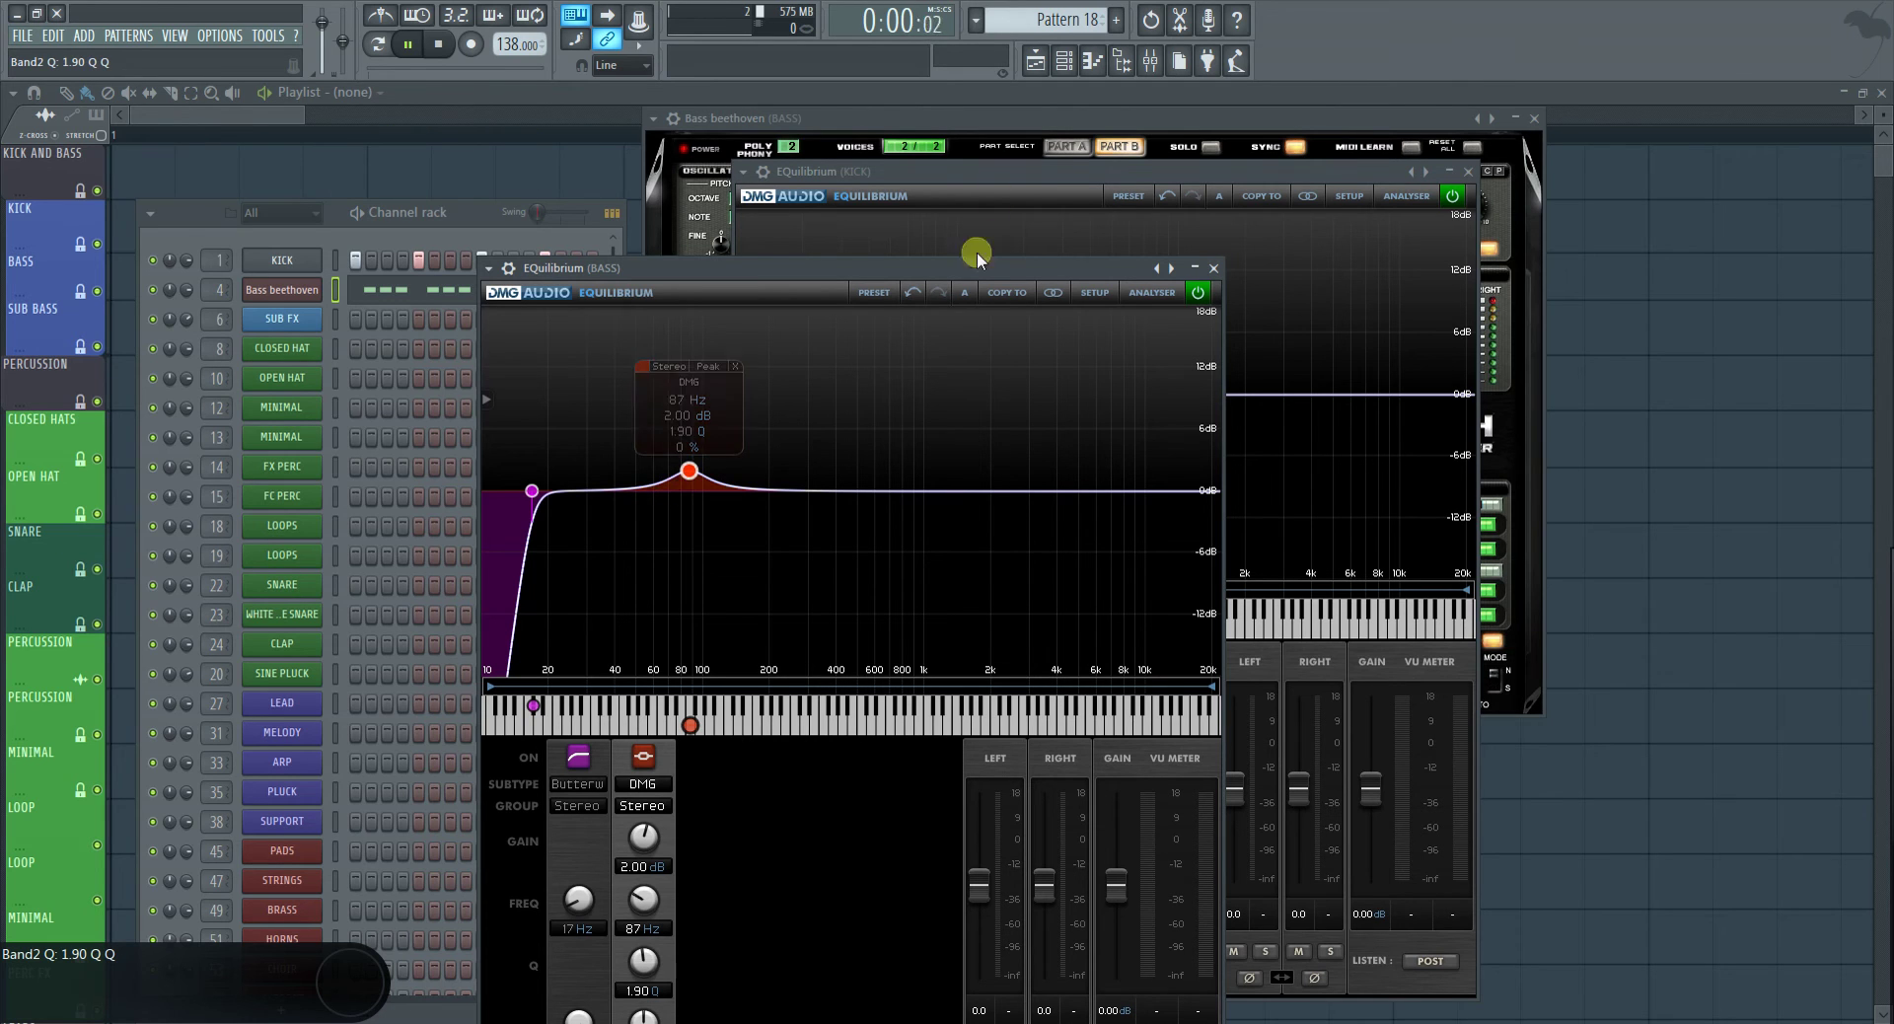
pyautogui.click(1097, 184)
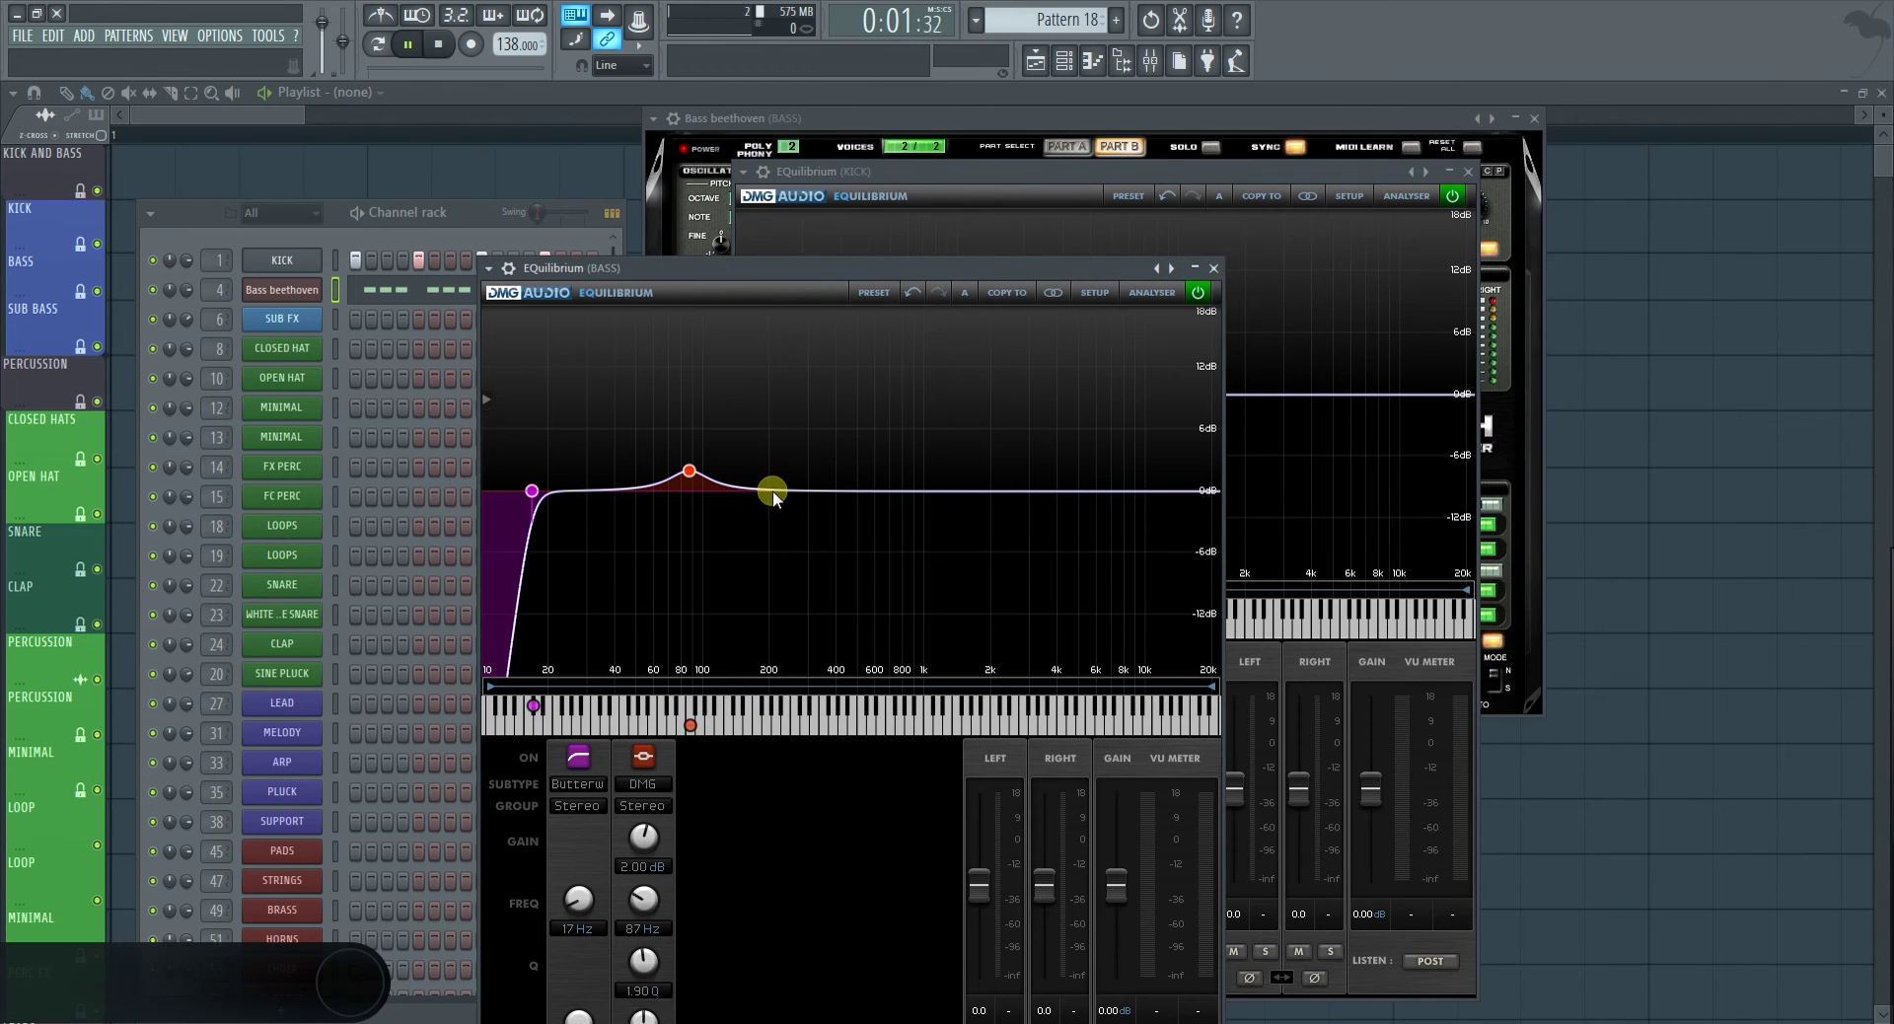
# Add a second peak band to the bass EQ and set its frequency to 174 Hz
pyautogui.doubleClick(772, 489)
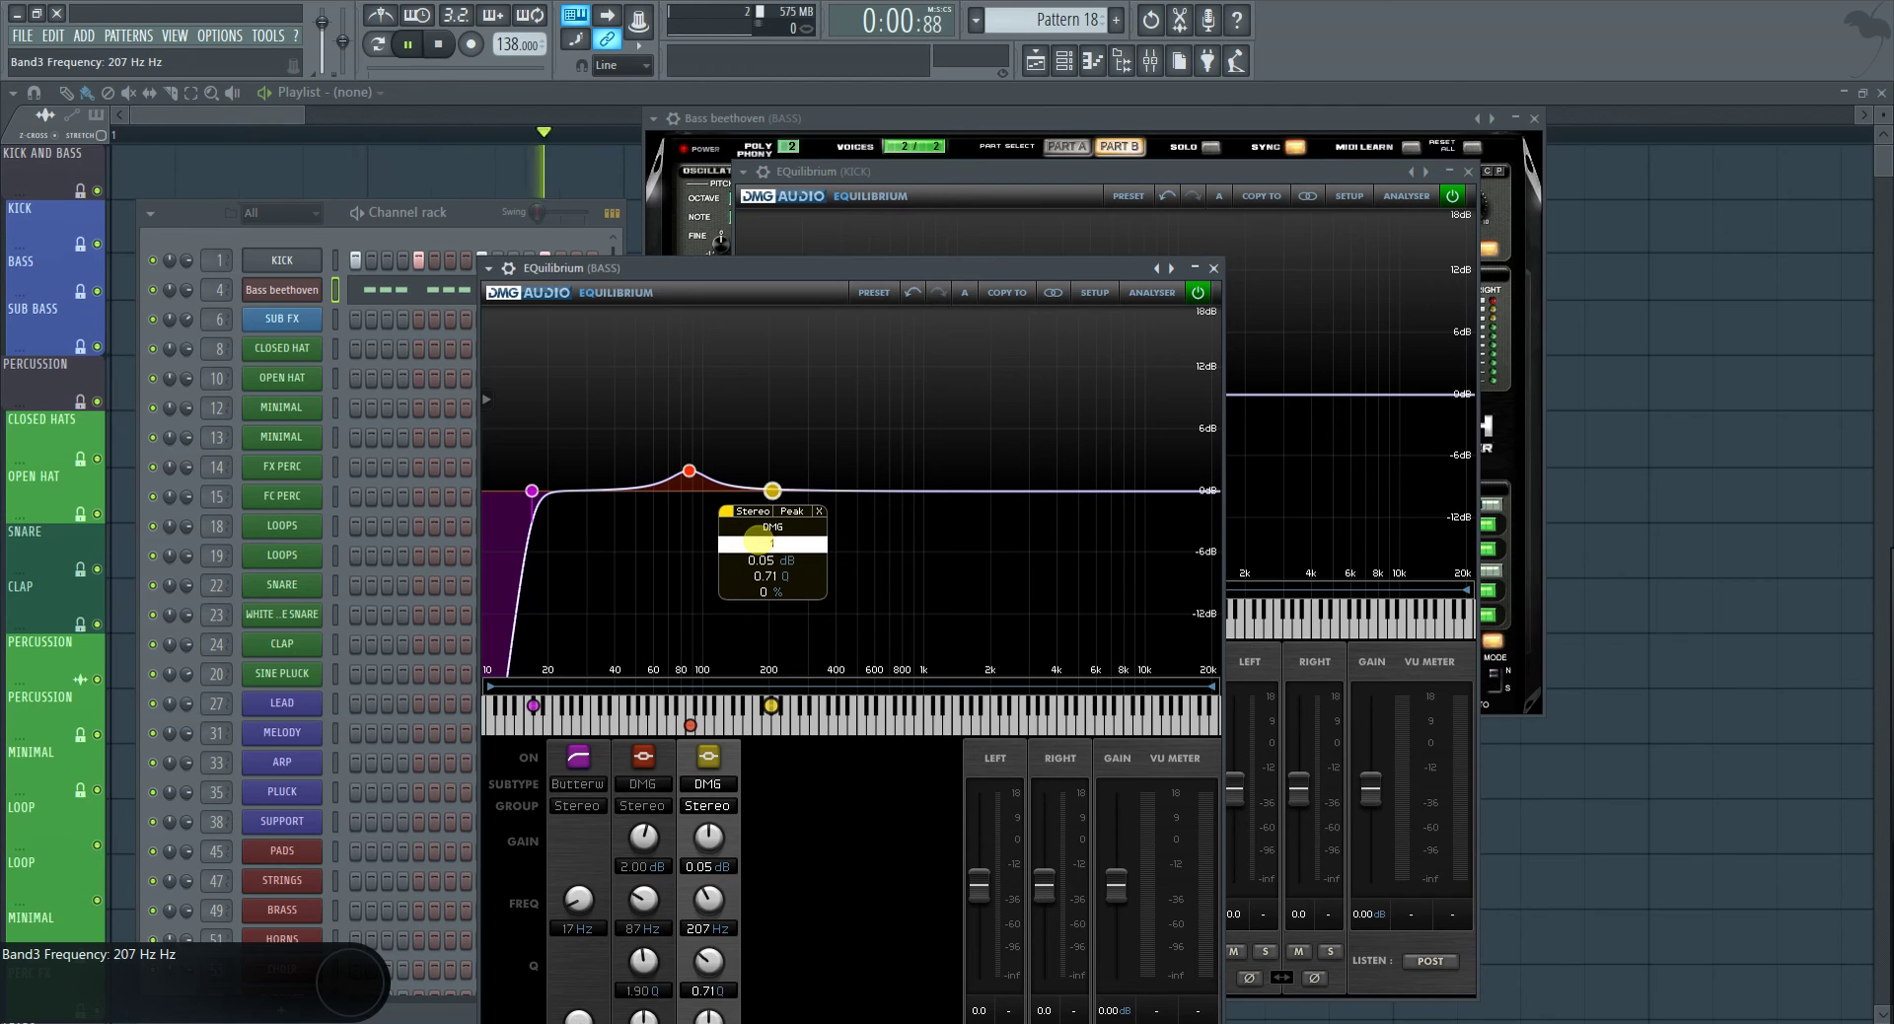
pyautogui.write('4 Hz')
pyautogui.press('Return')
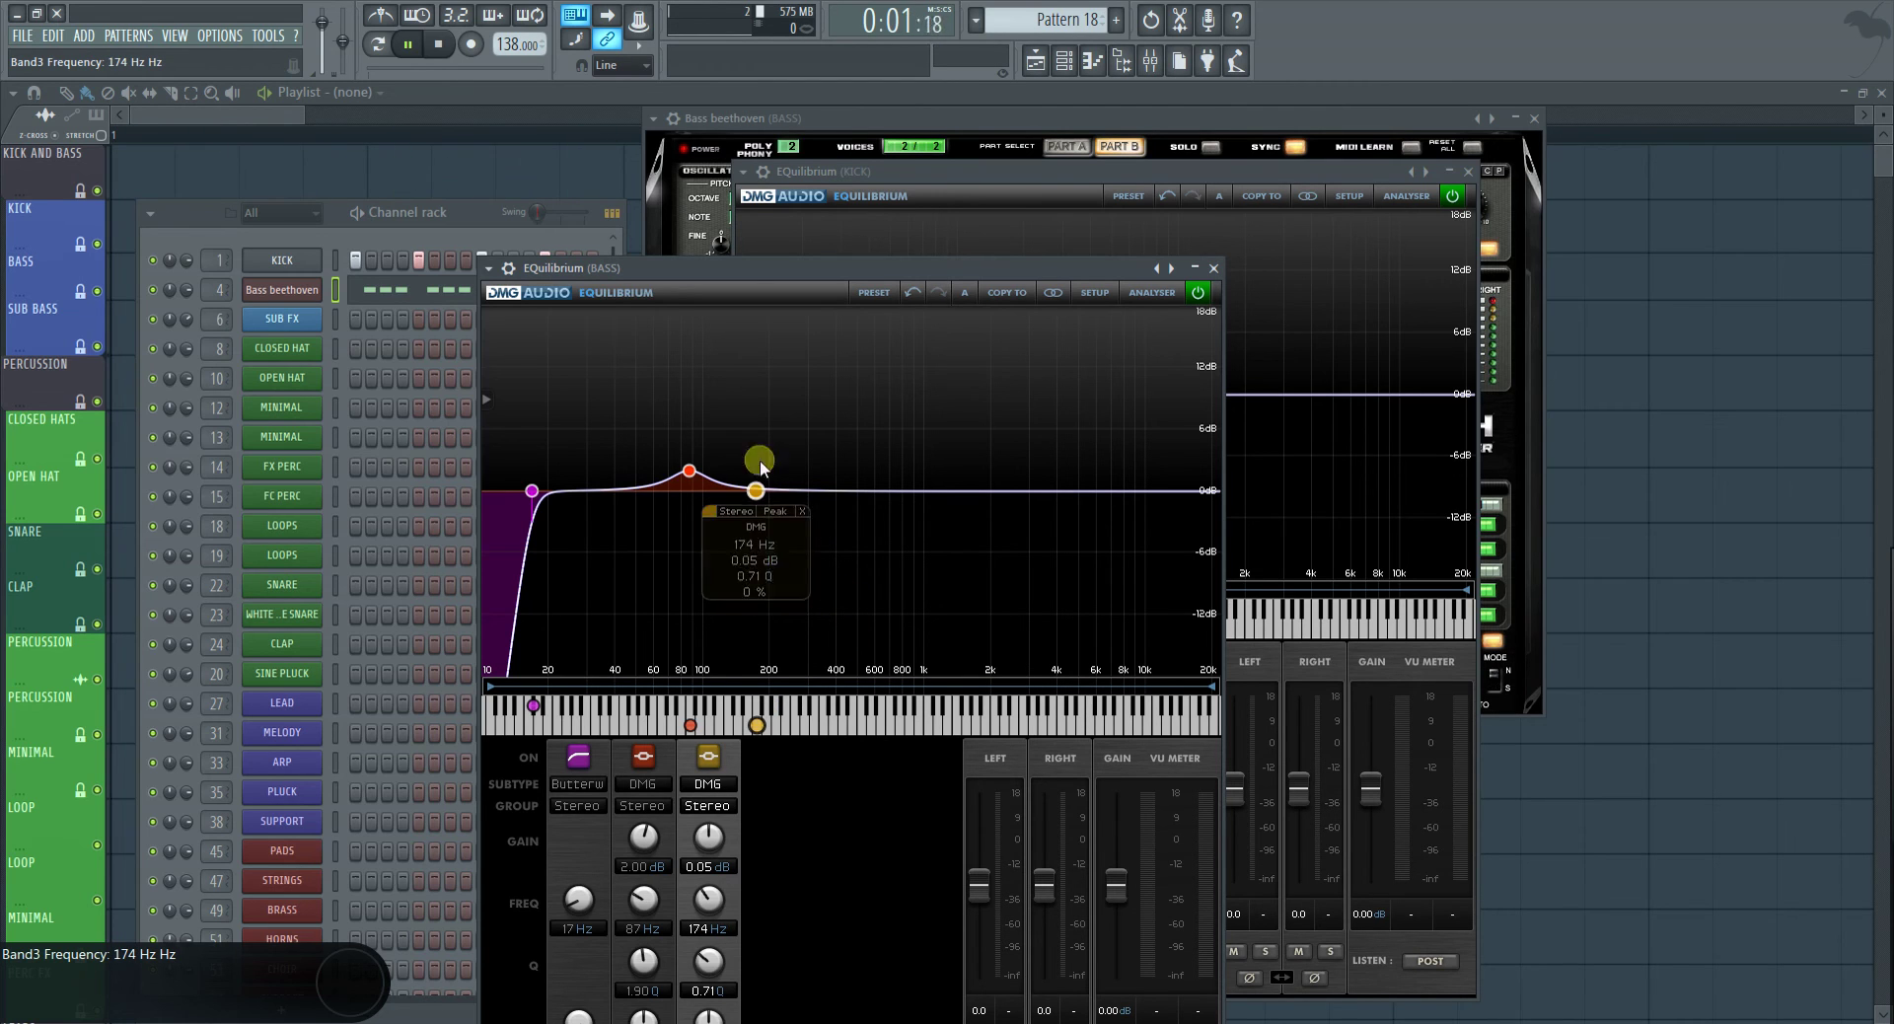
# Set the bass EQ's 174 Hz peak band to a gain of 0.50 dB and a Q of 4.19
pyautogui.doubleClick(754, 561)
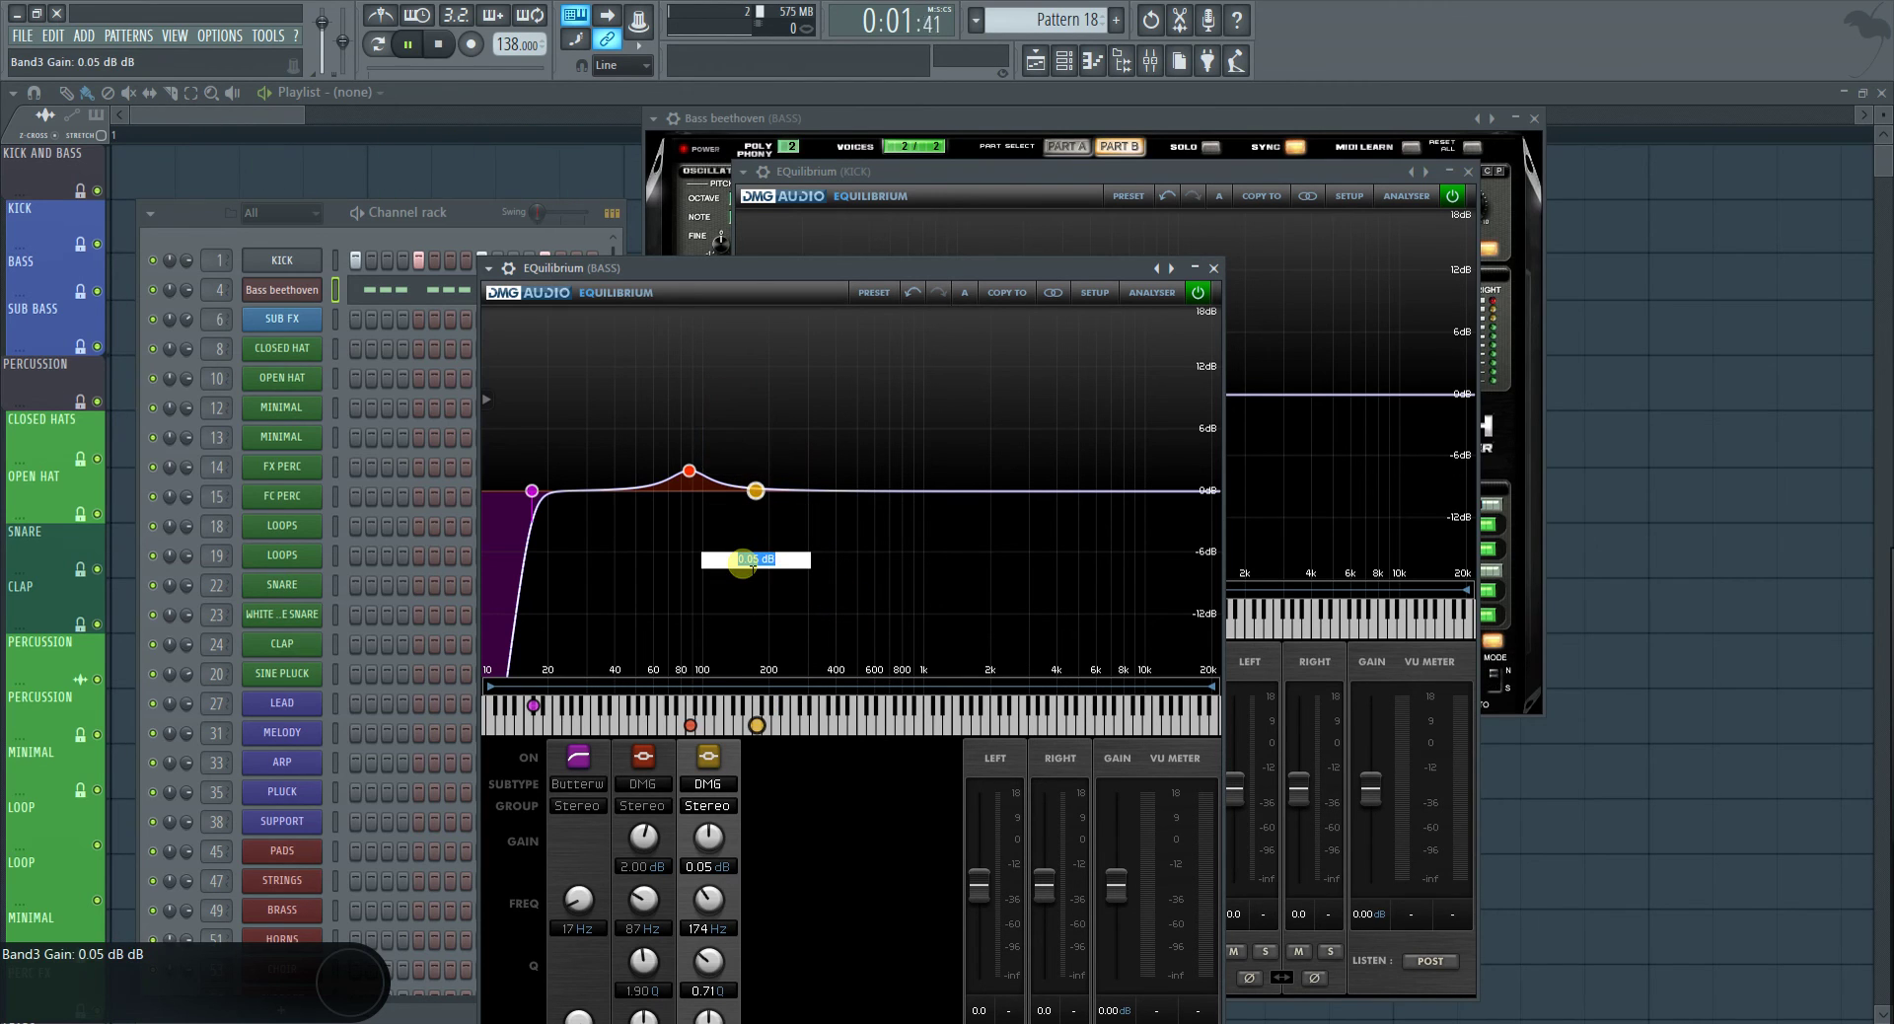
pyautogui.write('0')
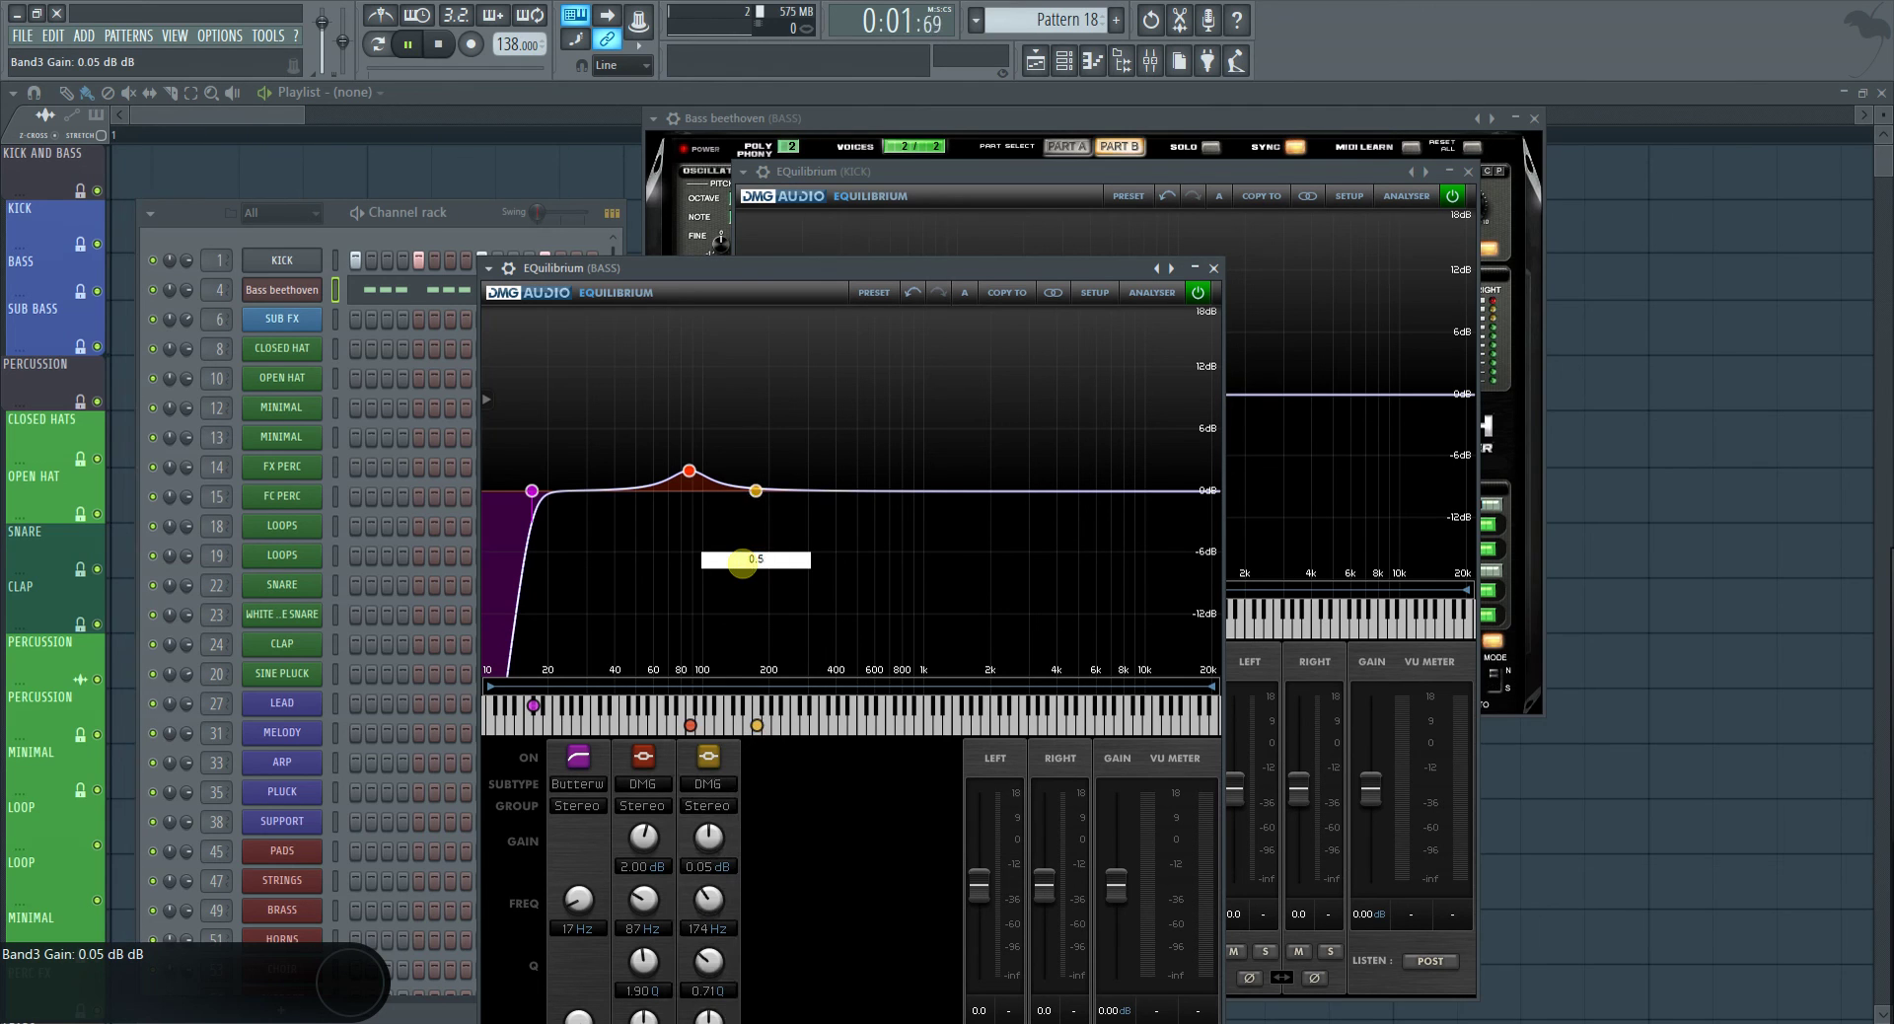
pyautogui.write('.5')
pyautogui.press('Return')
pyautogui.scroll(5, 758, 488)
pyautogui.scroll(3, 762, 494)
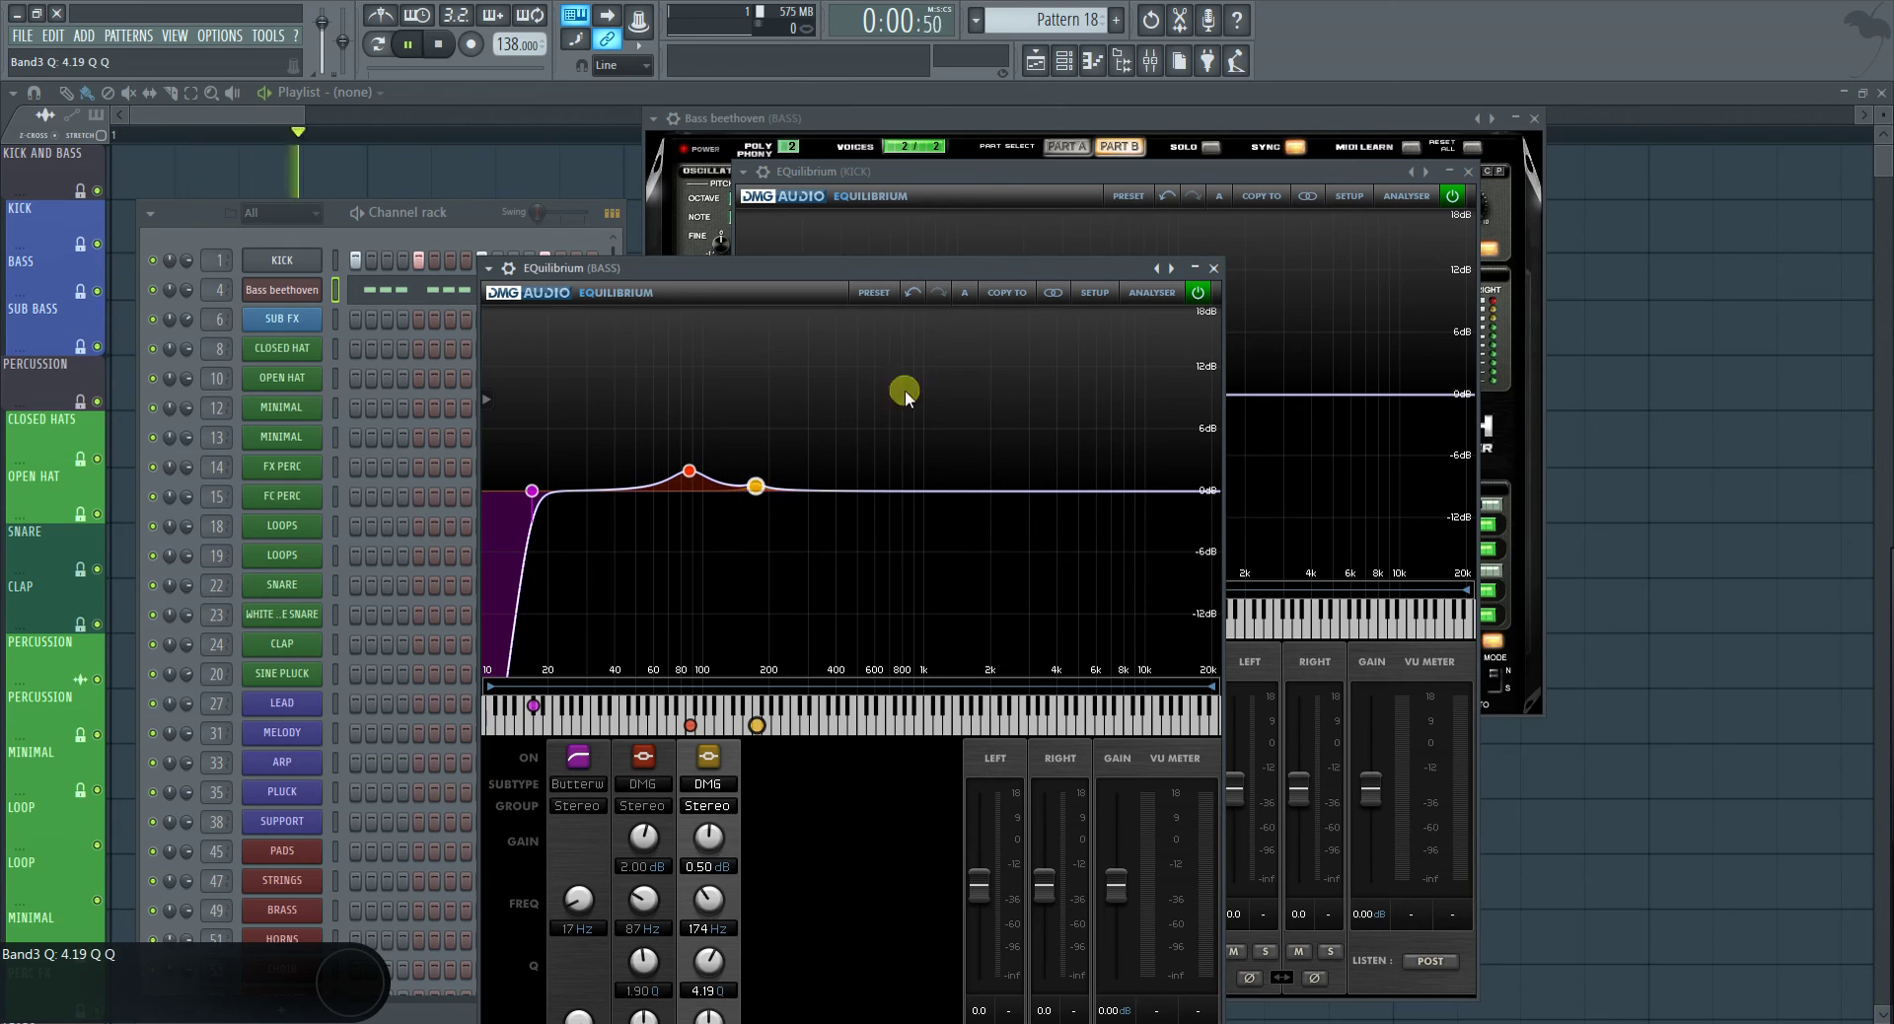
# Bring the channel rack forward and play the kick and bass pattern from the start to hear the EQ changes
pyautogui.click(481, 216)
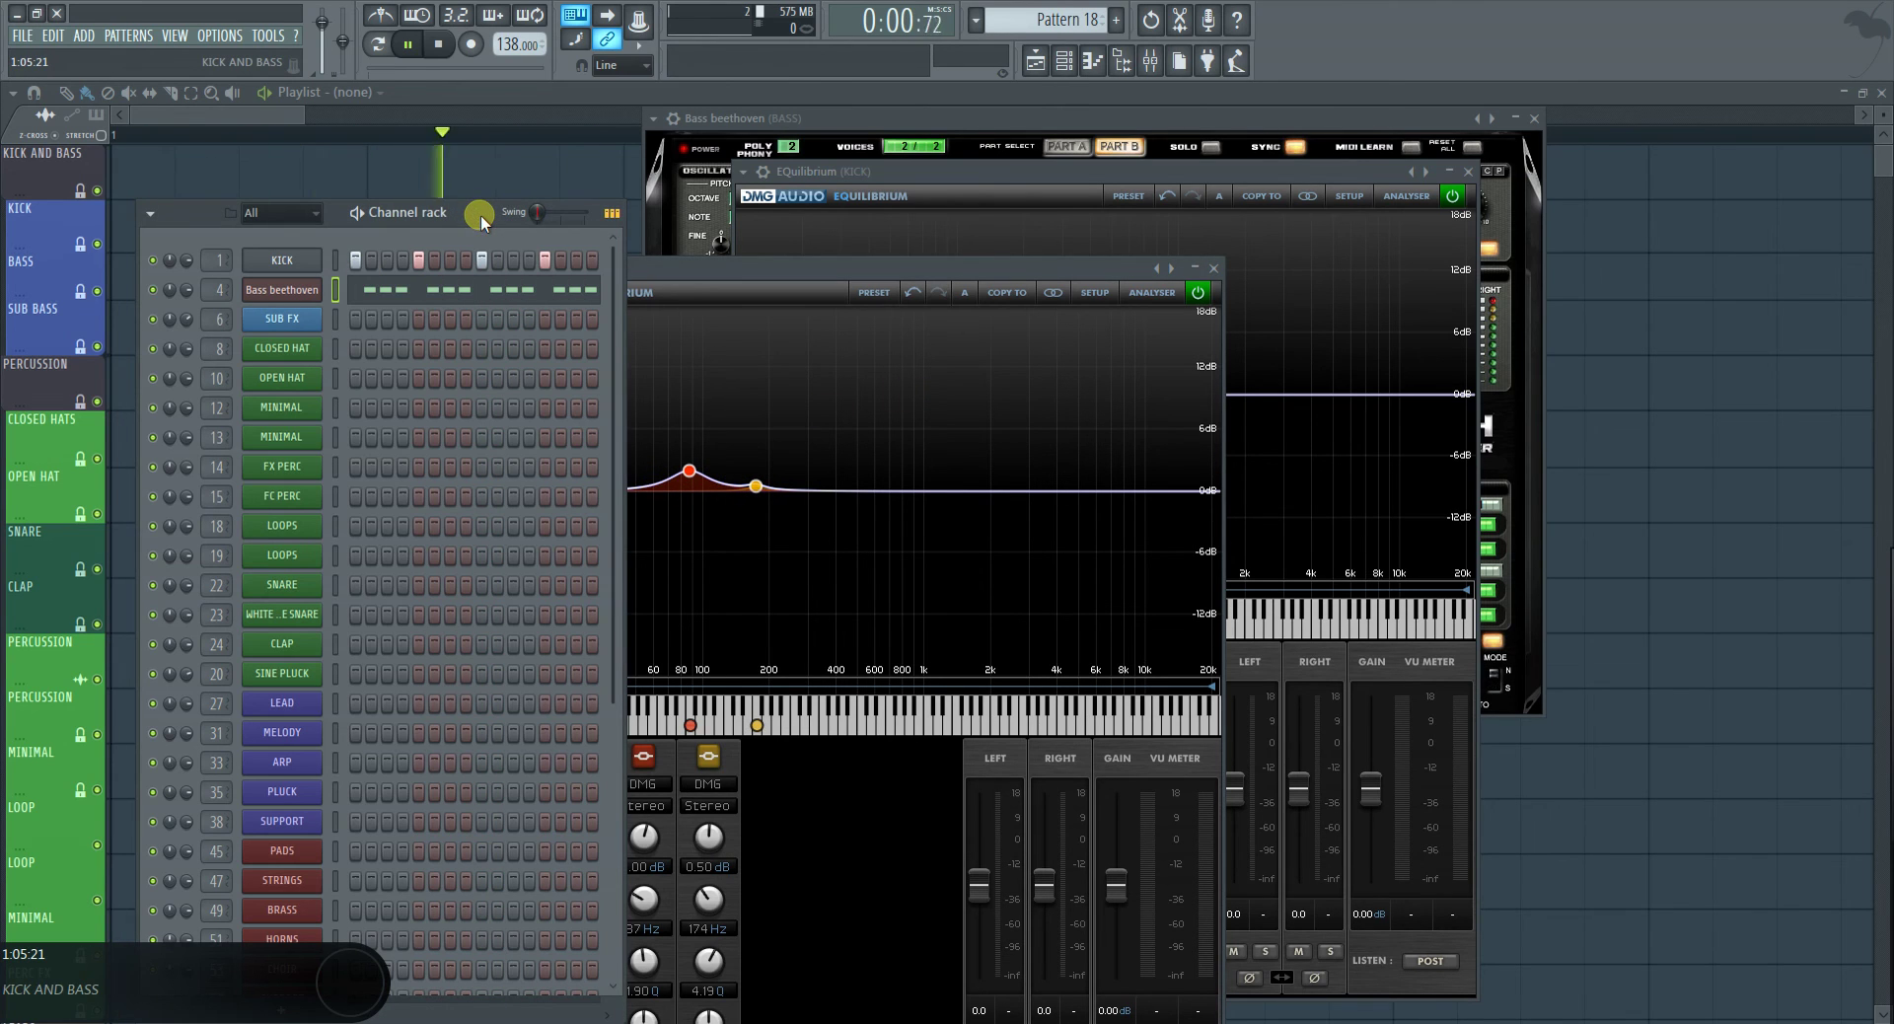
pyautogui.press('space')
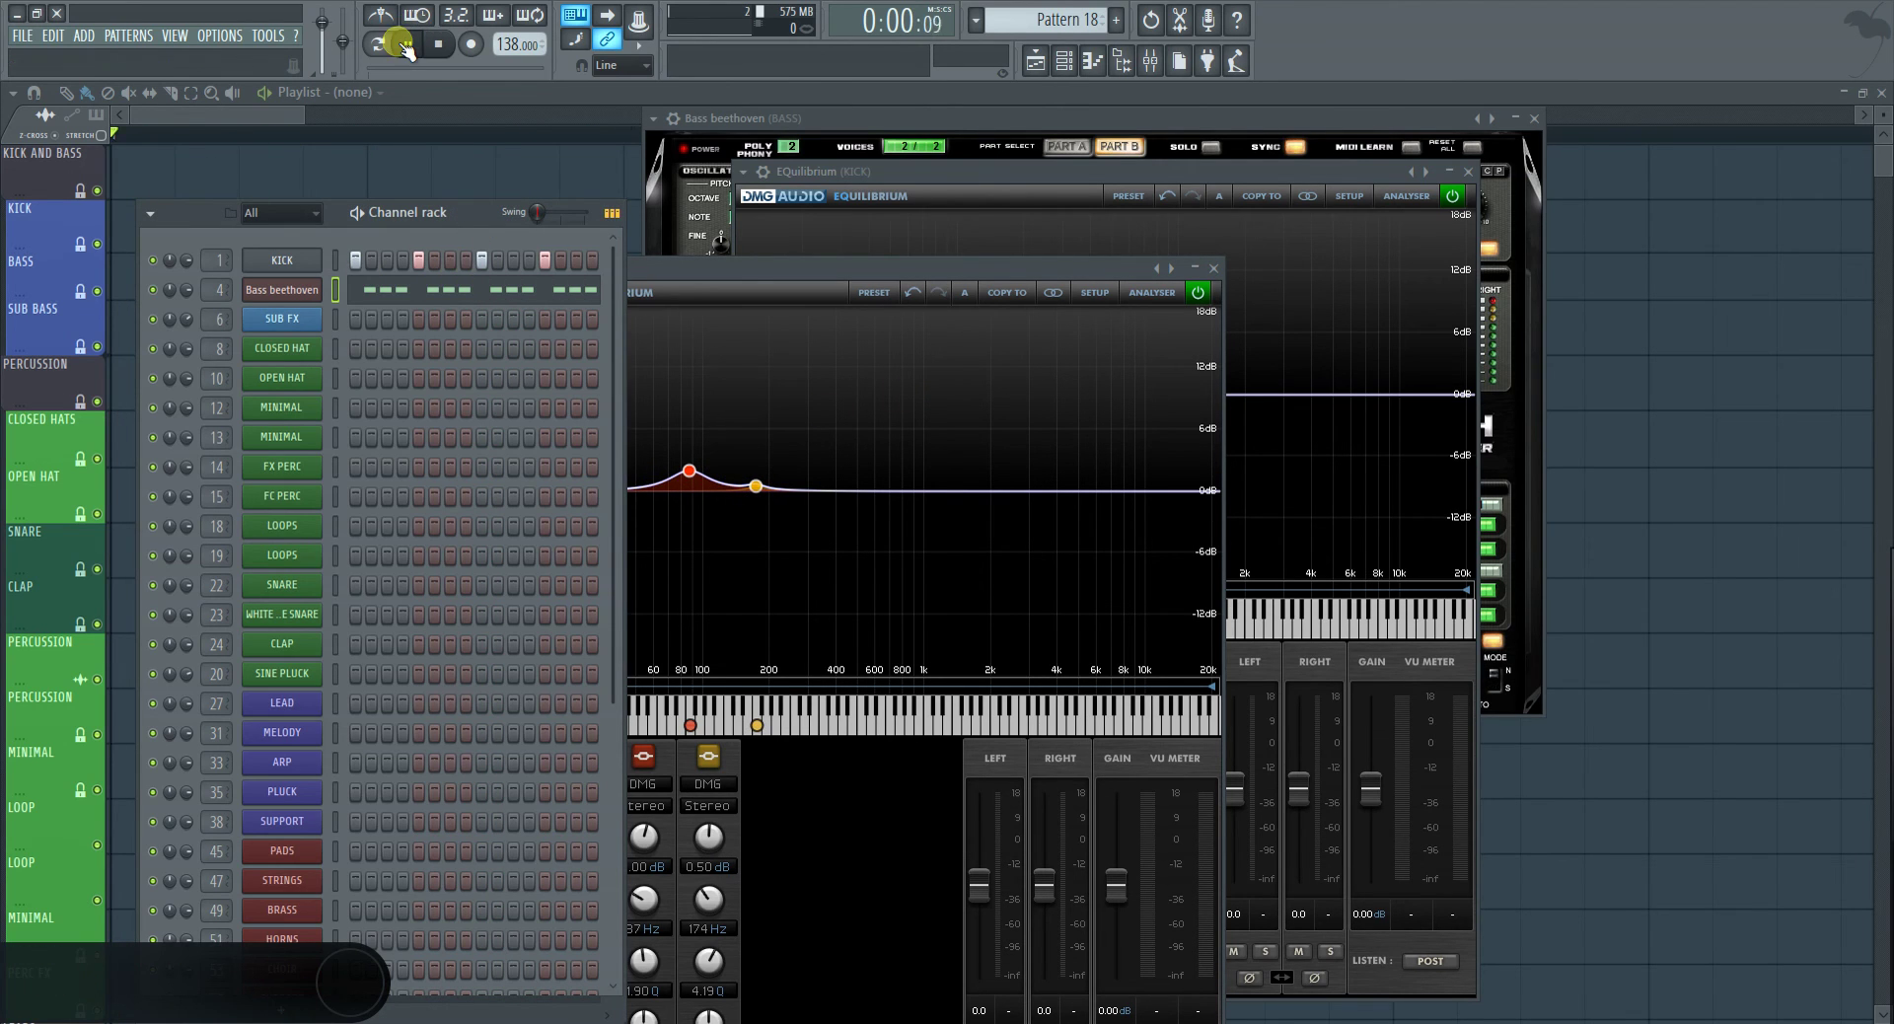
pyautogui.click(407, 44)
pyautogui.click(376, 43)
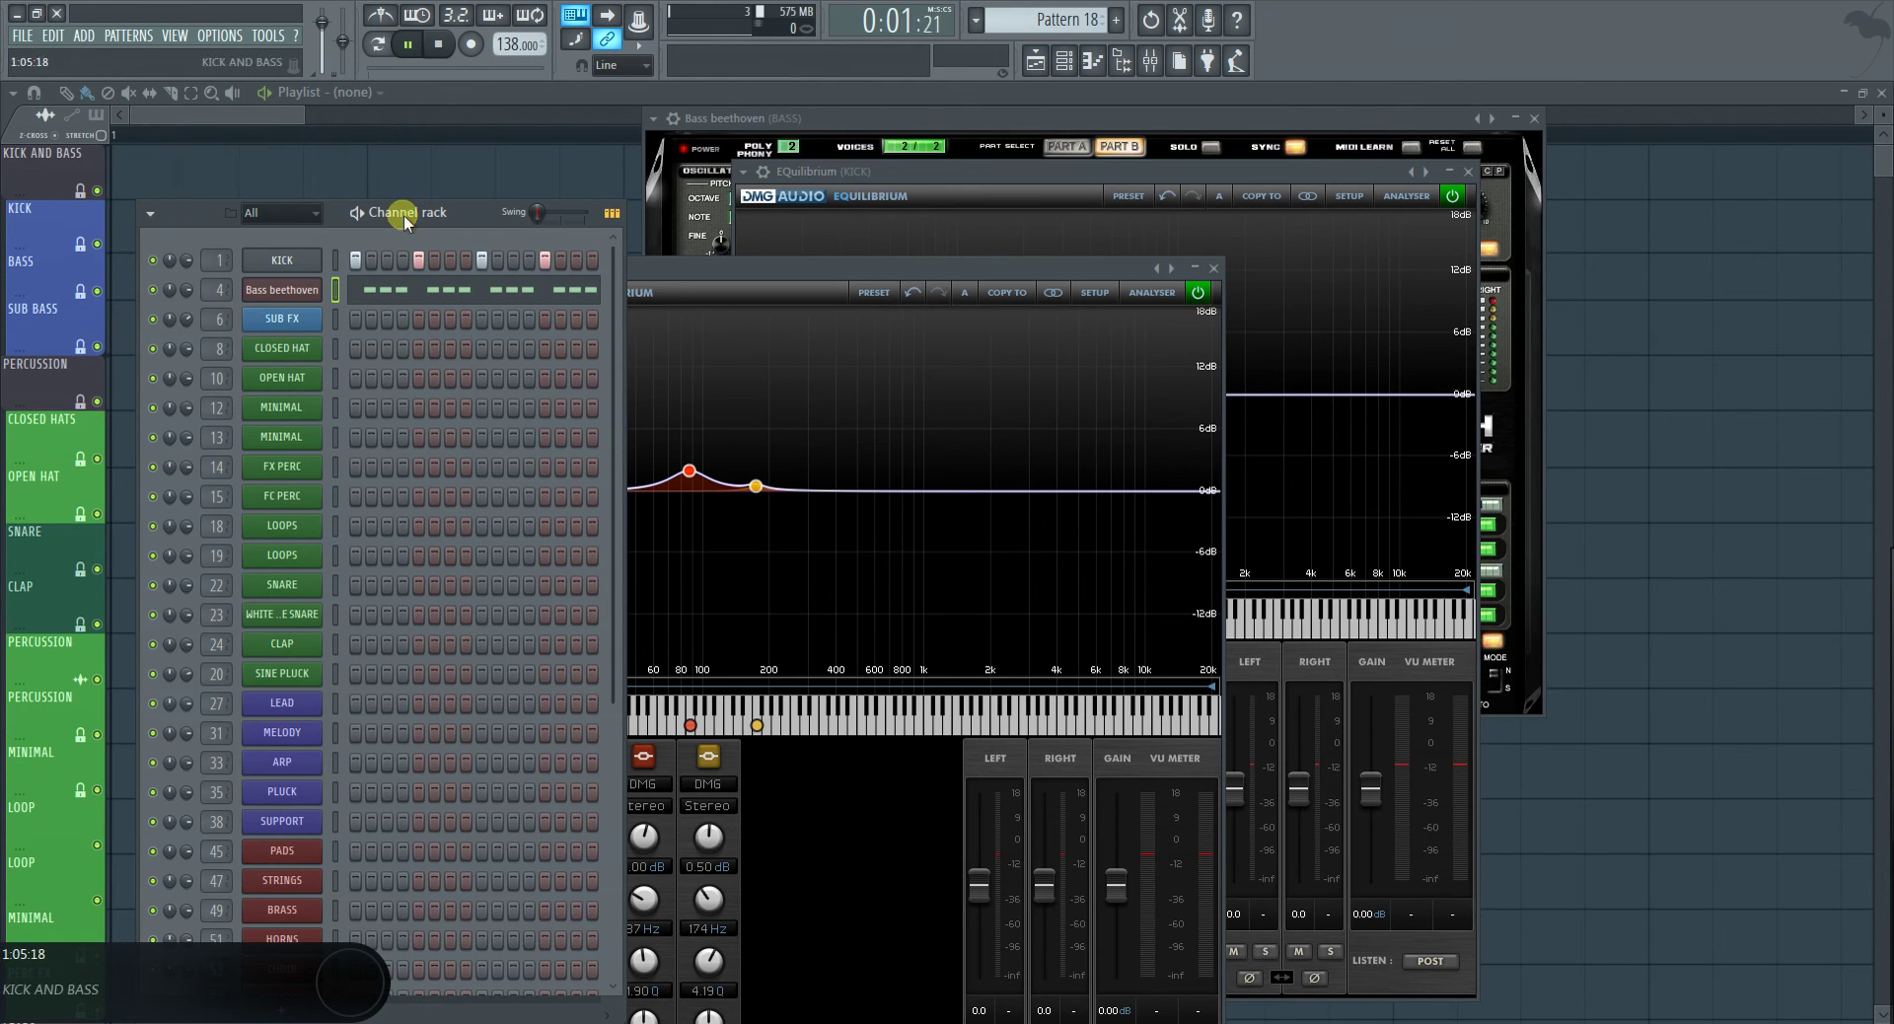
# Move the bass EQ window aside and show the mixer in place of the channel rack
pyautogui.moveTo(822, 259); pyautogui.dragTo(1124, 207)
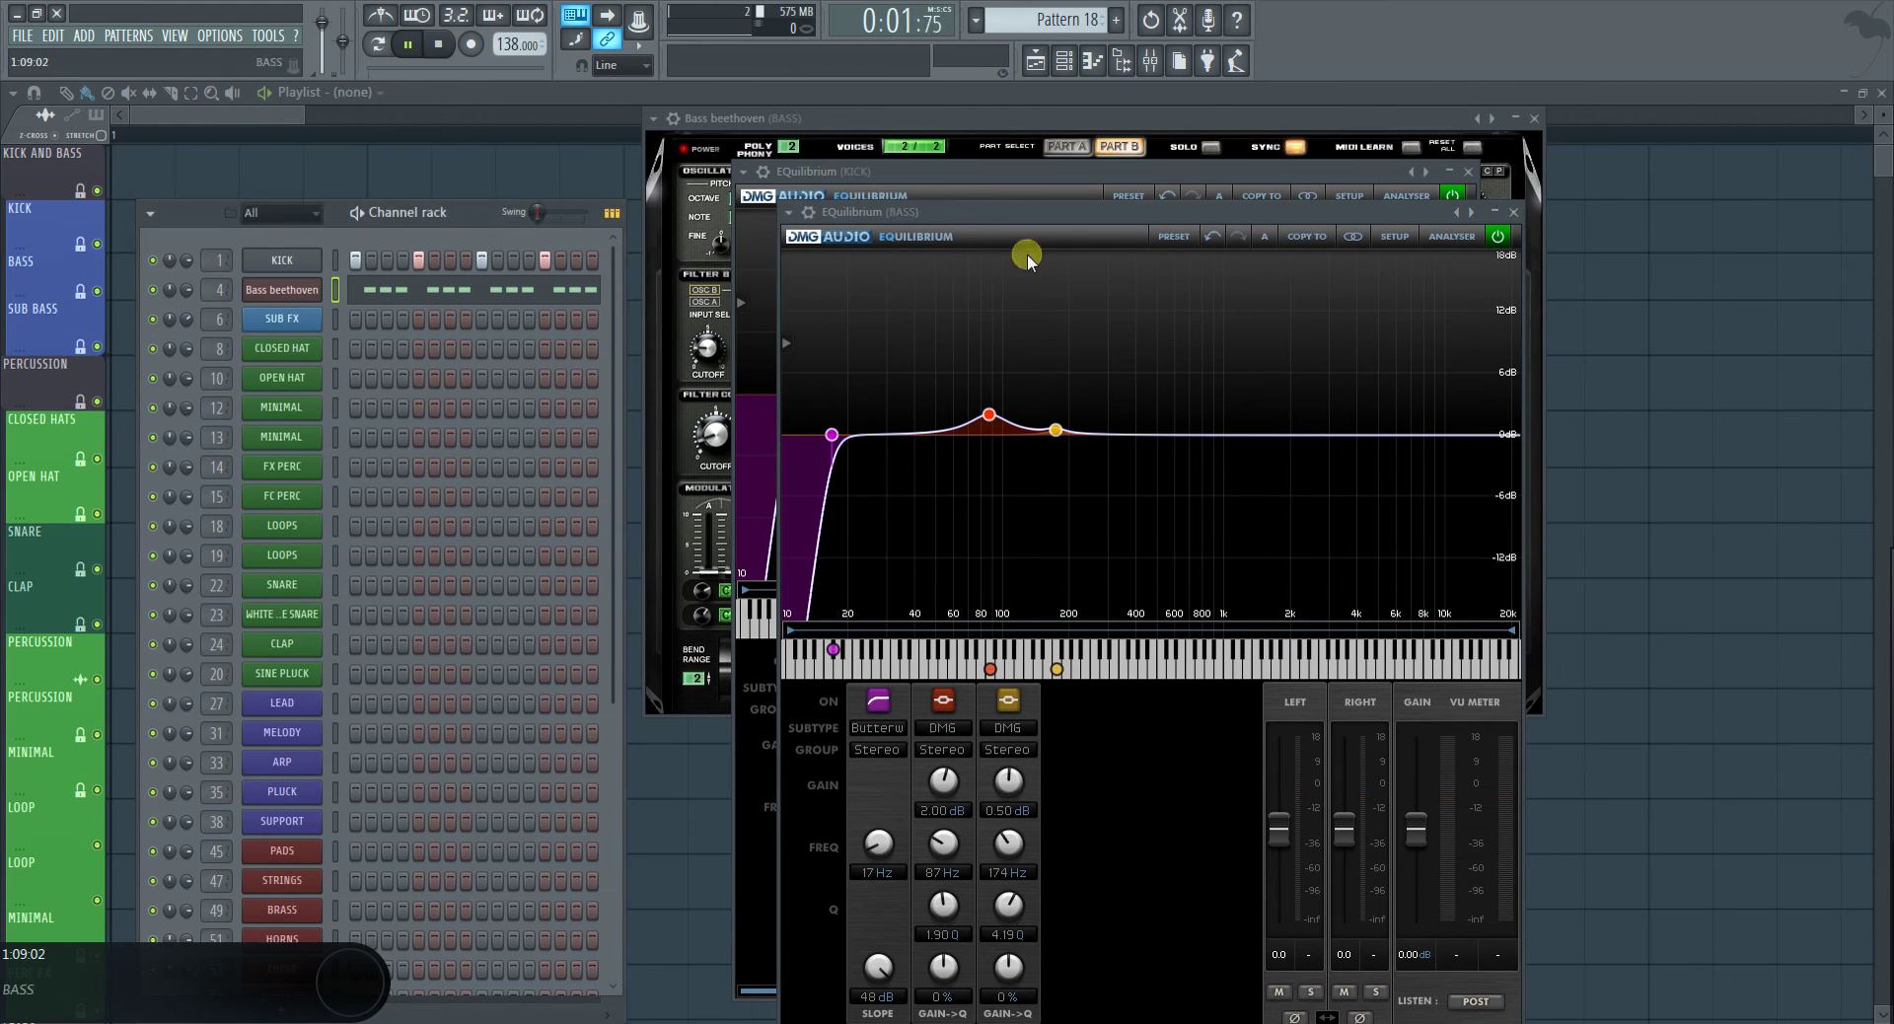
pyautogui.click(1059, 71)
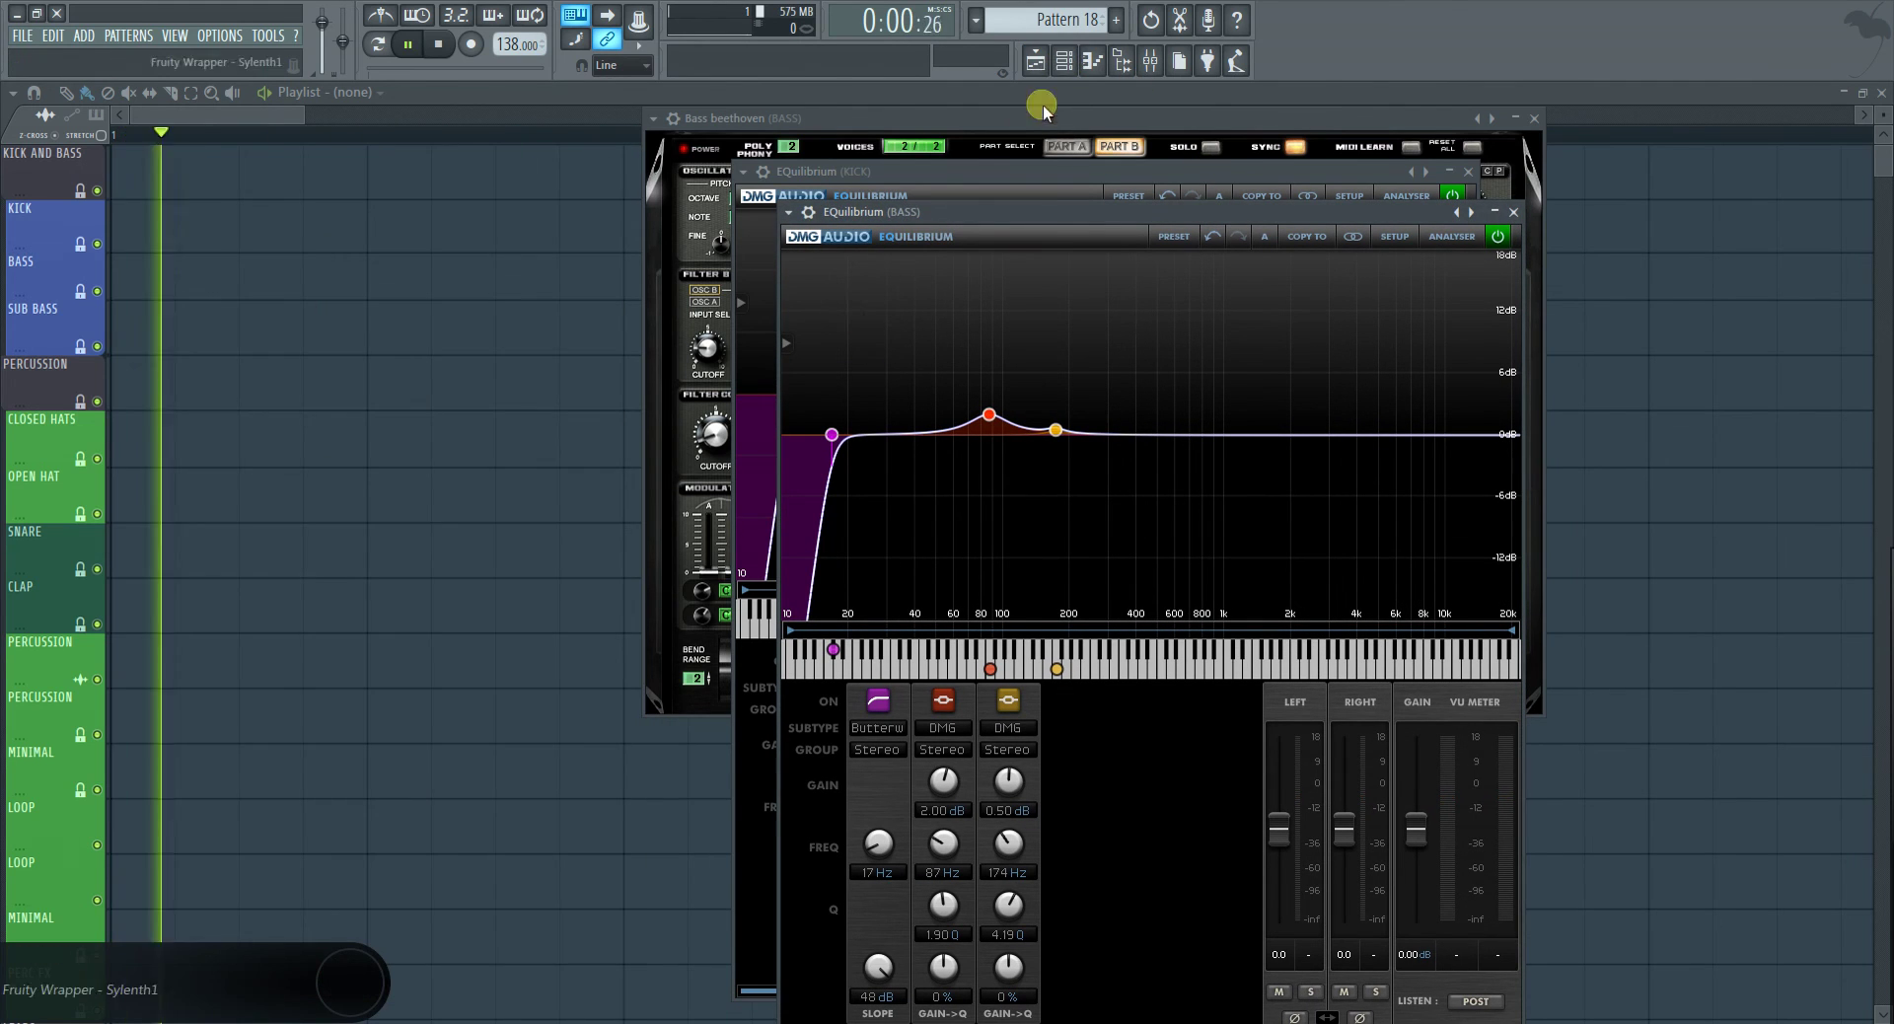
pyautogui.click(1148, 62)
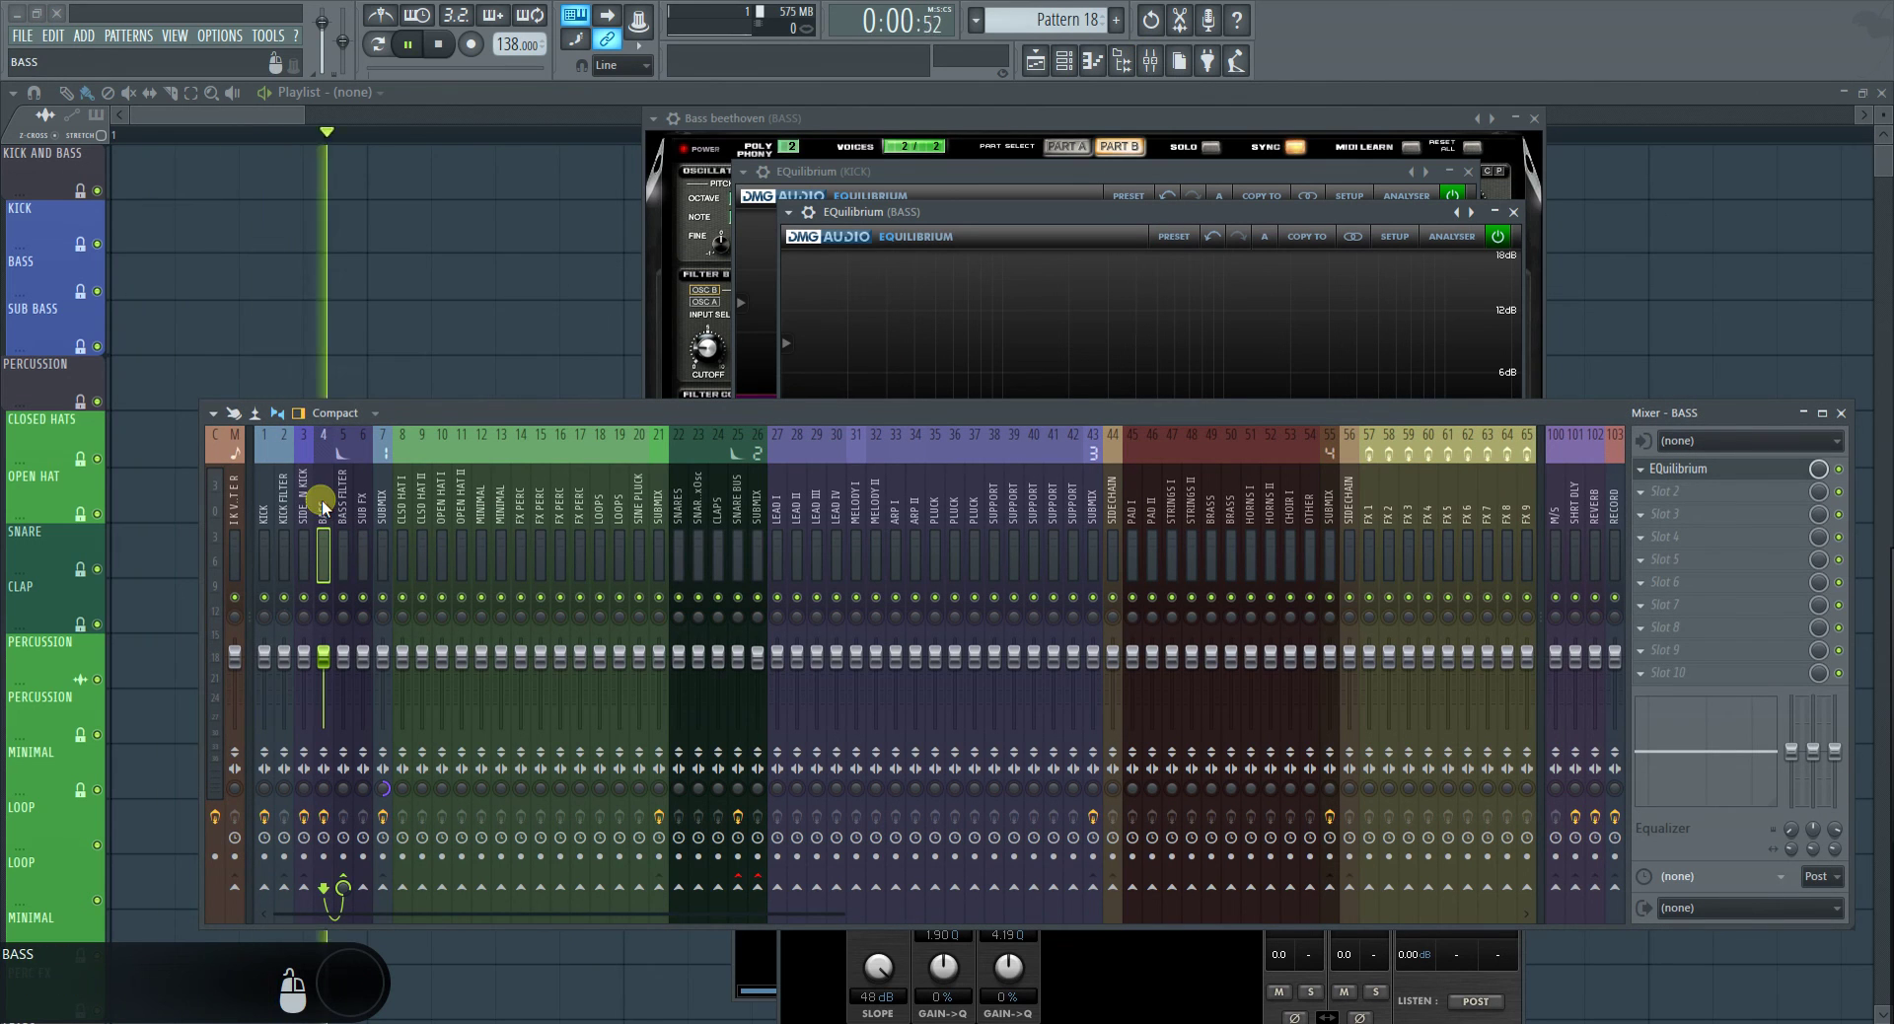
# Open the MULTIBAND COMPRESSOR on the SUBMIX track and arrange its window above the lowered mixer
pyautogui.click(385, 508)
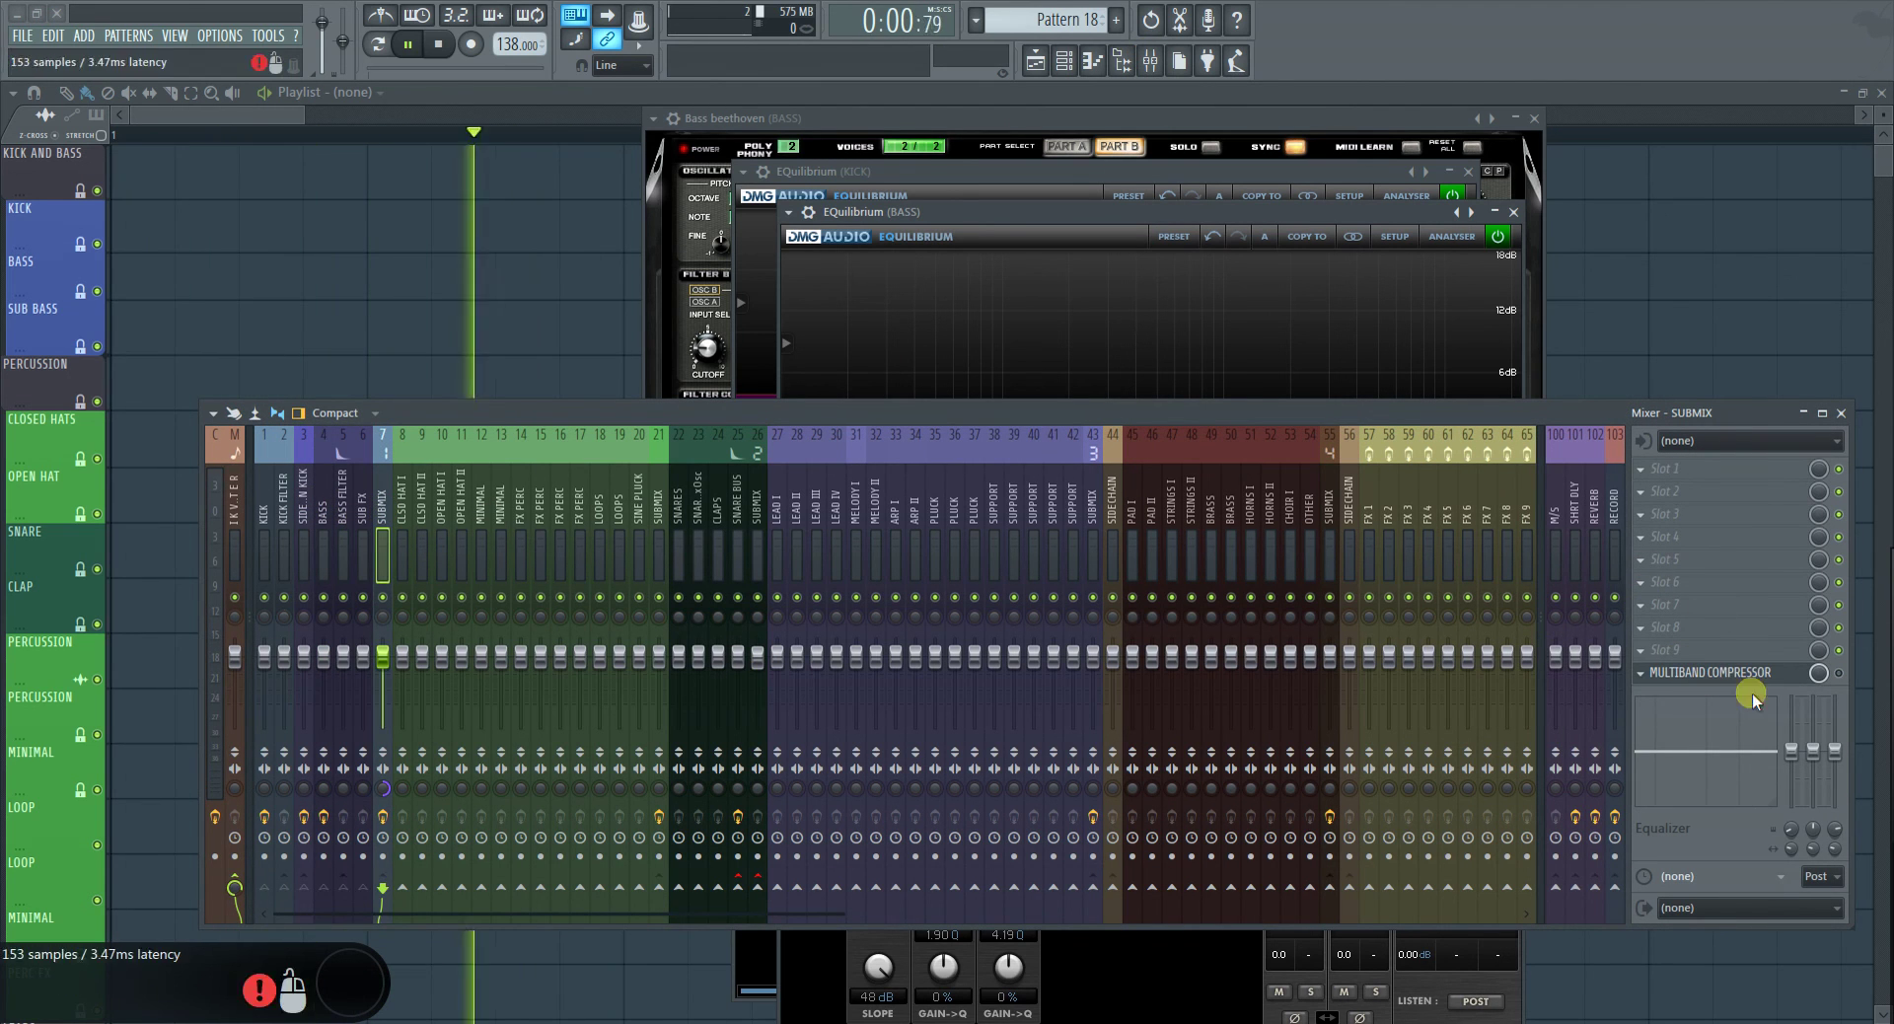
pyautogui.click(1733, 672)
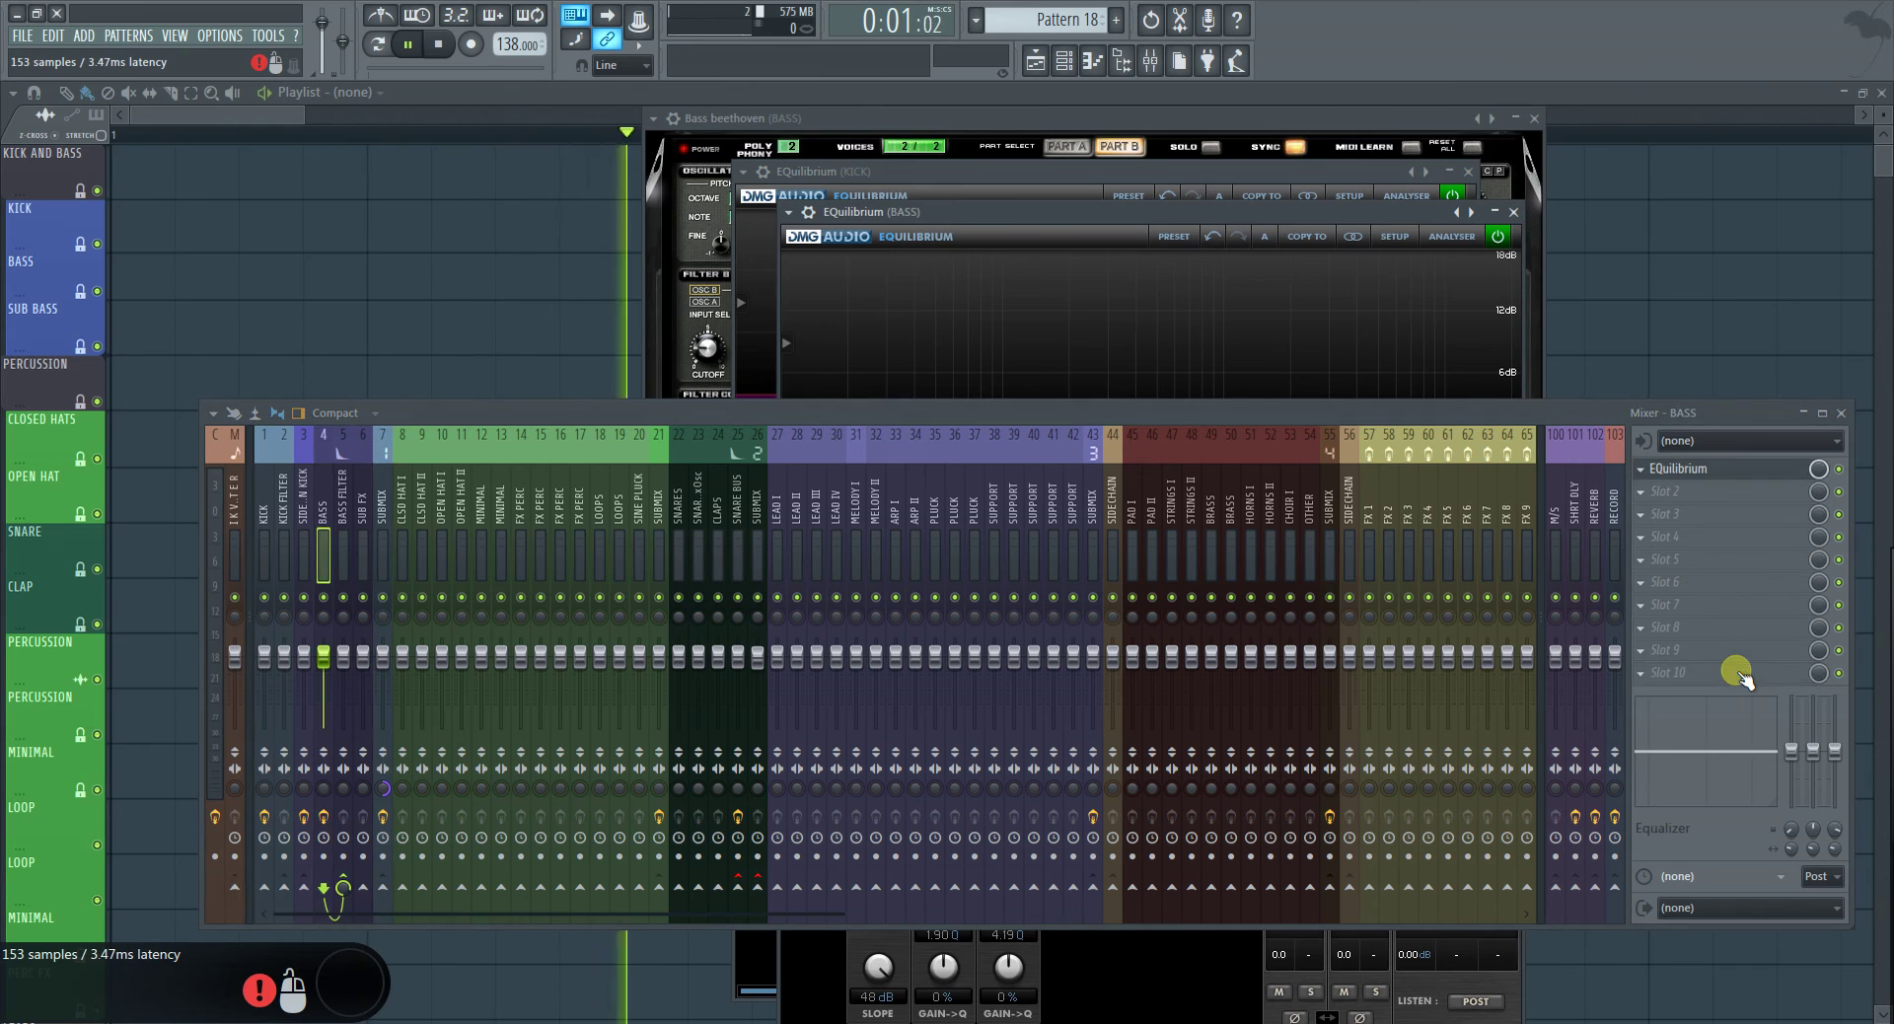
pyautogui.click(388, 487)
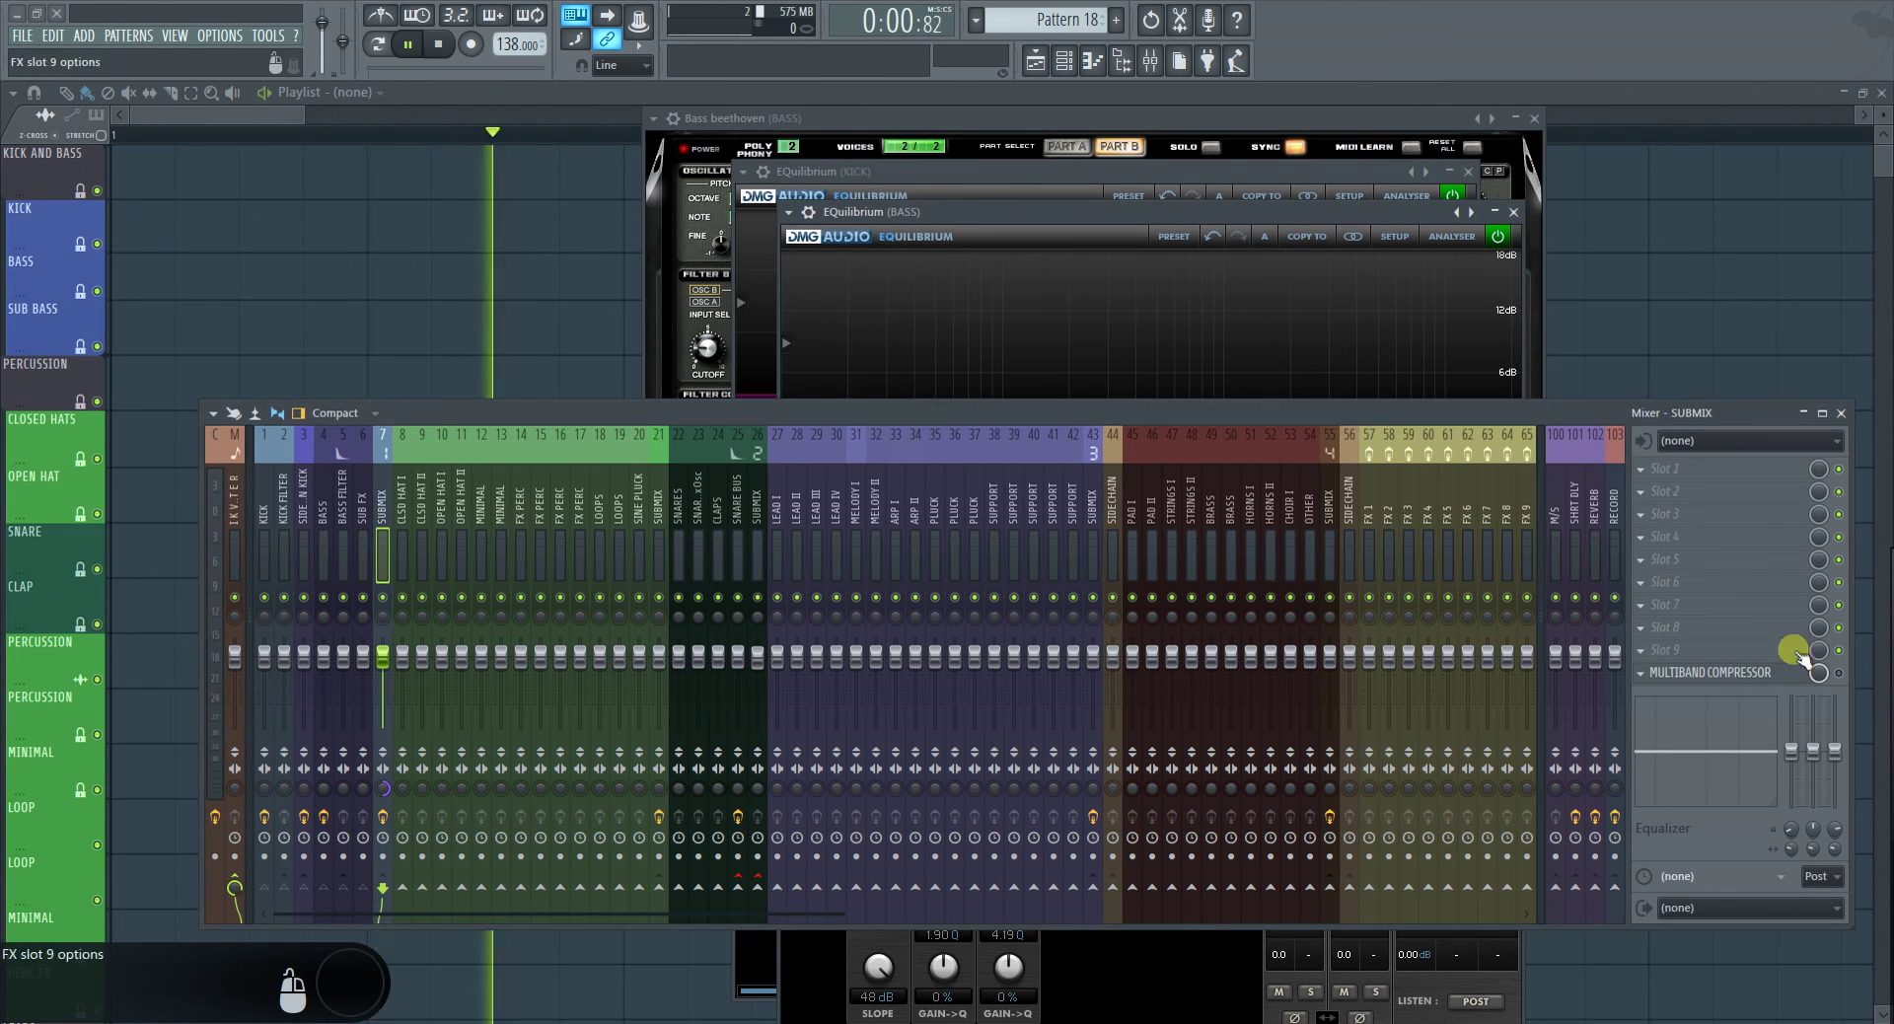
pyautogui.click(1733, 675)
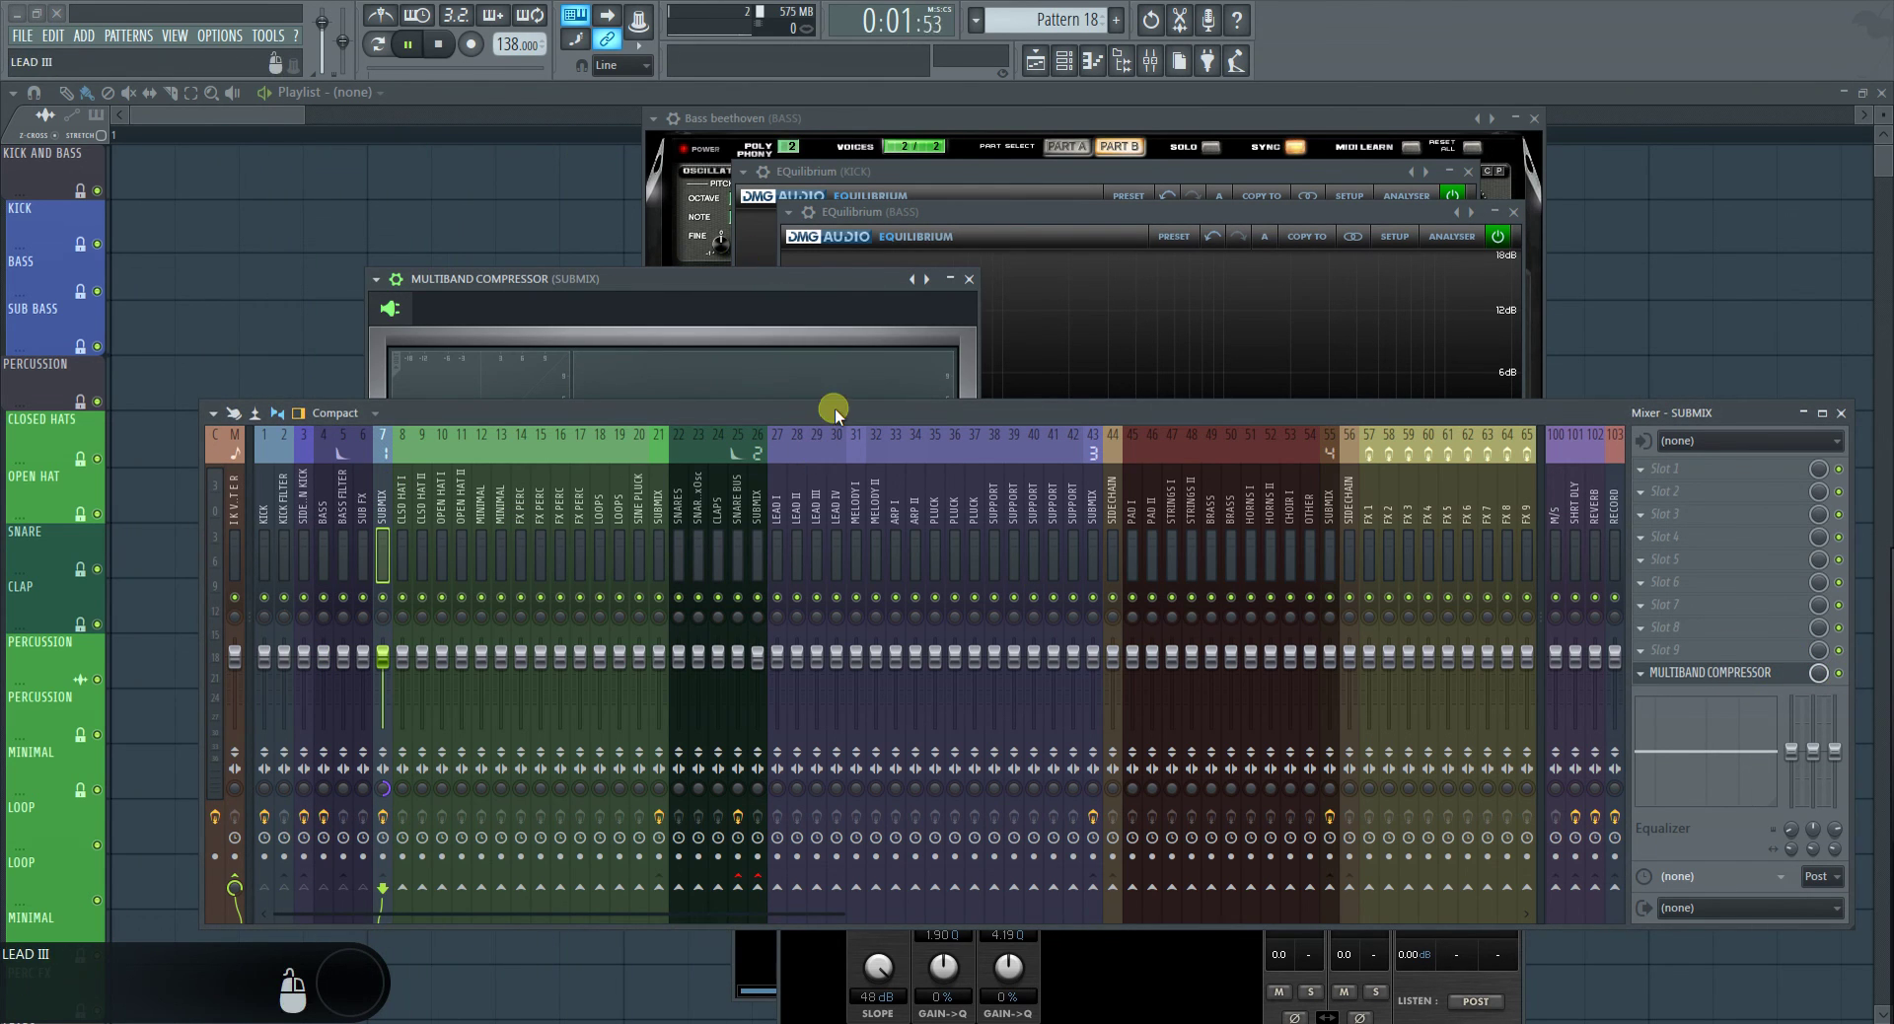
pyautogui.moveTo(835, 407); pyautogui.dragTo(811, 660)
pyautogui.moveTo(786, 279); pyautogui.dragTo(1066, 138)
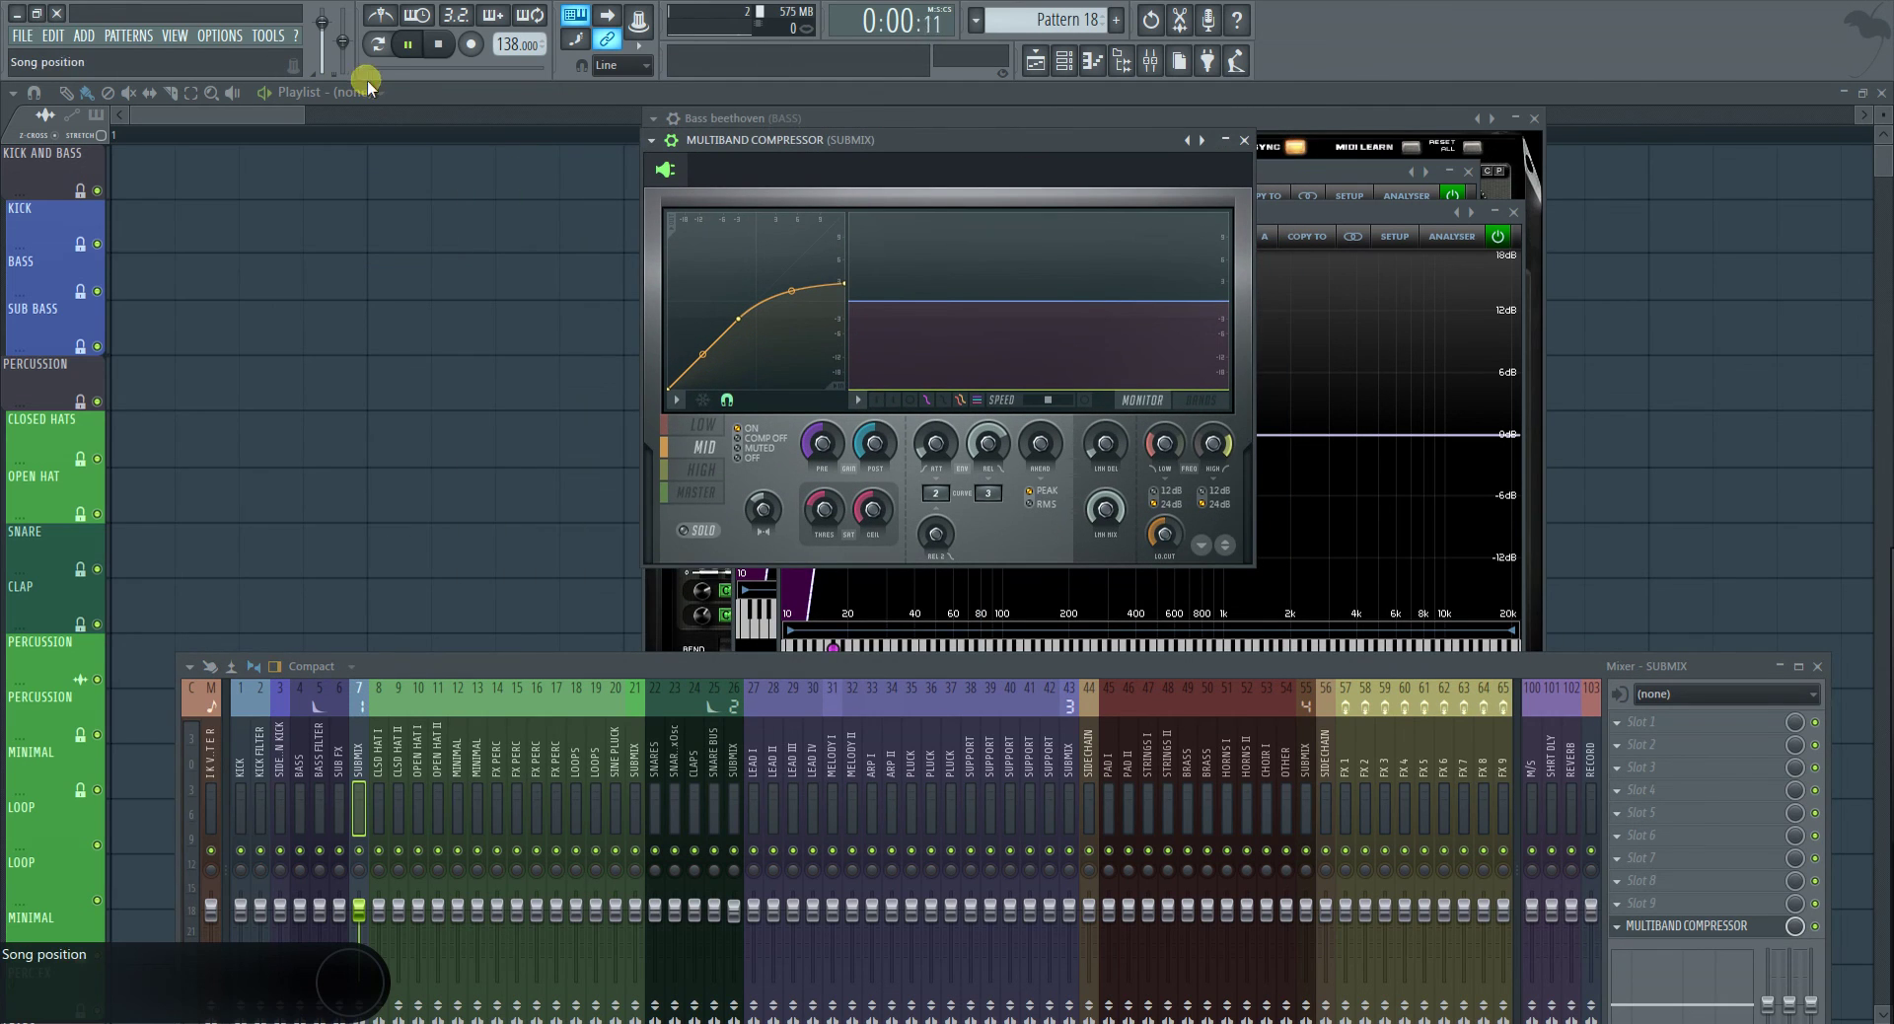
# Remove the extra points from the compressor's LOW band curve and place its knee point at 0.0 dB
pyautogui.click(376, 43)
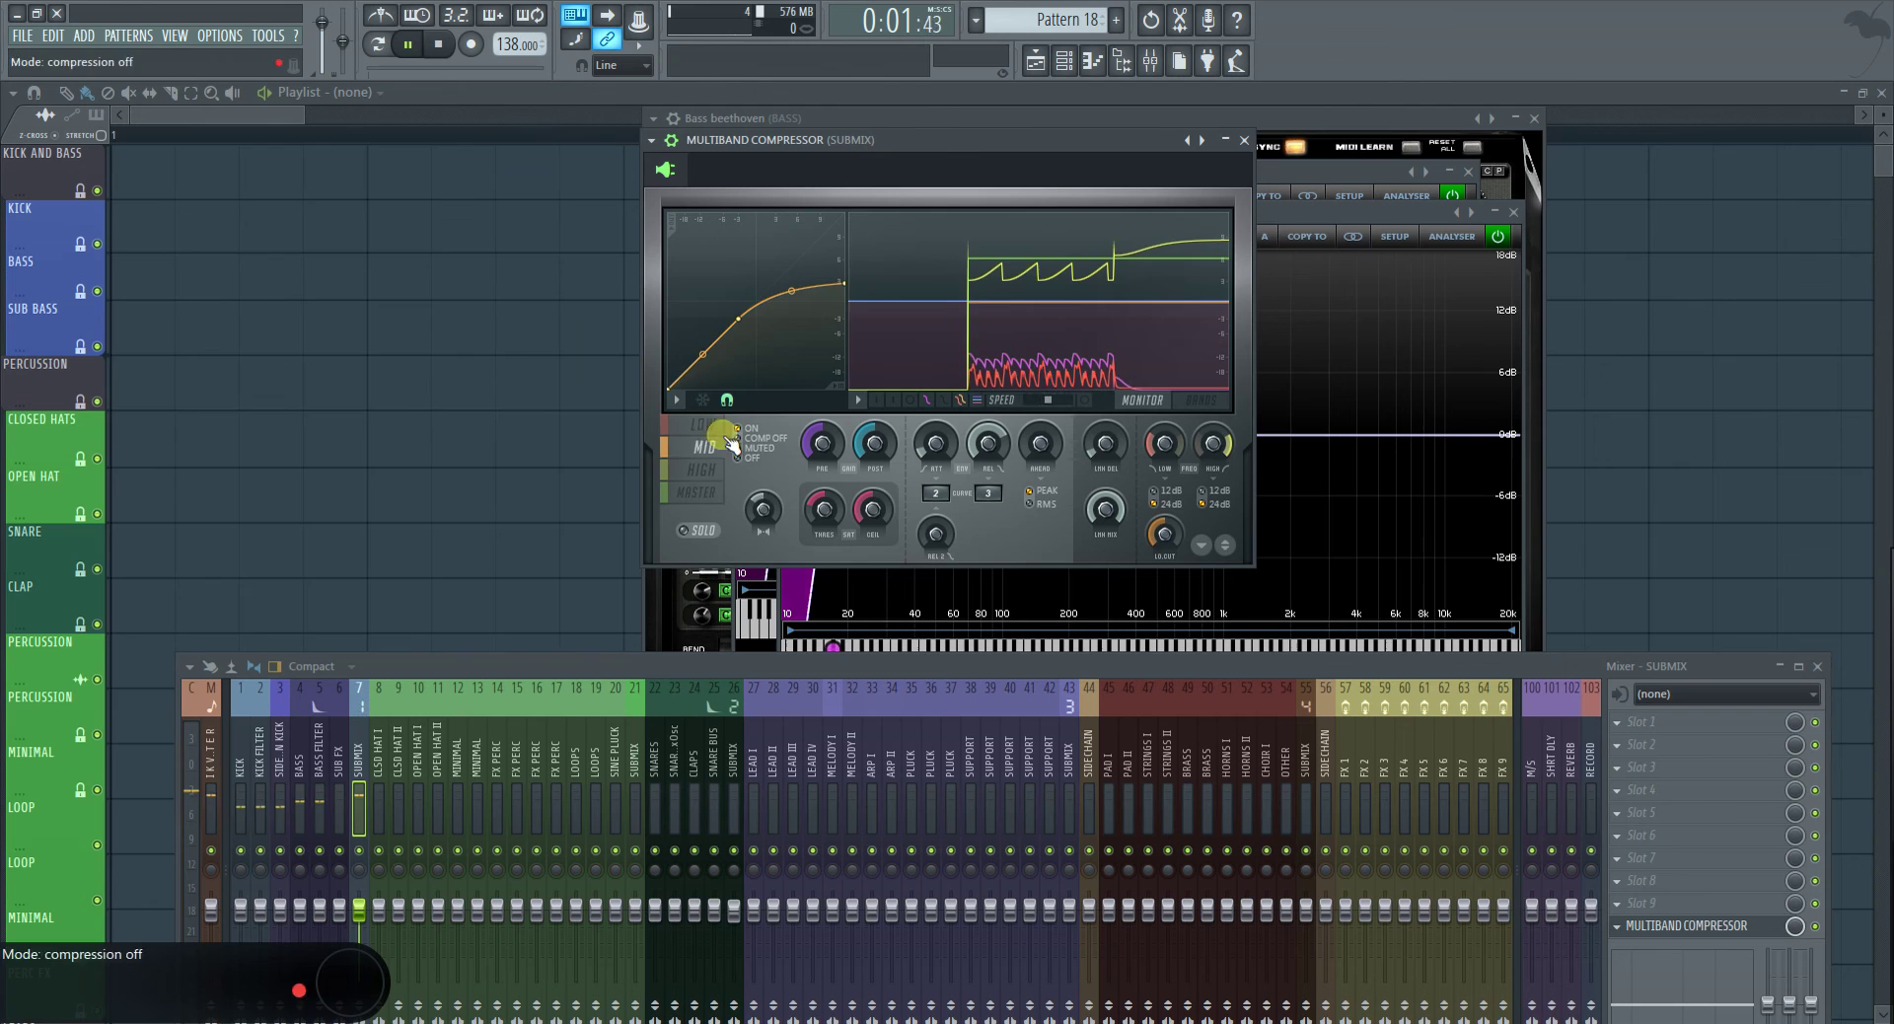
pyautogui.click(703, 424)
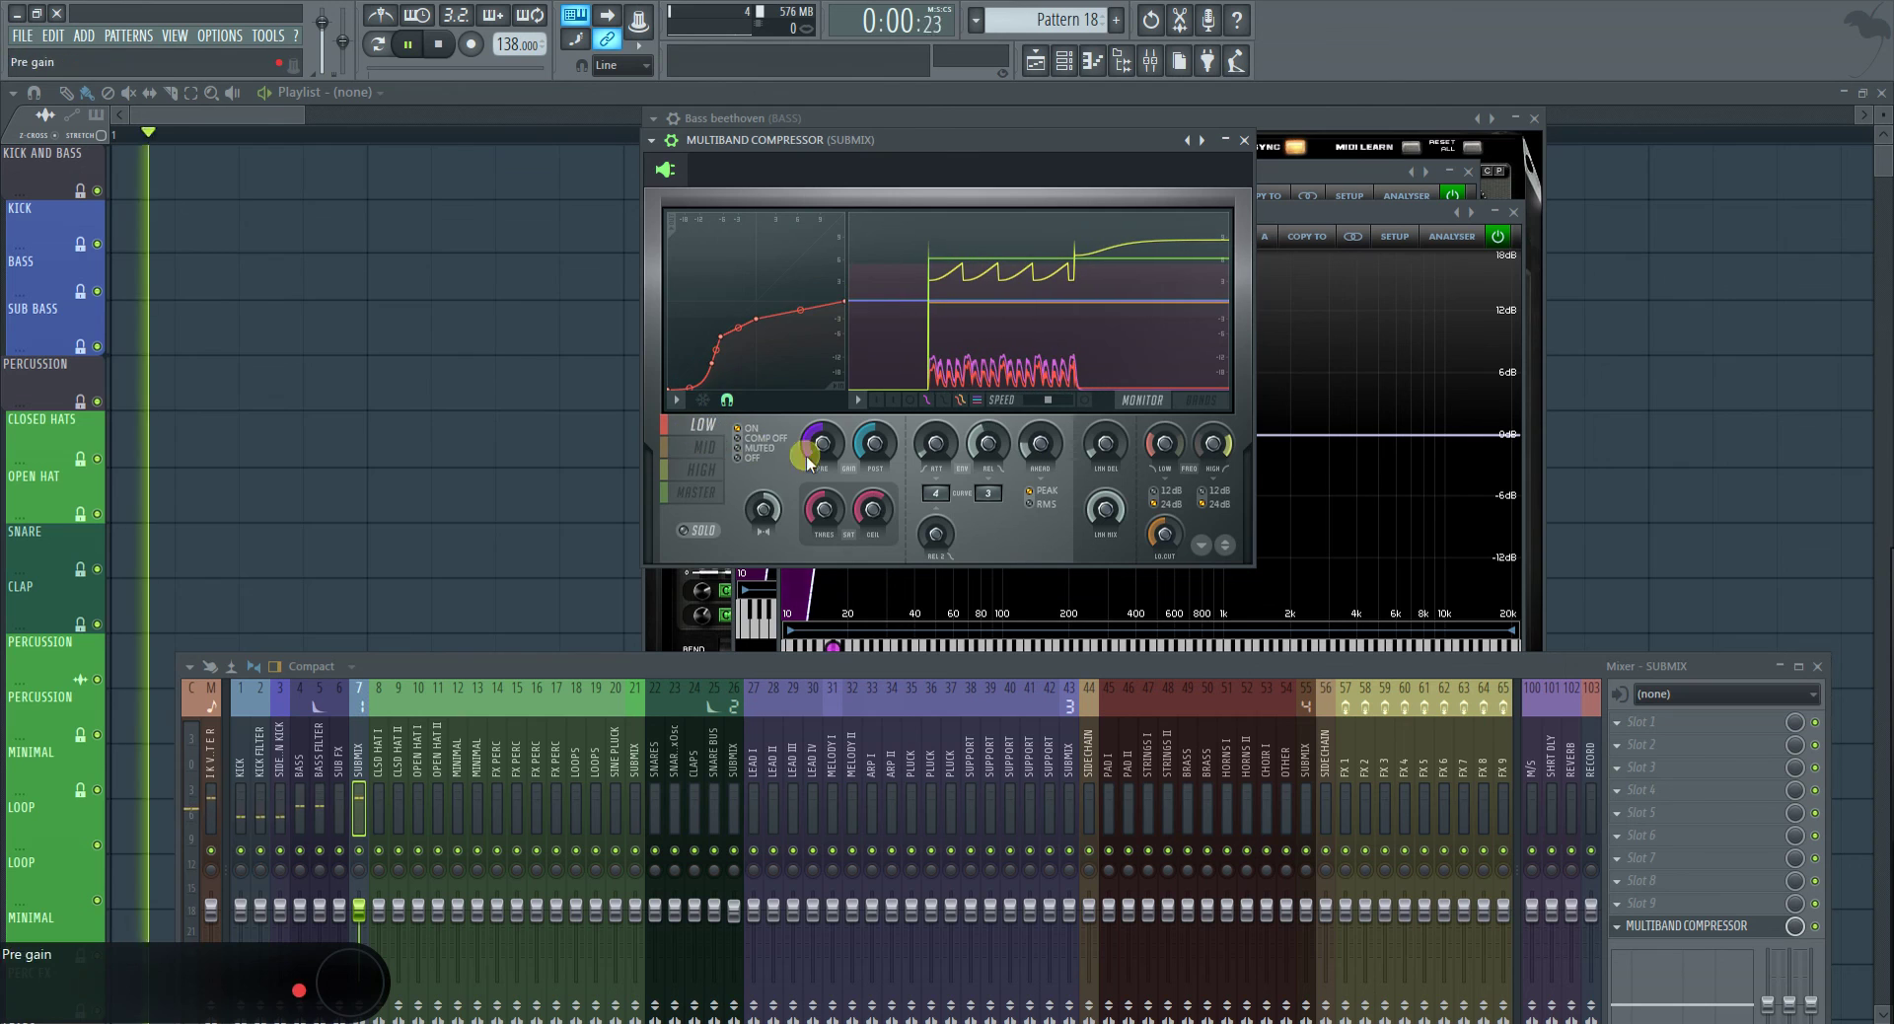
pyautogui.rightClick(721, 335)
pyautogui.click(741, 359)
pyautogui.rightClick(711, 365)
pyautogui.click(746, 391)
pyautogui.moveTo(751, 325); pyautogui.dragTo(760, 300)
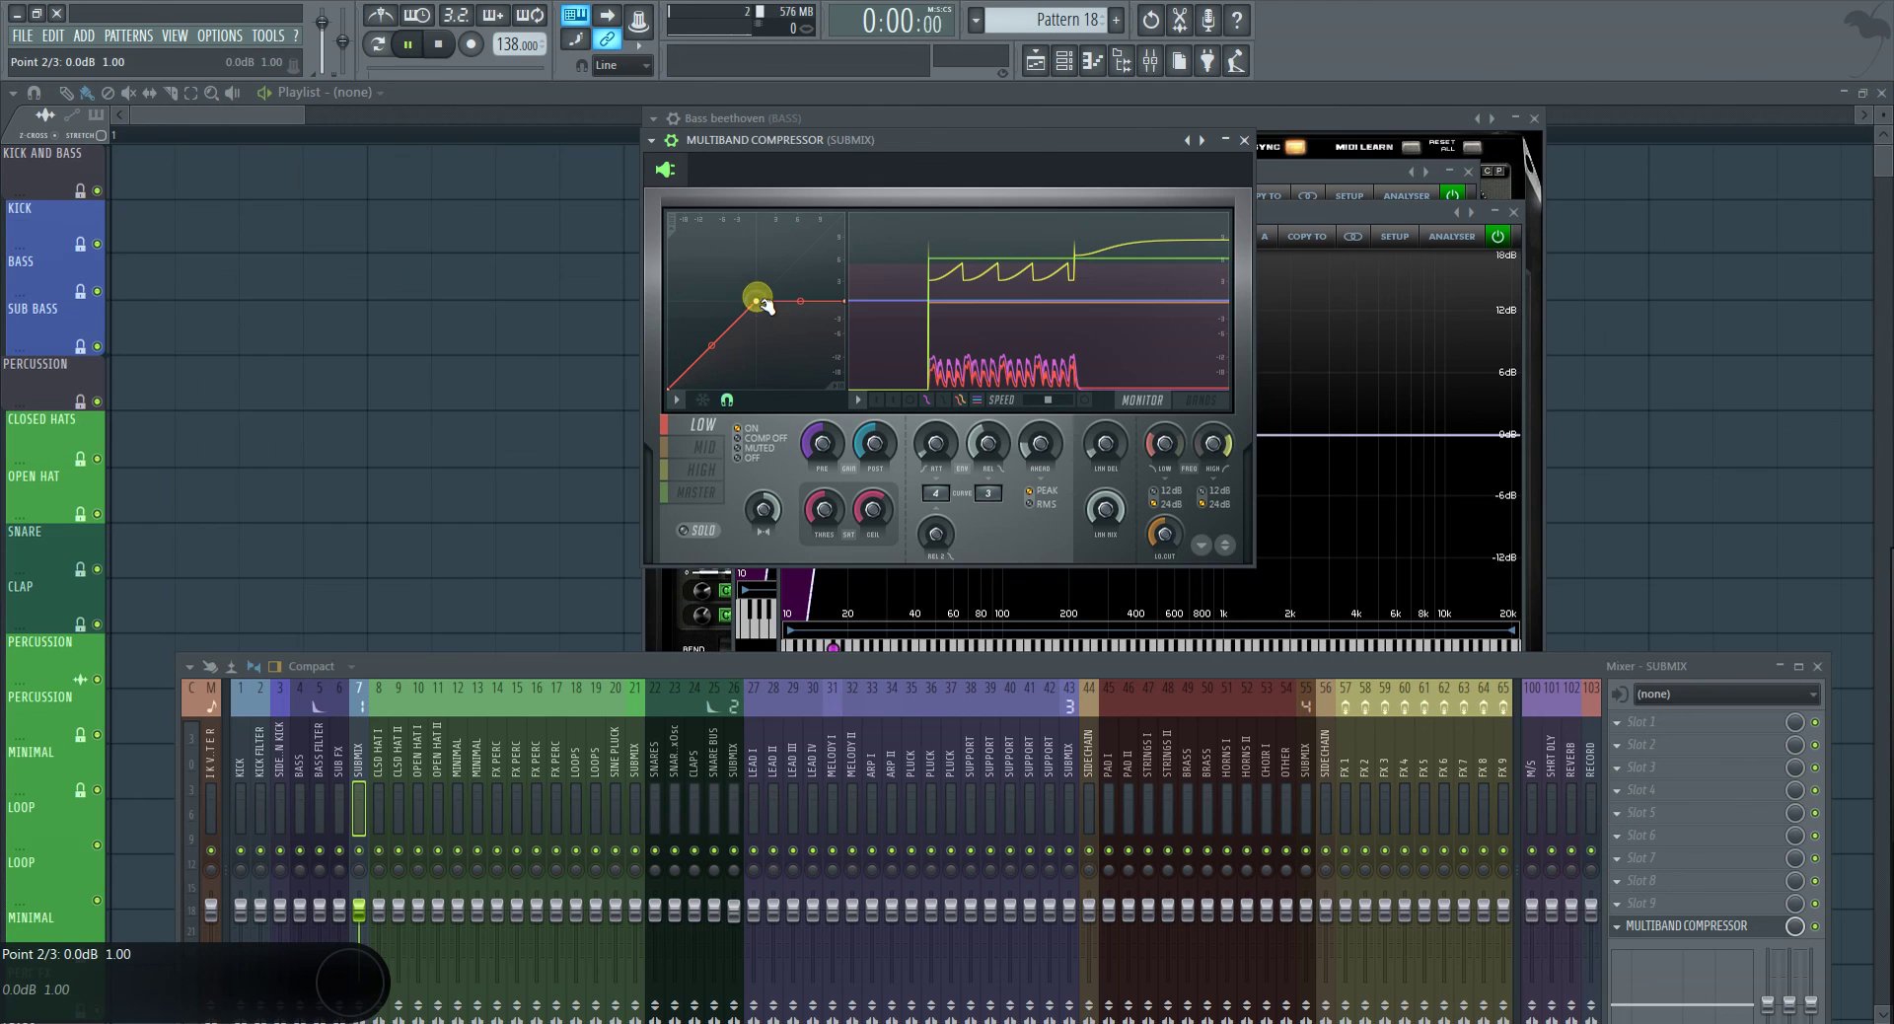
# Show the compressor's MASTER band, play the pattern to check the combined kick and bass, and pause playback
pyautogui.click(714, 485)
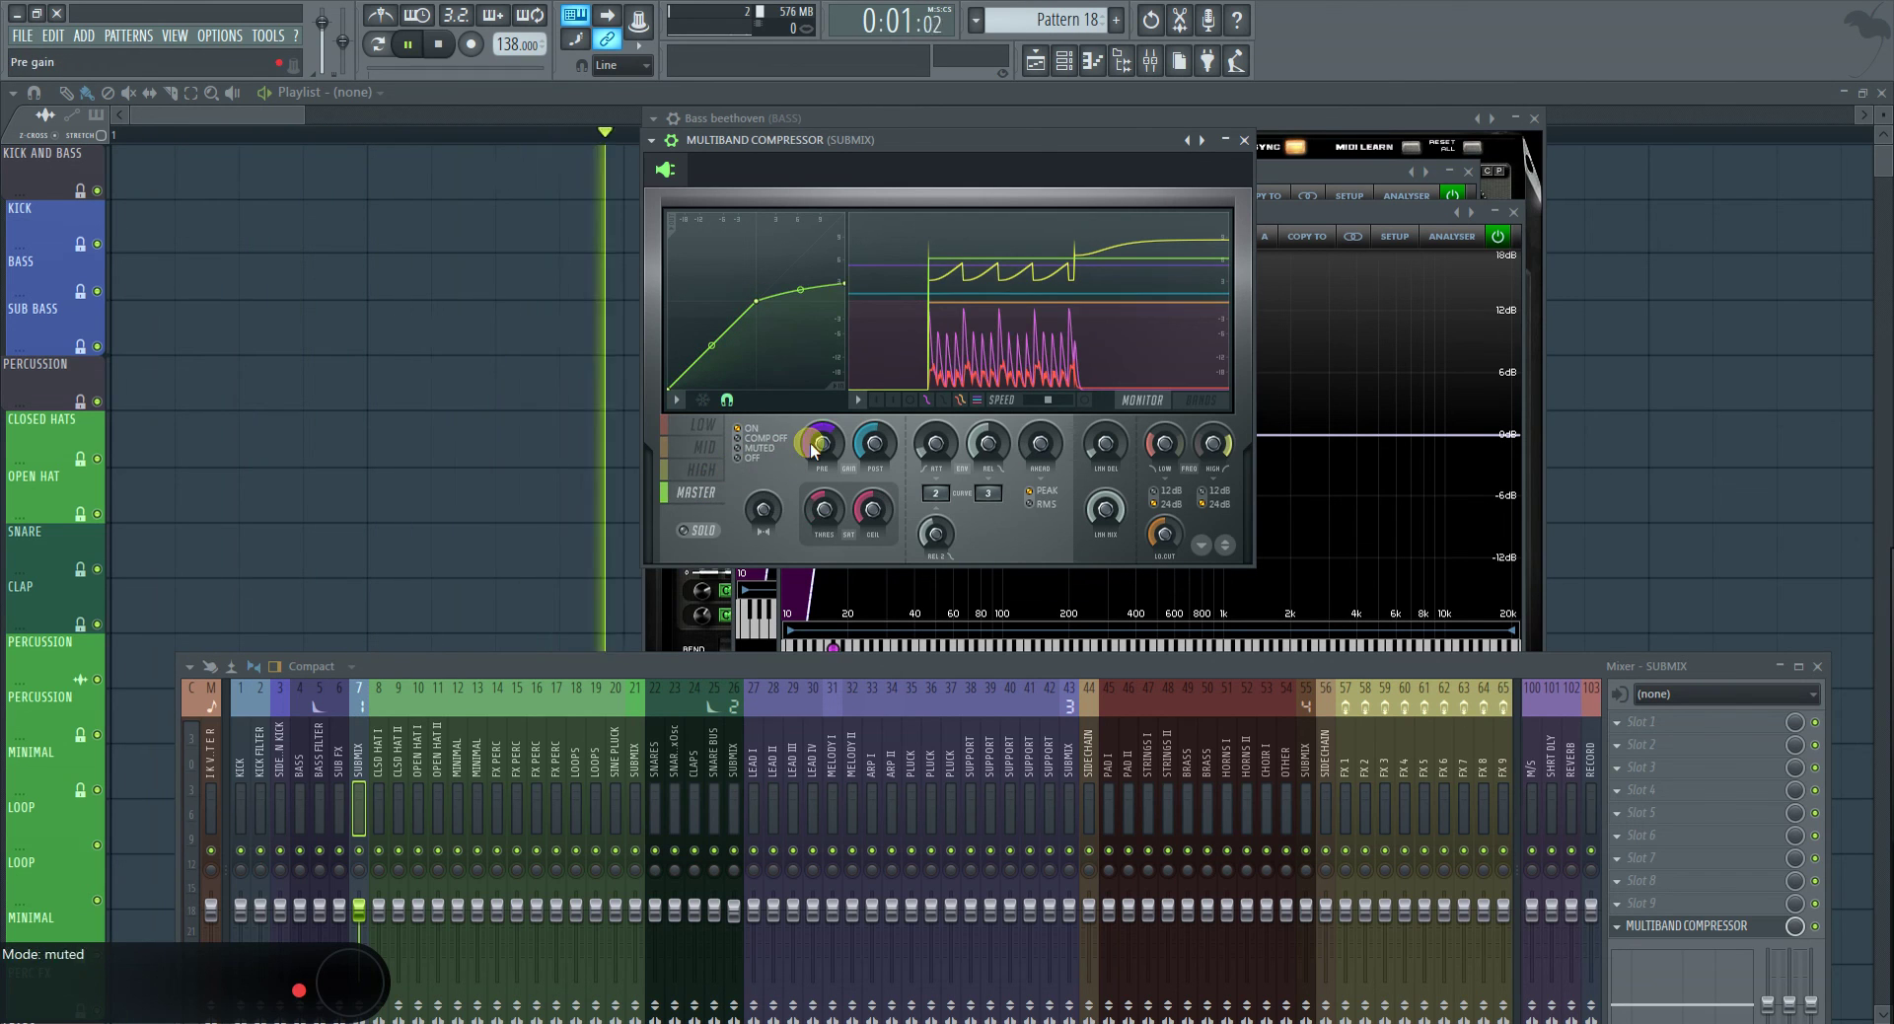
pyautogui.click(378, 45)
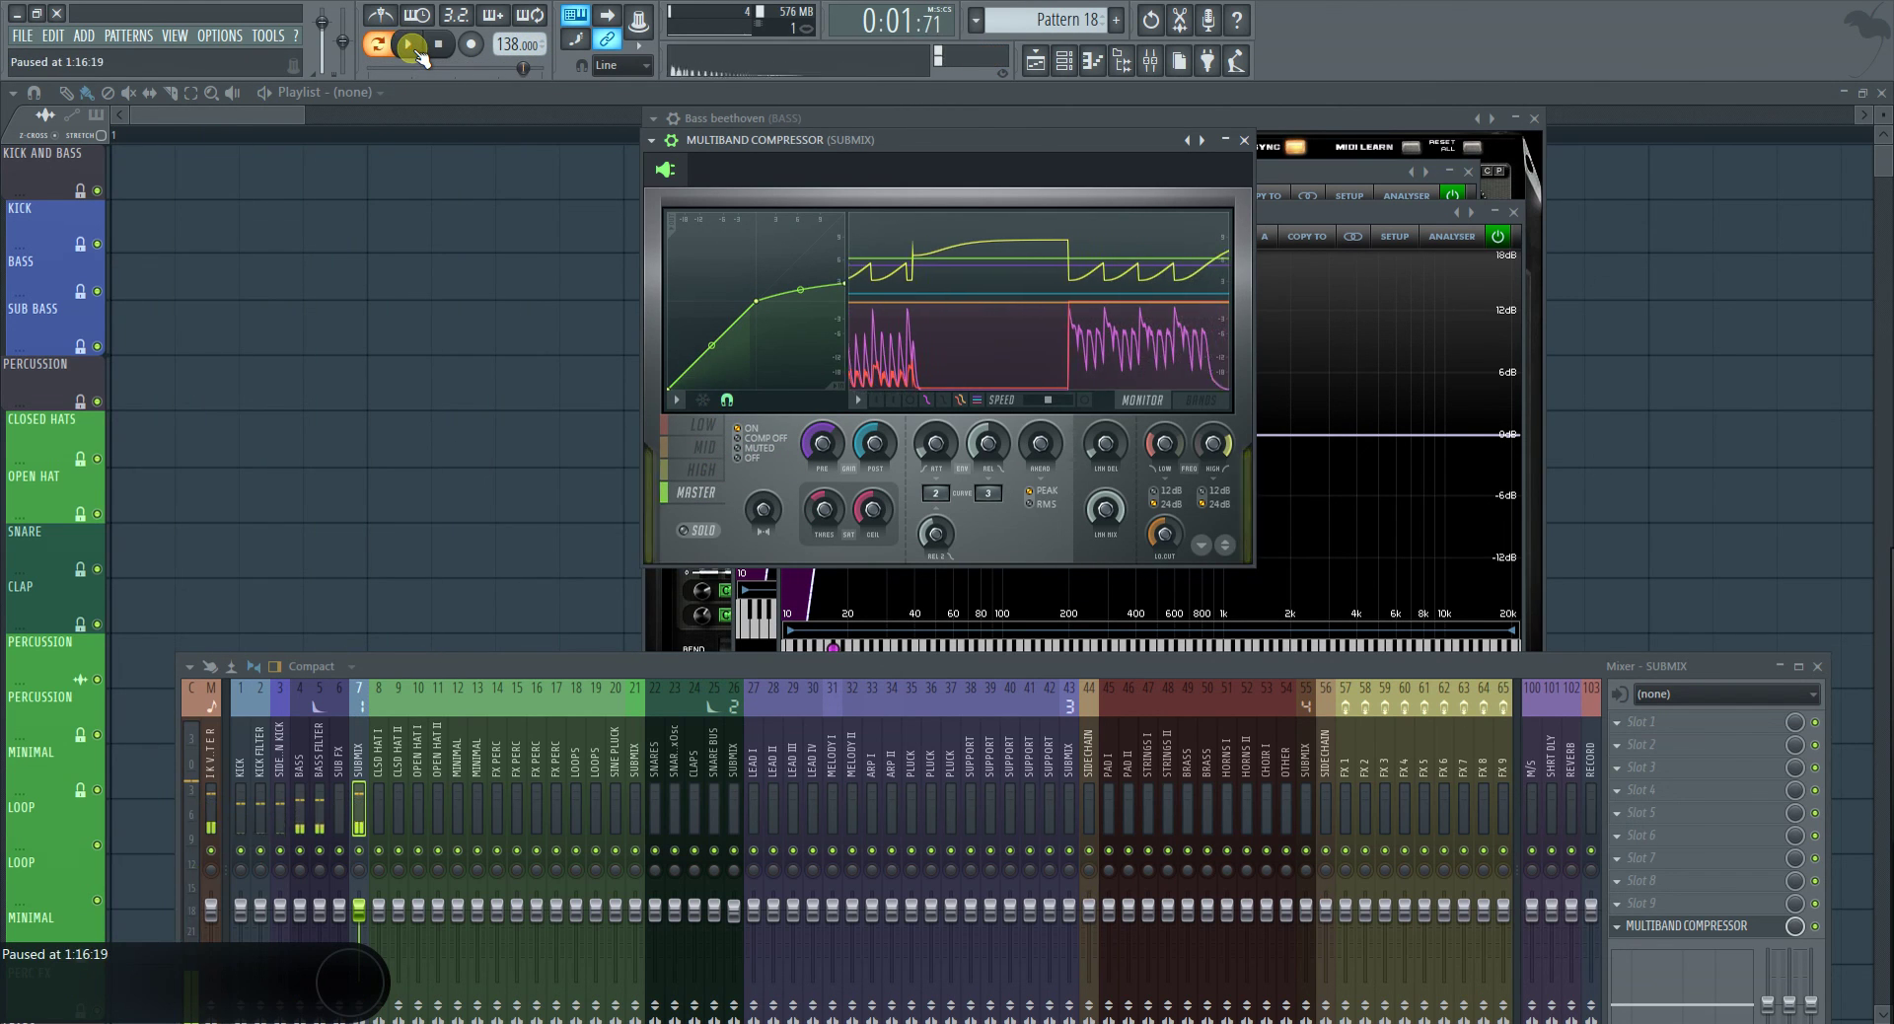
pyautogui.click(412, 49)
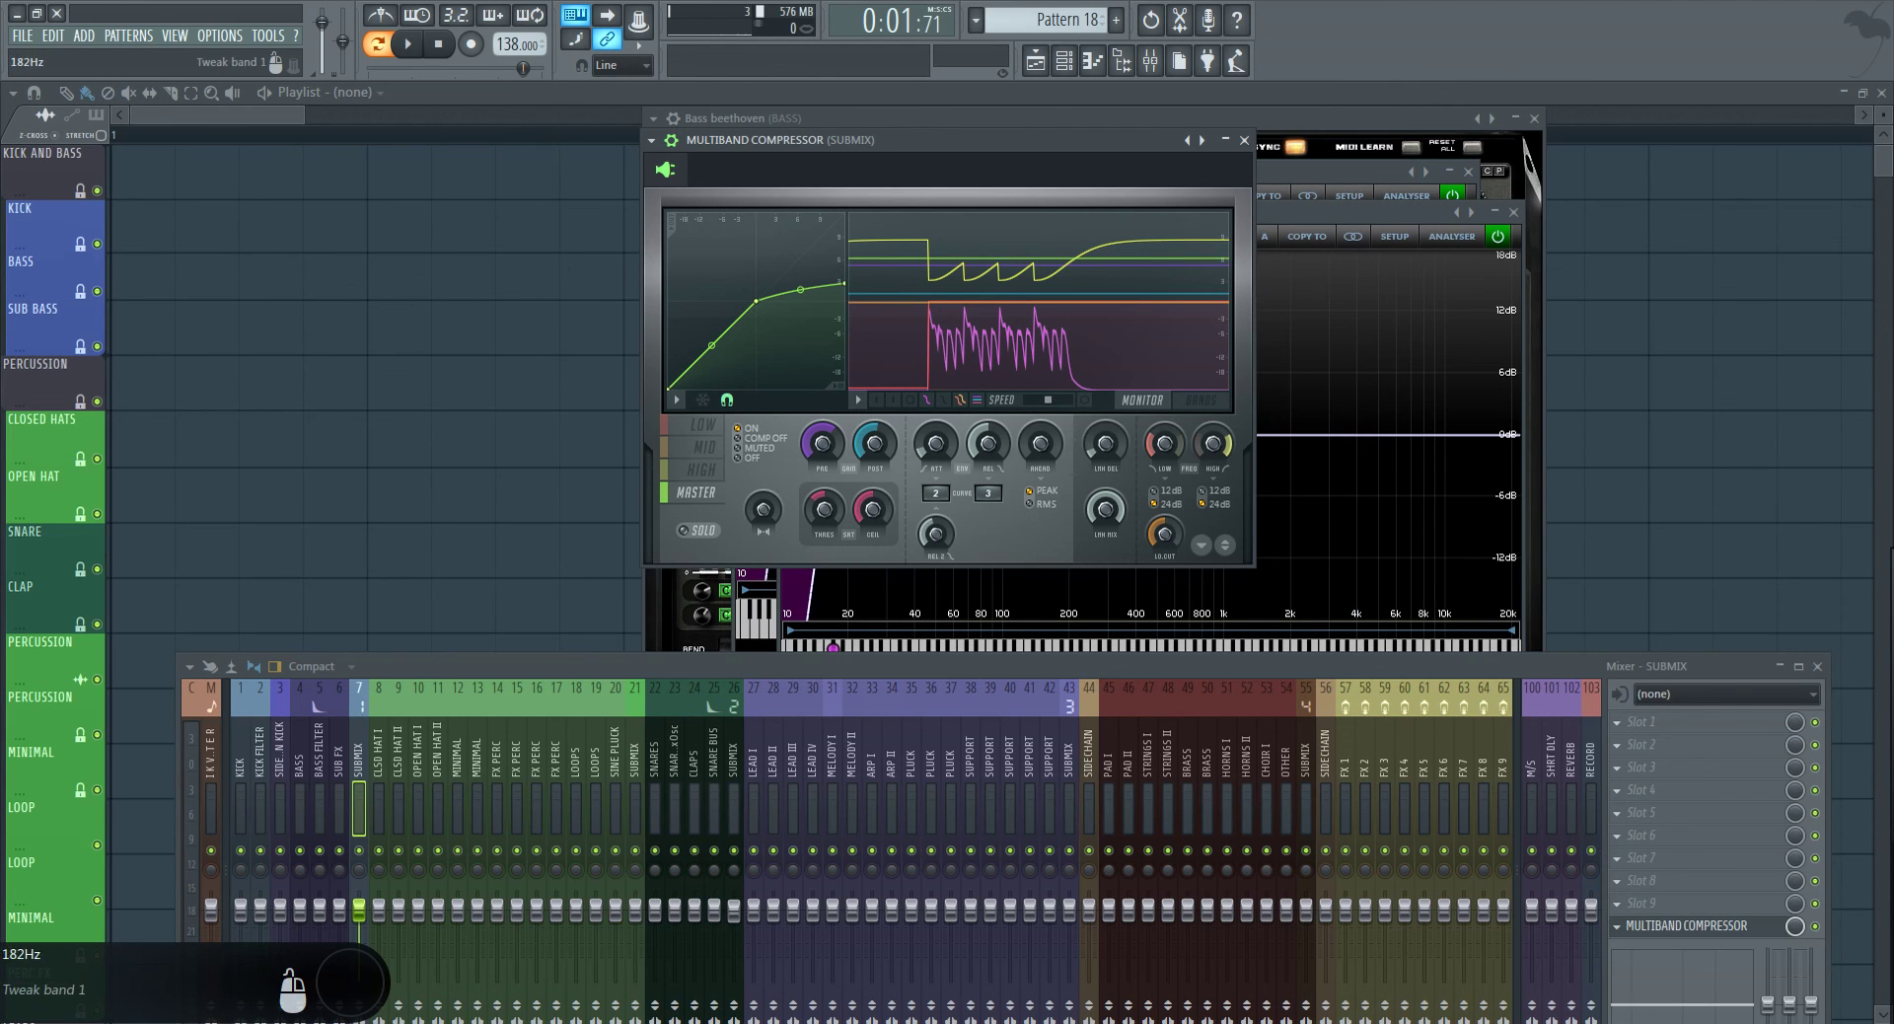
pyautogui.click(1702, 1023)
pyautogui.click(1672, 945)
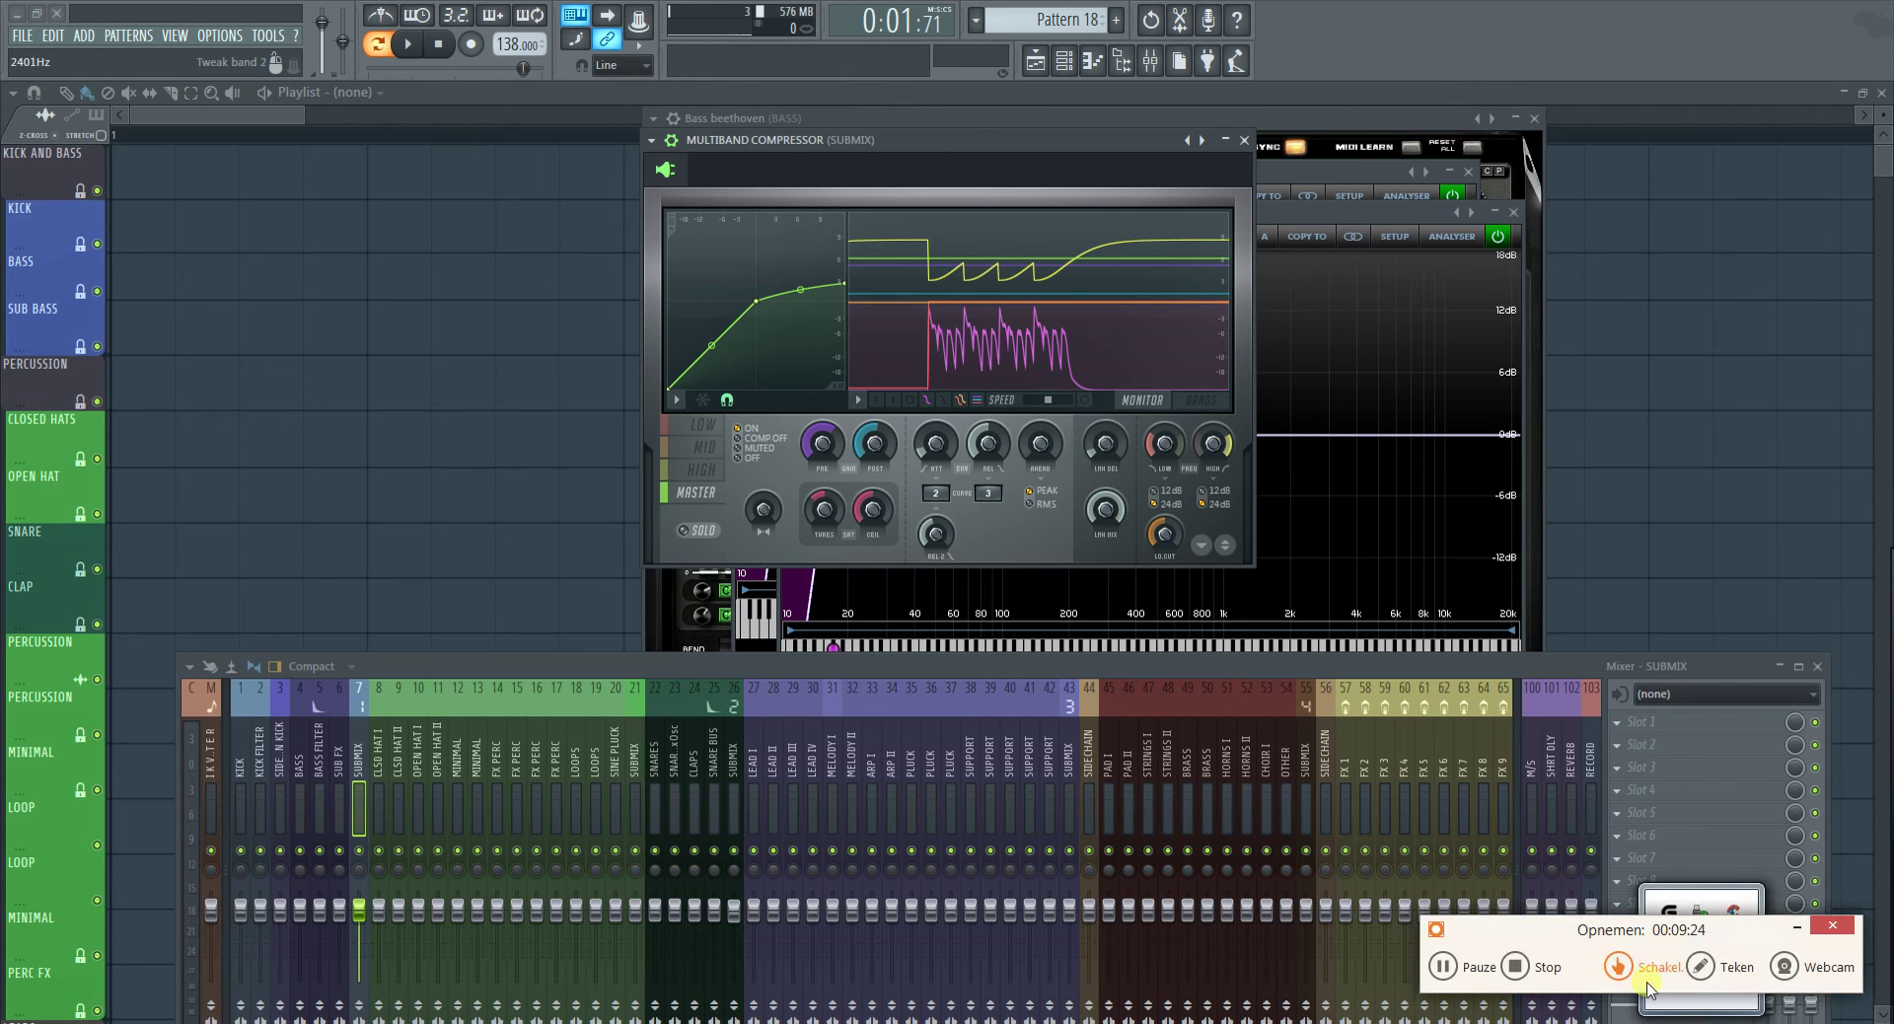